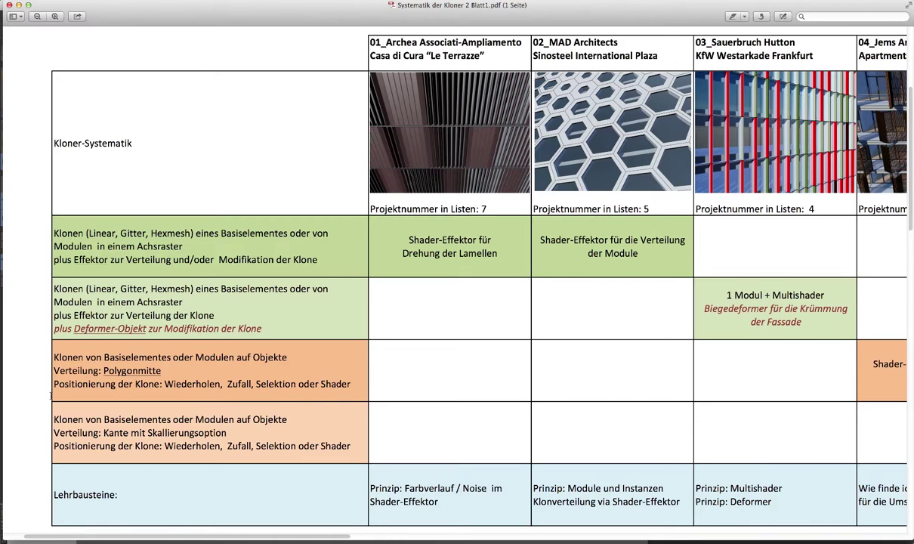
# Open and then dismiss the context menu on the Systematik der Kloner PDF page
pyautogui.rightClick(60, 529)
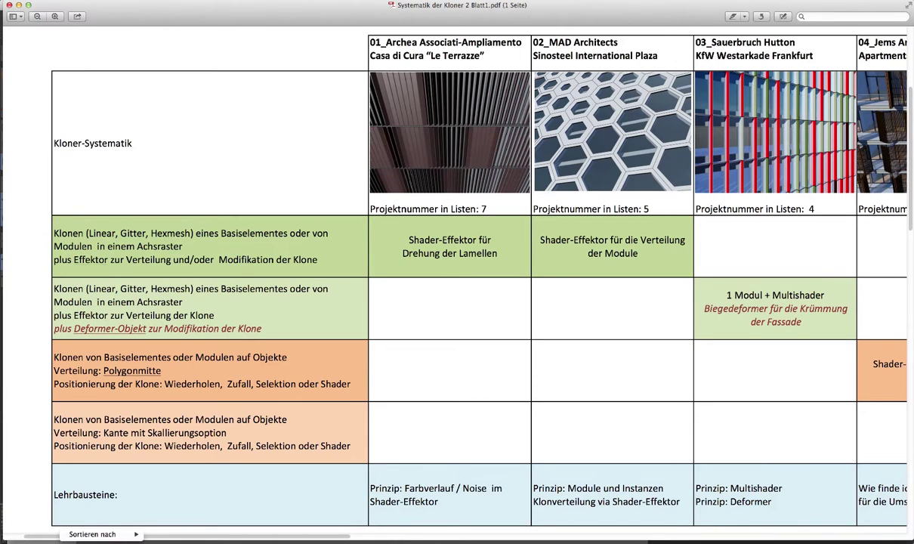
pyautogui.press('Escape')
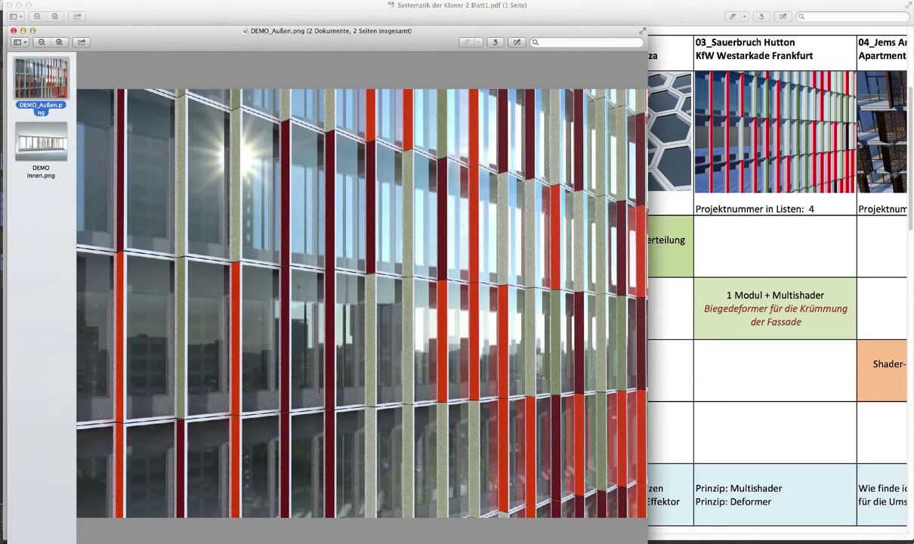
# Show the DEMO Innen interior render, then bring the Cinema 4D facade scene forward
pyautogui.click(55, 152)
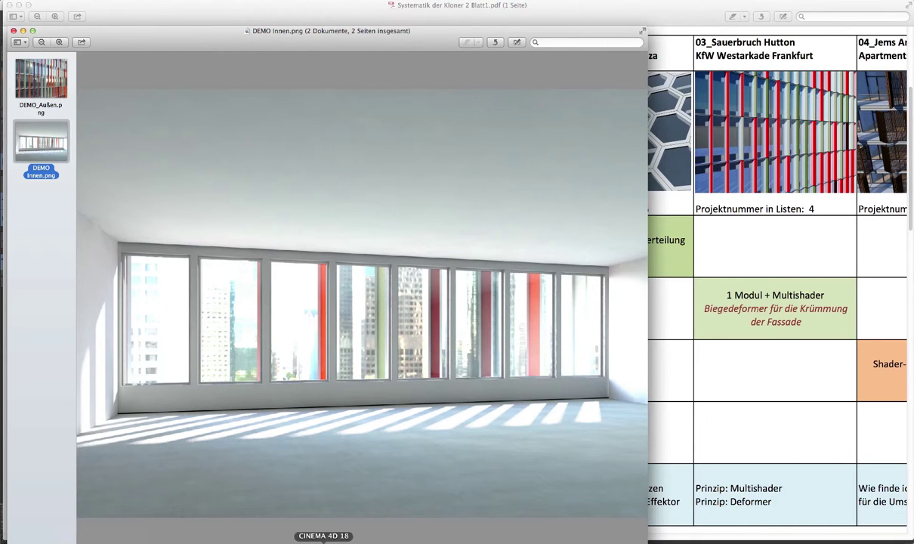
pyautogui.click(323, 540)
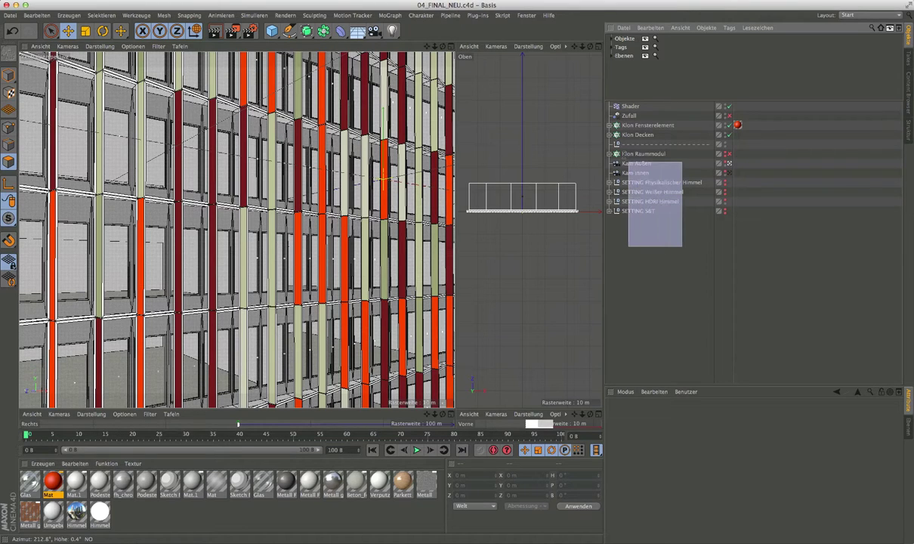
# Peek inside Klon Raummodul, then select Shader, Zufall, Klon Fensterelement and Klon Decken
pyautogui.moveTo(659, 213); pyautogui.dragTo(616, 140)
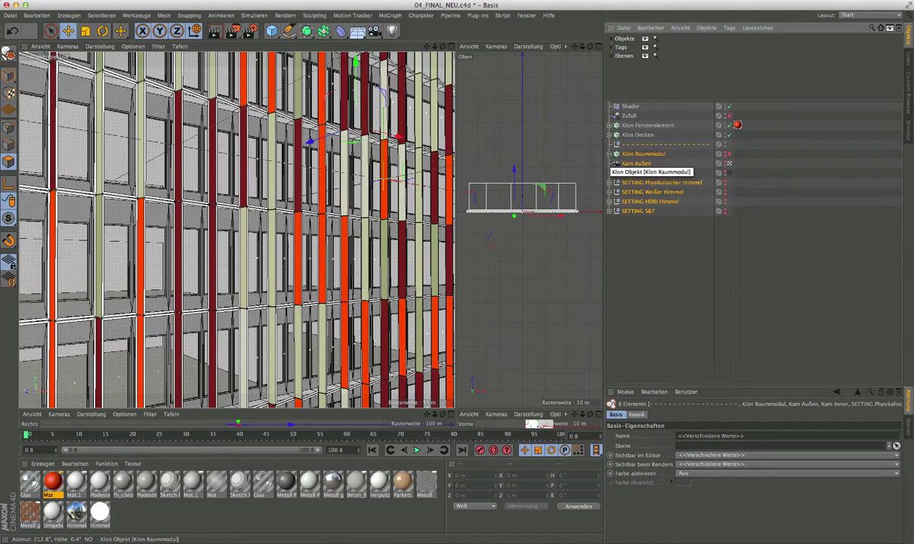
pyautogui.click(611, 154)
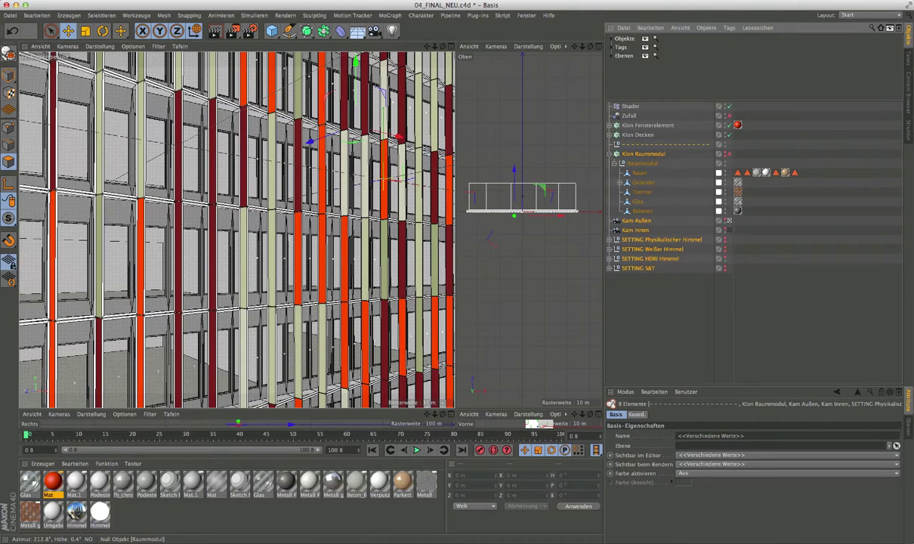
pyautogui.click(611, 154)
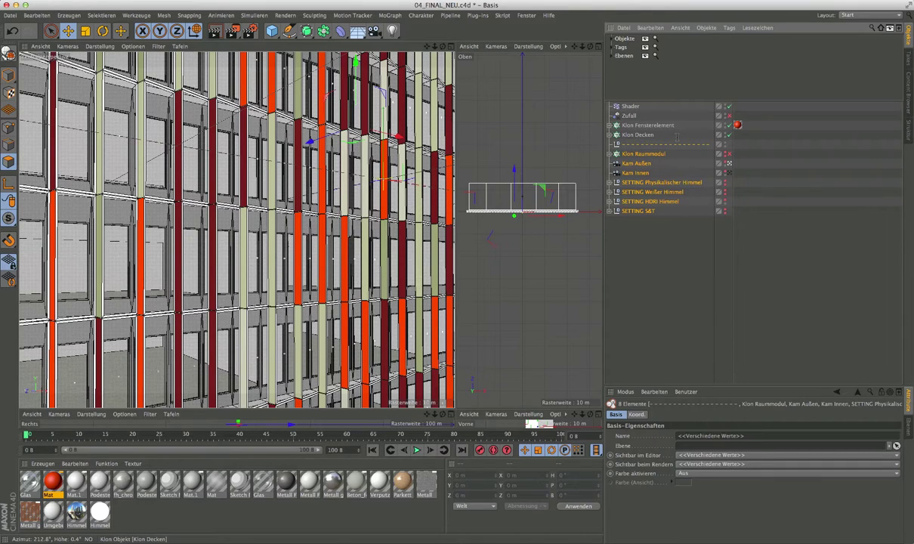
pyautogui.moveTo(608, 99); pyautogui.dragTo(642, 137)
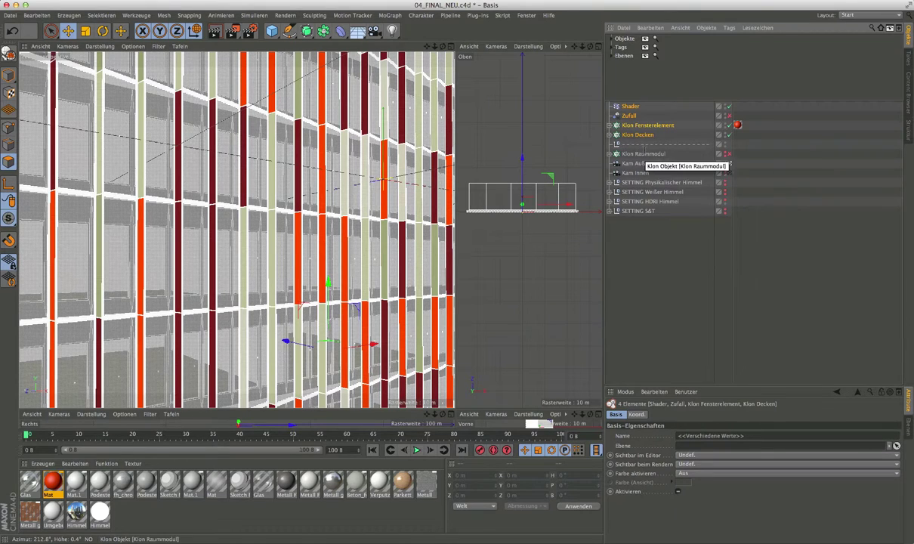
# Disable the Klon Fensterelement clone and orbit to look down on the floor slabs
pyautogui.click(610, 135)
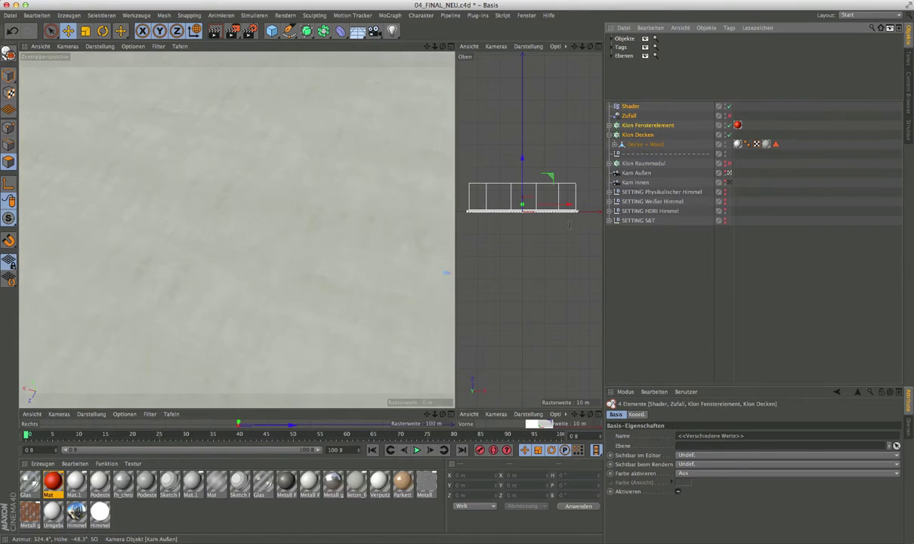
pyautogui.moveTo(330, 224)
pyautogui.keyDown('alt'); pyautogui.mouseDown()
pyautogui.moveTo(115, 267)
pyautogui.moveTo(365, 230)
pyautogui.mouseUp(); pyautogui.keyUp('alt')
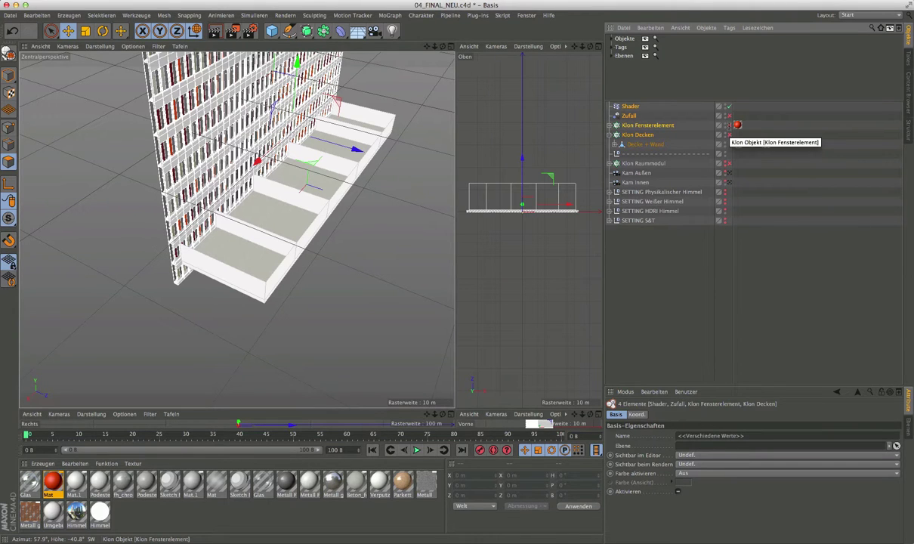
pyautogui.click(730, 124)
pyautogui.scroll(5, 297, 240)
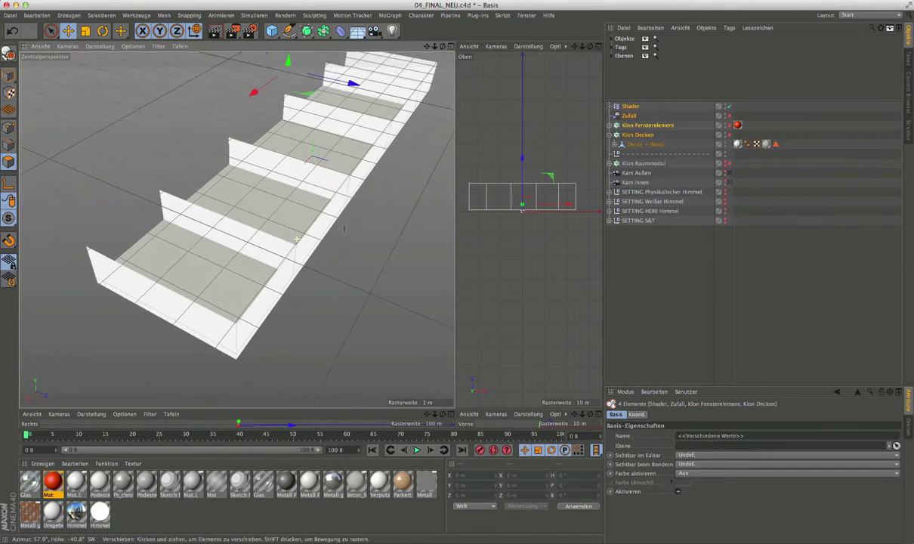
pyautogui.keyDown('alt'); pyautogui.moveTo(297, 240); pyautogui.dragTo(226, 265); pyautogui.keyUp('alt')
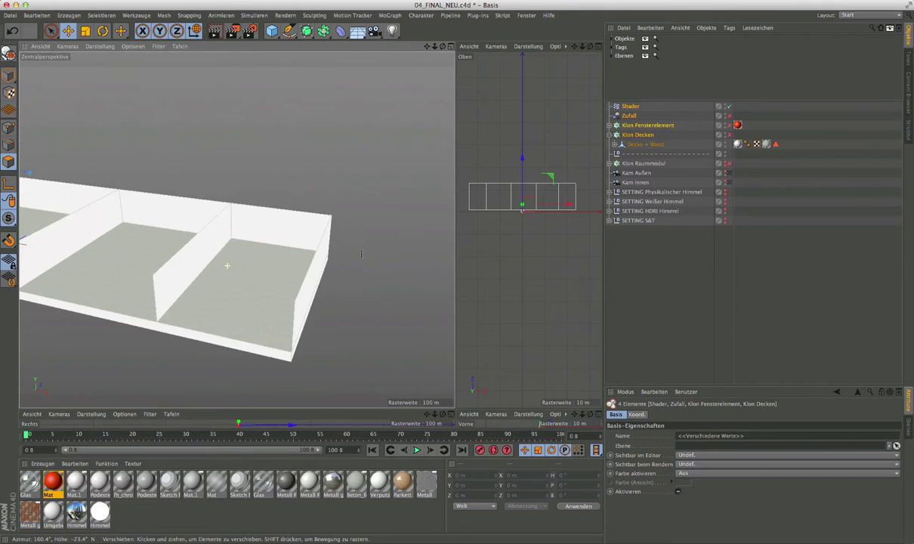
pyautogui.keyDown('alt'); pyautogui.moveTo(361, 254); pyautogui.dragTo(165, 50); pyautogui.keyUp('alt')
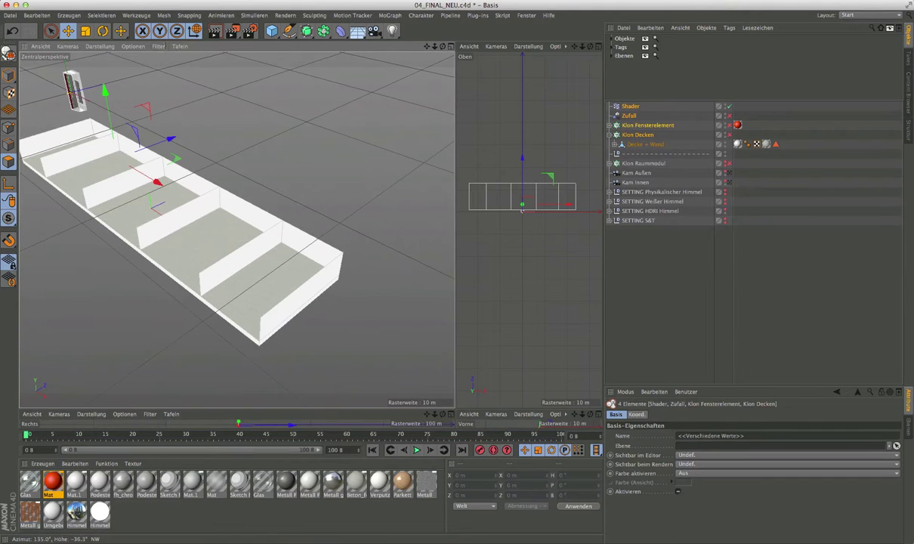
# Hide the world grid, maximize the perspective view, and toggle Klon Decken on and off
pyautogui.click(160, 46)
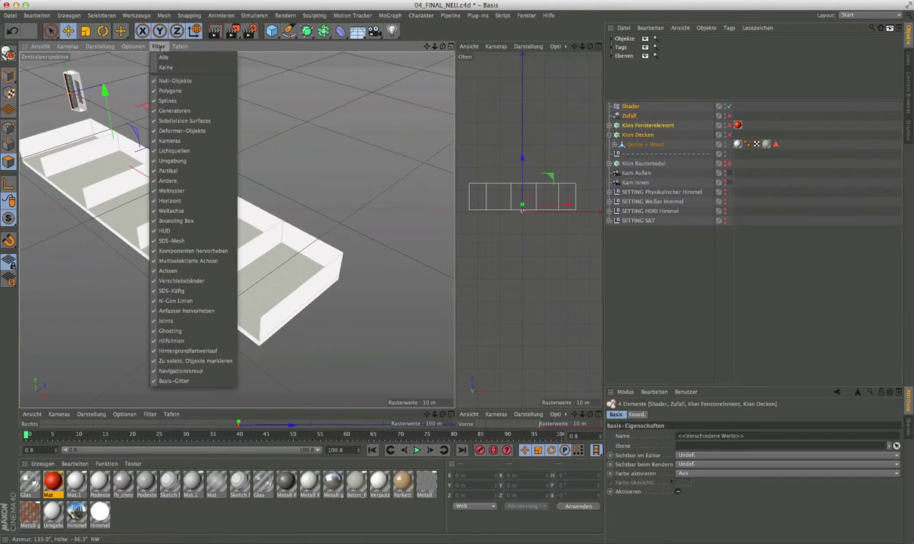
pyautogui.click(181, 191)
pyautogui.moveTo(216, 203)
pyautogui.keyDown('alt'); pyautogui.mouseDown(button='middle')
pyautogui.moveTo(266, 234)
pyautogui.moveTo(243, 241)
pyautogui.mouseUp(button='middle'); pyautogui.keyUp('alt')
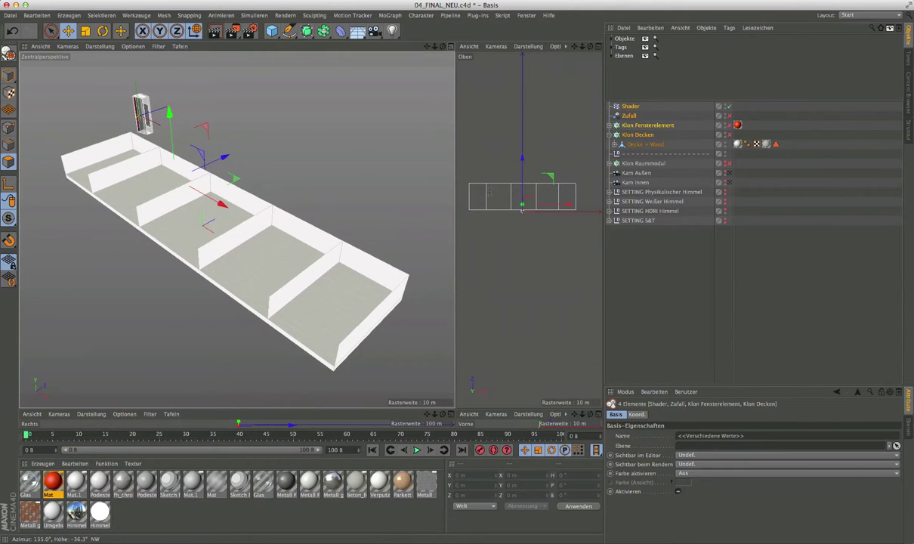
pyautogui.click(451, 47)
pyautogui.moveTo(348, 297)
pyautogui.keyDown('alt'); pyautogui.mouseDown()
pyautogui.moveTo(411, 324)
pyautogui.moveTo(412, 306)
pyautogui.mouseUp(); pyautogui.keyUp('alt')
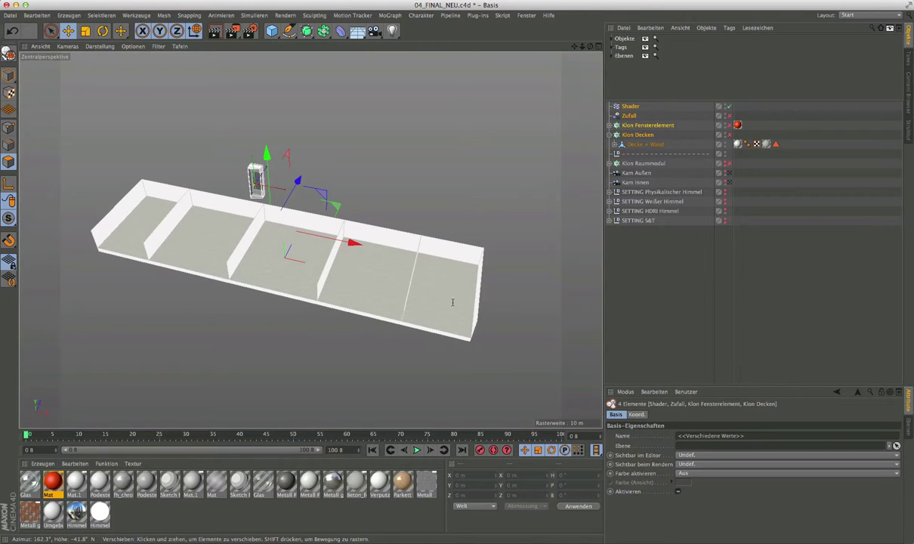
pyautogui.click(729, 135)
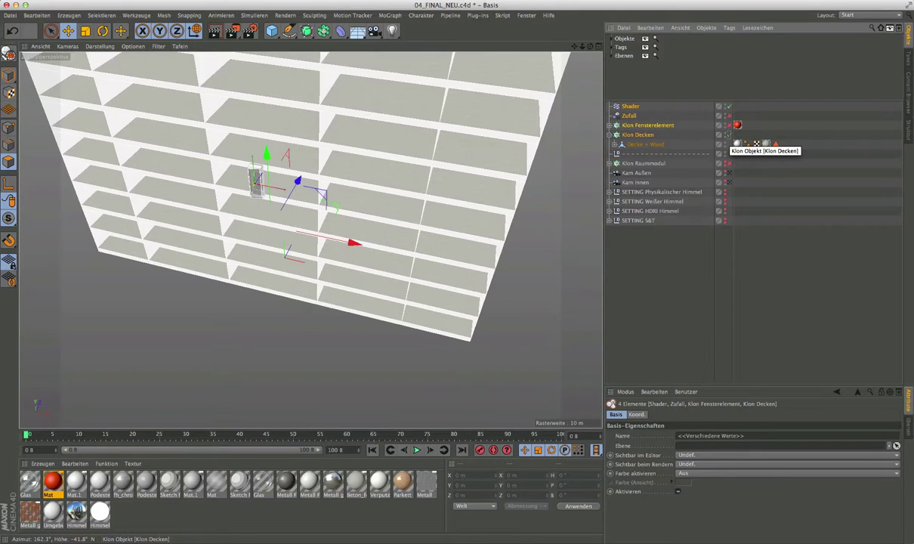
pyautogui.click(728, 134)
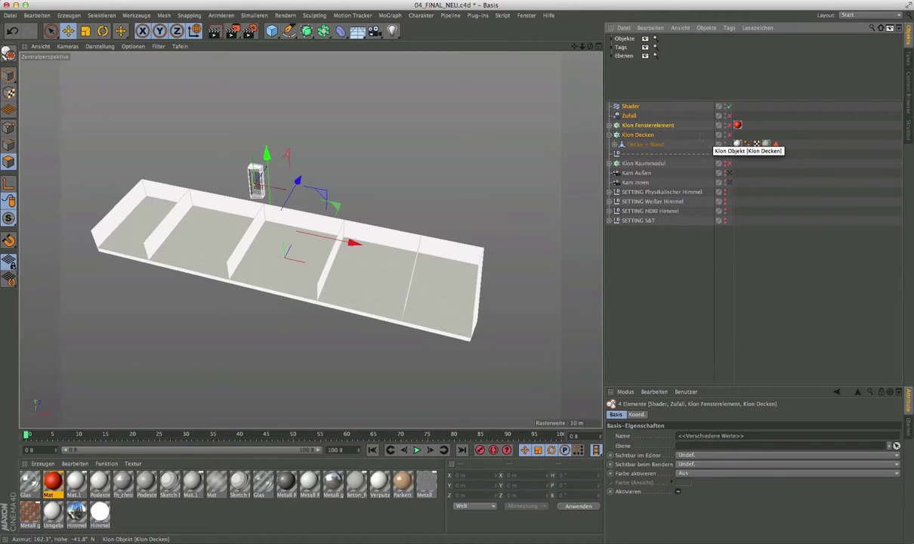
# Frame Klon Fensterelement and orbit around the window element, ending on its red reveal side
pyautogui.click(662, 127)
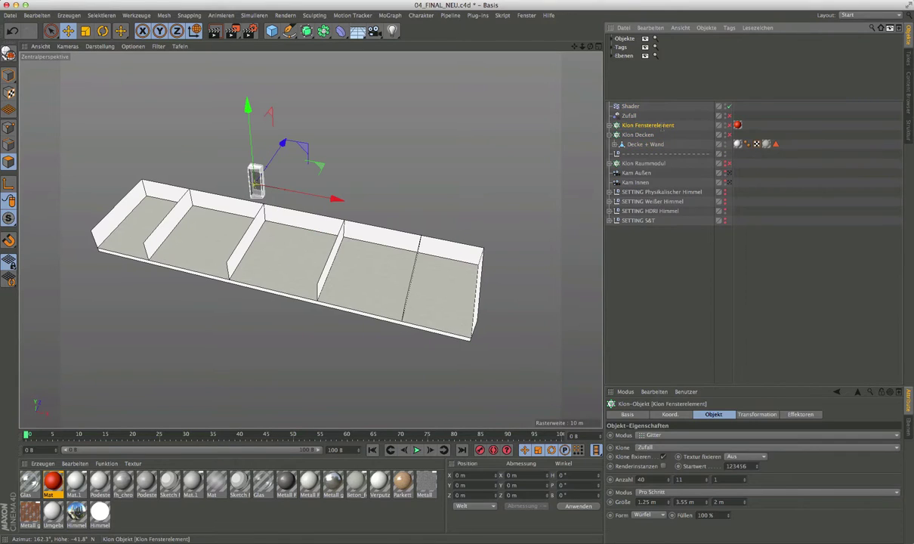
pyautogui.press('o')
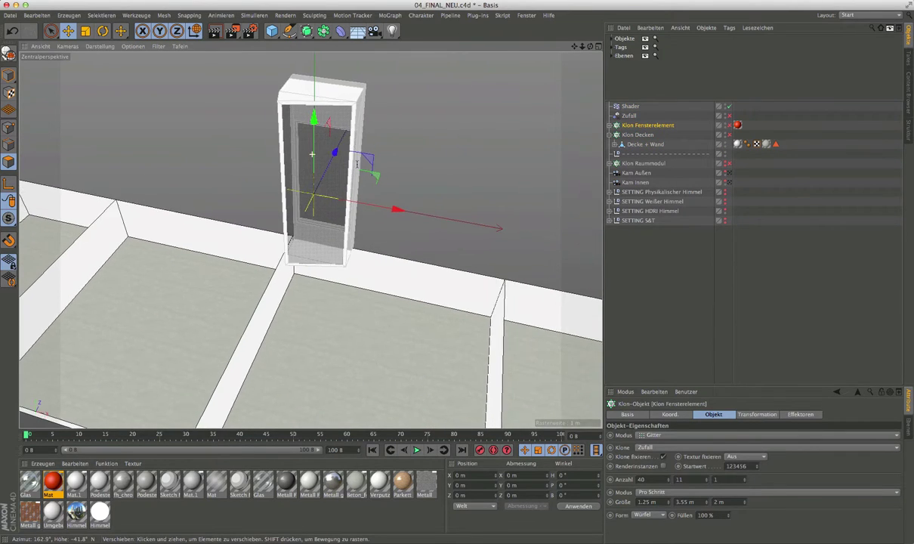
pyautogui.moveTo(242, 181)
pyautogui.keyDown('alt'); pyautogui.mouseDown()
pyautogui.moveTo(550, 140)
pyautogui.moveTo(548, 166)
pyautogui.moveTo(420, 179)
pyautogui.moveTo(283, 146)
pyautogui.moveTo(128, 155)
pyautogui.moveTo(276, 168)
pyautogui.moveTo(342, 192)
pyautogui.mouseUp(); pyautogui.keyUp('alt')
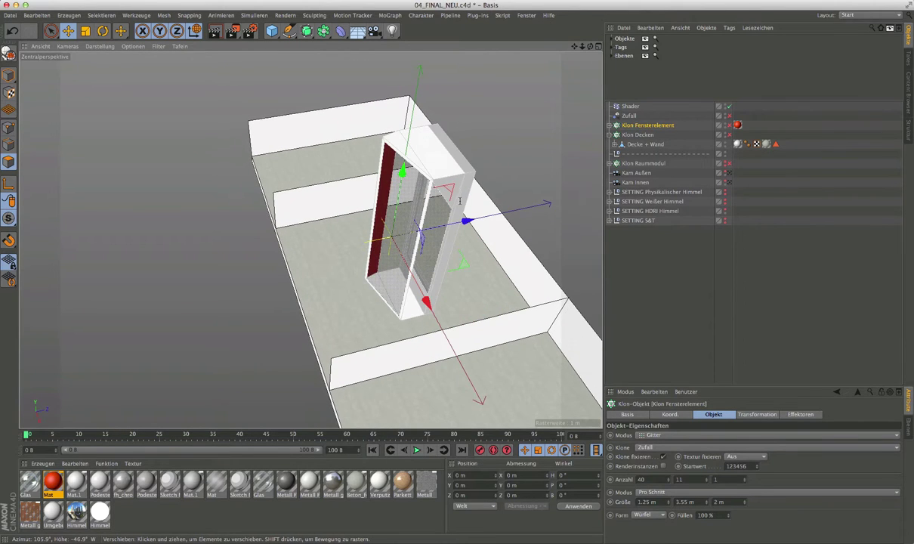
pyautogui.moveTo(460, 200)
pyautogui.keyDown('alt'); pyautogui.mouseDown()
pyautogui.moveTo(340, 199)
pyautogui.moveTo(468, 208)
pyautogui.moveTo(529, 193)
pyautogui.mouseUp(); pyautogui.keyUp('alt')
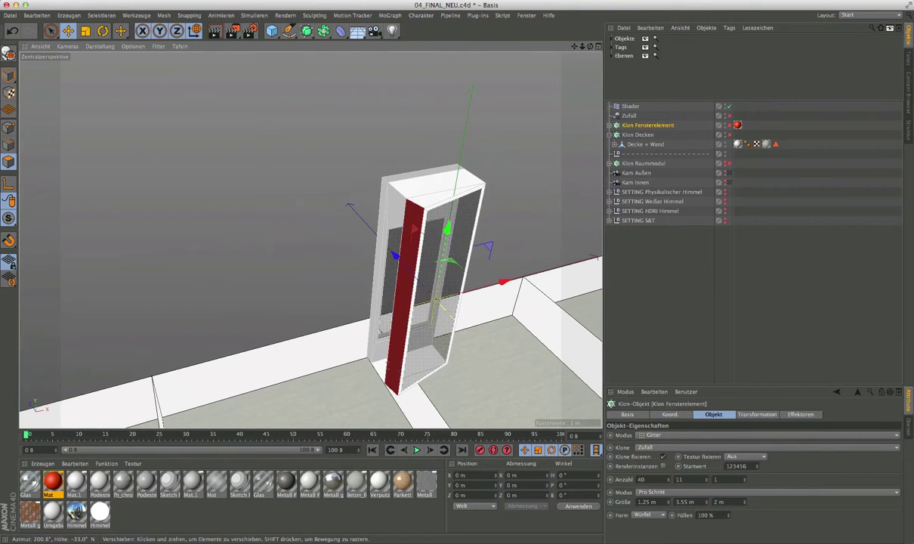
pyautogui.moveTo(376, 270)
pyautogui.keyDown('alt'); pyautogui.mouseDown()
pyautogui.moveTo(398, 300)
pyautogui.moveTo(385, 286)
pyautogui.mouseUp(); pyautogui.keyUp('alt')
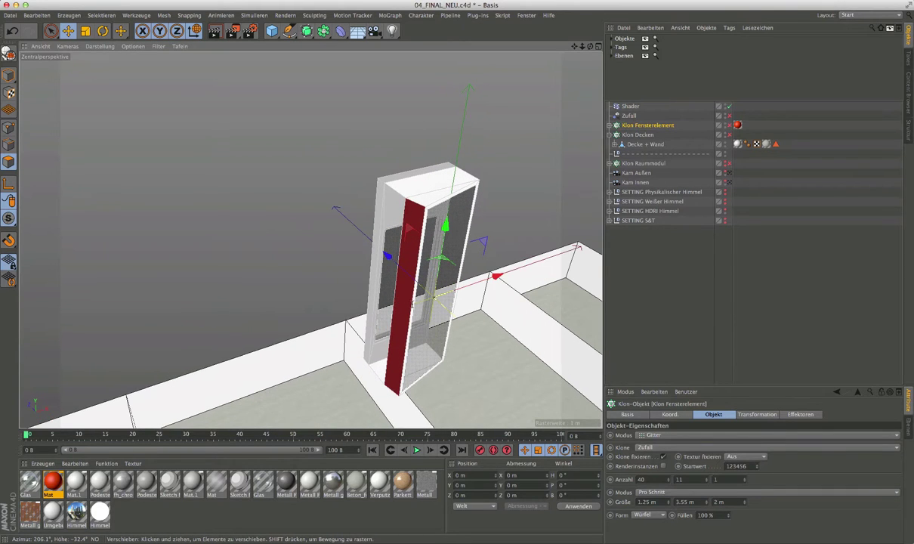
pyautogui.keyDown('alt'); pyautogui.moveTo(385, 286); pyautogui.dragTo(384, 225, button='middle'); pyautogui.keyUp('alt')
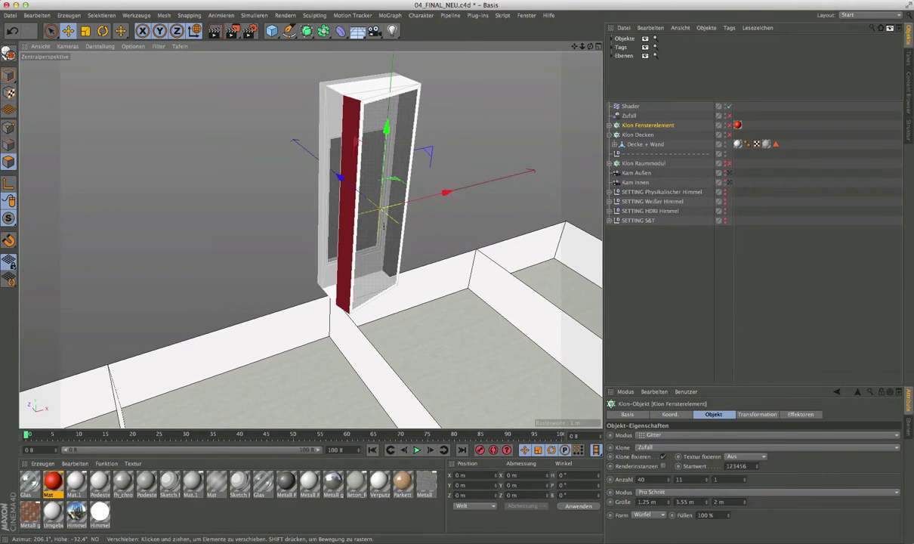
pyautogui.keyDown('alt'); pyautogui.moveTo(384, 225); pyautogui.dragTo(372, 318); pyautogui.keyUp('alt')
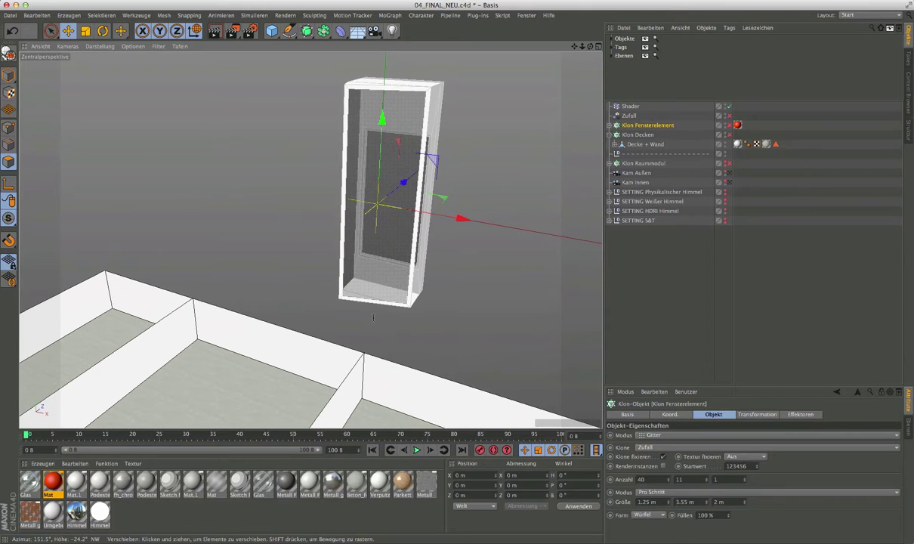
pyautogui.keyDown('alt'); pyautogui.moveTo(457, 271); pyautogui.dragTo(389, 283); pyautogui.keyUp('alt')
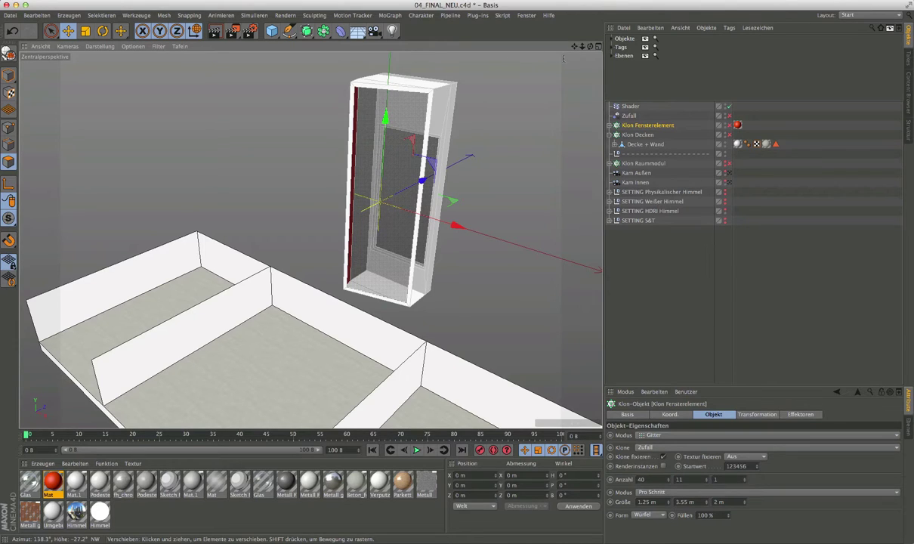
pyautogui.moveTo(574, 46); pyautogui.dragTo(569, 47)
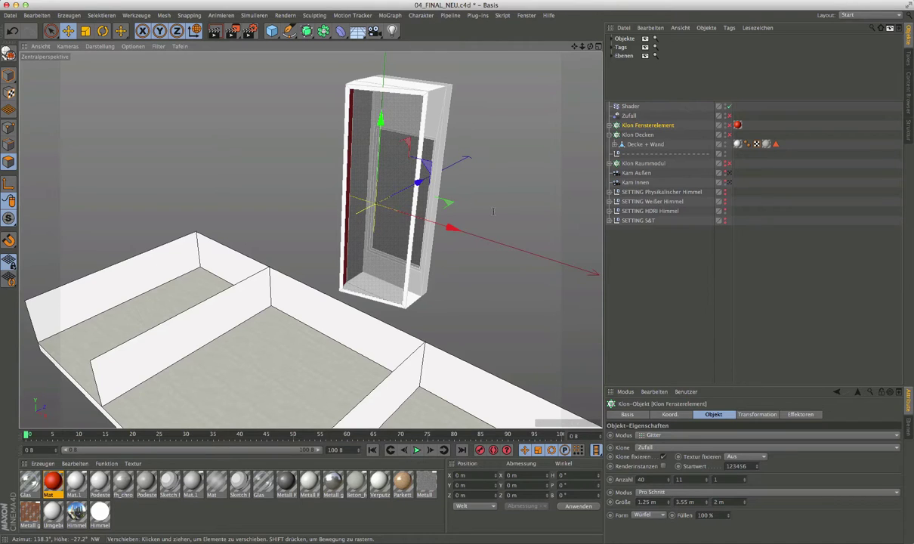
pyautogui.keyDown('alt'); pyautogui.moveTo(441, 252); pyautogui.dragTo(492, 266); pyautogui.keyUp('alt')
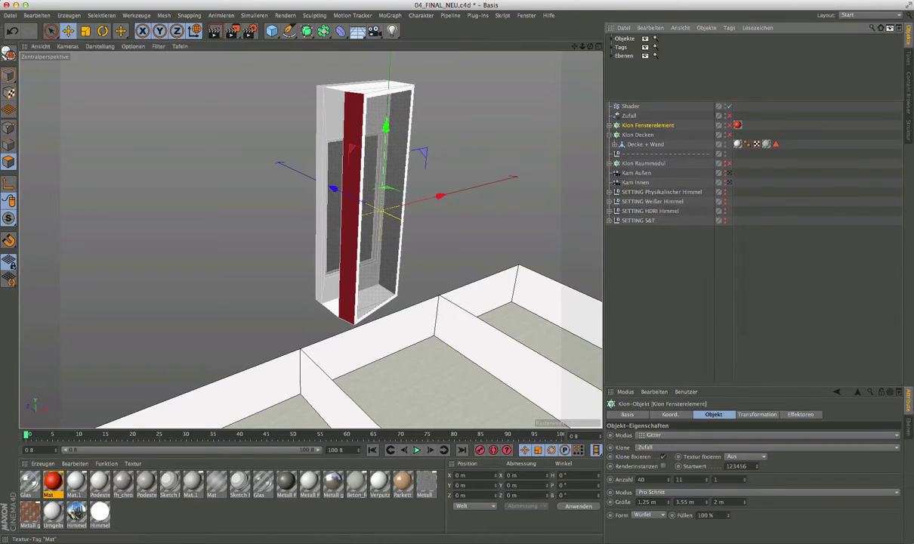
# Inspect the red Mat material's colour: a Multi-Shader texture at 100% brightness
pyautogui.click(737, 124)
pyautogui.moveTo(743, 385); pyautogui.dragTo(743, 256)
pyautogui.click(52, 484)
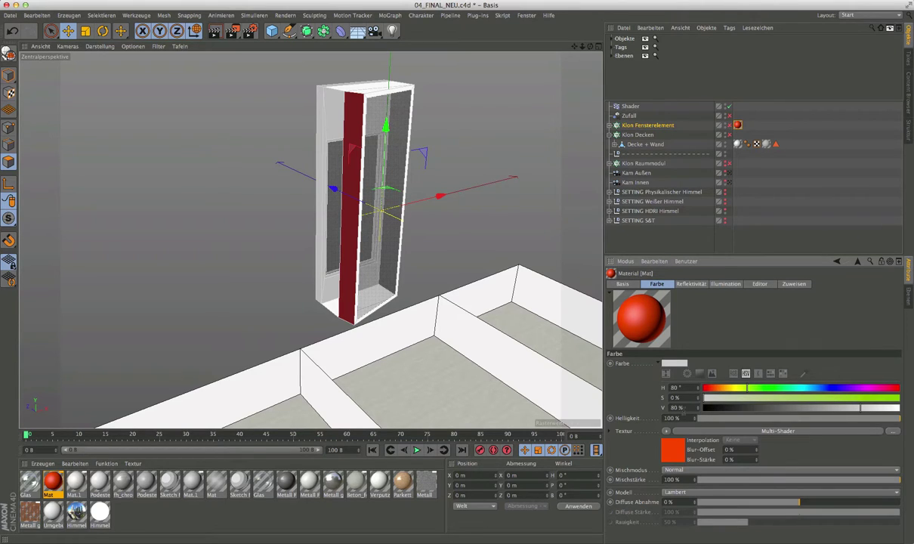
pyautogui.moveTo(687, 253); pyautogui.dragTo(705, 270)
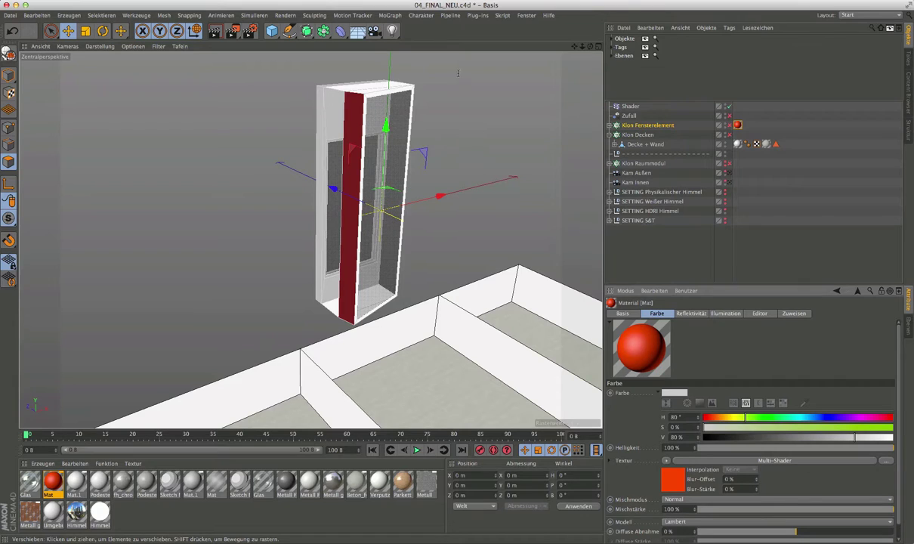
# Show the Datei menu's file commands
pyautogui.click(503, 15)
pyautogui.click(502, 15)
pyautogui.click(164, 15)
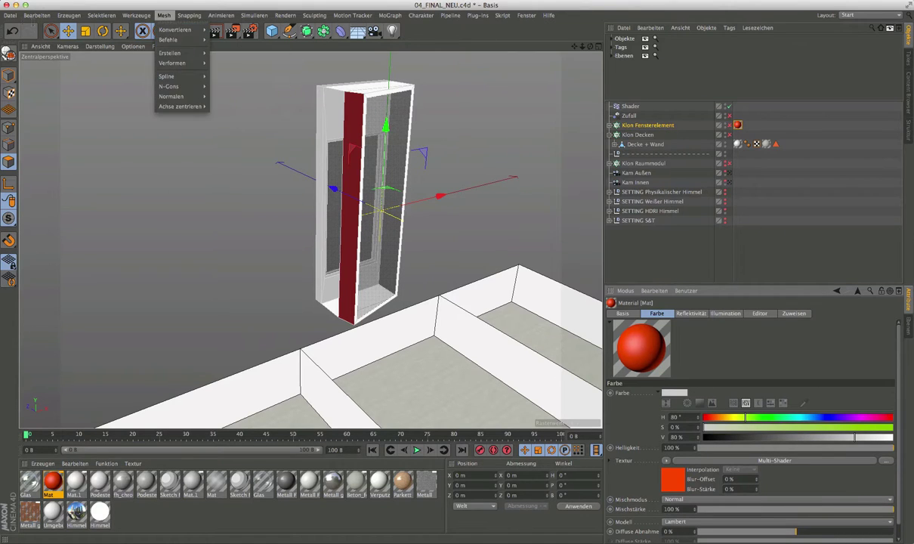
pyautogui.moveTo(19, 29)
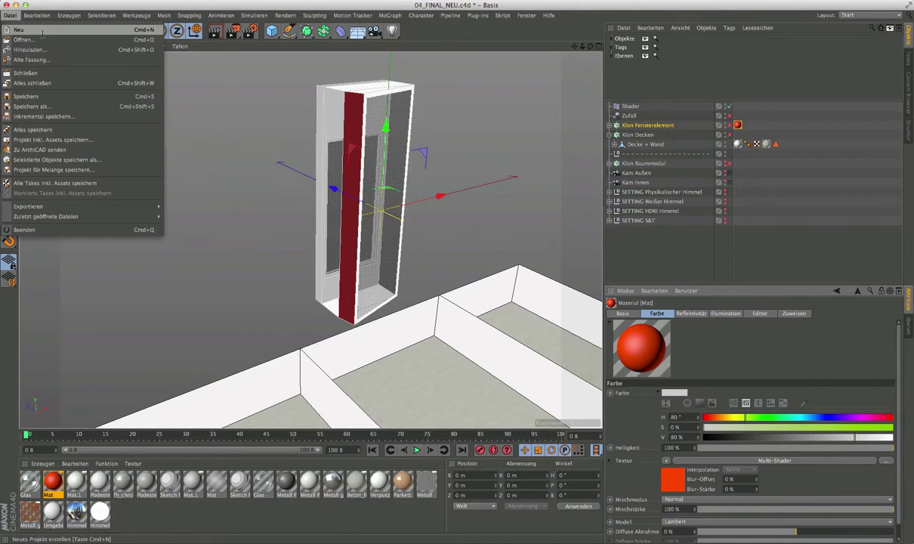
# Start a new empty project, Ohne Titel 9, and open the primitive object palette
pyautogui.click(41, 32)
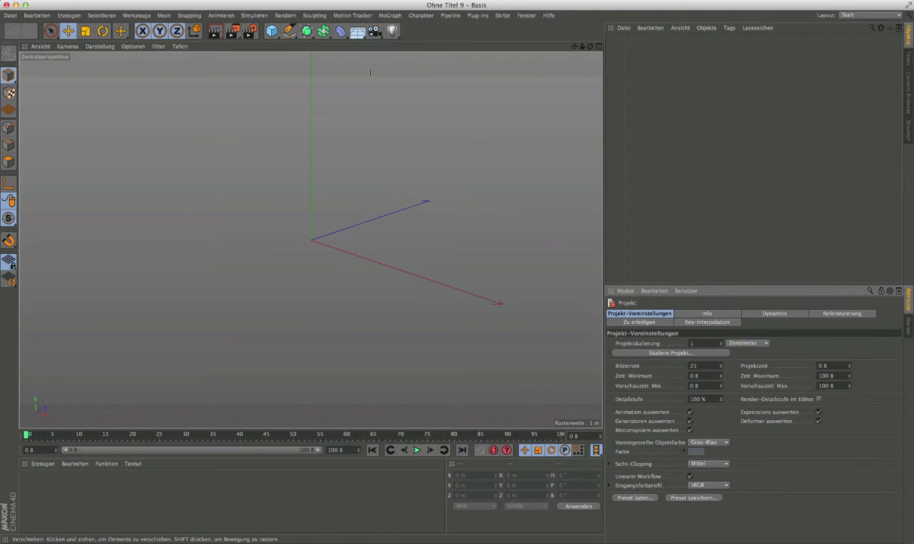
pyautogui.moveTo(272, 30); pyautogui.dragTo(376, 58)
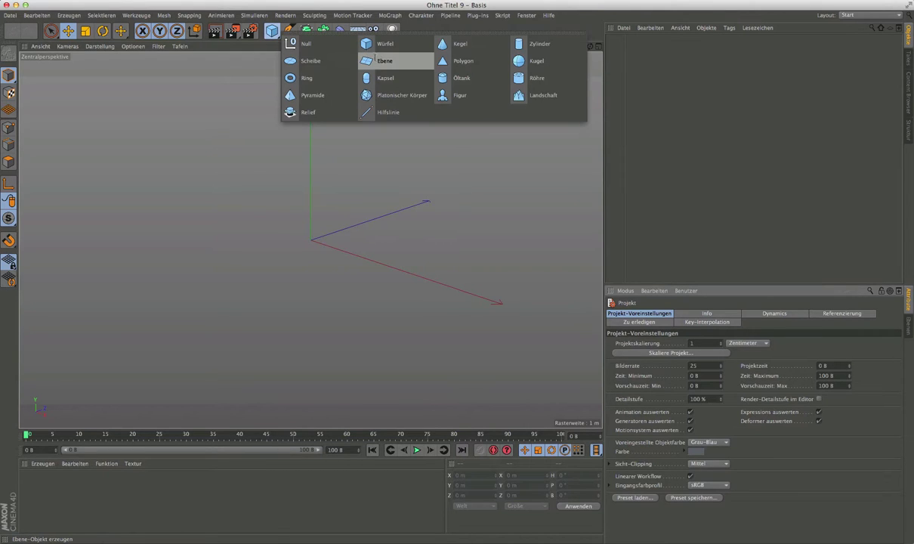
# Add a plane facing +Z, 1.25 m wide and 3.53 m tall
pyautogui.click(384, 61)
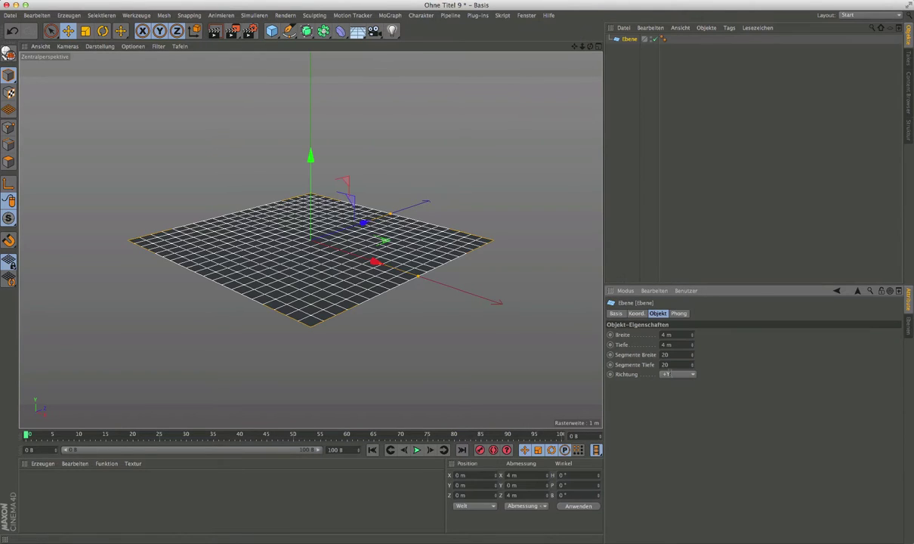
pyautogui.click(678, 374)
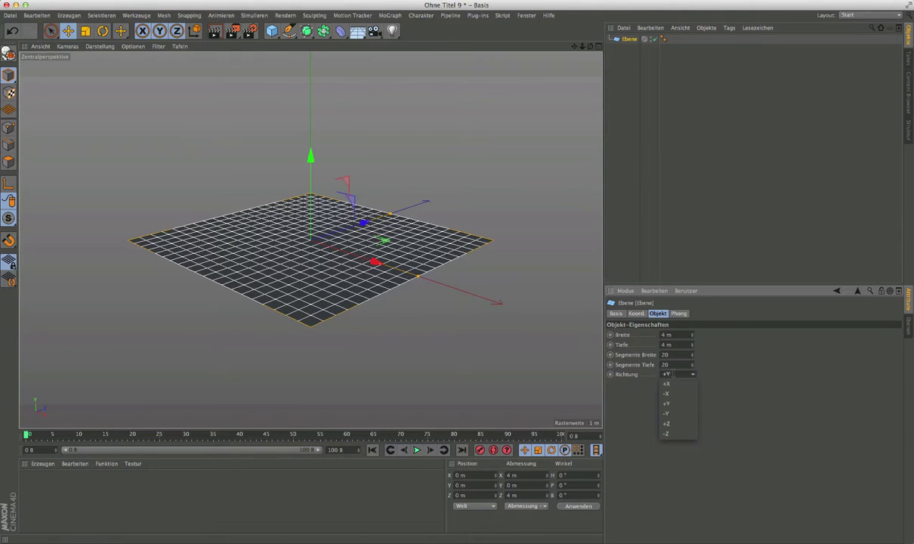
pyautogui.click(678, 425)
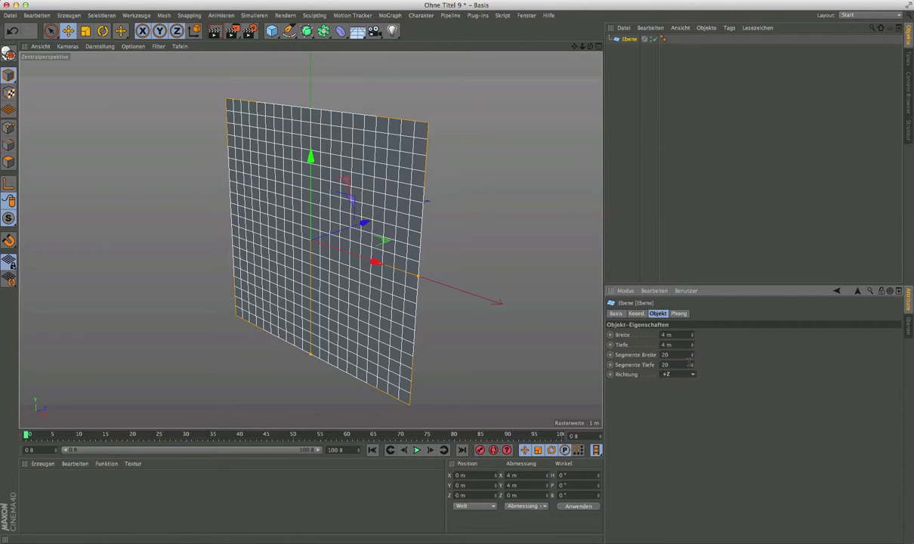
pyautogui.click(679, 334)
pyautogui.write('1,2')
pyautogui.write('5')
pyautogui.press('Return')
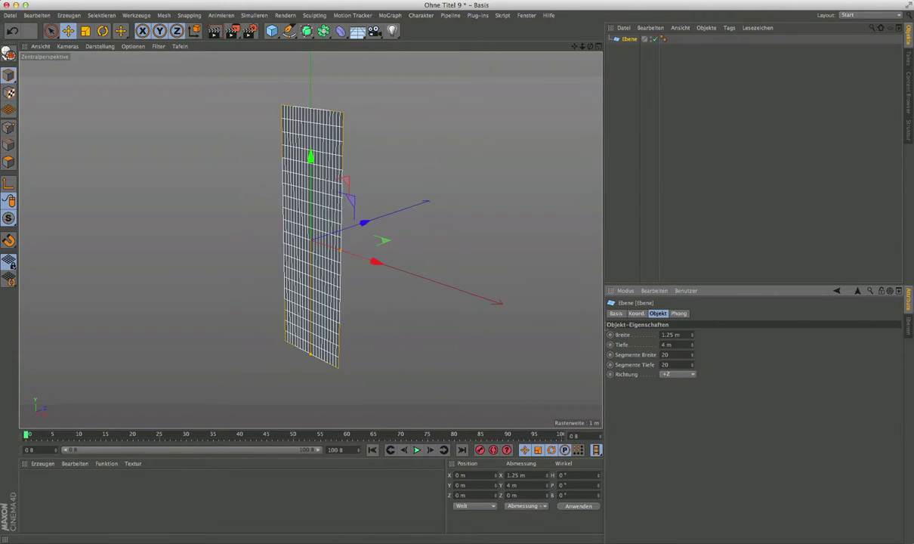
pyautogui.doubleClick(680, 344)
pyautogui.write('3,')
pyautogui.write('53')
pyautogui.press('Return')
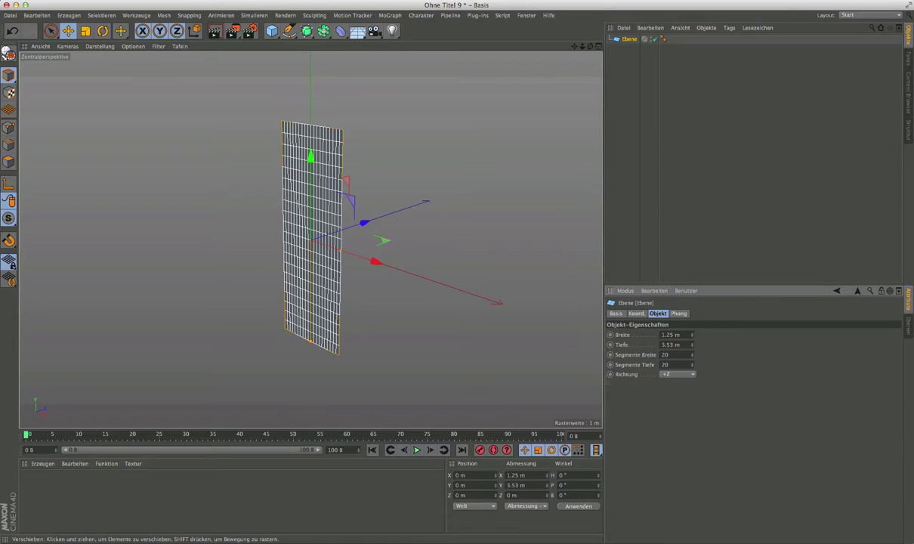
# Give the plane 1 width and 1 height segment and make it editable
pyautogui.doubleClick(669, 354)
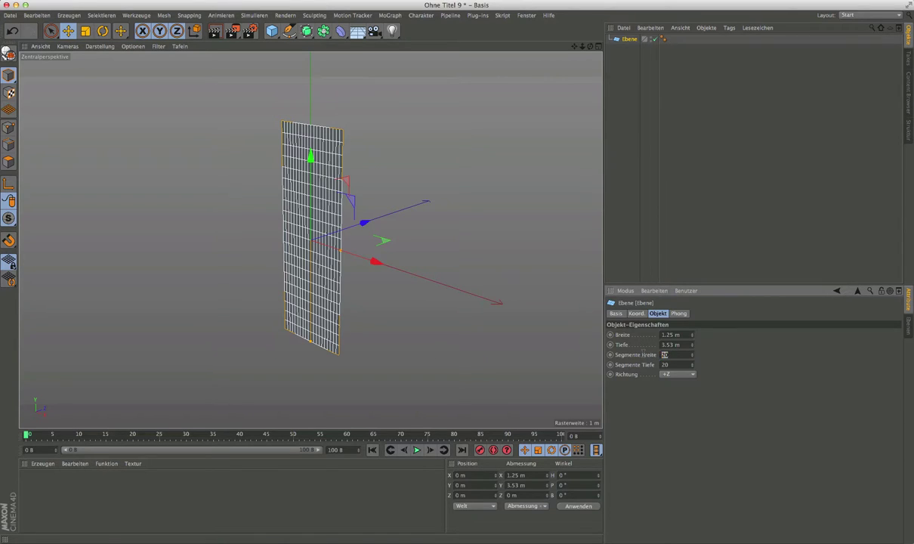
pyautogui.write('1')
pyautogui.press('Tab')
pyautogui.write('1')
pyautogui.press('Return')
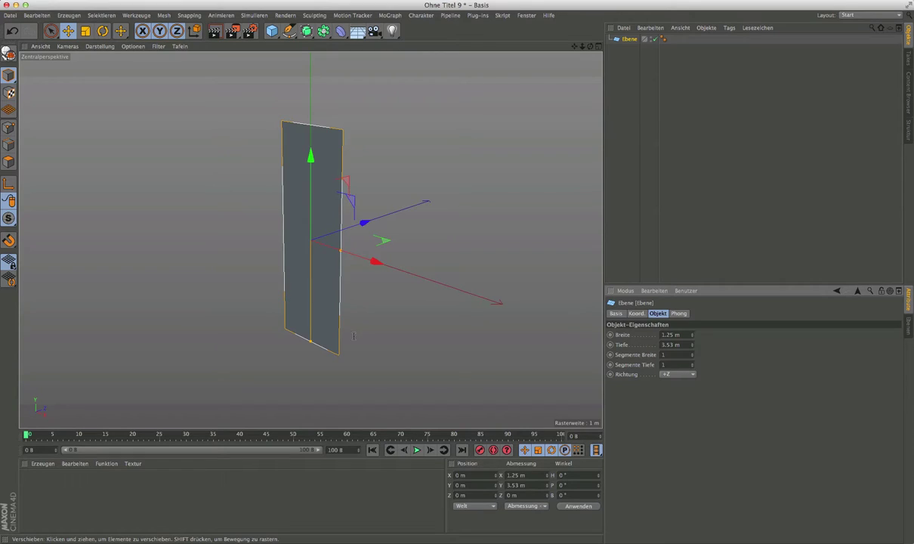
pyautogui.press('c')
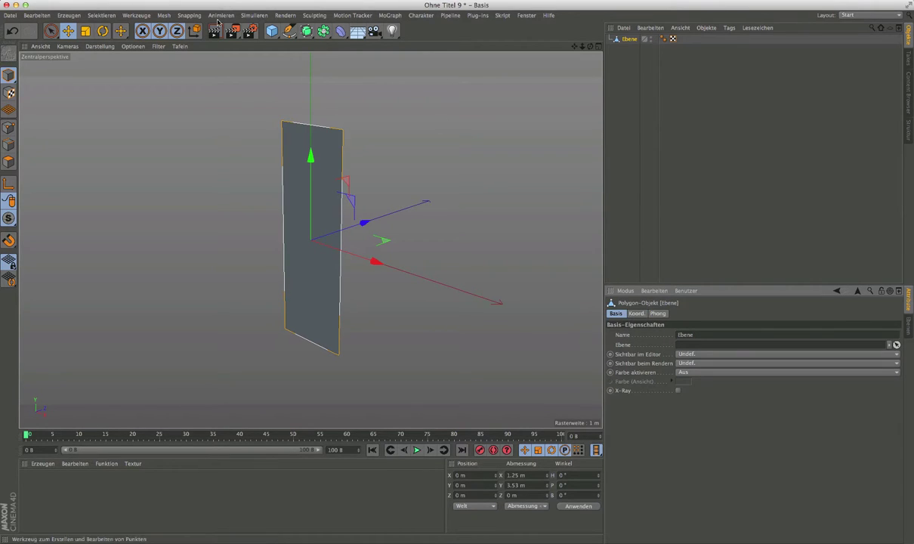
# Centre the plane's axis at its bottom edge with Y -100% in Achse zentrieren
pyautogui.click(163, 15)
pyautogui.moveTo(180, 107)
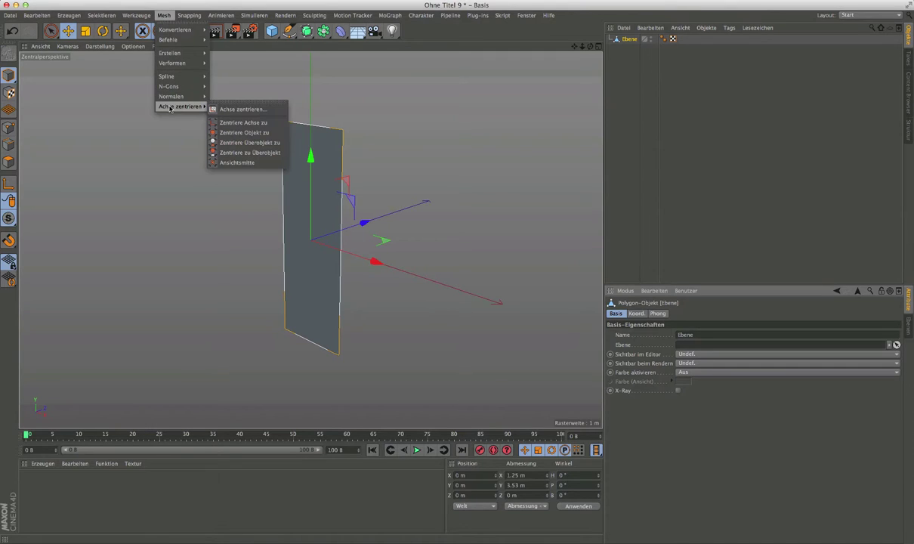
pyautogui.click(241, 114)
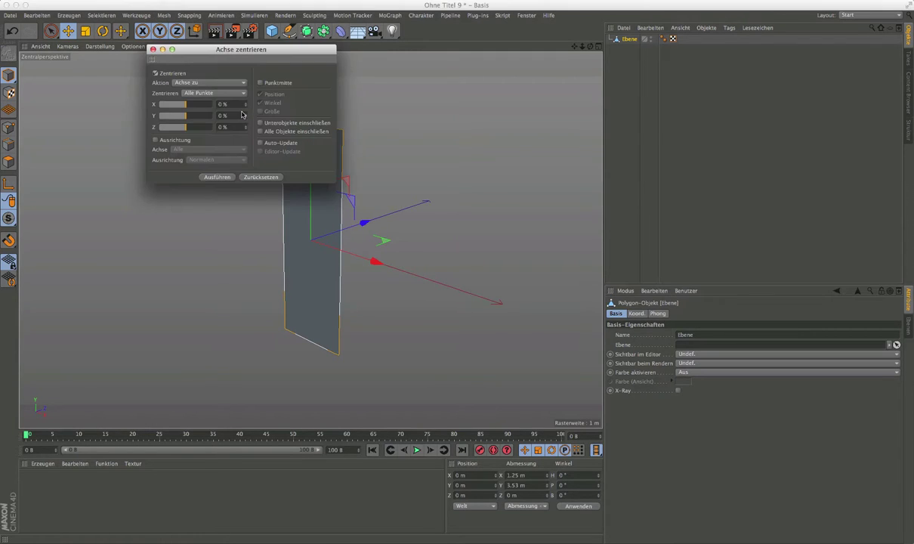
pyautogui.moveTo(277, 54); pyautogui.dragTo(203, 71)
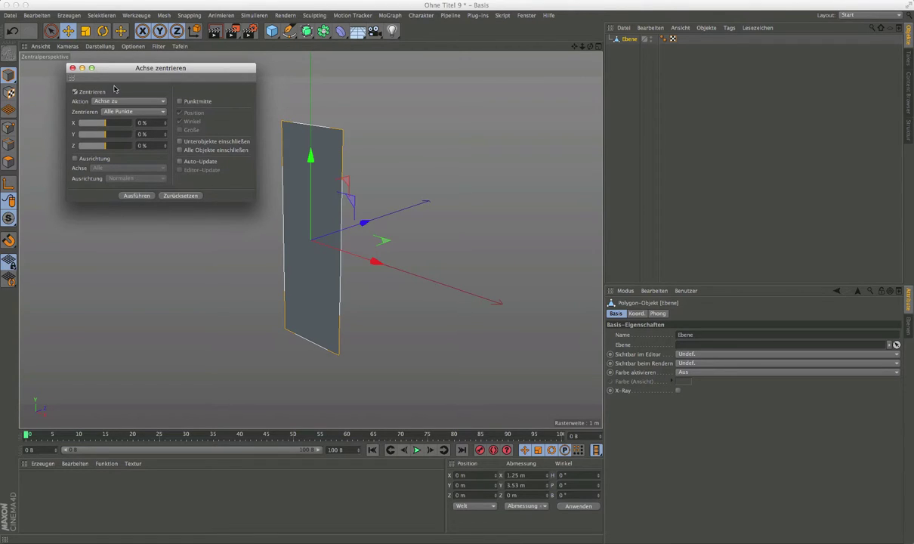
pyautogui.moveTo(97, 137); pyautogui.dragTo(76, 137)
pyautogui.click(143, 196)
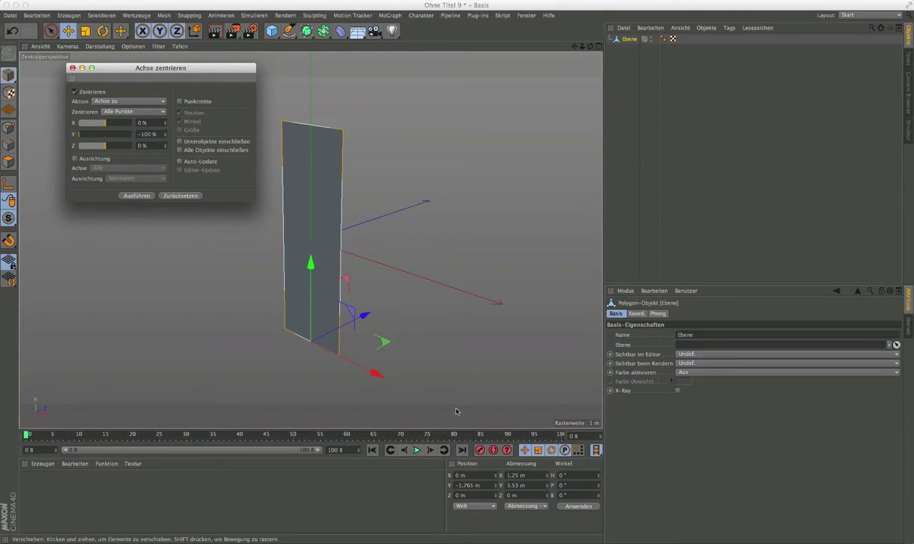
# Set the plane's Position Y to 0.01 m and close the axis dialog
pyautogui.click(473, 485)
pyautogui.press('BackSpace')
pyautogui.write(',01')
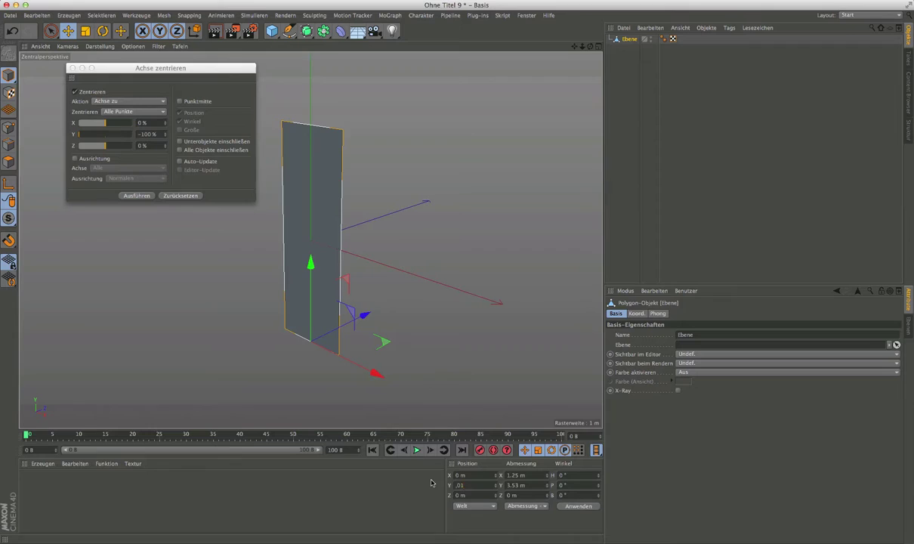
pyautogui.press('Return')
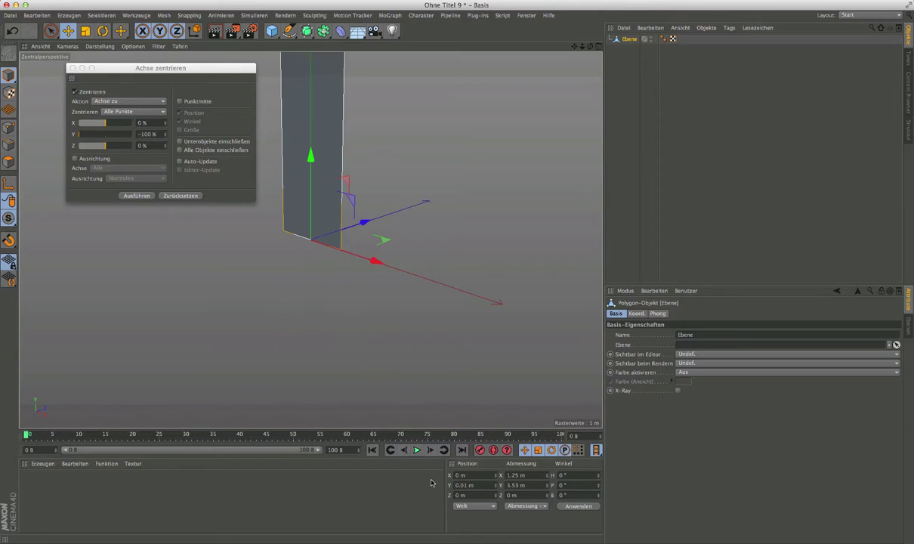
pyautogui.scroll(-3, 329, 304)
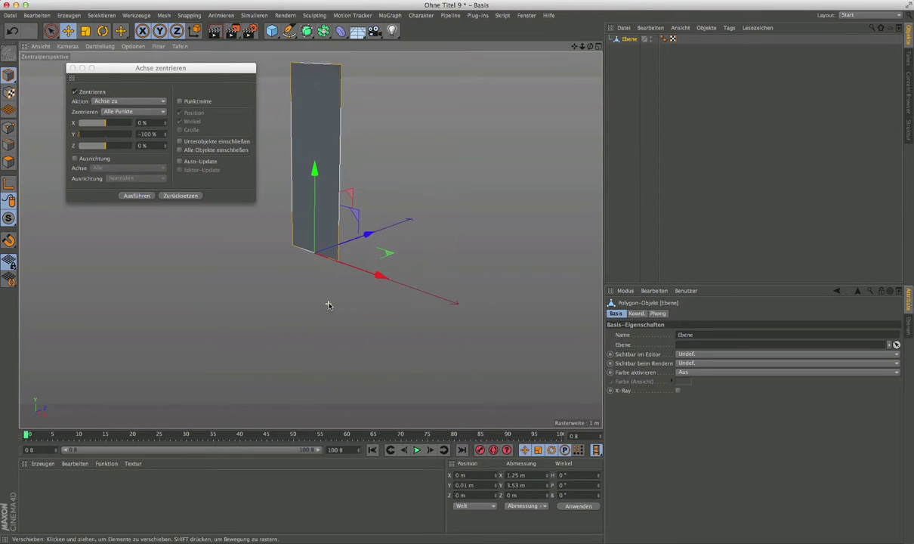
pyautogui.scroll(-2, 329, 304)
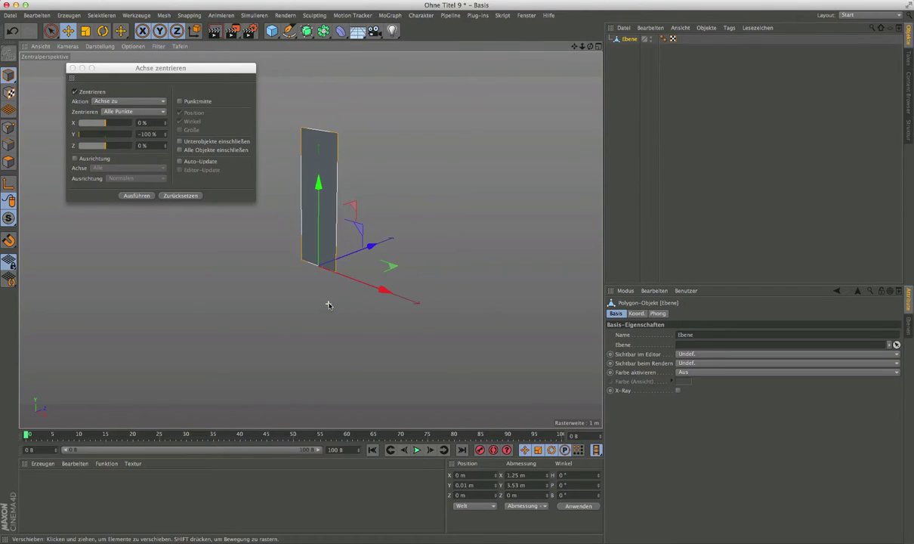
pyautogui.click(73, 68)
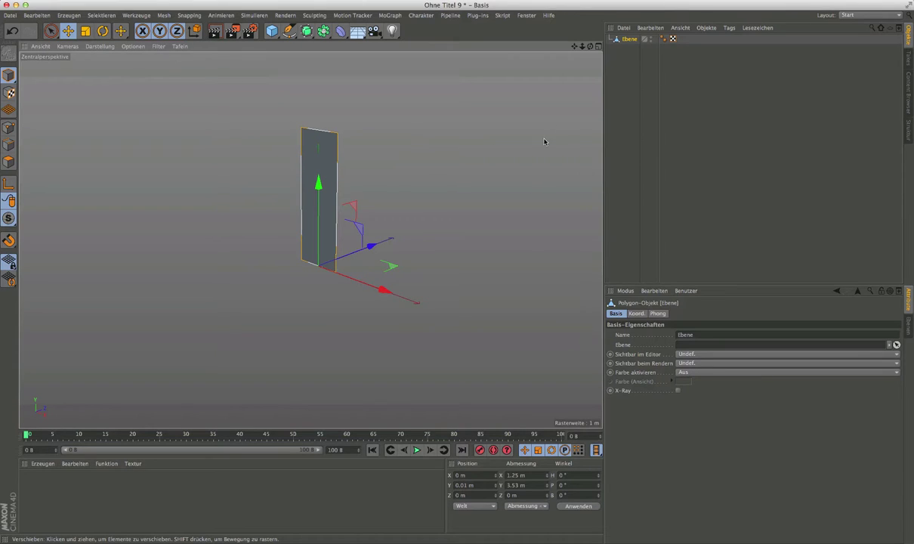
# Zoom and orbit to a near-frontal view of the plane, then choose Live Selection
pyautogui.scroll(2, 317, 129)
pyautogui.scroll(2, 317, 128)
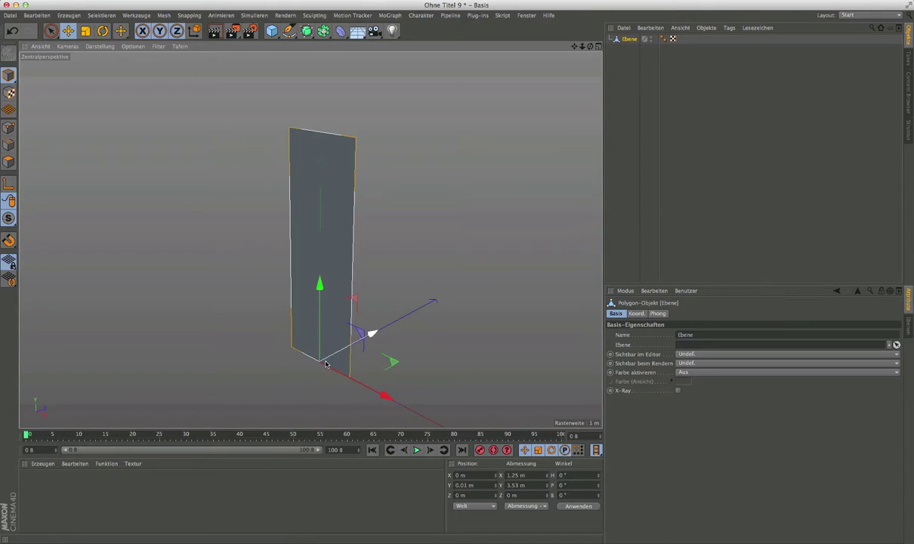
pyautogui.scroll(3, 367, 332)
pyautogui.moveTo(325, 364)
pyautogui.keyDown('alt'); pyautogui.mouseDown()
pyautogui.moveTo(355, 322)
pyautogui.moveTo(311, 335)
pyautogui.mouseUp(); pyautogui.keyUp('alt')
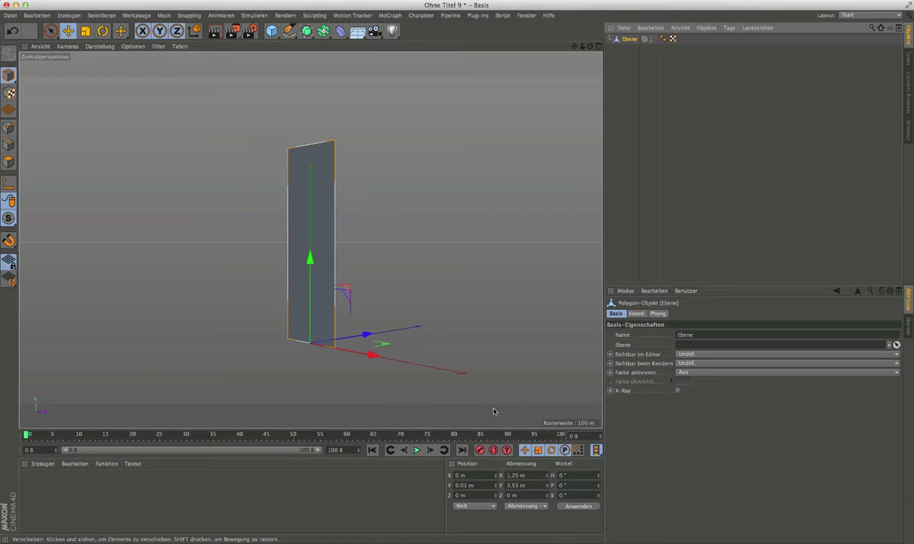
pyautogui.click(50, 30)
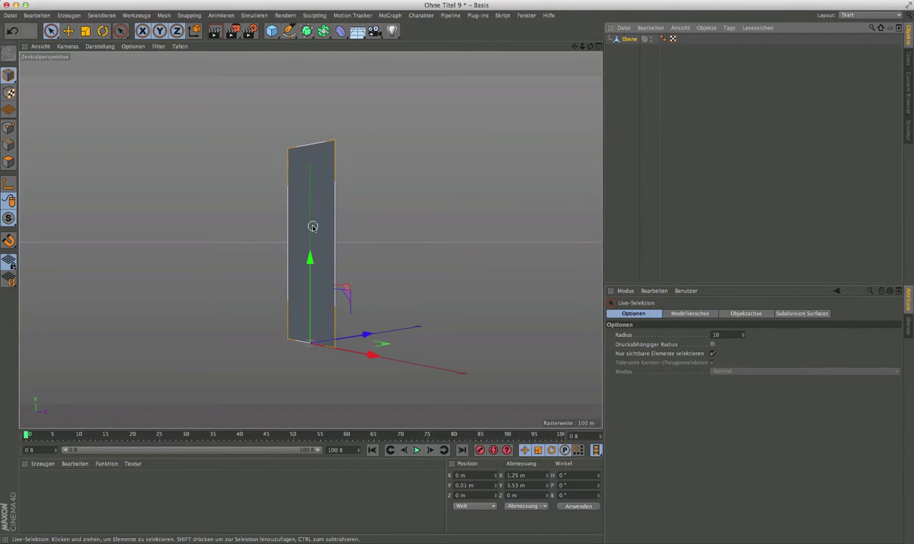
# Inset the plane's single face by 0.06 m, then zoom and orbit to a front view
pyautogui.click(8, 162)
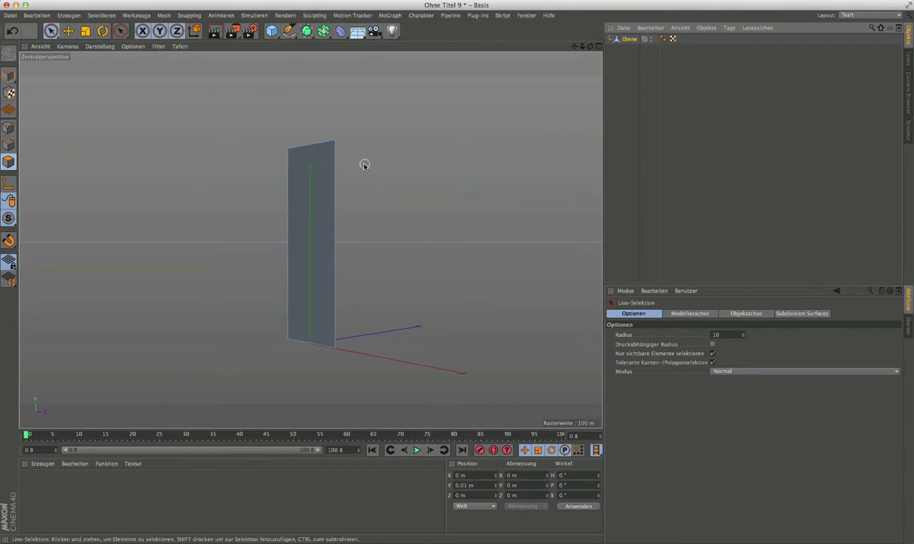
pyautogui.click(317, 195)
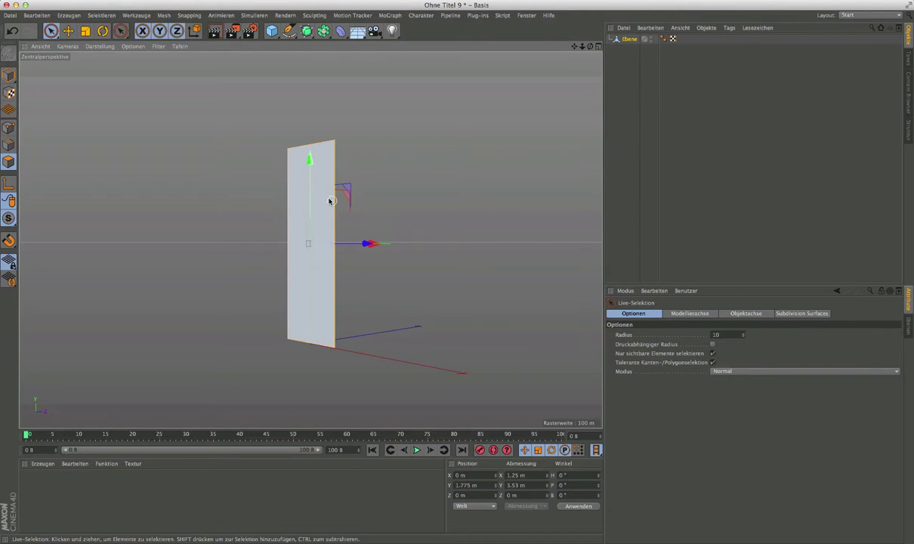
pyautogui.rightClick(326, 199)
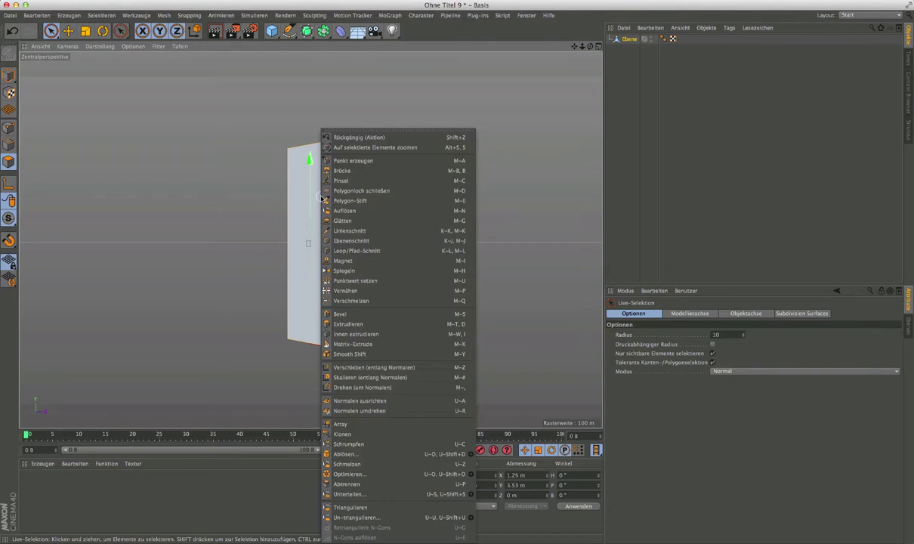
pyautogui.click(383, 334)
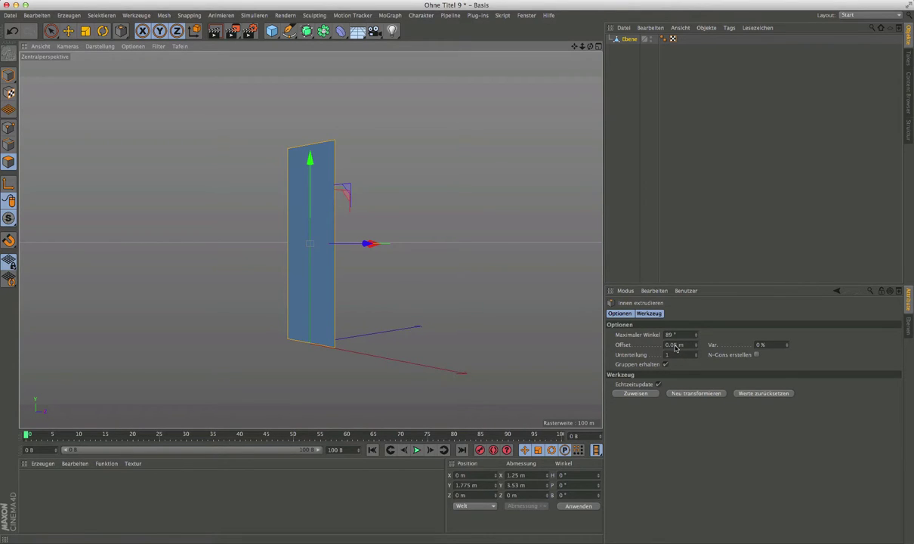
pyautogui.doubleClick(675, 346)
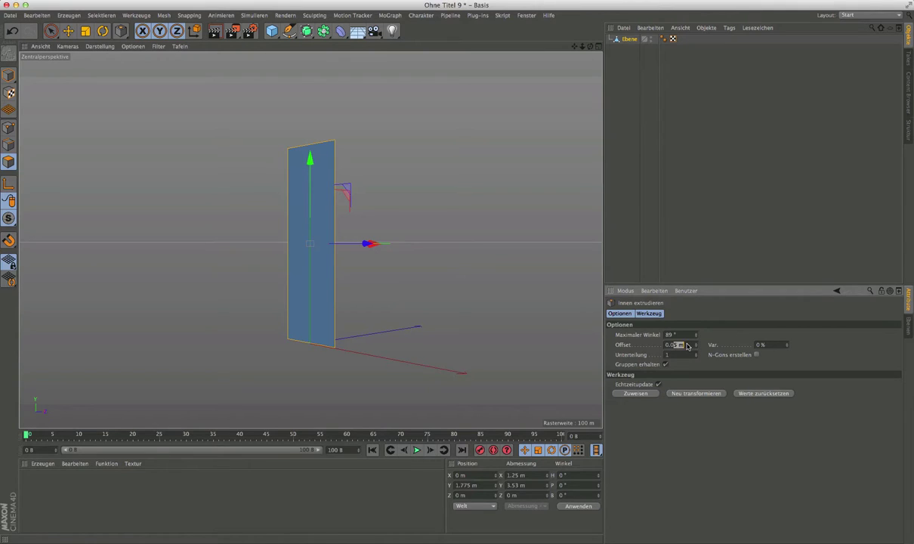
pyautogui.write('6')
pyautogui.click(697, 393)
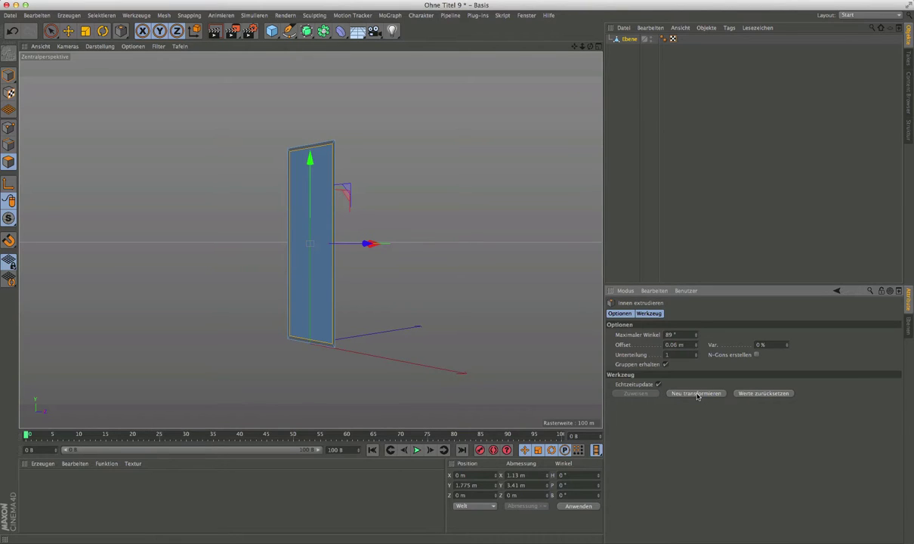
pyautogui.scroll(3, 336, 255)
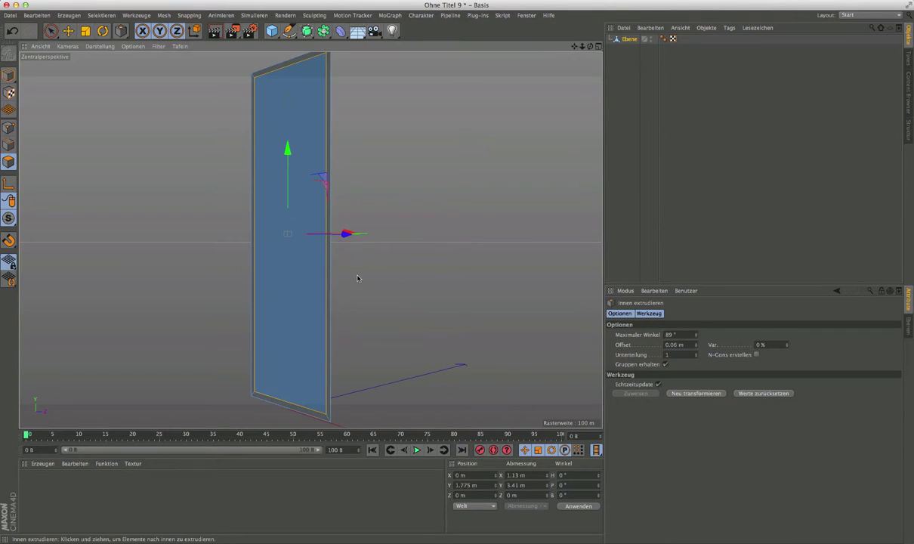
pyautogui.moveTo(347, 281)
pyautogui.keyDown('alt'); pyautogui.mouseDown()
pyautogui.moveTo(337, 266)
pyautogui.moveTo(381, 261)
pyautogui.moveTo(361, 250)
pyautogui.moveTo(369, 251)
pyautogui.mouseUp(); pyautogui.keyUp('alt')
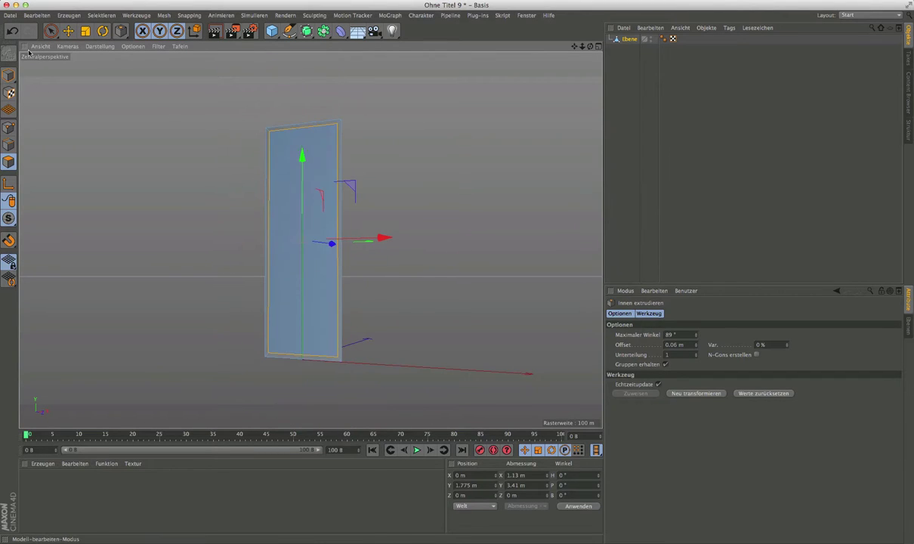
# In edge mode, select the inset panel's bottom edge and set its Y position to 0.45 m
pyautogui.moveTo(49, 35); pyautogui.dragTo(88, 61)
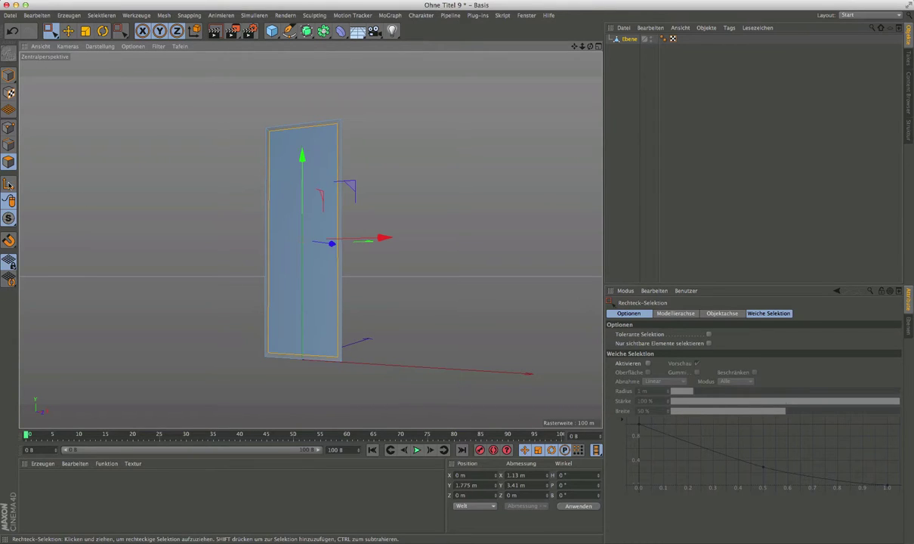
pyautogui.click(9, 145)
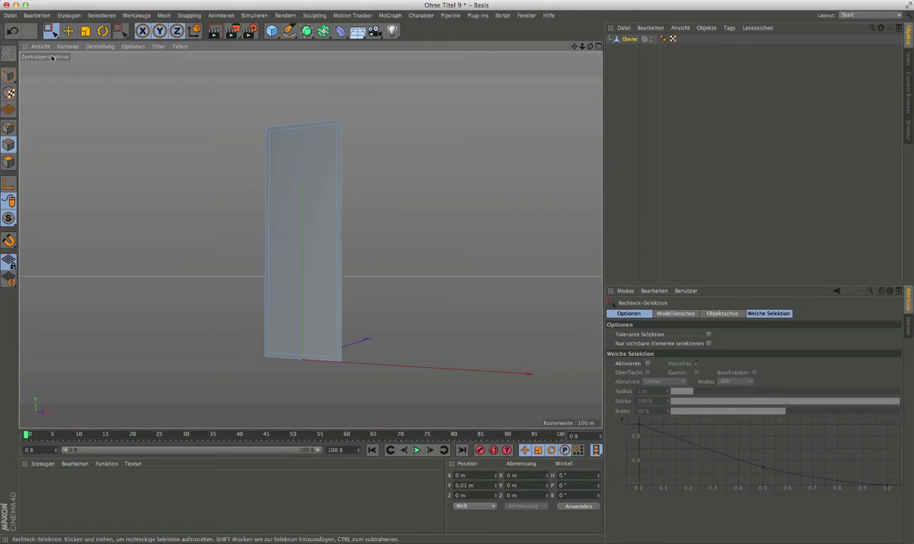
pyautogui.click(50, 30)
pyautogui.click(91, 41)
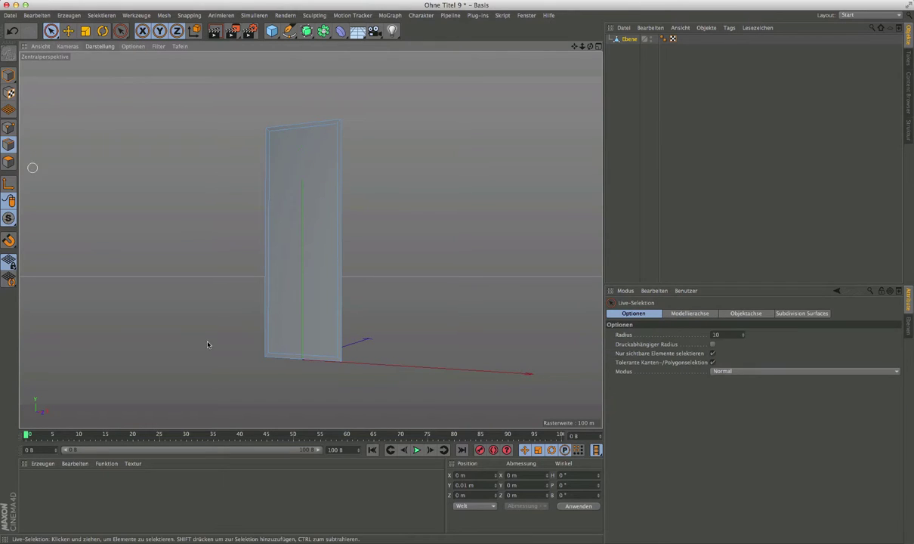
pyautogui.click(293, 353)
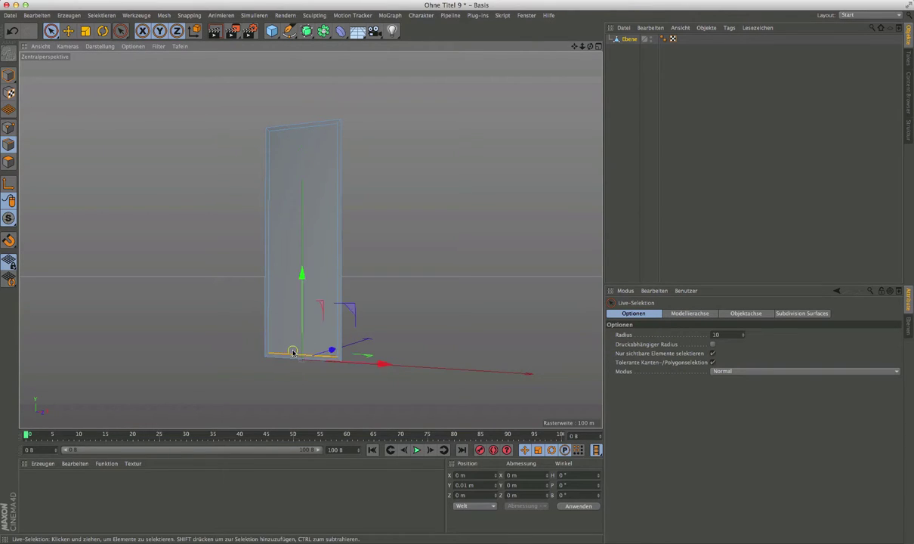
pyautogui.click(264, 353)
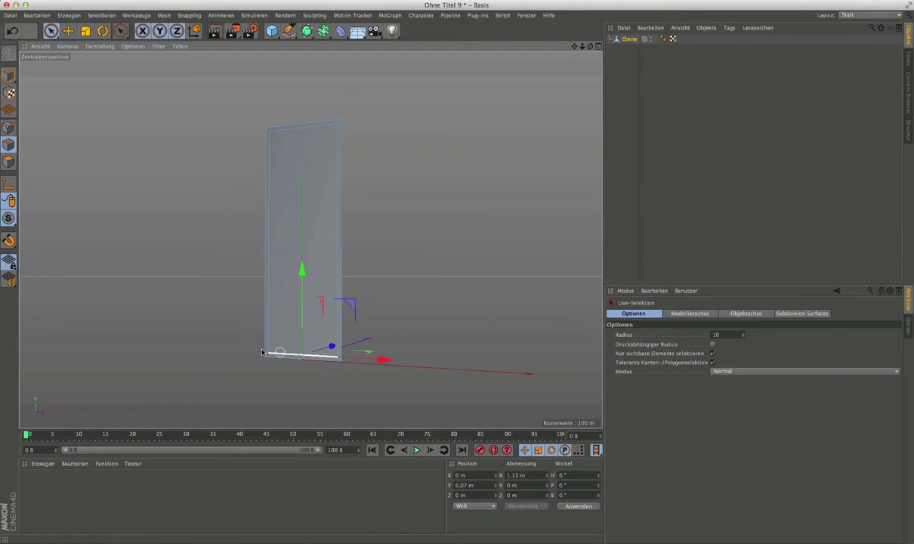
pyautogui.click(462, 486)
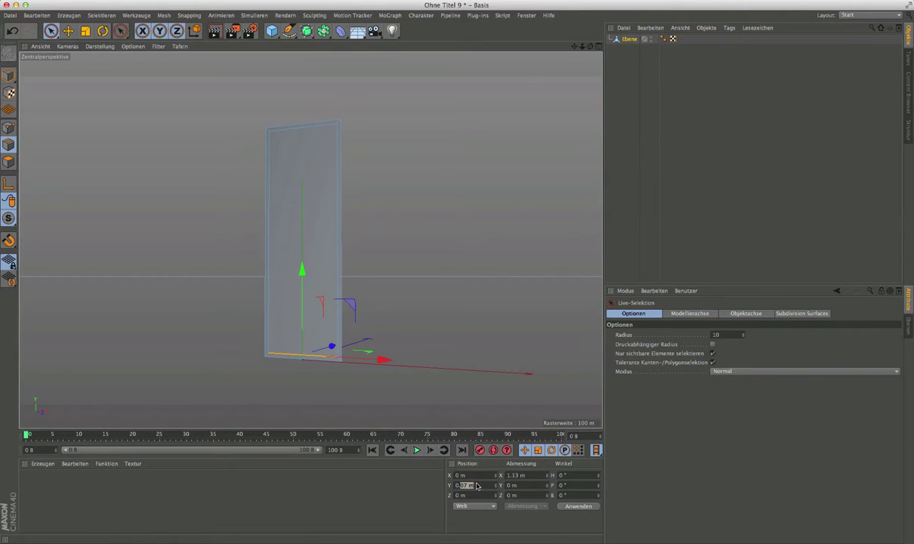
pyautogui.write('0.45')
pyautogui.press('Return')
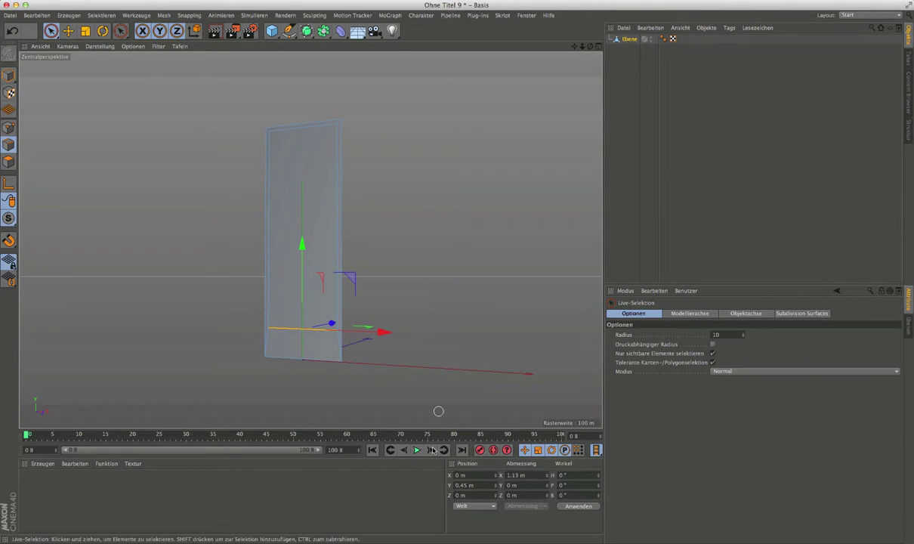
# Set the inset panel's top edge Y position to 2.8 m
pyautogui.click(300, 134)
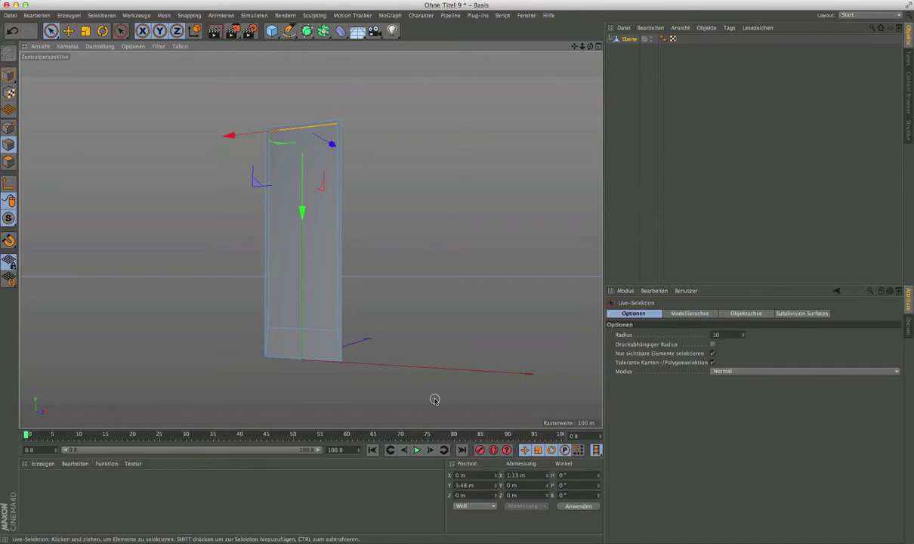
pyautogui.click(463, 485)
pyautogui.write('2,8')
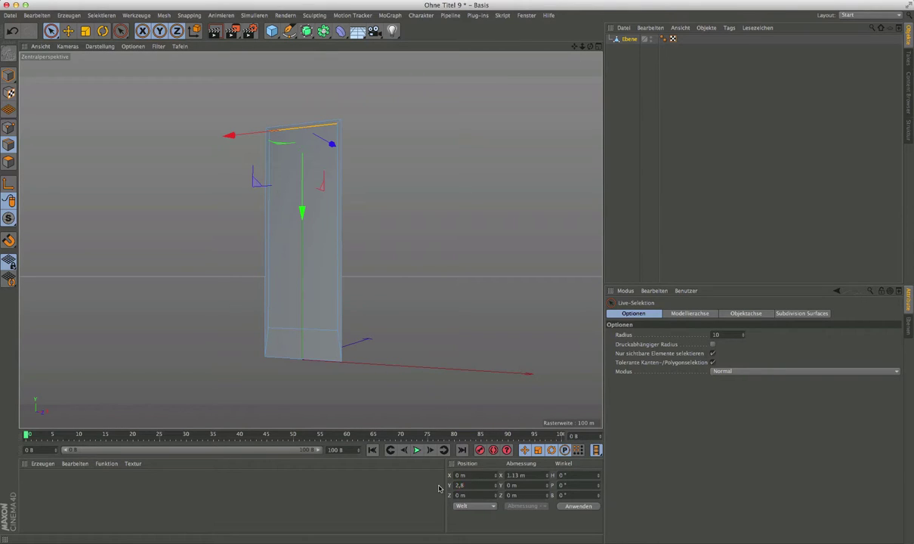
pyautogui.press('Return')
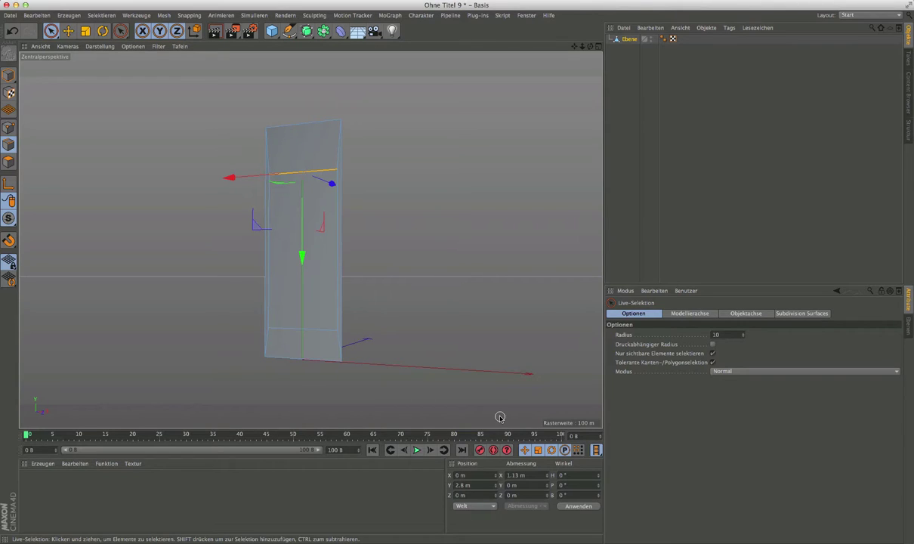
# Split the centre polygon off with Abtrennen and select the resulting Ebene.1 object
pyautogui.click(8, 162)
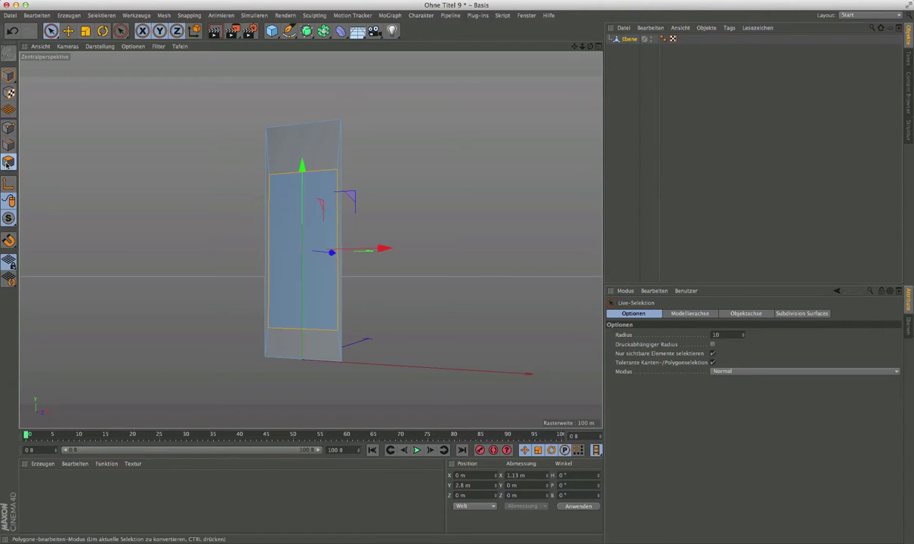
pyautogui.click(312, 302)
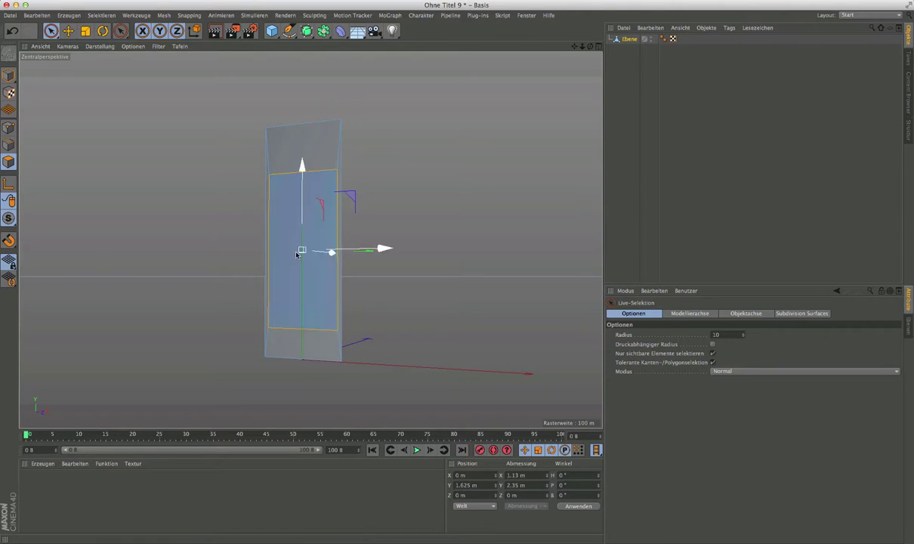
pyautogui.rightClick(283, 223)
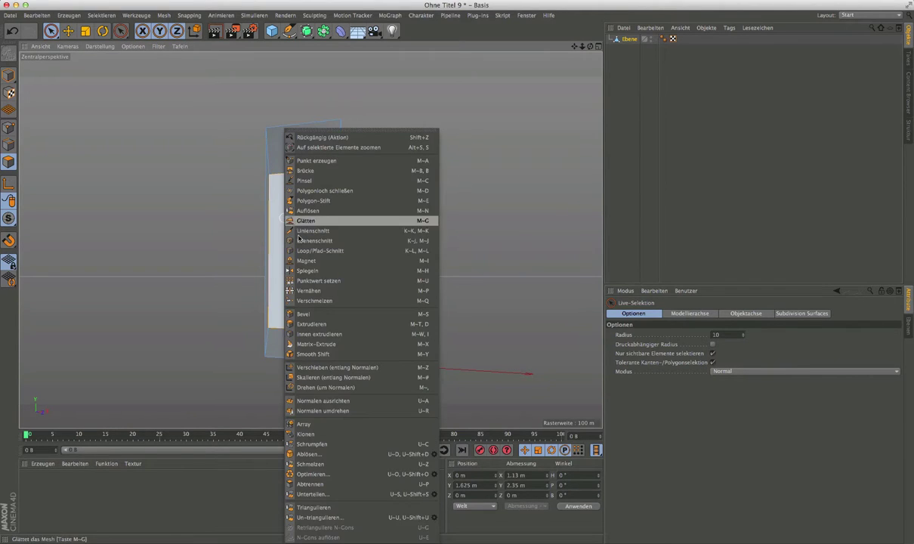
pyautogui.click(305, 486)
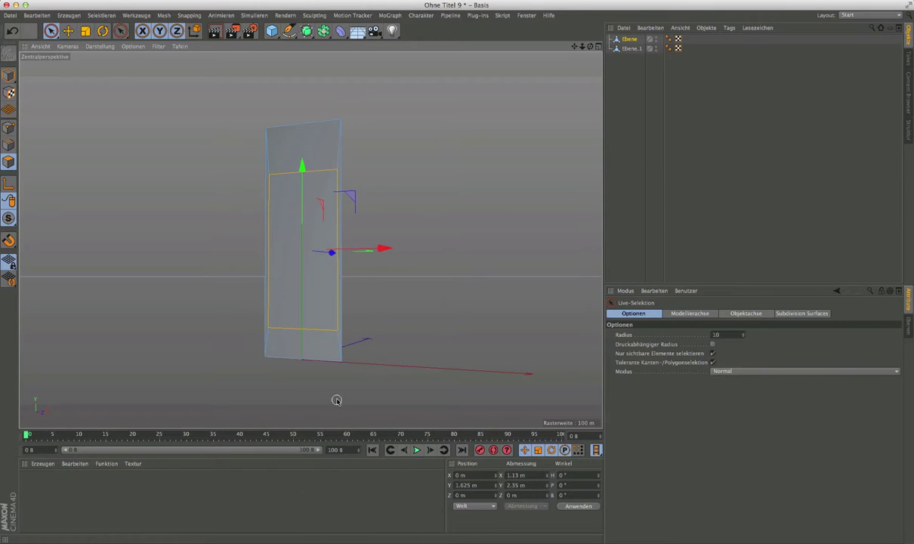
pyautogui.click(628, 49)
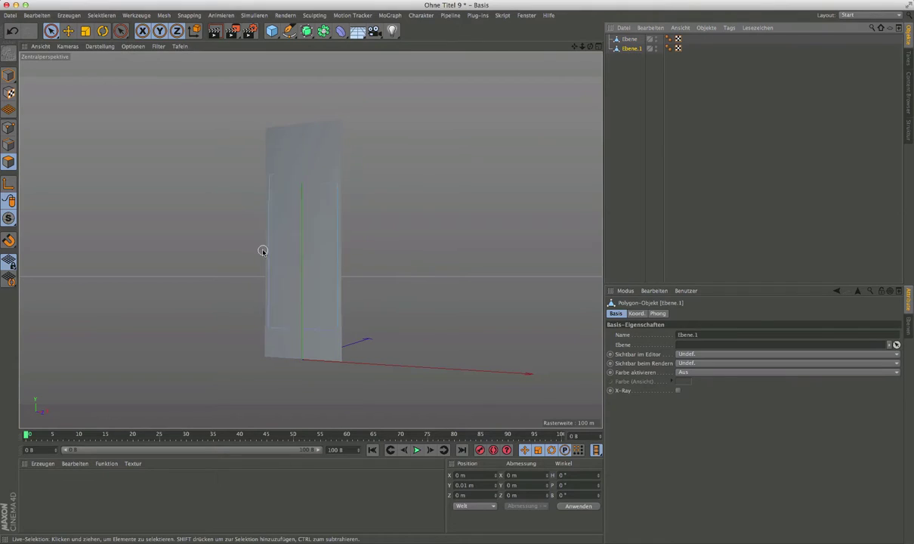
# Delete the centre polygon from Ebene, rename Ebene.1 to Fenster innen, and hide it
pyautogui.click(629, 38)
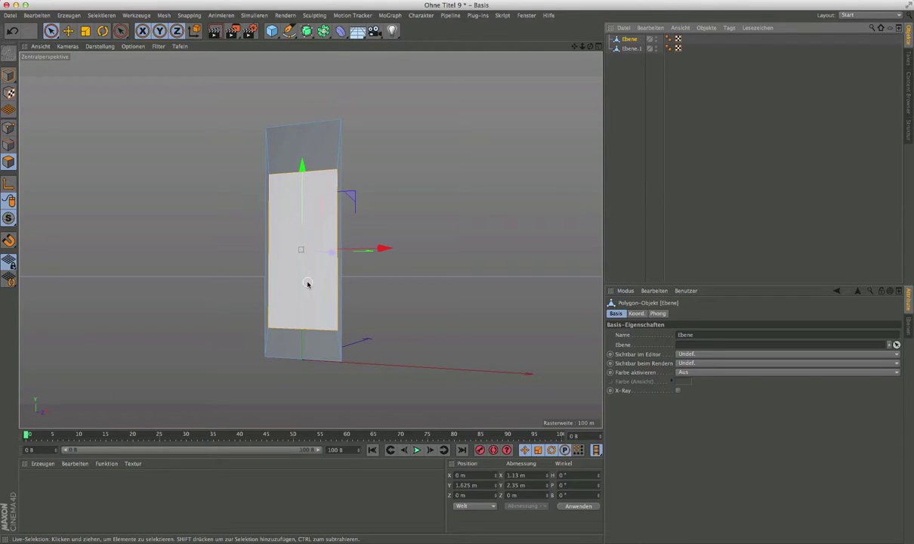
pyautogui.hotkey('ctrl', 'shift', 'a')
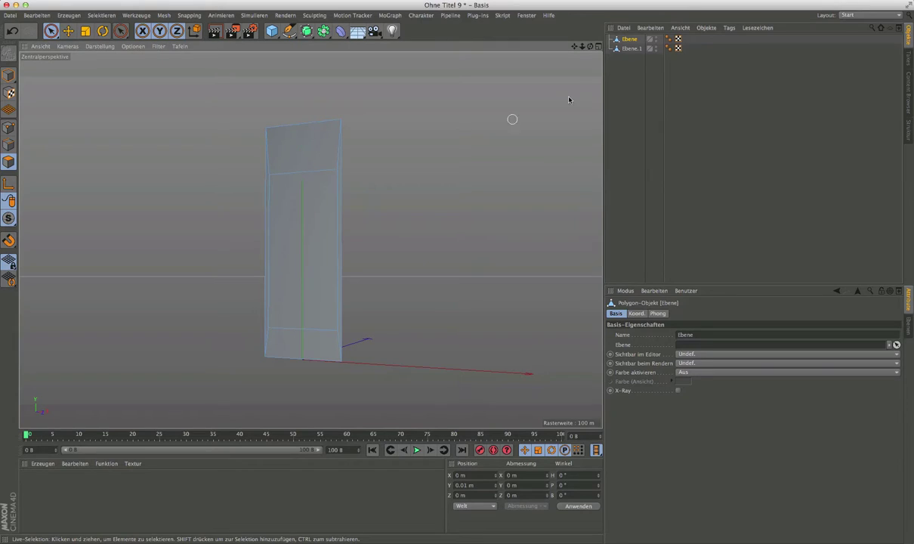
pyautogui.click(623, 49)
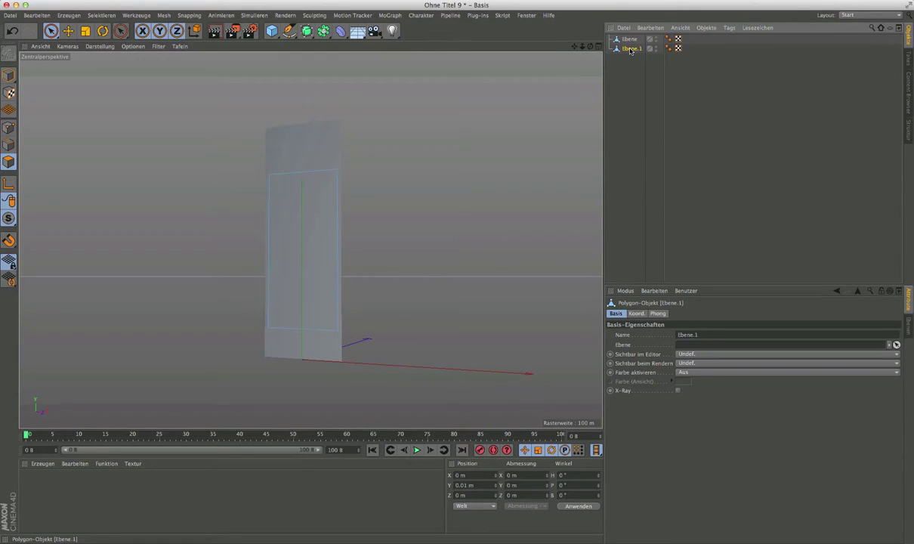
pyautogui.doubleClick(631, 49)
pyautogui.write('F')
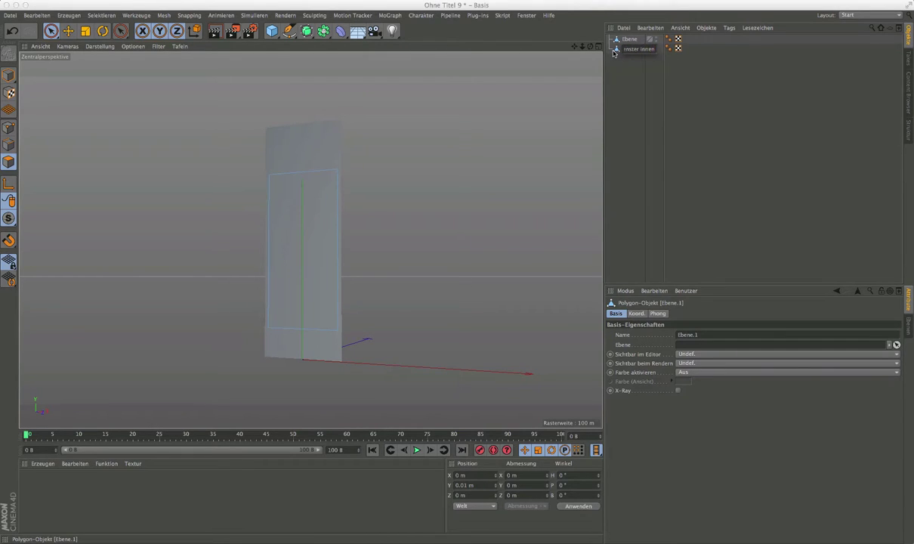
pyautogui.press('Return')
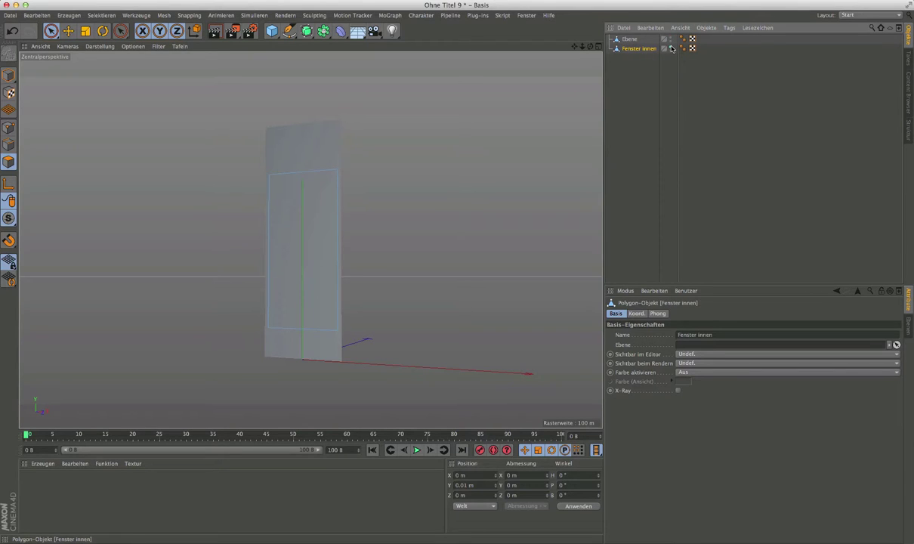
pyautogui.click(671, 47)
# Switch the viewport to Gouraud shading with lines and view the frame head-on
pyautogui.click(100, 47)
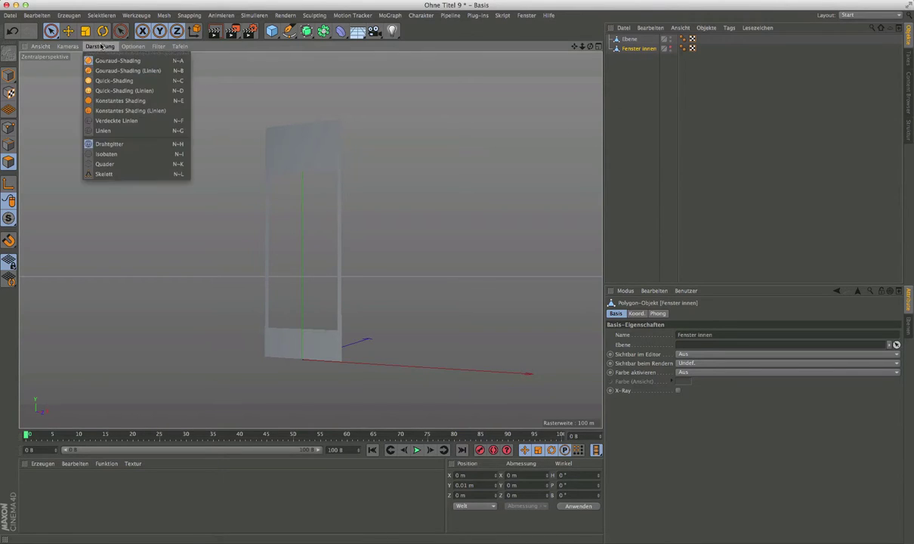
pyautogui.click(130, 71)
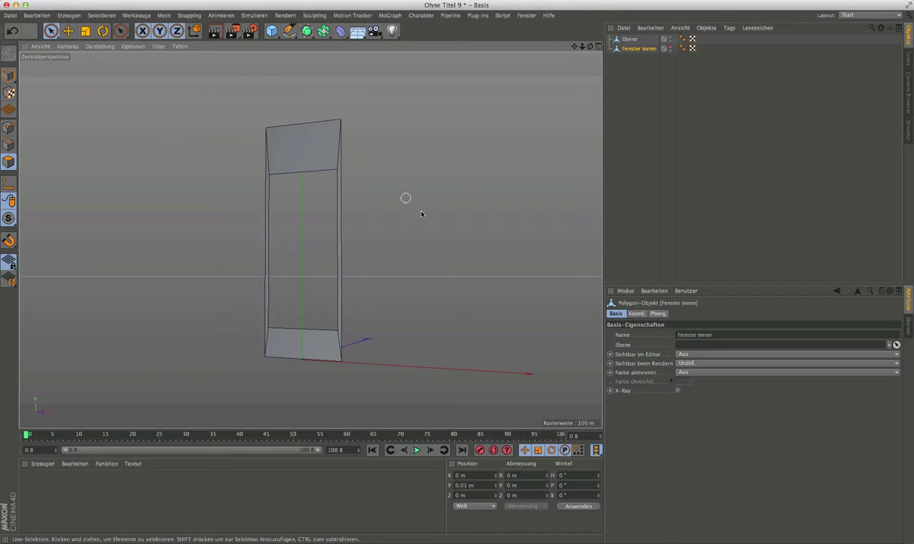
pyautogui.keyDown('alt'); pyautogui.moveTo(318, 154); pyautogui.dragTo(318, 151); pyautogui.keyUp('alt')
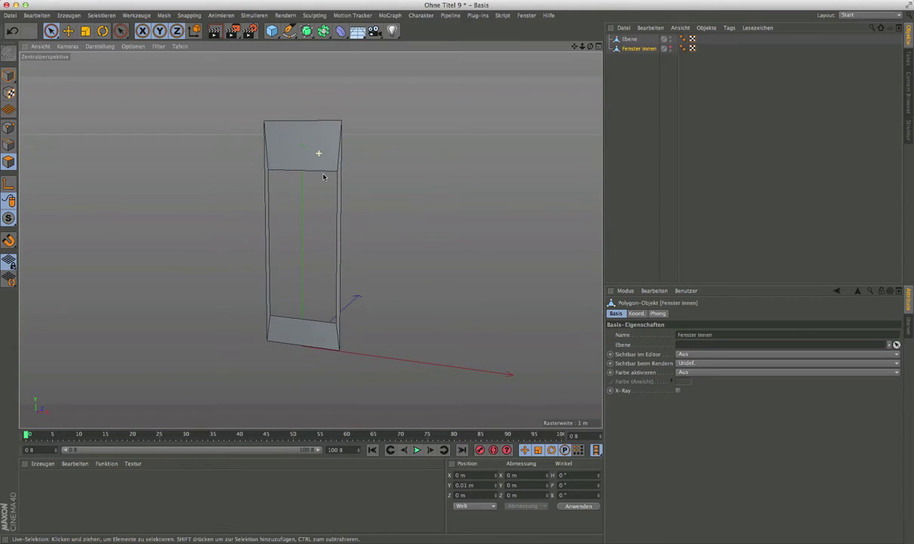
pyautogui.click(40, 465)
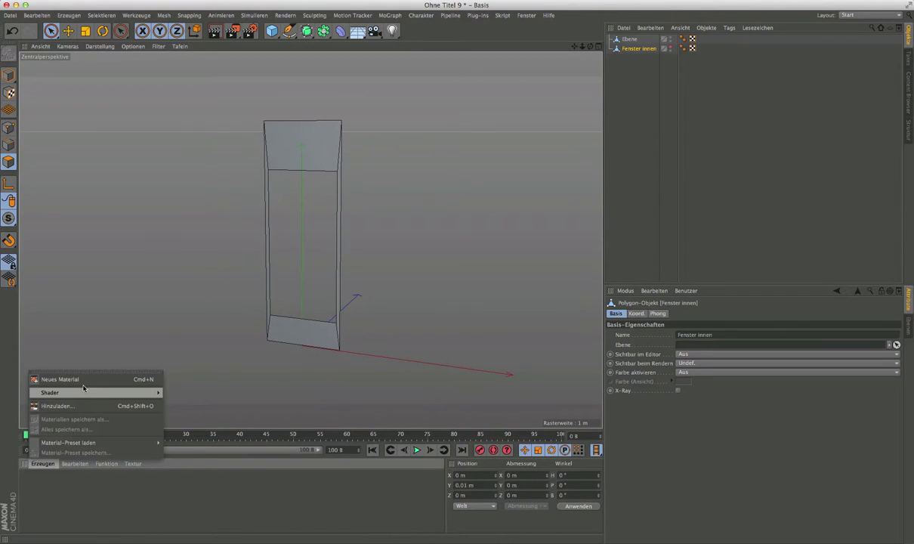
# Create a new material Mat and drag it onto Ebene, then select Fenster innen
pyautogui.click(53, 378)
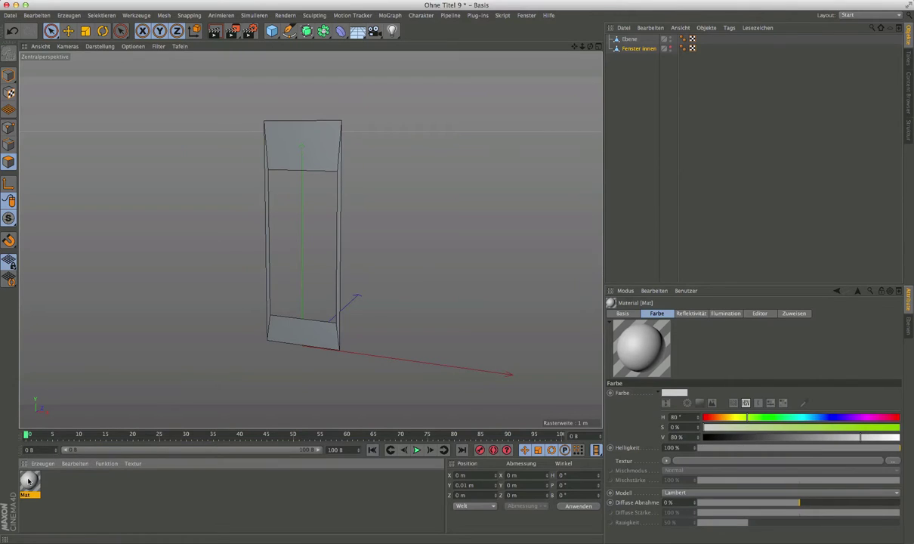
pyautogui.moveTo(70, 434); pyautogui.dragTo(614, 39)
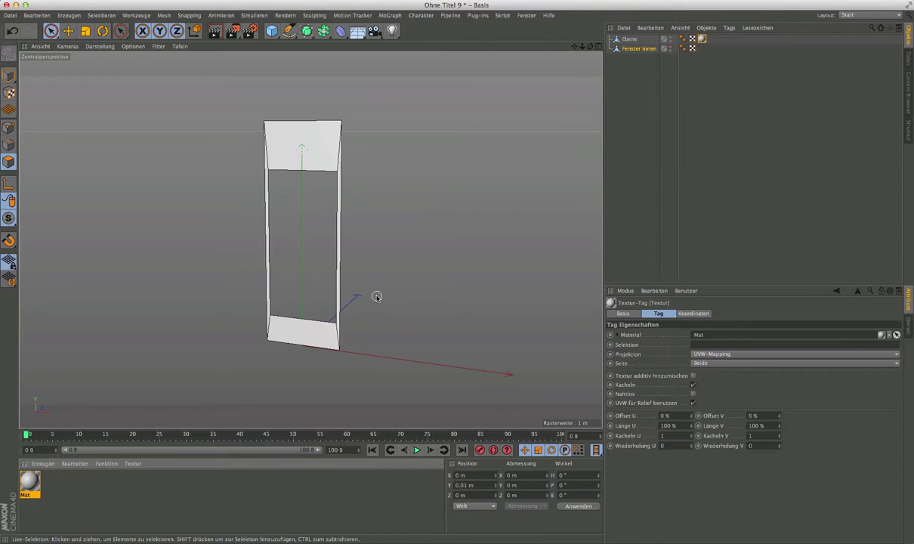
pyautogui.click(628, 39)
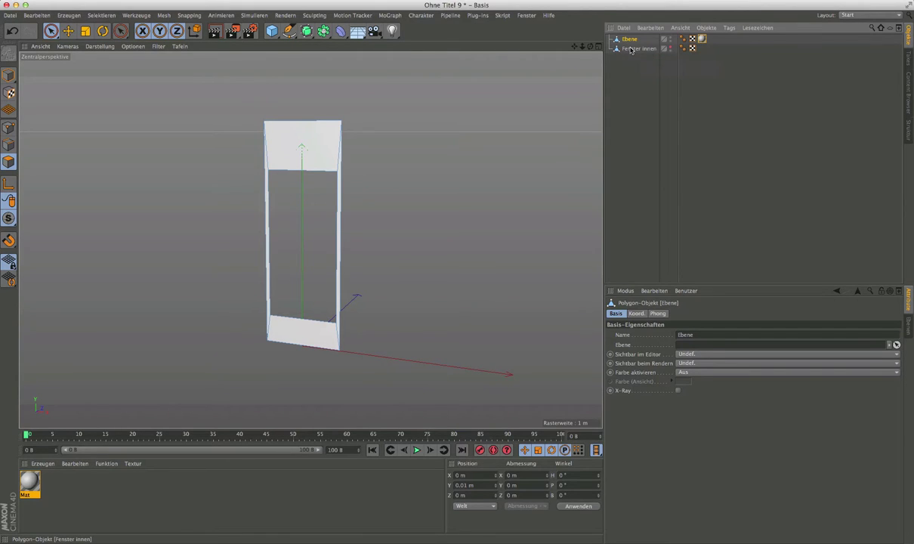
pyautogui.click(637, 48)
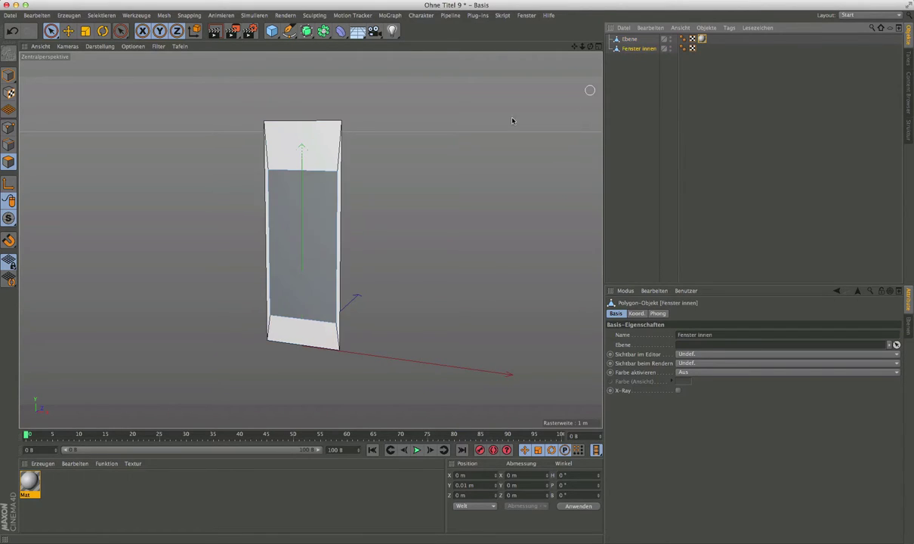
# Inset the Fenster innen pane face by 0.06 m with Inner Extrude
pyautogui.click(294, 259)
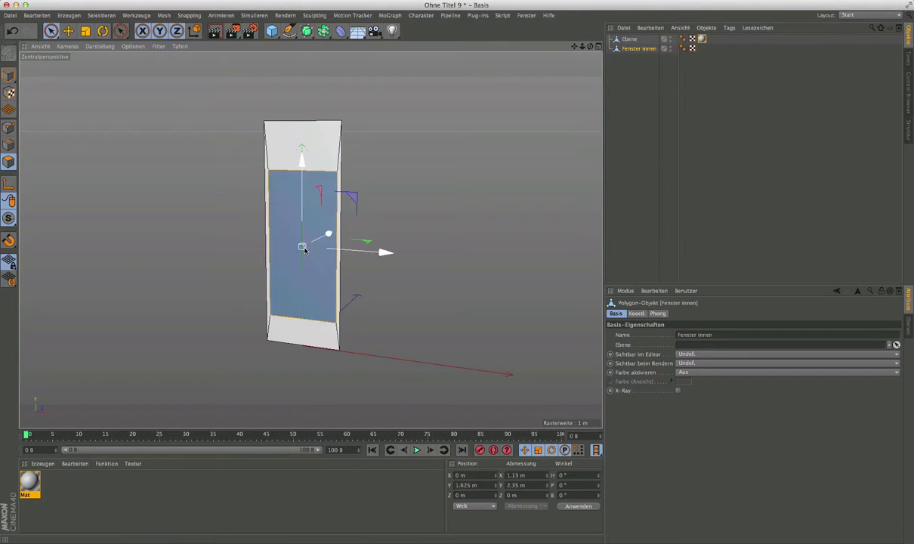
pyautogui.moveTo(120, 30)
pyautogui.mouseDown()
pyautogui.moveTo(156, 91)
pyautogui.moveTo(163, 78)
pyautogui.mouseUp()
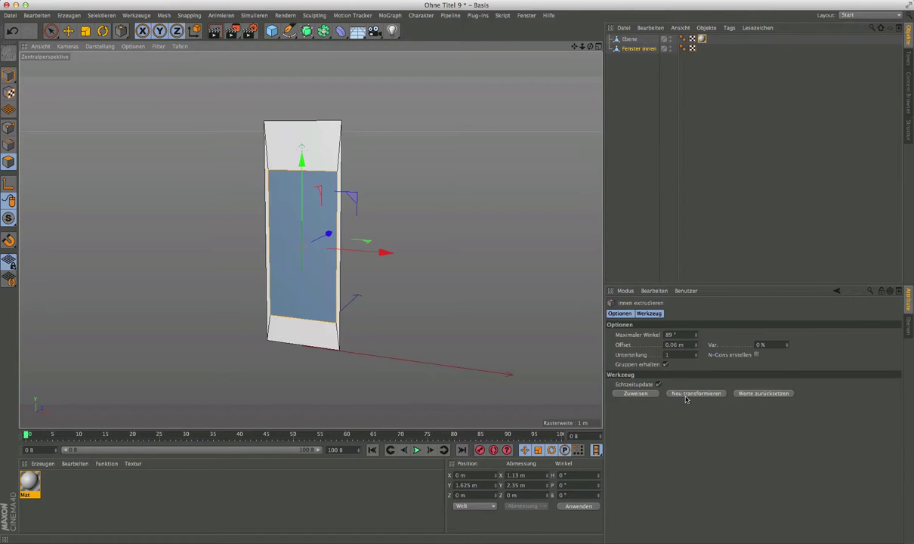
pyautogui.click(684, 395)
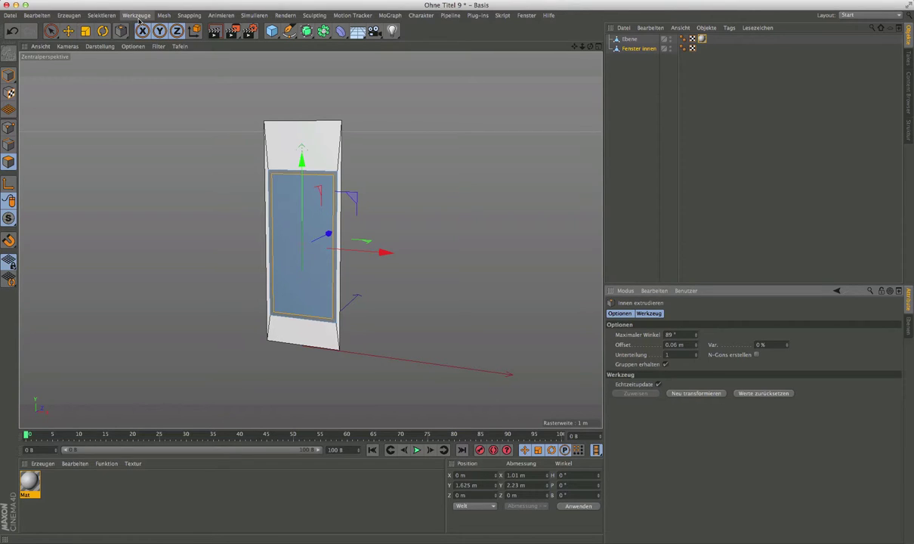
# Split the inset pane face into a new object named Fenster innen Glas
pyautogui.rightClick(285, 193)
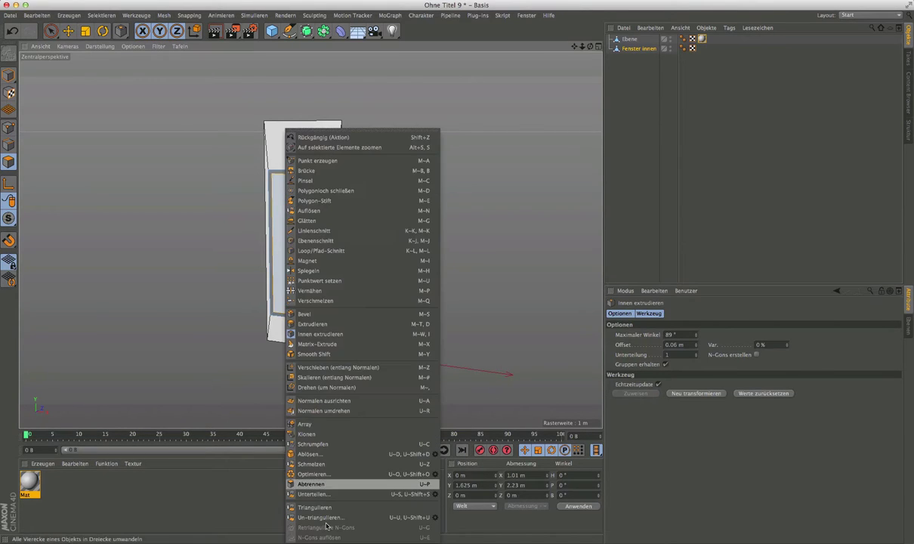
pyautogui.click(312, 484)
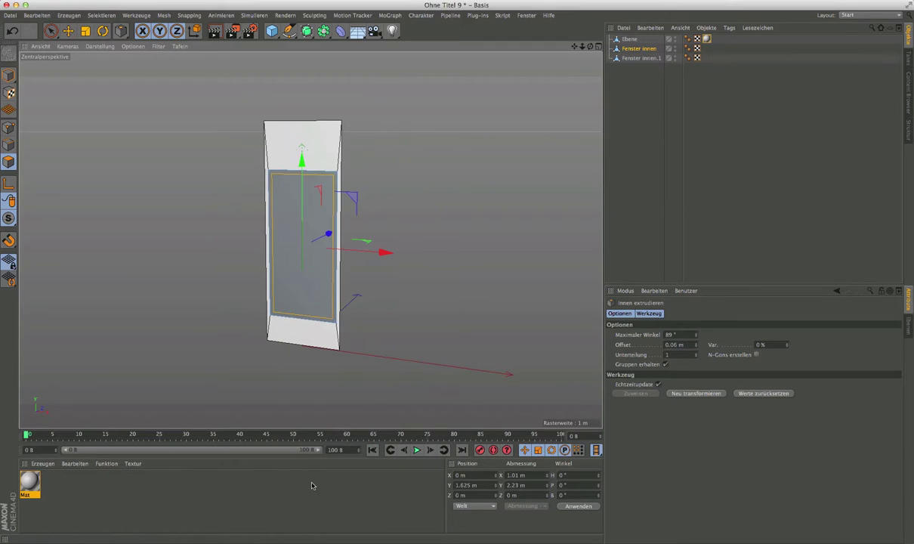
pyautogui.doubleClick(653, 59)
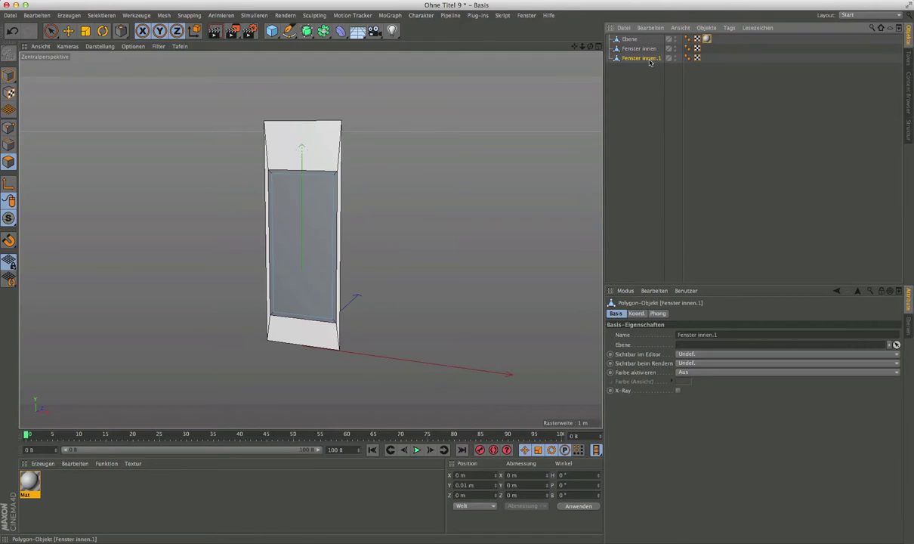
pyautogui.write('Glas')
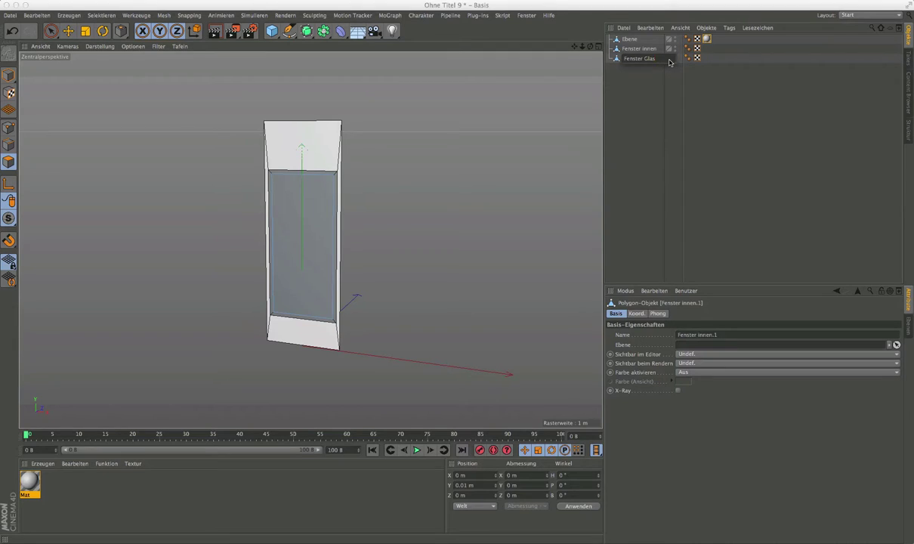
pyautogui.press('Return')
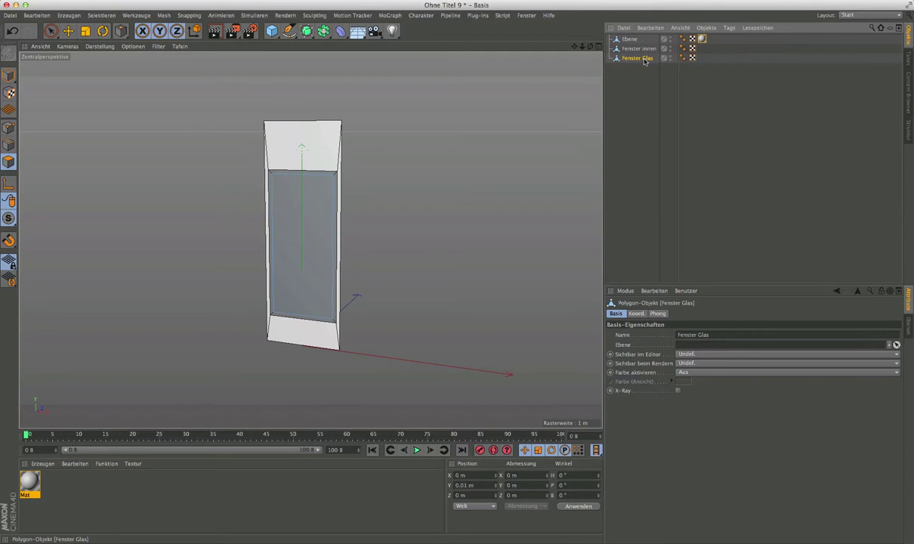
pyautogui.doubleClick(645, 59)
pyautogui.write('innen')
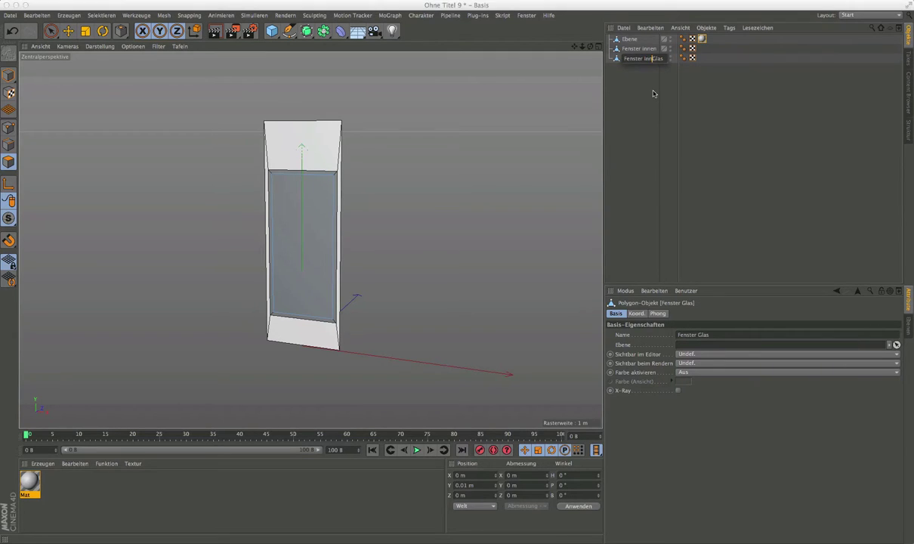
# Rename the original Fenster innen object to Fenster innen Rahmen
pyautogui.doubleClick(650, 49)
pyautogui.press('Return')
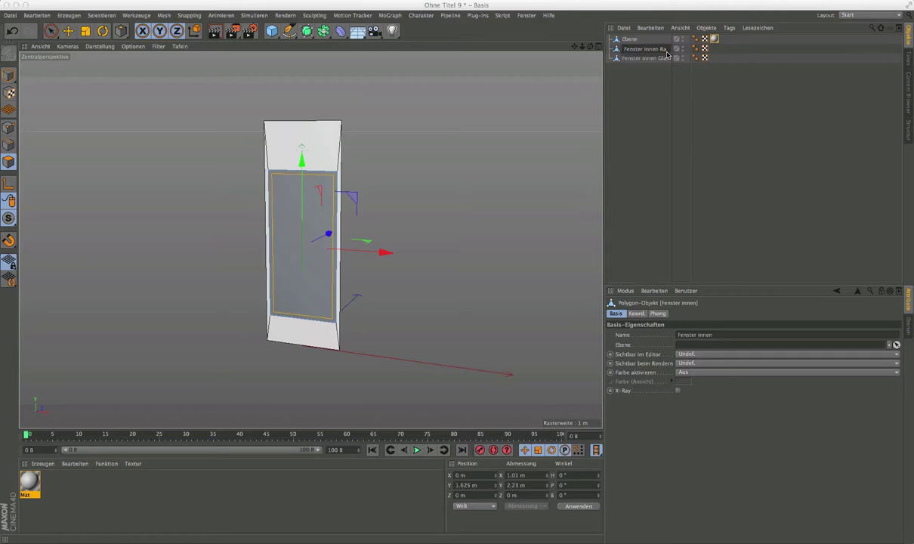
pyautogui.press('Return')
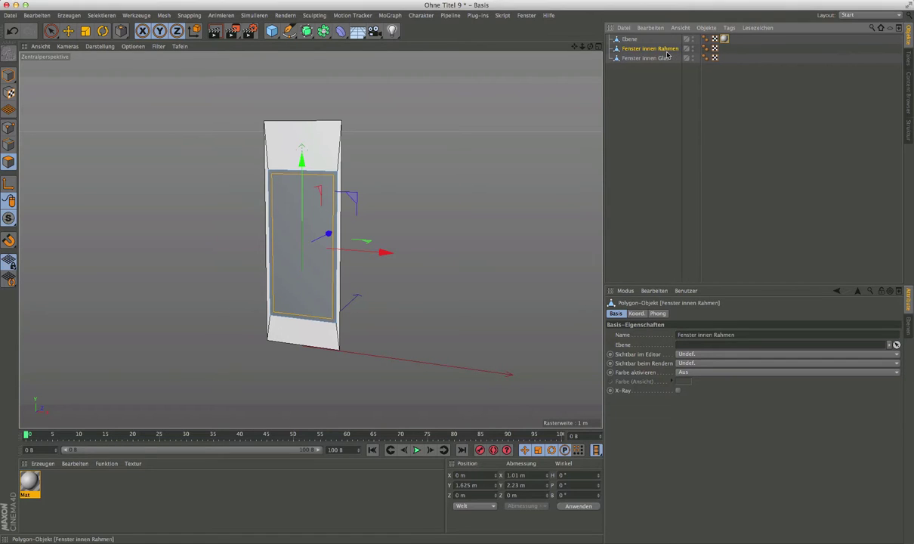
pyautogui.press('i')
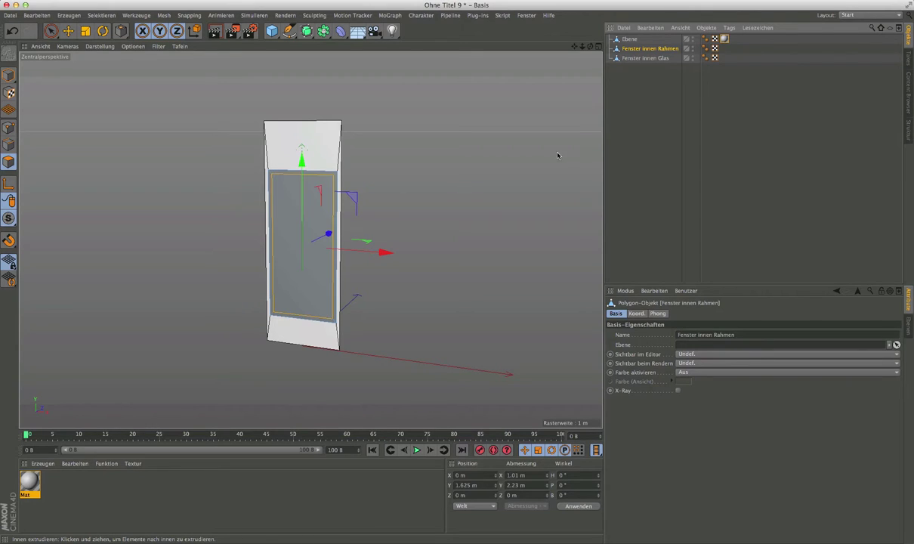
# Enable X-Ray on Fenster innen Glas, then orbit and zoom to a near-front view
pyautogui.click(298, 245)
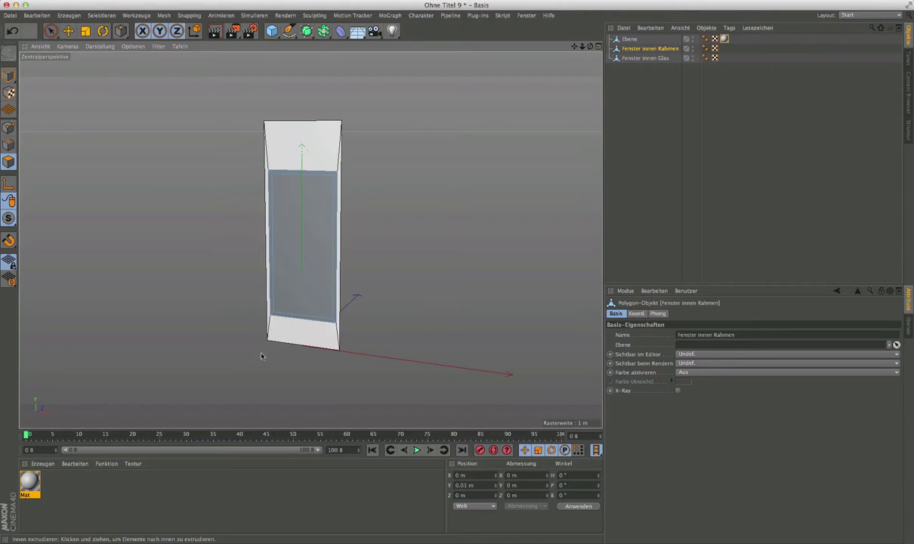
pyautogui.click(662, 60)
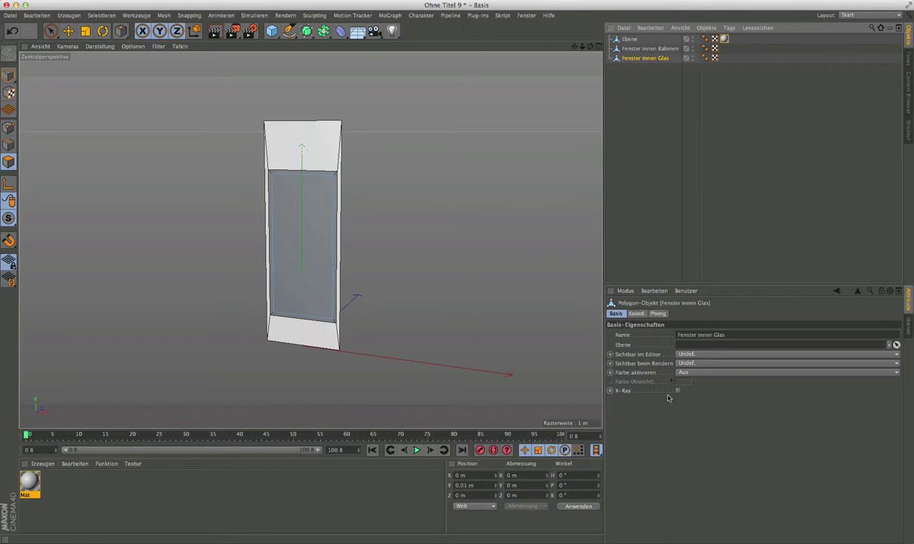
pyautogui.click(678, 390)
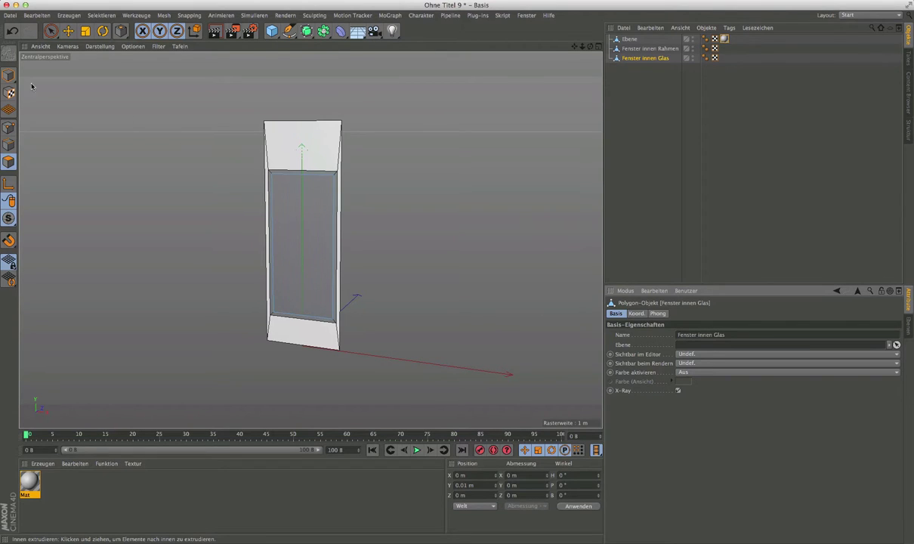
pyautogui.click(632, 220)
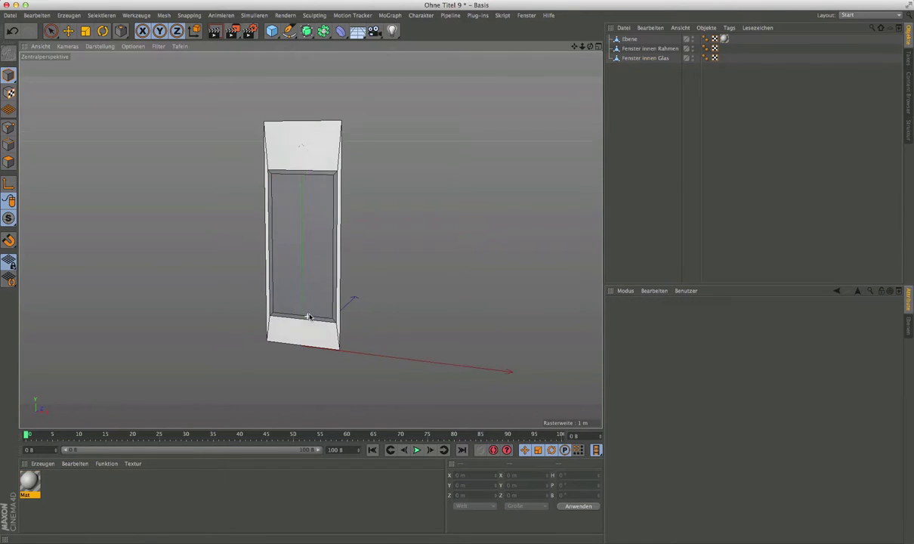
pyautogui.keyDown('alt'); pyautogui.moveTo(308, 318); pyautogui.dragTo(300, 302); pyautogui.keyUp('alt')
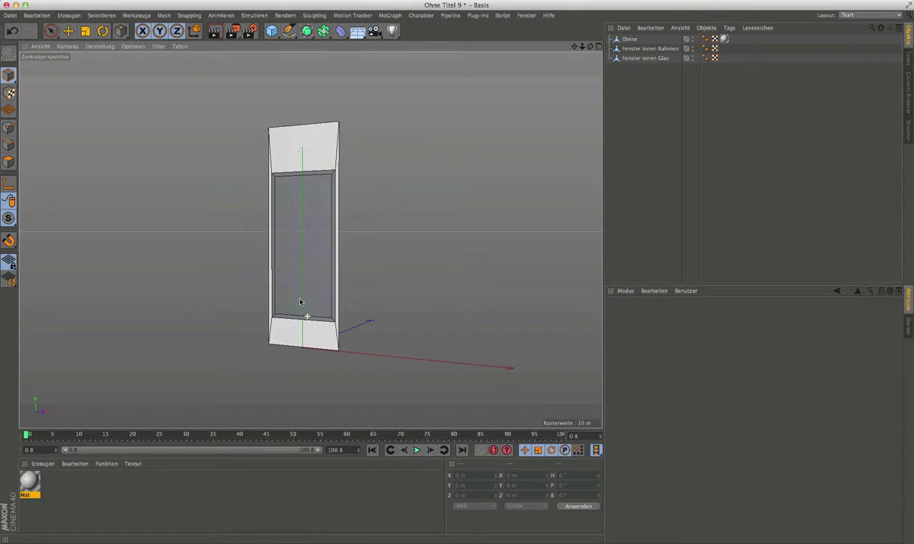
pyautogui.moveTo(346, 251)
pyautogui.keyDown('alt'); pyautogui.mouseDown()
pyautogui.moveTo(382, 258)
pyautogui.moveTo(281, 247)
pyautogui.mouseUp(); pyautogui.keyUp('alt')
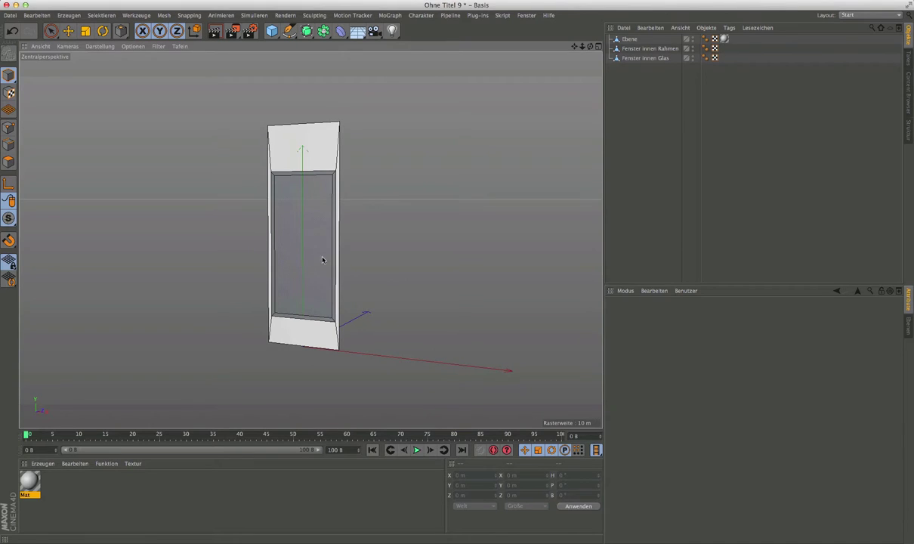
pyautogui.scroll(3, 318, 168)
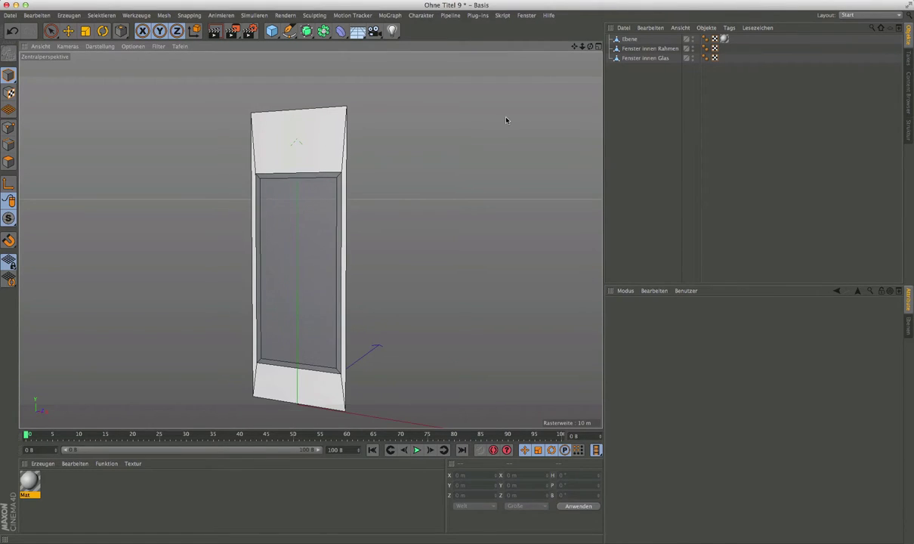
# Rename Ebene to Wand and test-move Fenster innen Rahmen, undoing the move
pyautogui.click(634, 40)
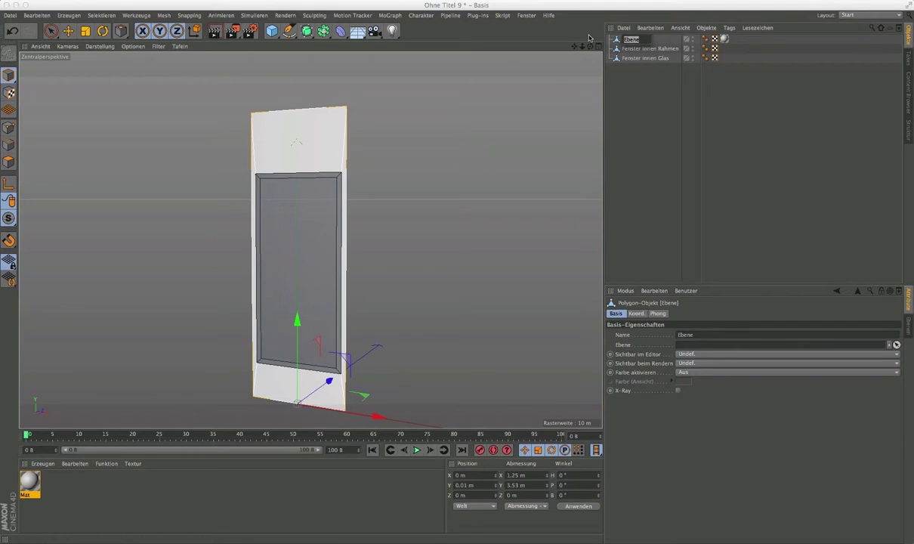
pyautogui.write('Wand')
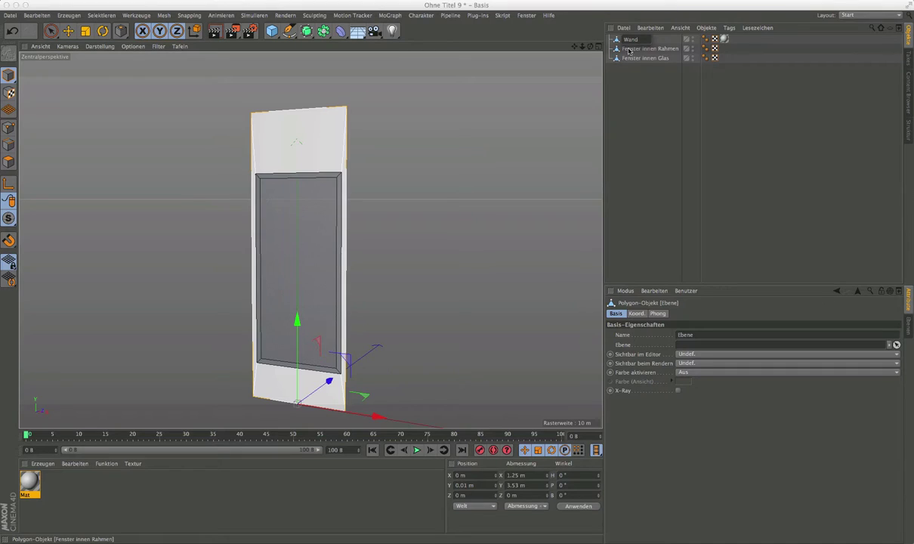
pyautogui.click(649, 49)
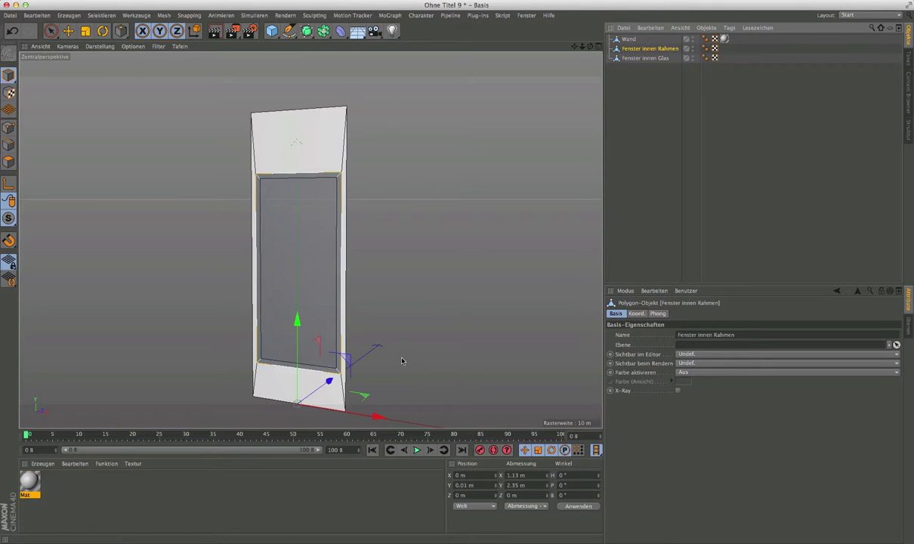
pyautogui.click(68, 30)
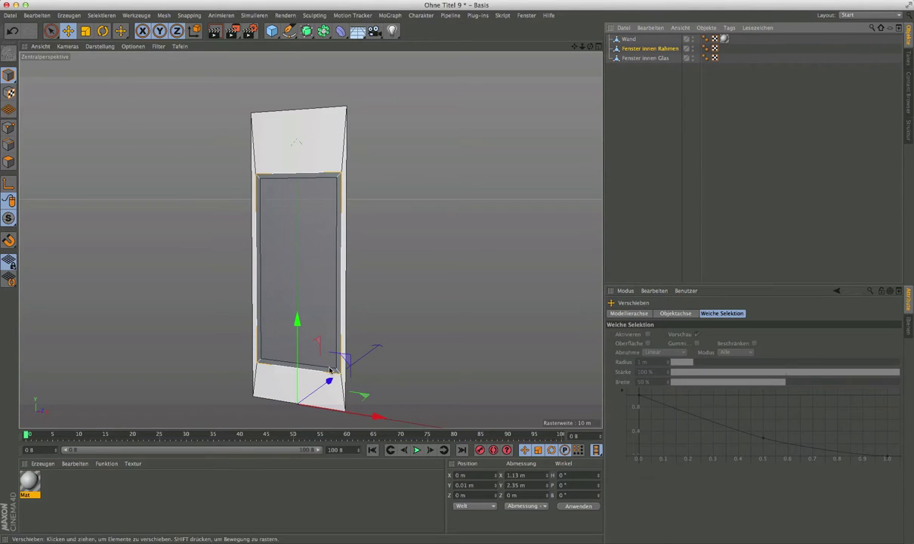
pyautogui.moveTo(328, 381); pyautogui.dragTo(316, 395)
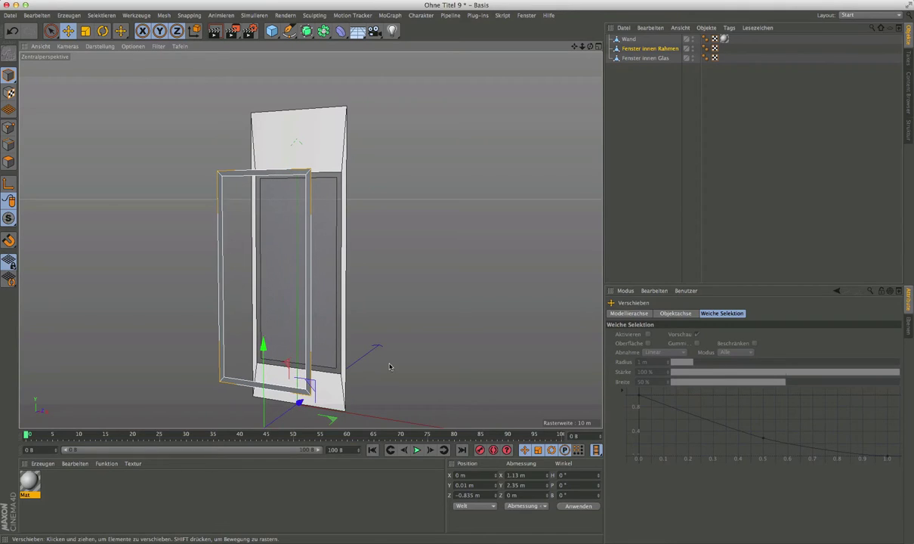
pyautogui.hotkey('ctrl', 'z')
# Select all polygons of the Wand object in polygon mode
pyautogui.click(646, 59)
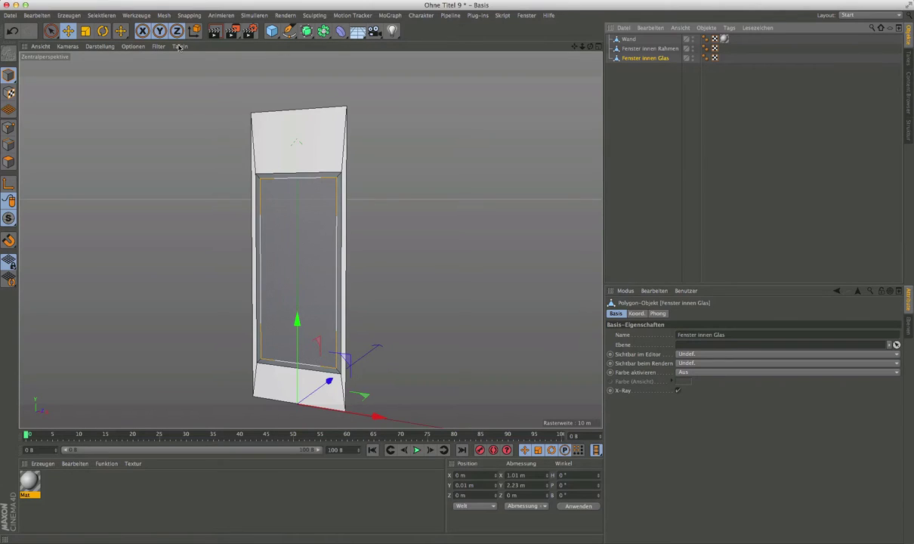
pyautogui.click(630, 40)
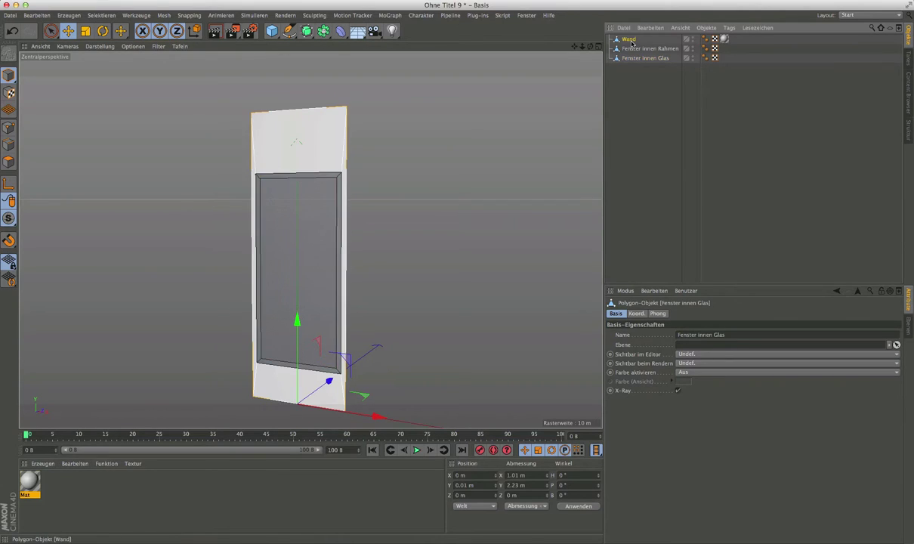
pyautogui.click(7, 165)
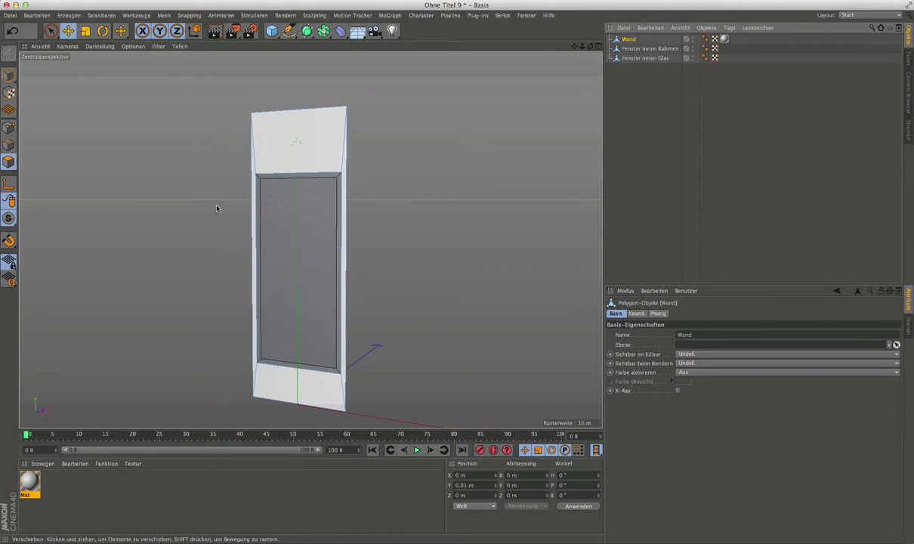
pyautogui.hotkey('ctrl', 'a')
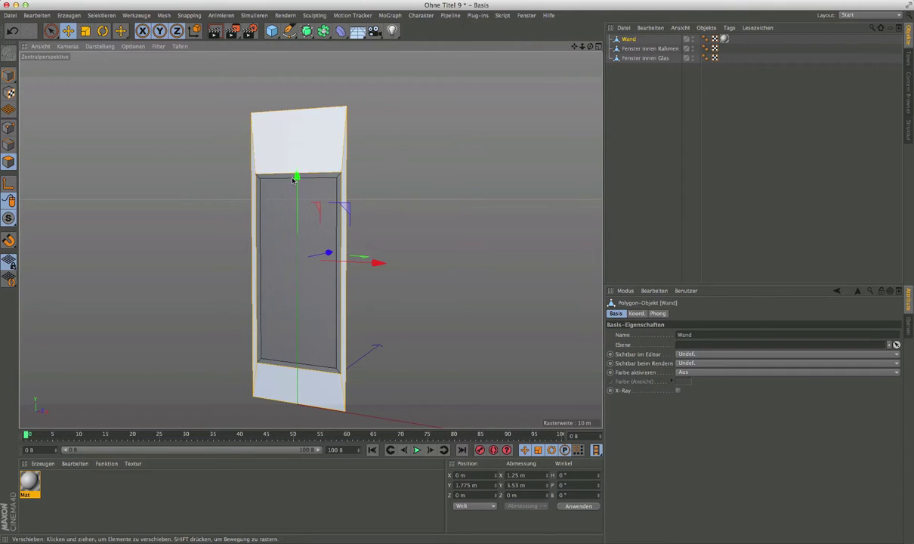
# Extrude all Wand faces by 0.15 m with end caps enabled
pyautogui.rightClick(263, 132)
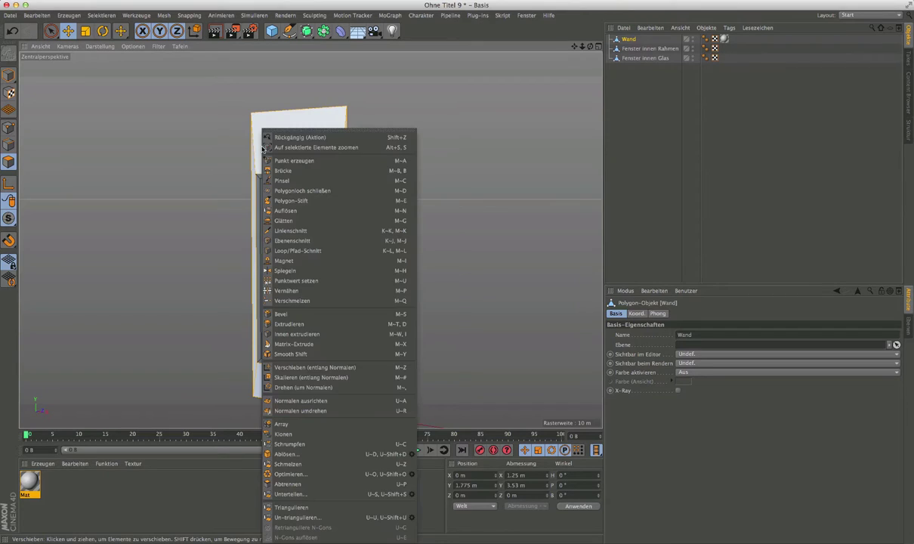
pyautogui.click(291, 324)
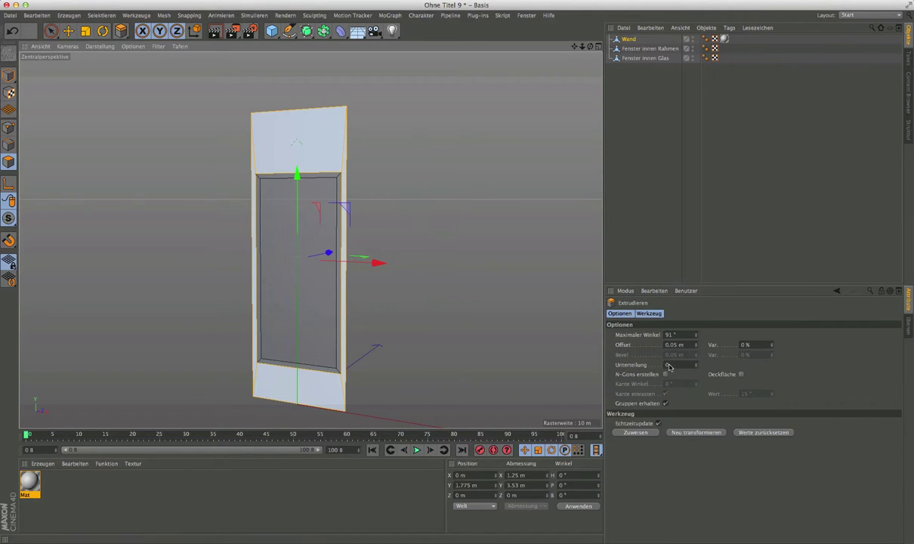
pyautogui.click(743, 376)
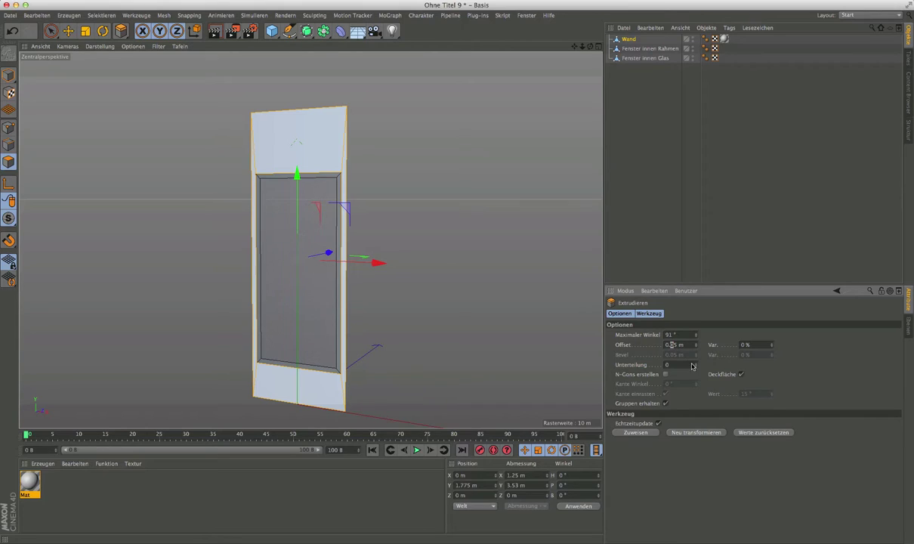
pyautogui.write('1')
pyautogui.press('Return')
pyautogui.click(696, 433)
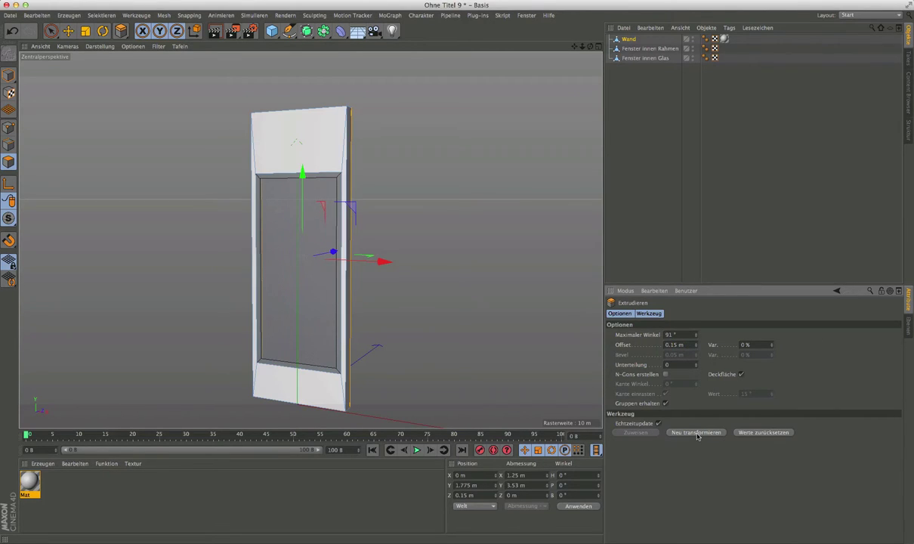
pyautogui.moveTo(321, 186)
pyautogui.keyDown('alt'); pyautogui.mouseDown()
pyautogui.moveTo(312, 180)
pyautogui.moveTo(298, 197)
pyautogui.moveTo(326, 216)
pyautogui.mouseUp(); pyautogui.keyUp('alt')
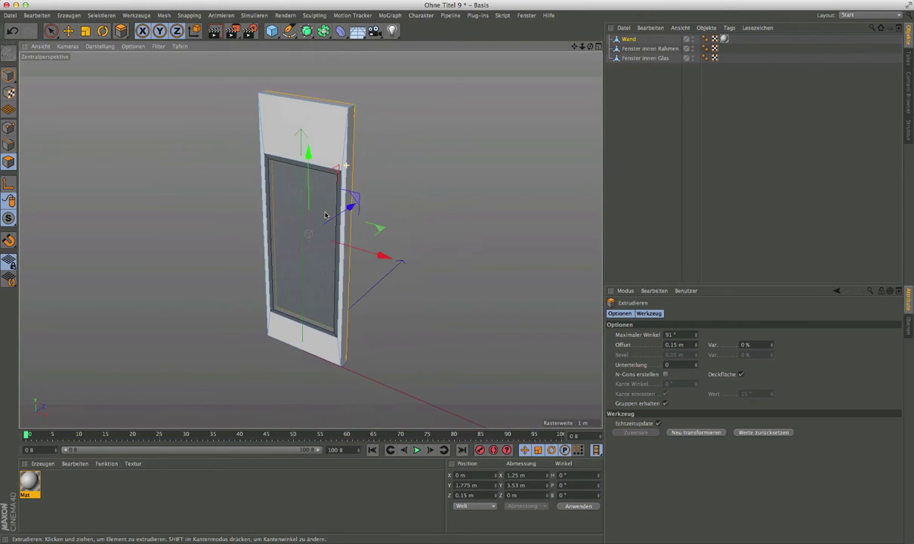
pyautogui.click(650, 49)
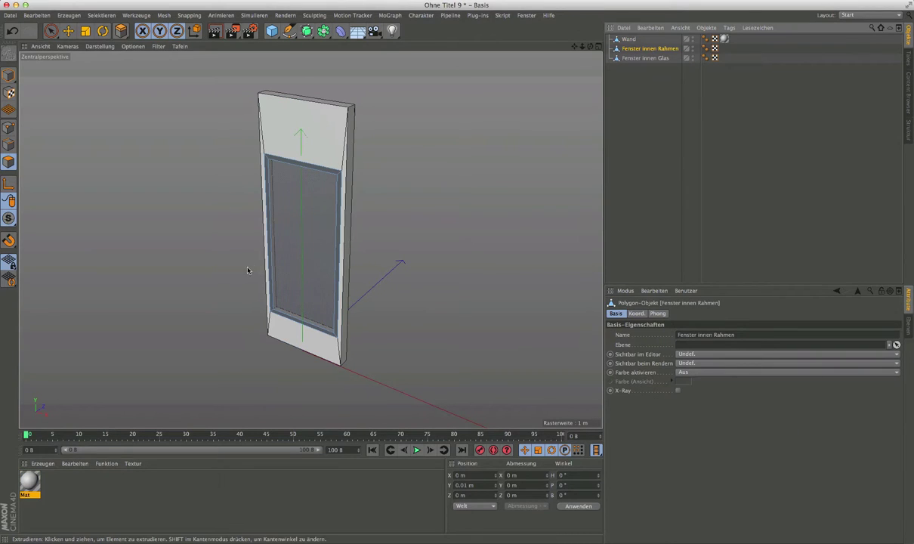
# Extrude Fenster innen Rahmen 0.06 m deep, then zoom in and select Fenster innen Glas
pyautogui.press('d')
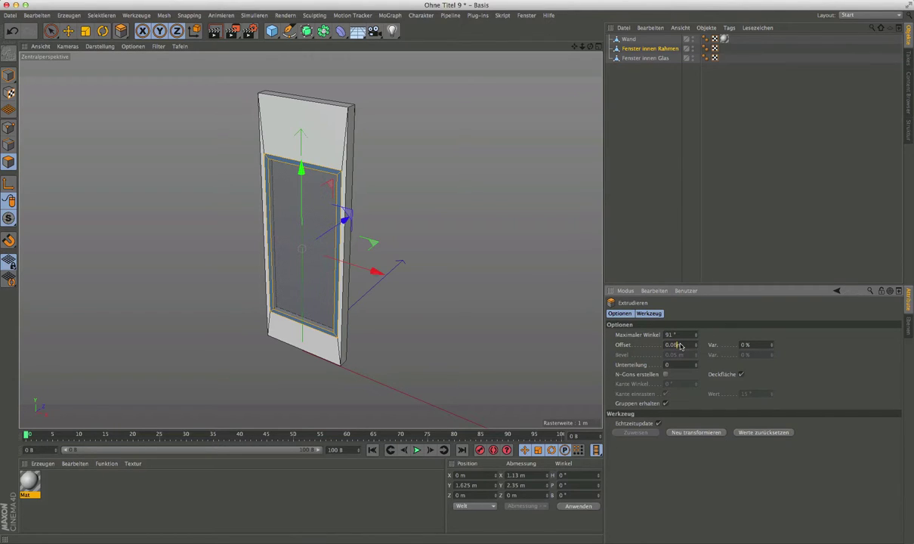
pyautogui.press('Return')
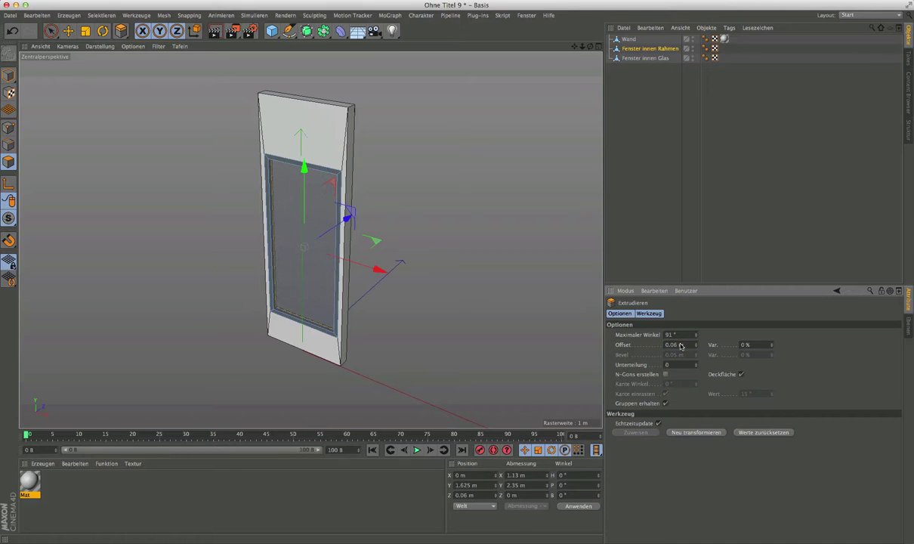
pyautogui.scroll(2, 315, 328)
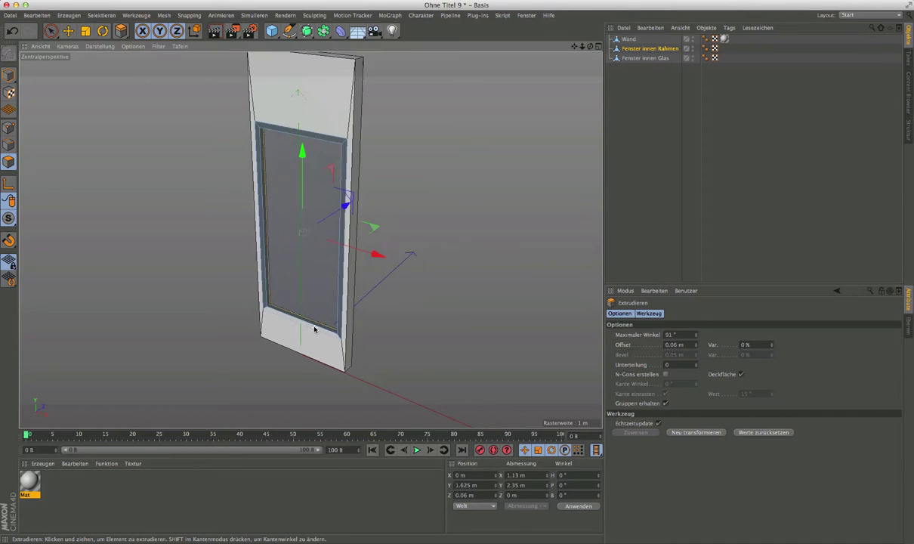
pyautogui.scroll(2, 314, 328)
pyautogui.scroll(2, 315, 330)
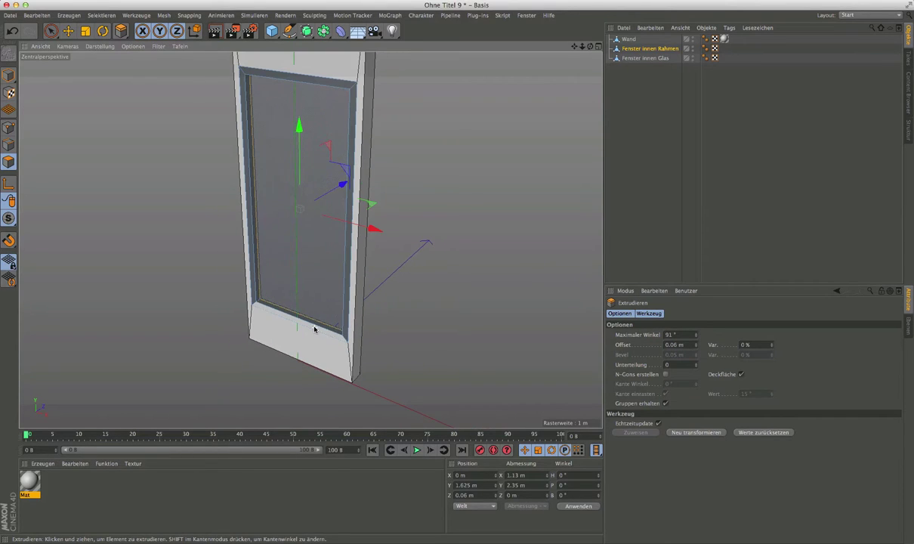
pyautogui.click(644, 58)
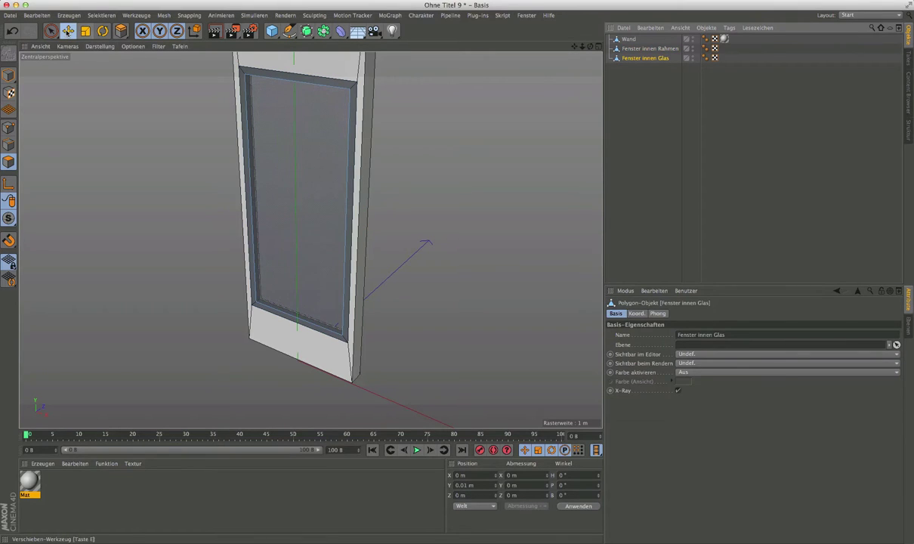
# In Model mode, set Fenster innen Glas Position Z to 0.03 m, then orbit to check it
pyautogui.click(69, 31)
pyautogui.moveTo(364, 286)
pyautogui.keyDown('alt'); pyautogui.mouseDown()
pyautogui.moveTo(310, 240)
pyautogui.moveTo(368, 324)
pyautogui.mouseUp(); pyautogui.keyUp('alt')
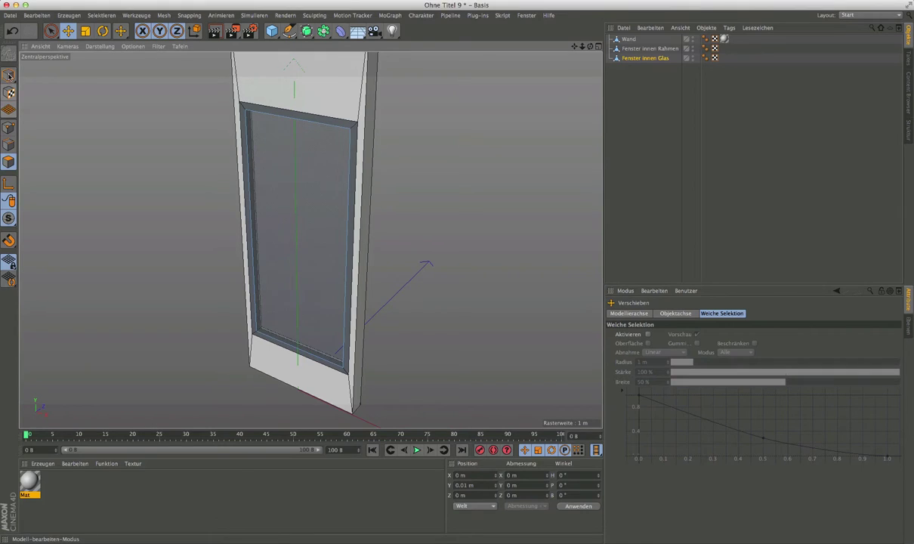
pyautogui.click(8, 74)
pyautogui.click(635, 58)
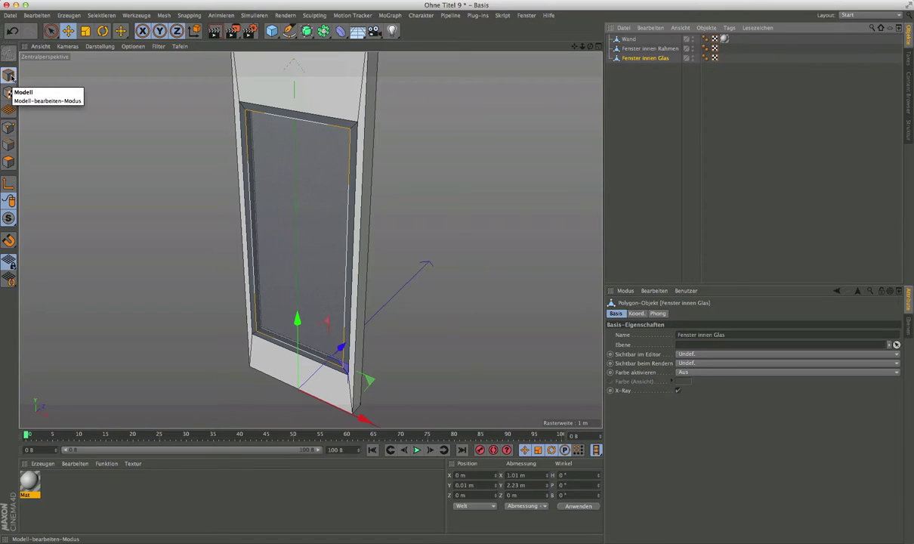
pyautogui.click(10, 76)
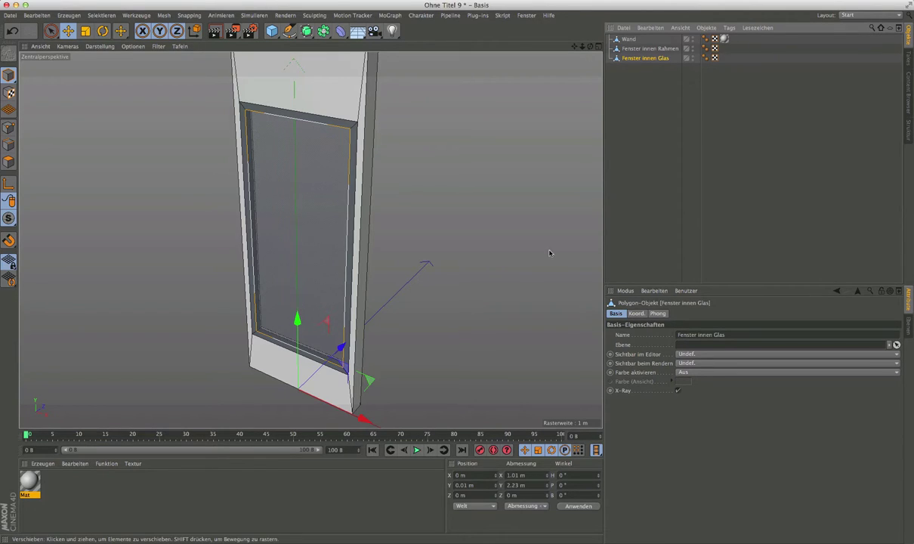
pyautogui.click(452, 496)
pyautogui.write('.03')
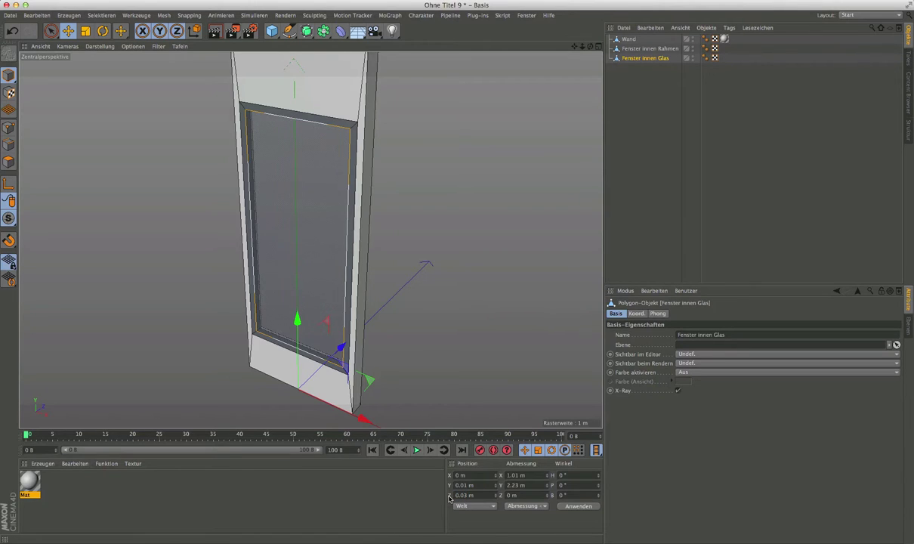
pyautogui.press('Return')
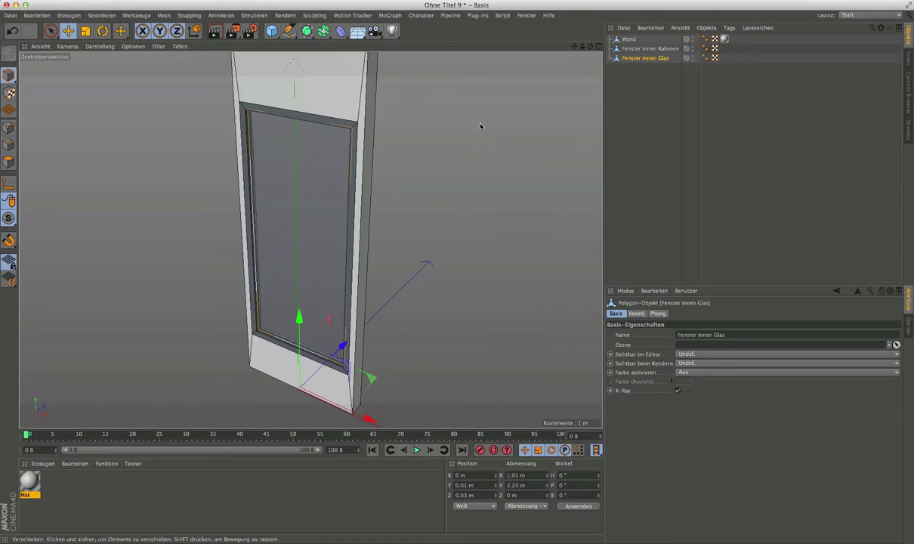
pyautogui.moveTo(318, 196)
pyautogui.keyDown('alt'); pyautogui.mouseDown()
pyautogui.moveTo(168, 179)
pyautogui.moveTo(302, 192)
pyautogui.mouseUp(); pyautogui.keyUp('alt')
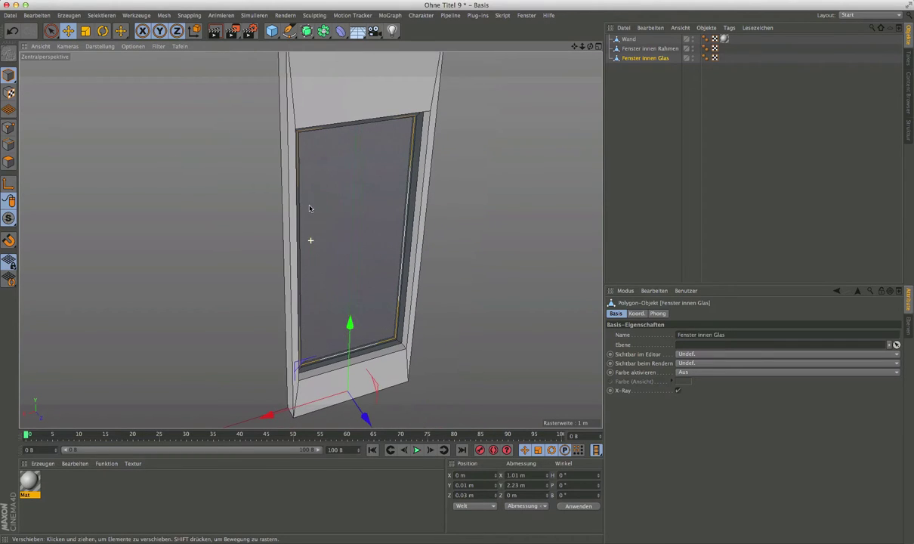
pyautogui.click(649, 160)
pyautogui.moveTo(402, 251)
pyautogui.keyDown('alt'); pyautogui.mouseDown()
pyautogui.moveTo(337, 239)
pyautogui.moveTo(320, 164)
pyautogui.moveTo(361, 177)
pyautogui.moveTo(318, 219)
pyautogui.moveTo(279, 222)
pyautogui.moveTo(250, 209)
pyautogui.moveTo(318, 175)
pyautogui.moveTo(408, 212)
pyautogui.moveTo(529, 226)
pyautogui.moveTo(426, 212)
pyautogui.moveTo(429, 189)
pyautogui.moveTo(443, 180)
pyautogui.moveTo(443, 212)
pyautogui.moveTo(288, 235)
pyautogui.moveTo(105, 225)
pyautogui.moveTo(90, 202)
pyautogui.moveTo(119, 184)
pyautogui.moveTo(259, 212)
pyautogui.moveTo(416, 312)
pyautogui.moveTo(446, 261)
pyautogui.mouseUp(); pyautogui.keyUp('alt')
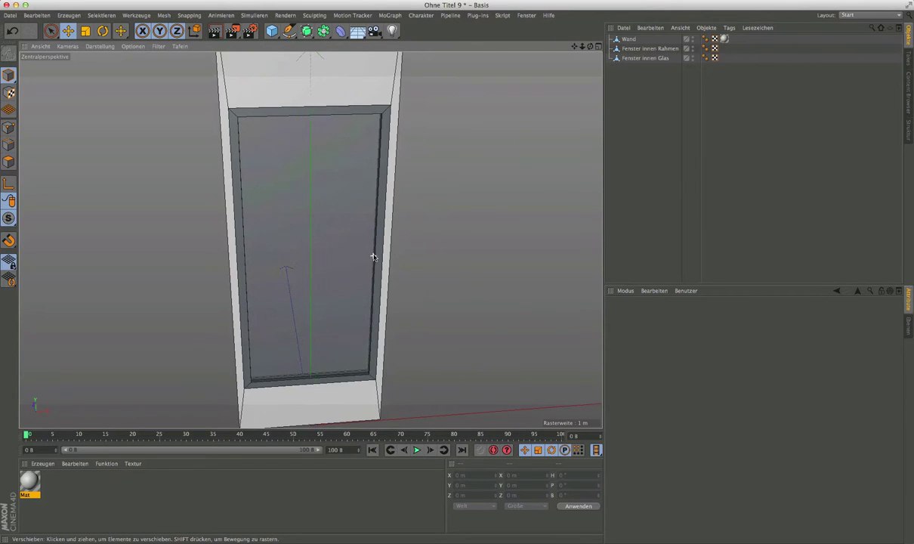
pyautogui.moveTo(371, 255)
pyautogui.keyDown('alt'); pyautogui.mouseDown()
pyautogui.moveTo(446, 249)
pyautogui.moveTo(323, 257)
pyautogui.mouseUp(); pyautogui.keyUp('alt')
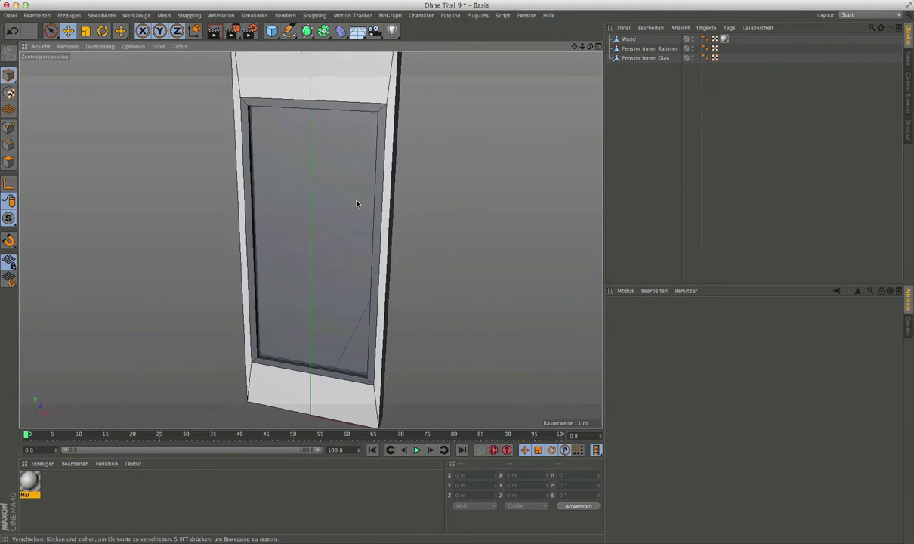
pyautogui.keyDown('alt'); pyautogui.moveTo(411, 210); pyautogui.dragTo(307, 175); pyautogui.keyUp('alt')
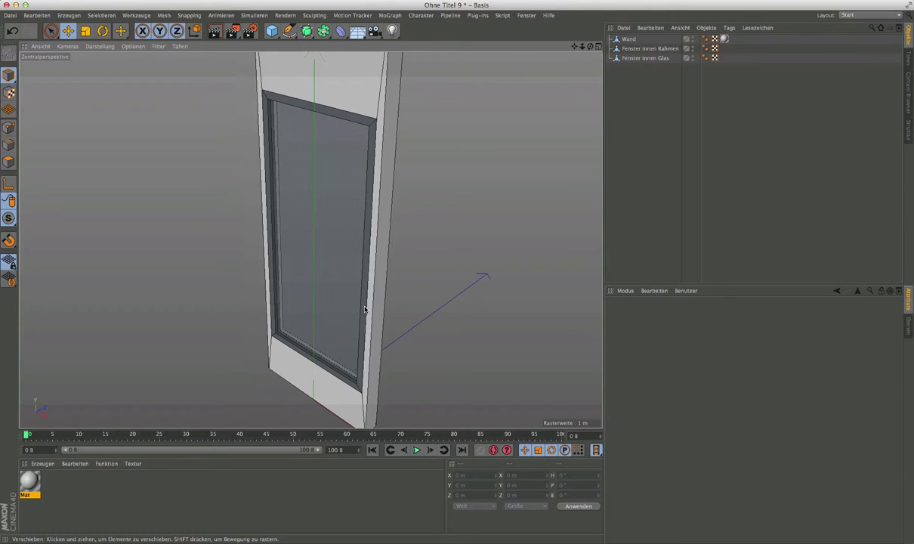
pyautogui.scroll(-3, 369, 304)
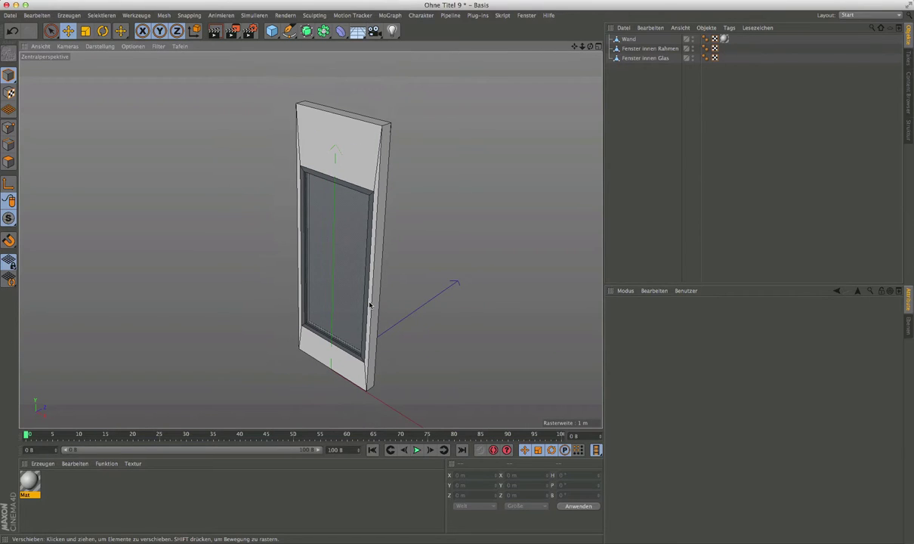
pyautogui.scroll(3, 364, 301)
pyautogui.scroll(-1, 364, 302)
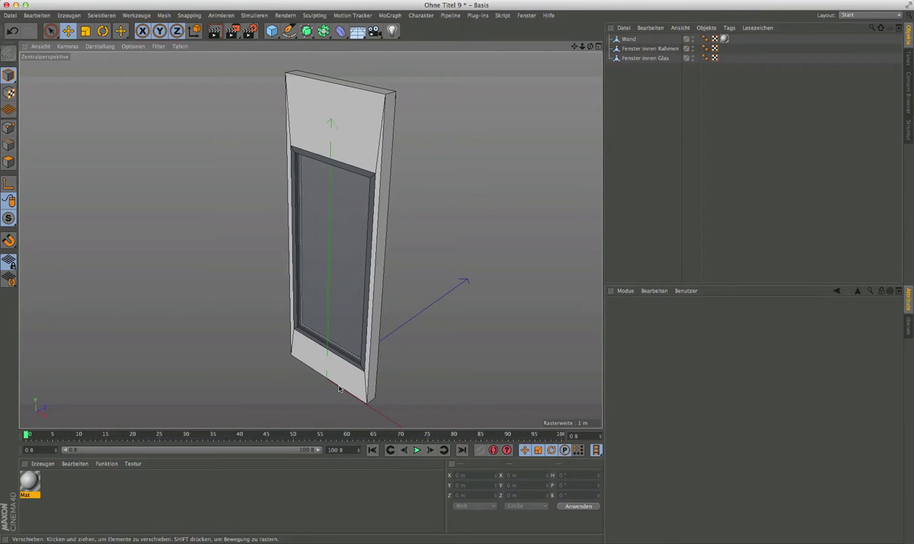
# Select Wand, frame and glass together and box-select the opening's top corner points
pyautogui.moveTo(621, 83); pyautogui.dragTo(593, 35)
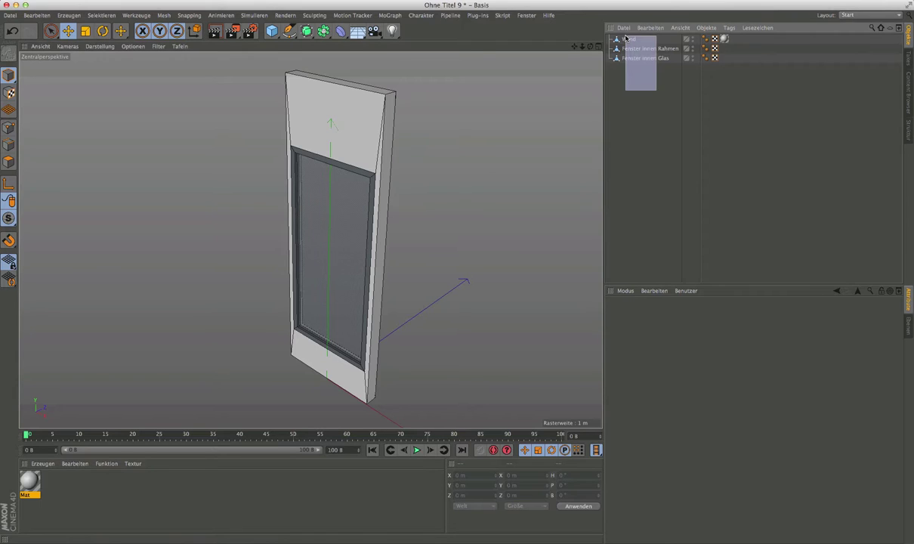
pyautogui.keyDown('alt'); pyautogui.moveTo(368, 176); pyautogui.dragTo(379, 173); pyautogui.keyUp('alt')
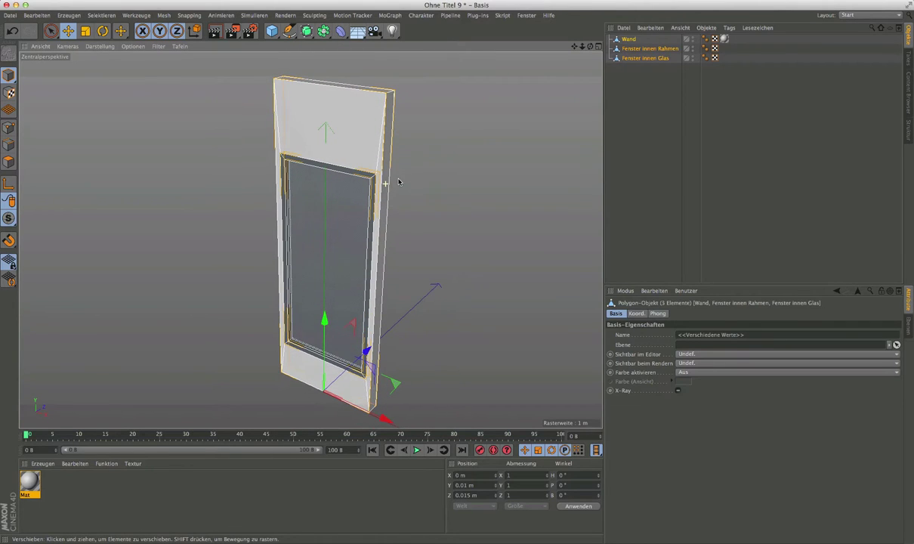
pyautogui.moveTo(629, 110); pyautogui.dragTo(593, 33)
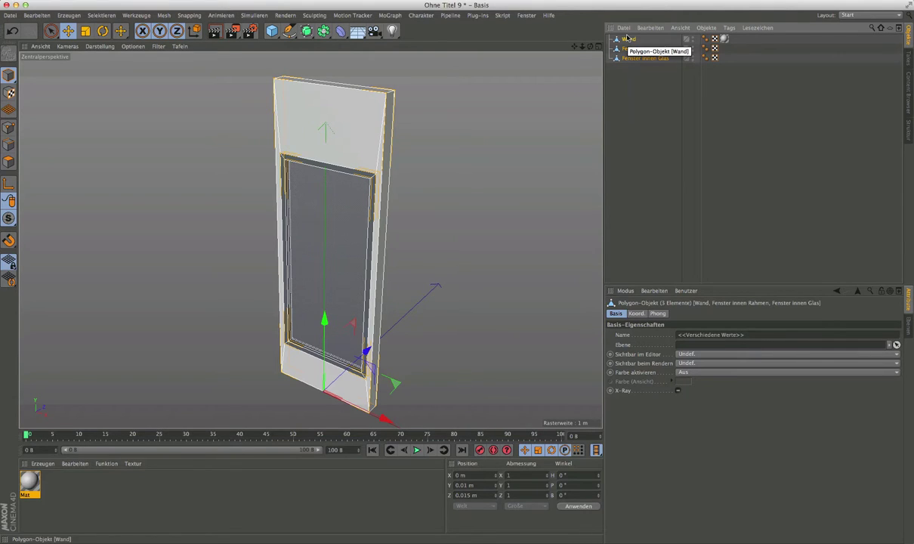
pyautogui.click(8, 128)
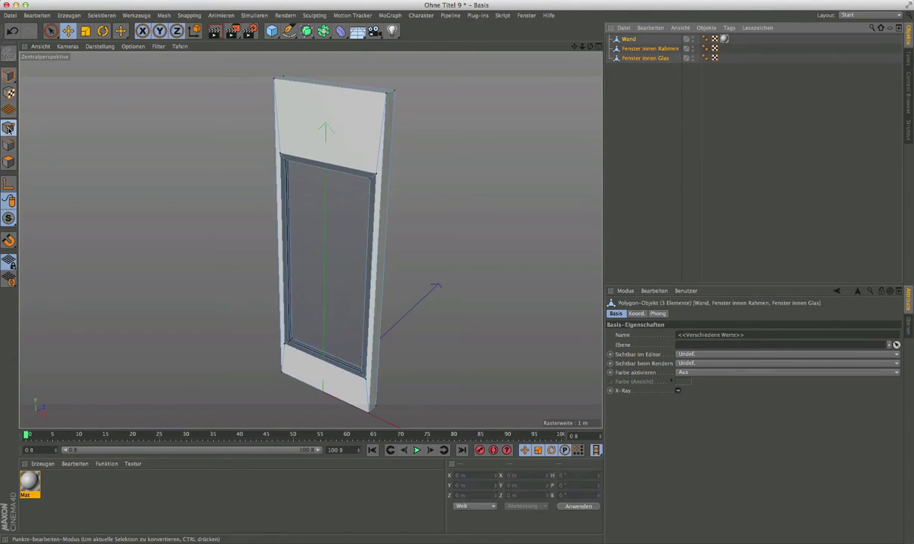
pyautogui.moveTo(51, 32); pyautogui.dragTo(102, 60)
pyautogui.moveTo(231, 124); pyautogui.dragTo(491, 230)
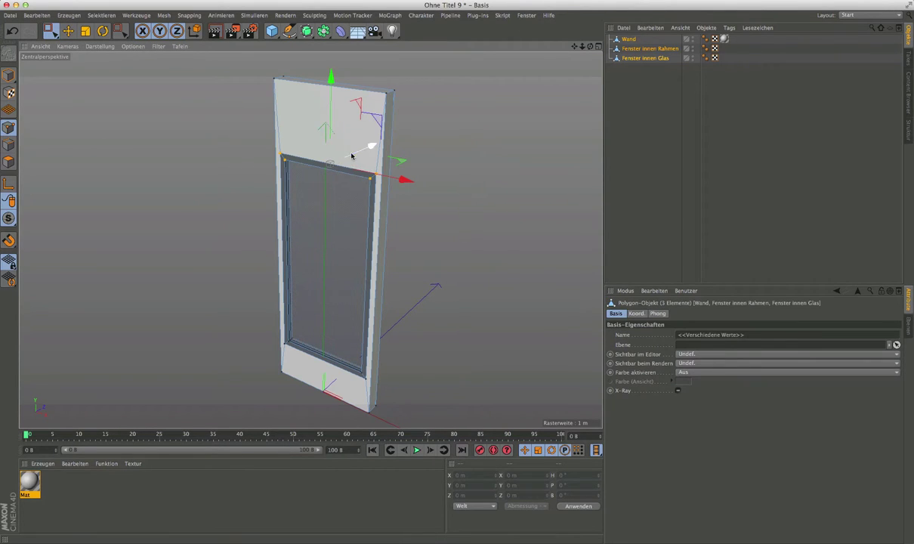
# Trial-move the opening's top edge, undo it, and orbit around the wall
pyautogui.moveTo(329, 76); pyautogui.dragTo(330, 122)
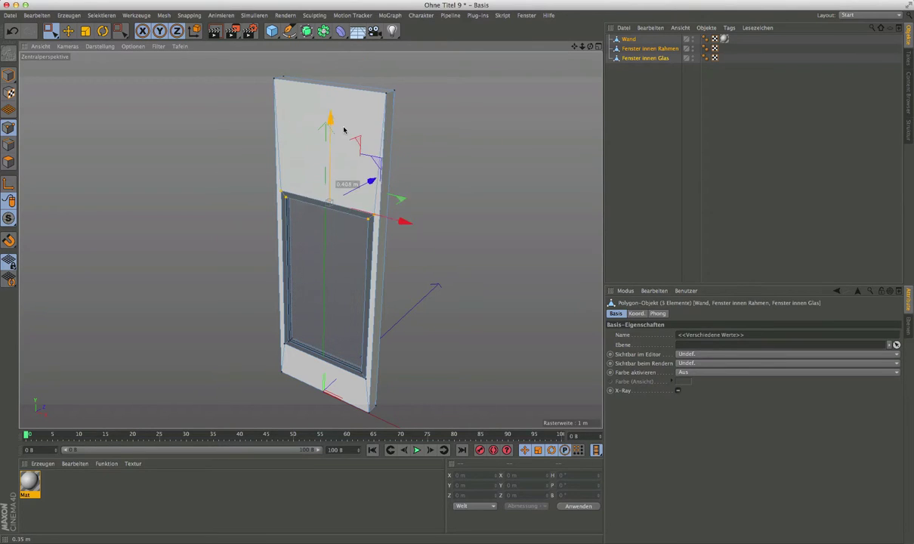
pyautogui.moveTo(330, 122); pyautogui.dragTo(330, 243)
pyautogui.keyDown('alt'); pyautogui.moveTo(348, 206); pyautogui.dragTo(142, 178); pyautogui.keyUp('alt')
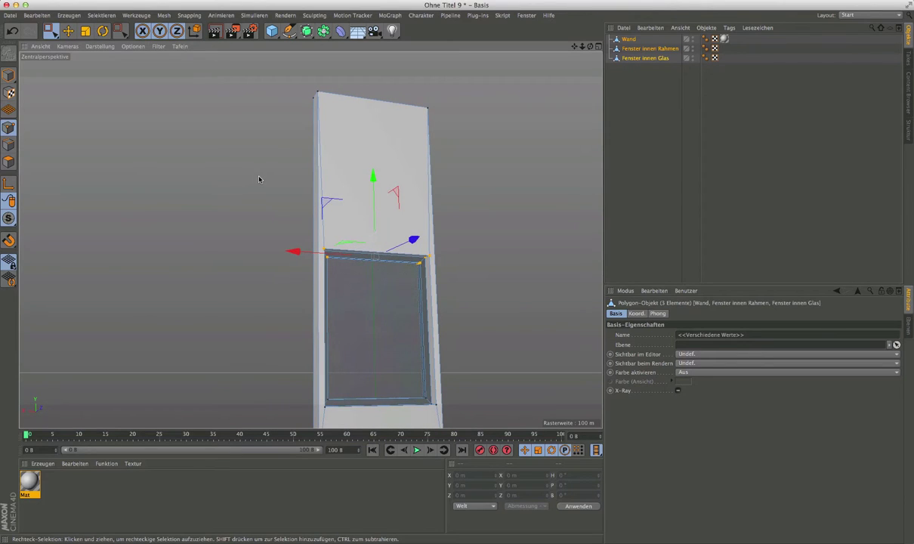
pyautogui.hotkey('ctrl', 'z')
pyautogui.keyDown('alt'); pyautogui.moveTo(345, 218); pyautogui.dragTo(235, 244); pyautogui.keyUp('alt')
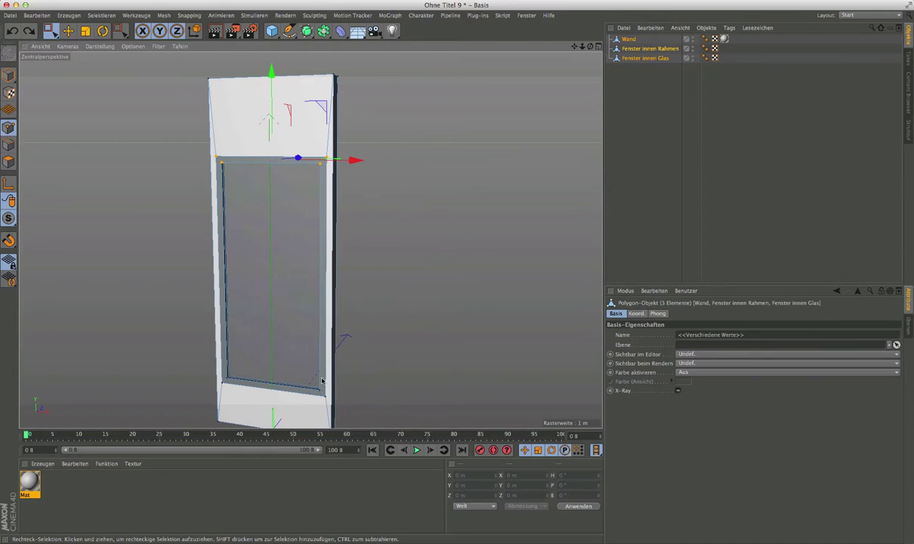
pyautogui.keyDown('alt'); pyautogui.moveTo(361, 345); pyautogui.dragTo(375, 288); pyautogui.keyUp('alt')
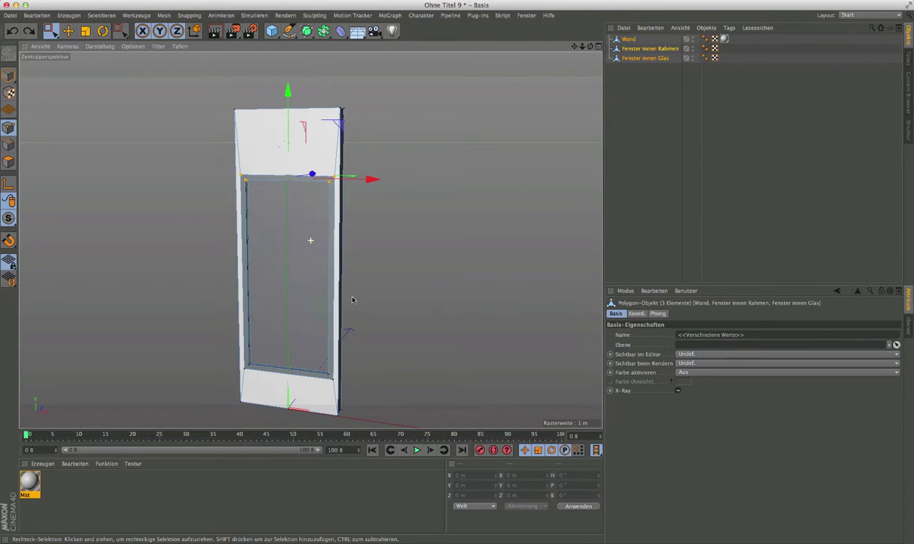
pyautogui.moveTo(353, 302)
pyautogui.keyDown('alt'); pyautogui.mouseDown()
pyautogui.moveTo(350, 239)
pyautogui.moveTo(334, 255)
pyautogui.mouseUp(); pyautogui.keyUp('alt')
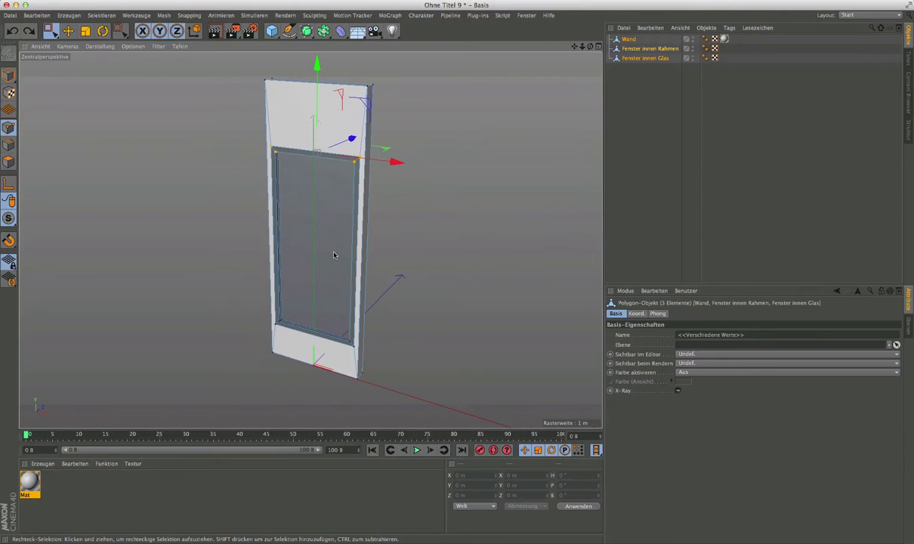
# Select Wand alone and pick its left, top and right outer edges with Live Selection
pyautogui.click(651, 116)
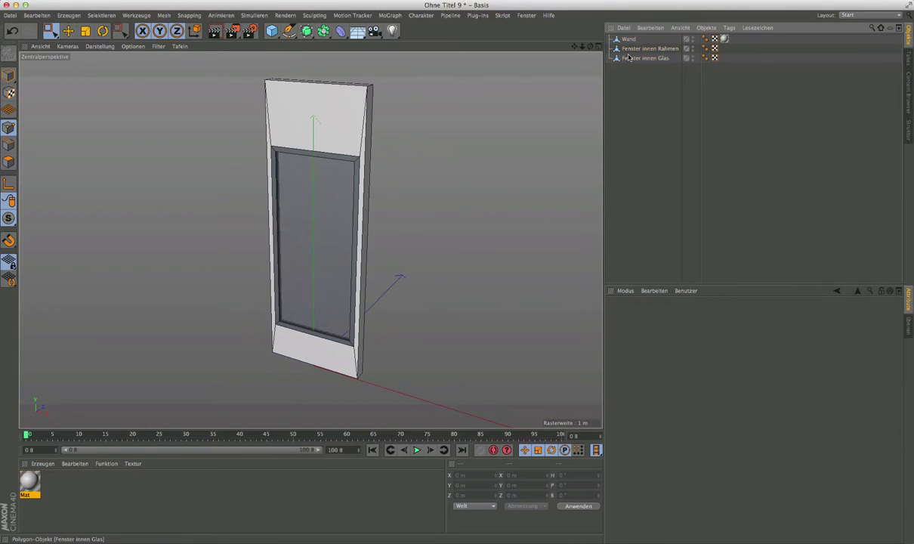
pyautogui.click(630, 40)
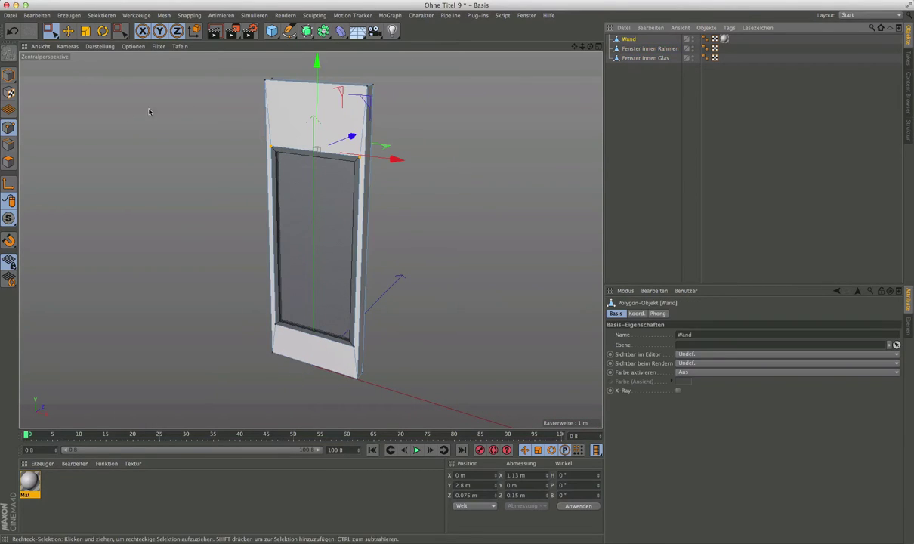
pyautogui.moveTo(51, 31); pyautogui.dragTo(69, 46)
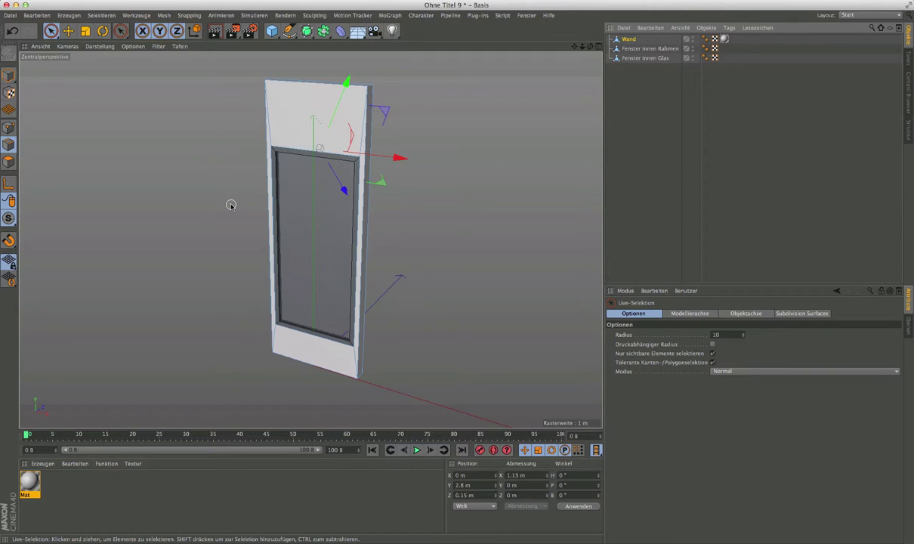
pyautogui.click(264, 223)
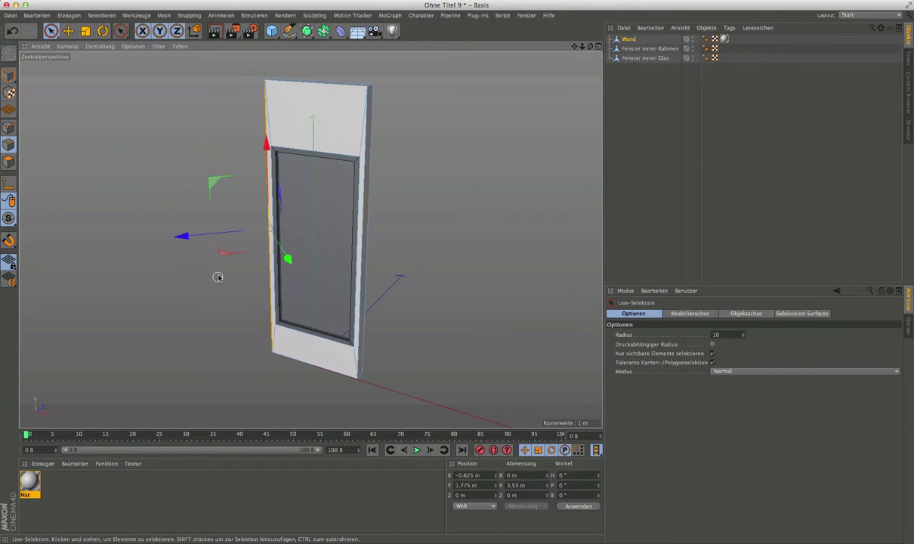
pyautogui.keyDown('shift'); pyautogui.click(326, 90); pyautogui.keyUp('shift')
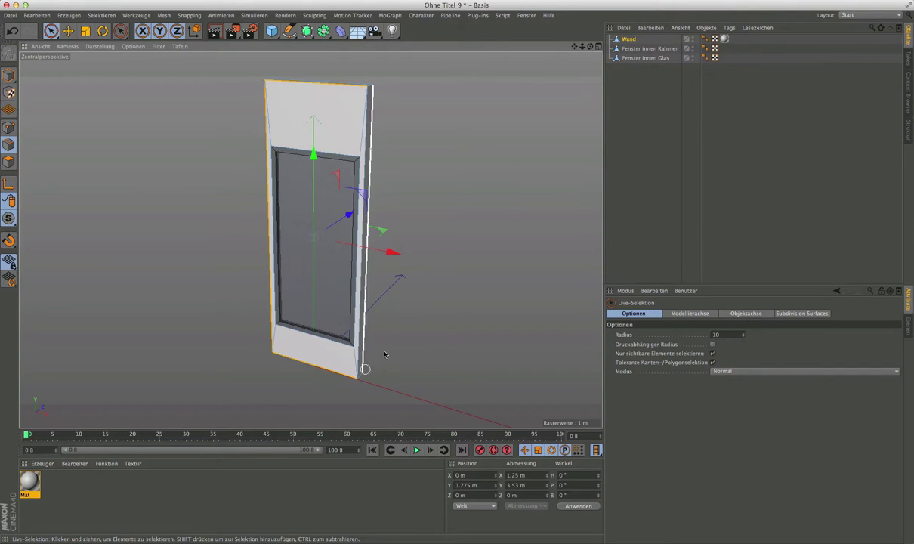
pyautogui.keyDown('alt'); pyautogui.moveTo(347, 310); pyautogui.dragTo(437, 302); pyautogui.keyUp('alt')
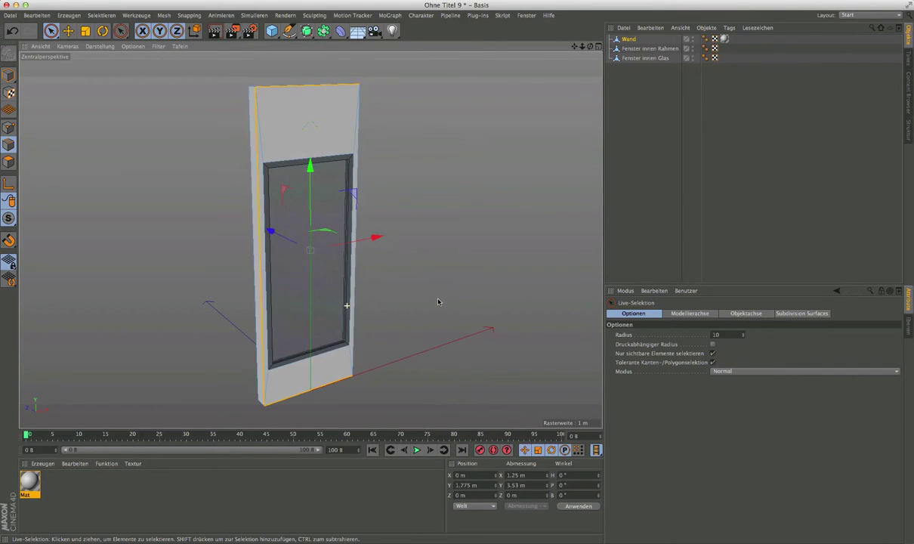
pyautogui.keyDown('shift'); pyautogui.click(358, 285); pyautogui.keyUp('shift')
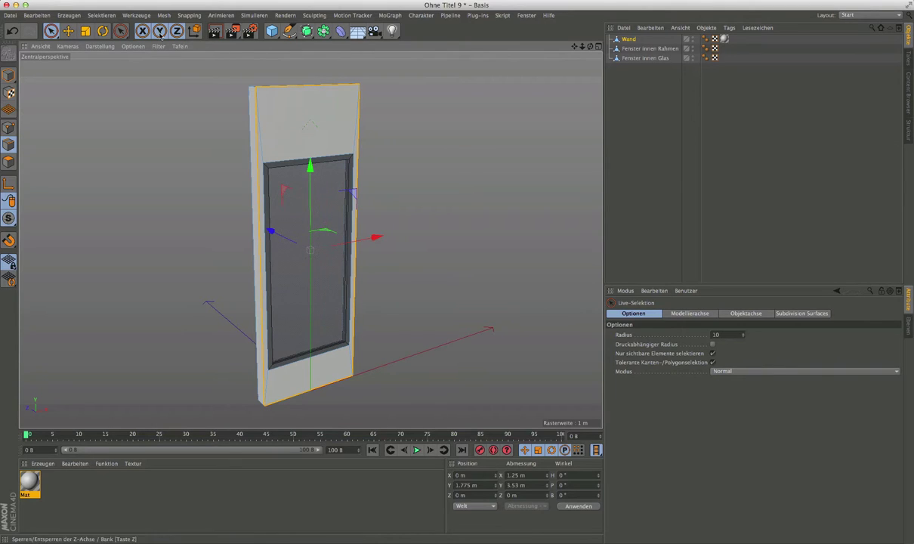
# Try extruding the selected wall edges with a 0.5 m offset, then undo it
pyautogui.moveTo(121, 31); pyautogui.dragTo(162, 94)
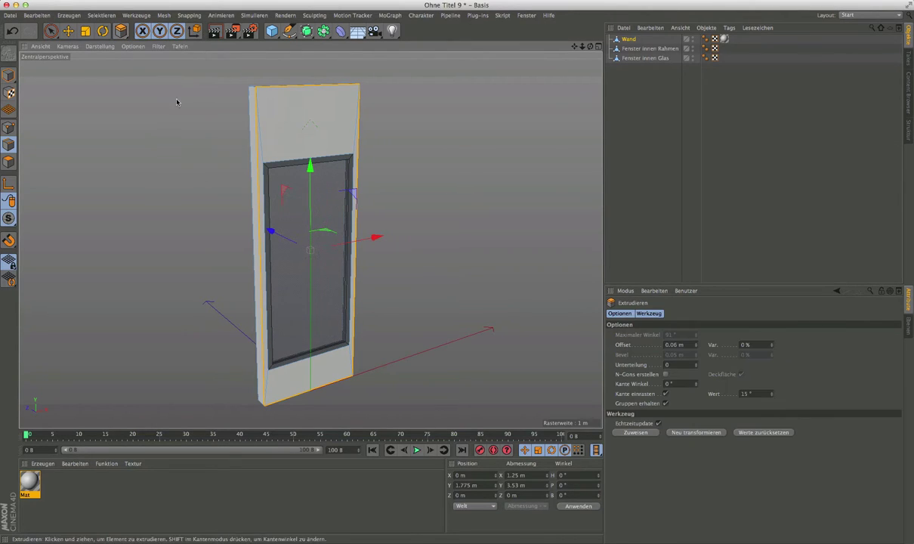
pyautogui.doubleClick(677, 345)
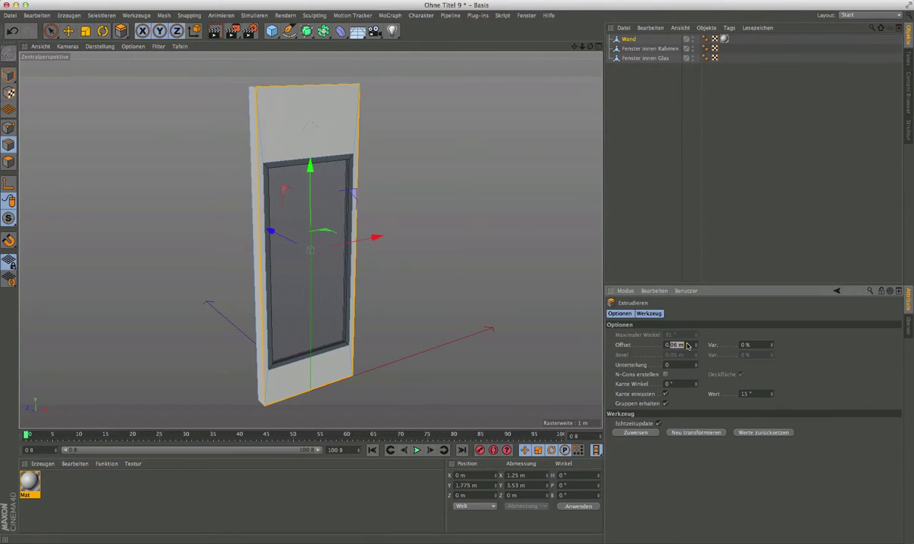
pyautogui.write('0.5')
pyautogui.press('Return')
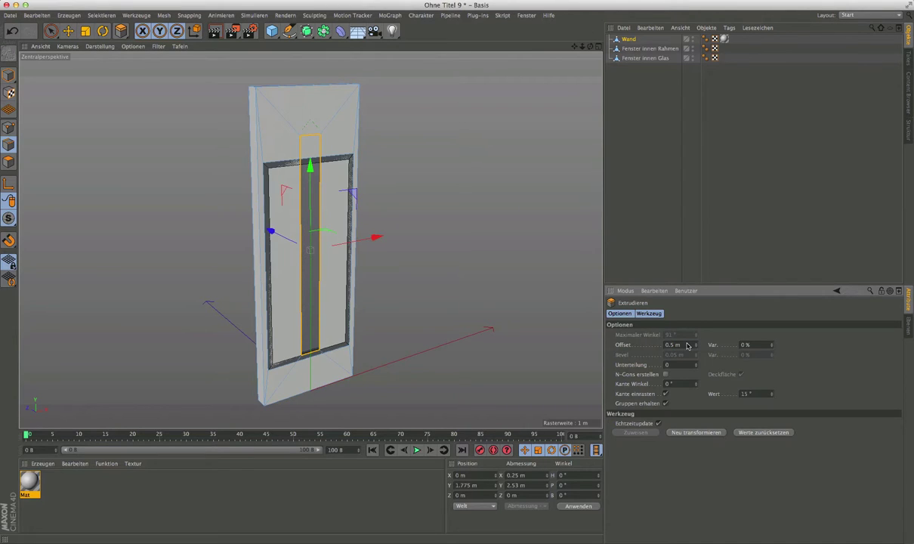
pyautogui.hotkey('ctrl', 'z')
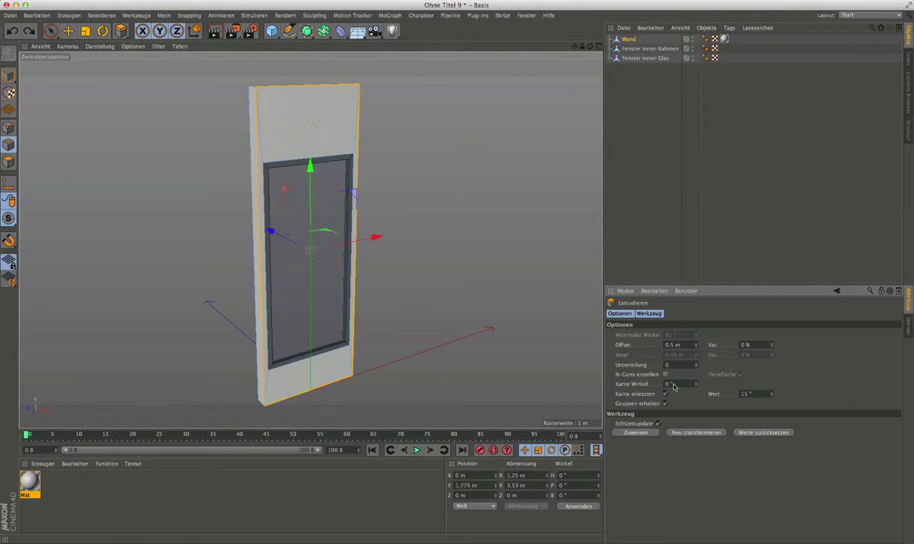
# Re-extrude the edges with a 90° edge angle into a deep frame and inspect the result
pyautogui.press('Return')
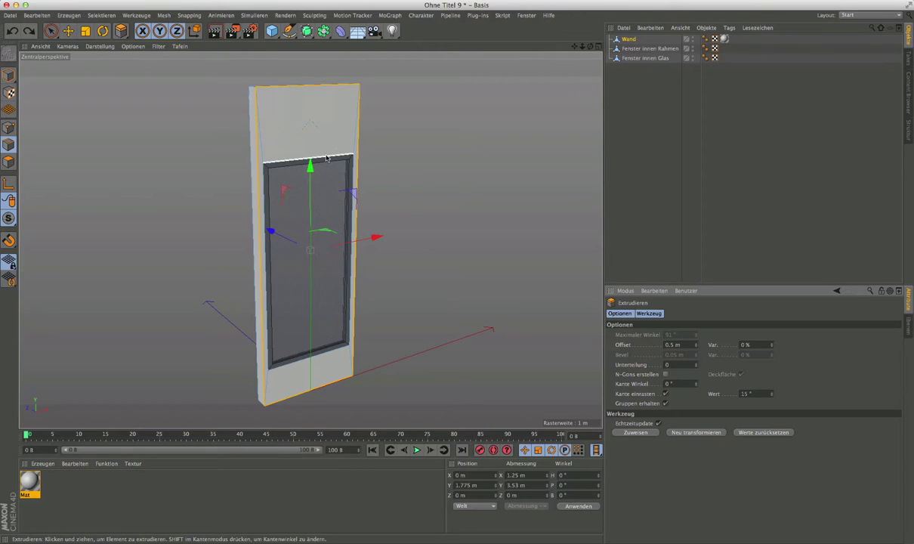
pyautogui.click(669, 384)
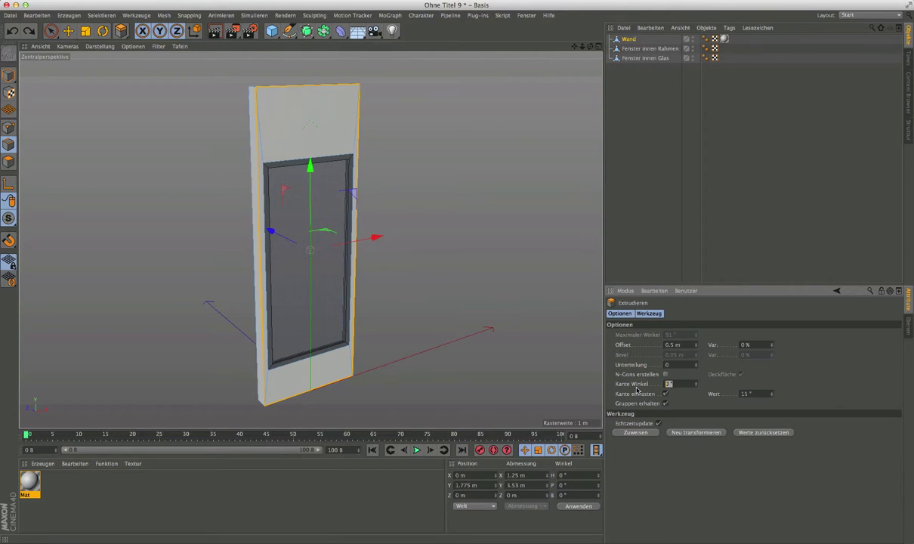
pyautogui.write('90')
pyautogui.press('Return')
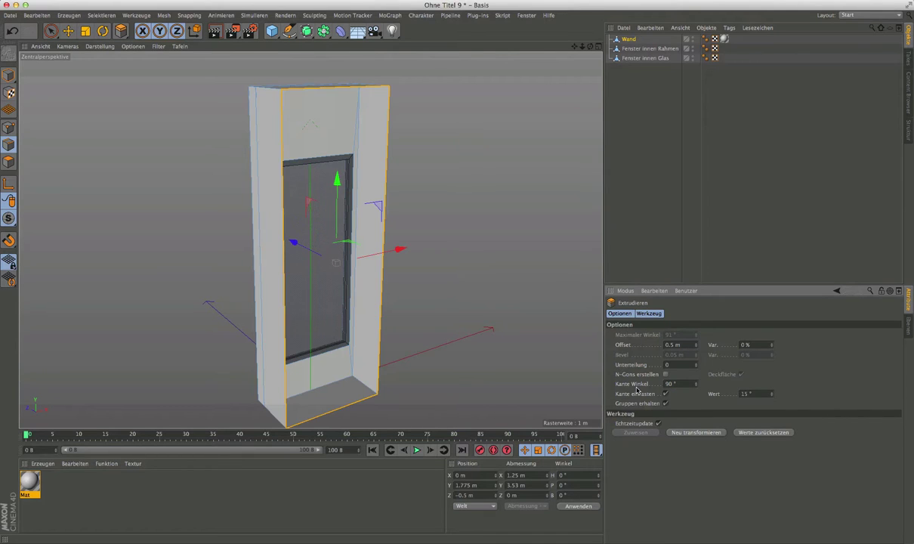
pyautogui.moveTo(374, 259)
pyautogui.keyDown('alt'); pyautogui.mouseDown()
pyautogui.moveTo(367, 286)
pyautogui.moveTo(331, 309)
pyautogui.moveTo(396, 296)
pyautogui.mouseUp(); pyautogui.keyUp('alt')
pyautogui.keyDown('alt'); pyautogui.moveTo(396, 296); pyautogui.dragTo(369, 280, button='middle'); pyautogui.keyUp('alt')
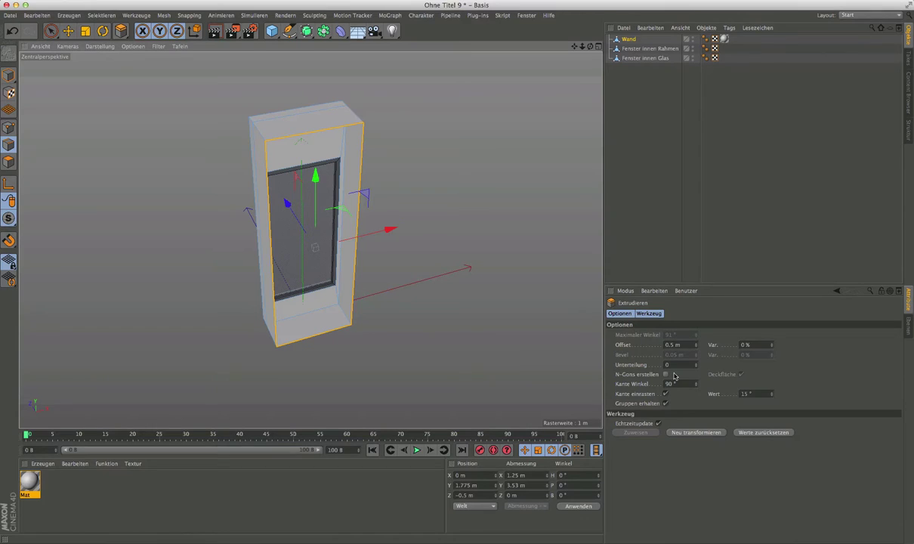
pyautogui.click(672, 345)
pyautogui.write('3')
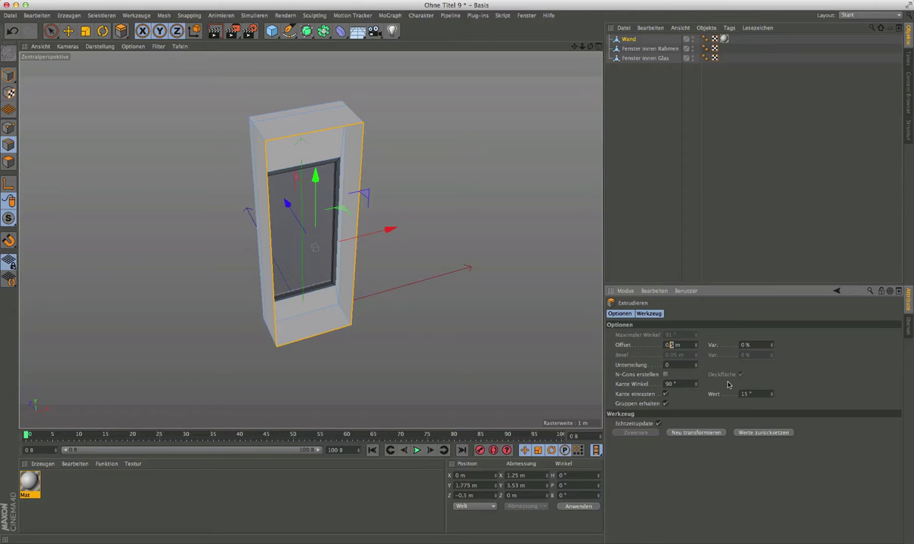
# Trial the extrusion at 0.3 m offset, with and without Kante einrasten, undoing each attempt
pyautogui.click(711, 433)
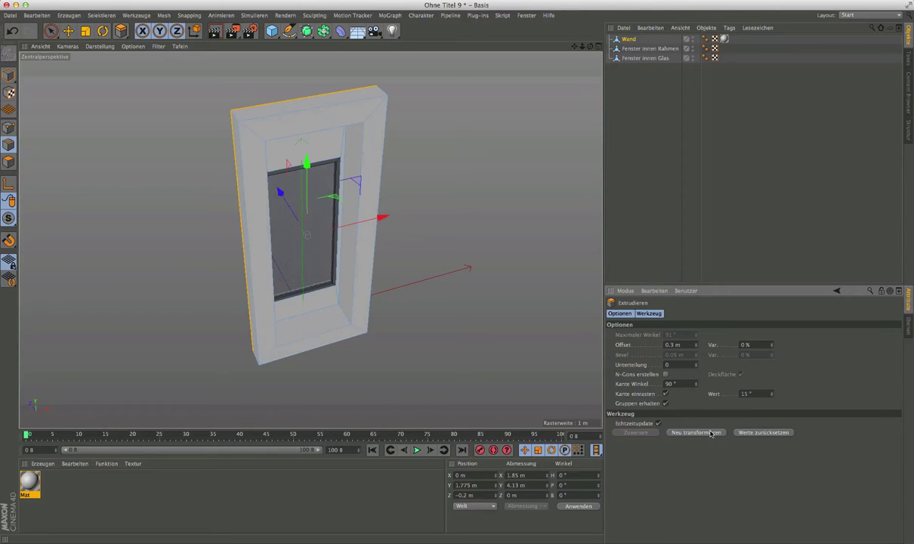
pyautogui.click(710, 433)
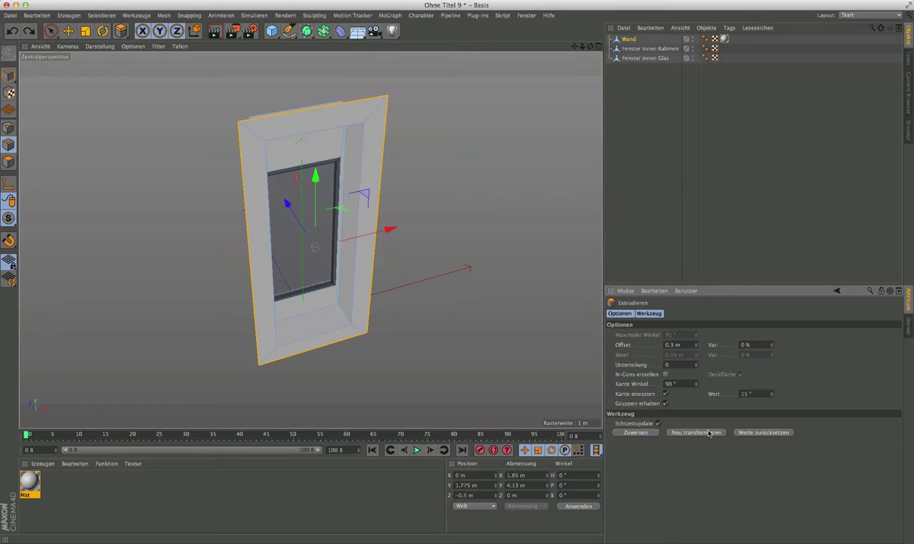
pyautogui.hotkey('ctrl', 'z')
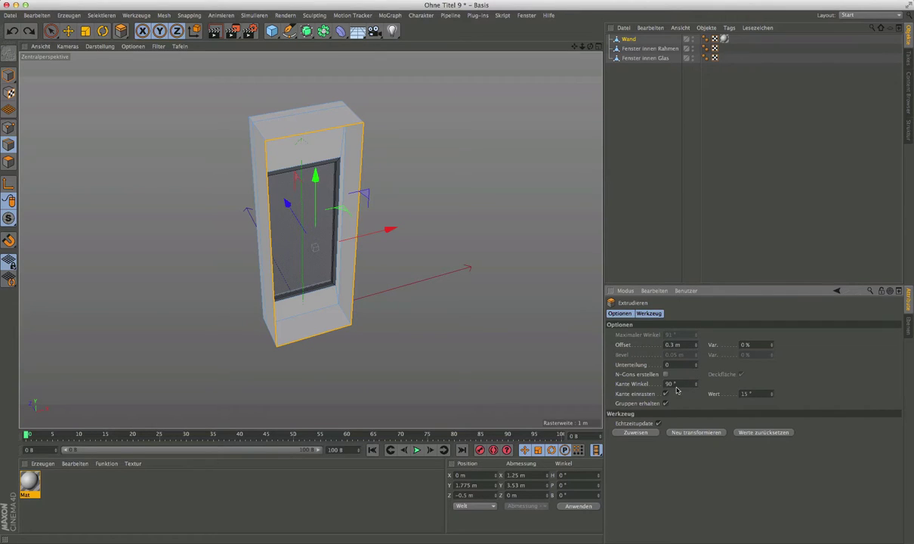
pyautogui.click(666, 394)
pyautogui.click(698, 433)
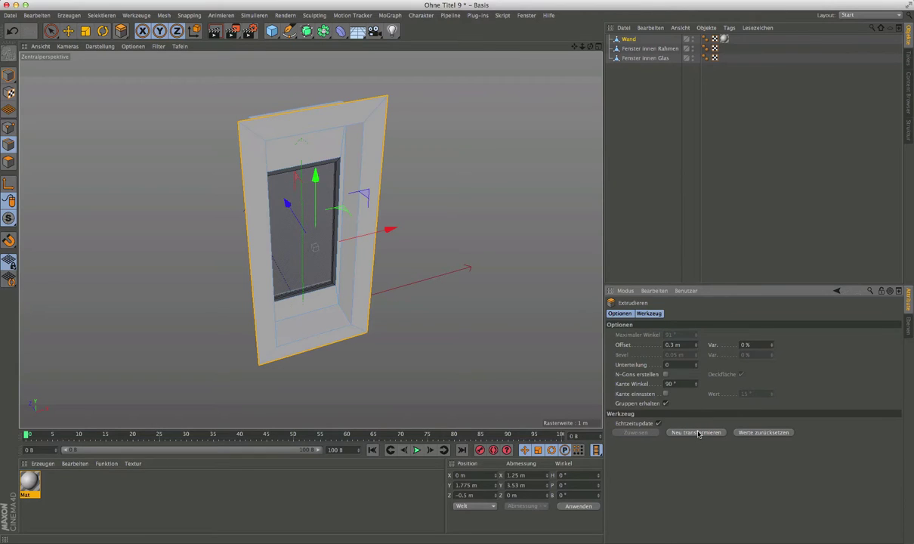
pyautogui.hotkey('ctrl', 'z')
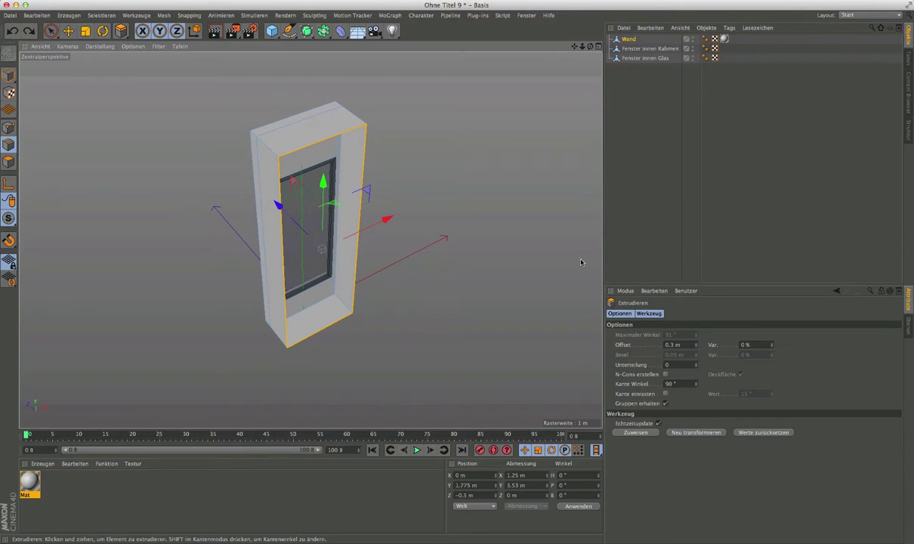
# Set the extrusion edge angle to 0° and turn off N-Gons erstellen
pyautogui.doubleClick(671, 386)
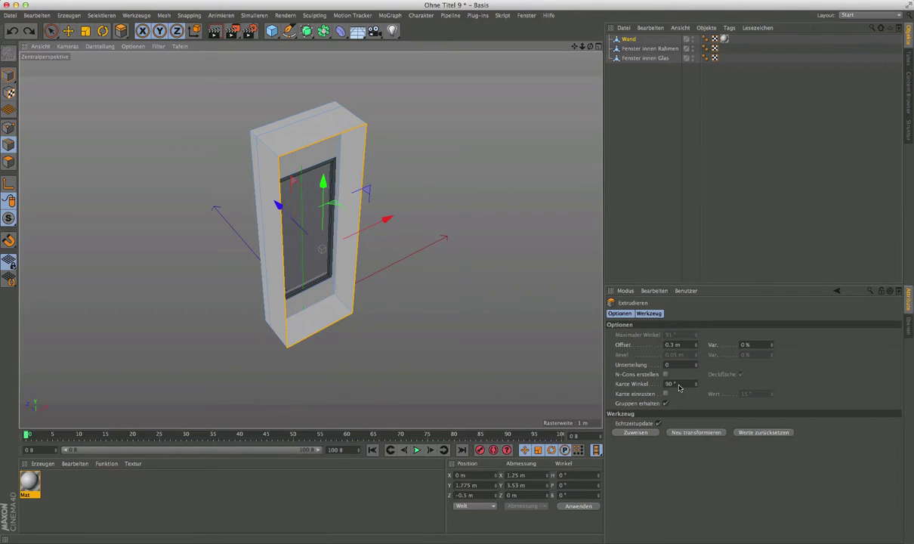
pyautogui.write('0')
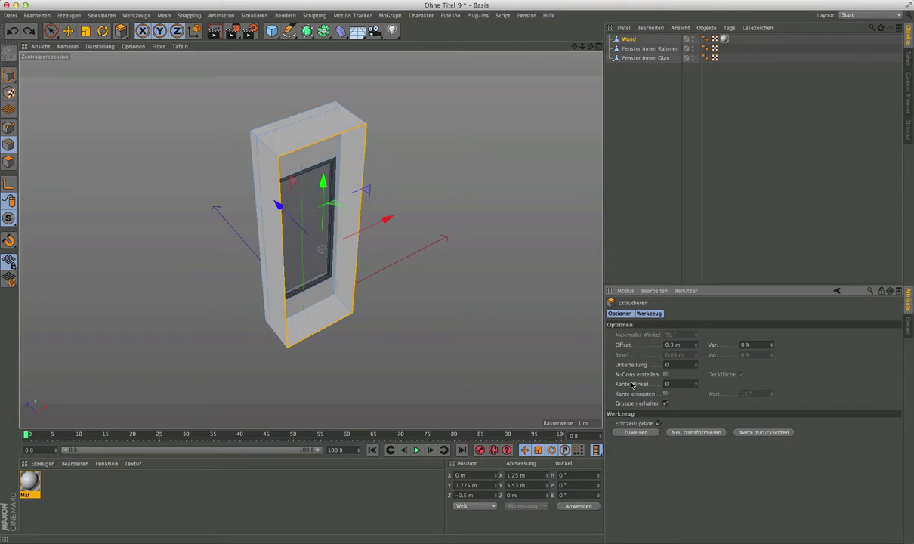
pyautogui.press('Return')
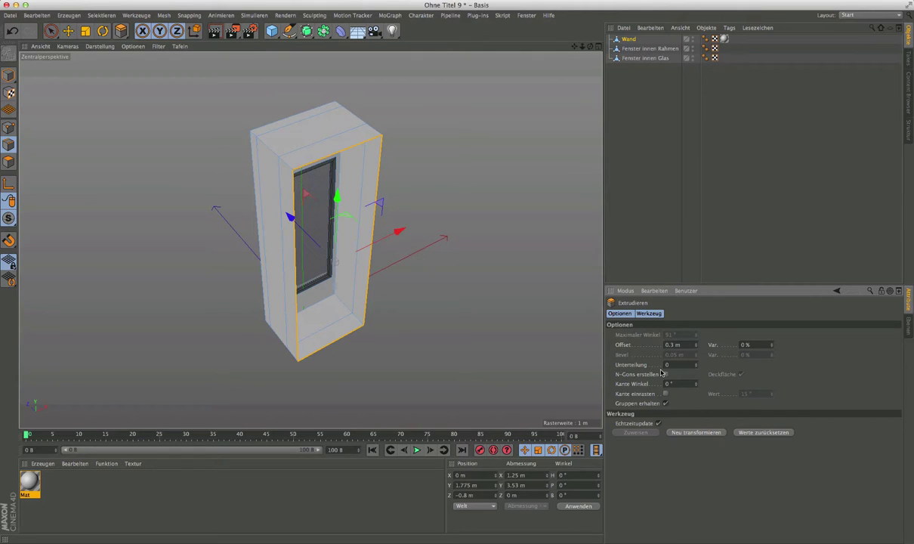
pyautogui.click(665, 374)
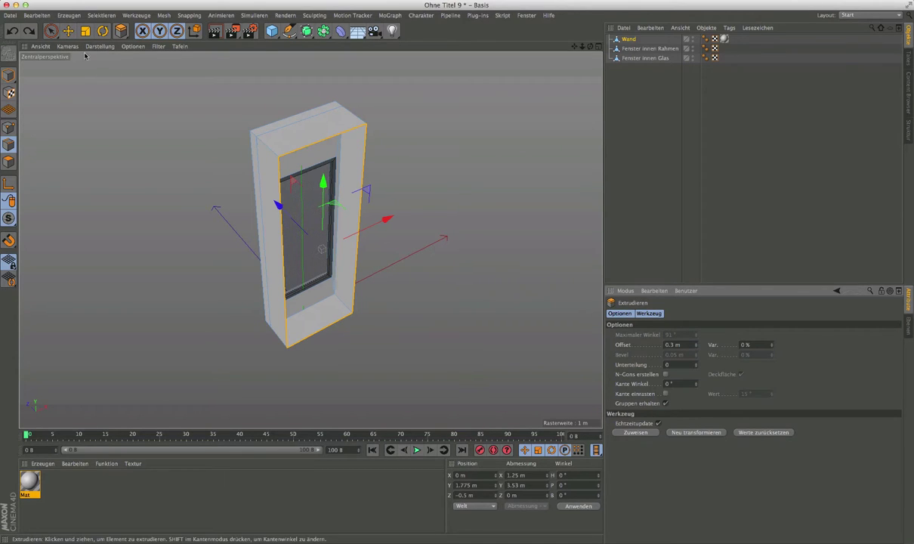
# Trial-move the window recess back with the Move tool, then undo it
pyautogui.click(68, 30)
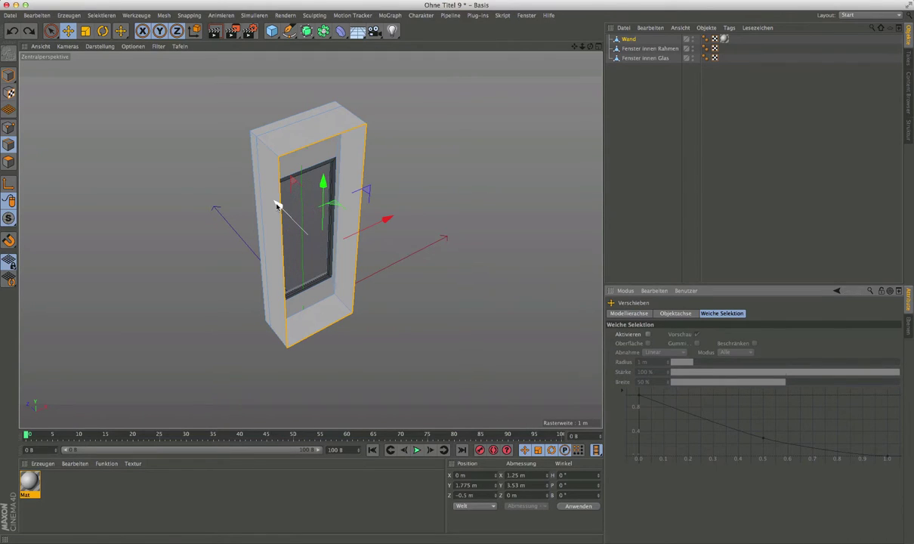
pyautogui.moveTo(277, 205)
pyautogui.mouseDown()
pyautogui.moveTo(304, 236)
pyautogui.moveTo(292, 217)
pyautogui.mouseUp()
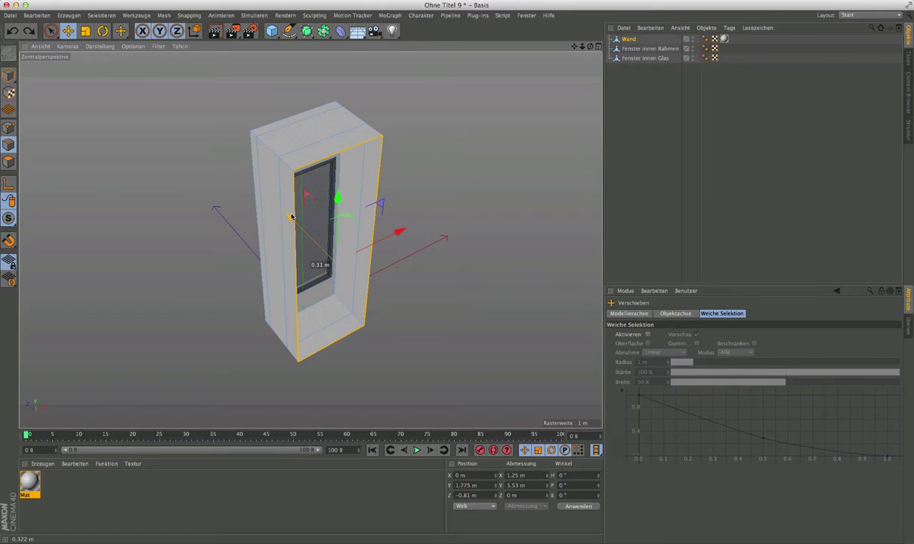
pyautogui.moveTo(292, 217); pyautogui.dragTo(293, 217)
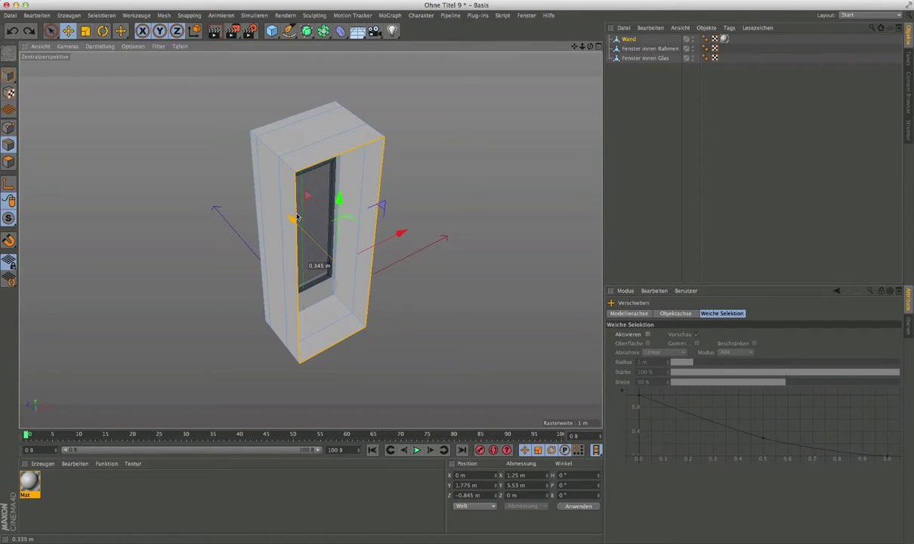
pyautogui.moveTo(295, 216); pyautogui.dragTo(320, 246)
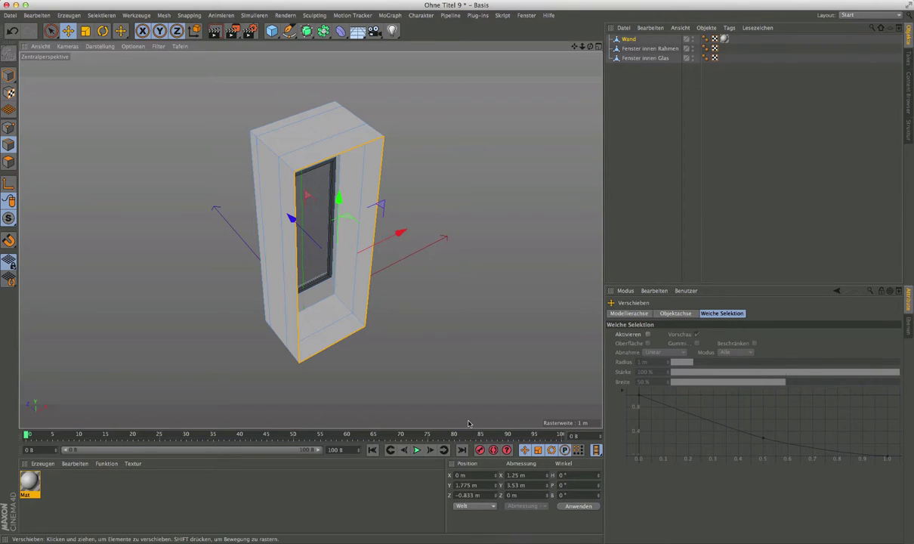
pyautogui.hotkey('ctrl', 'z')
pyautogui.hotkey('ctrl', 'z')
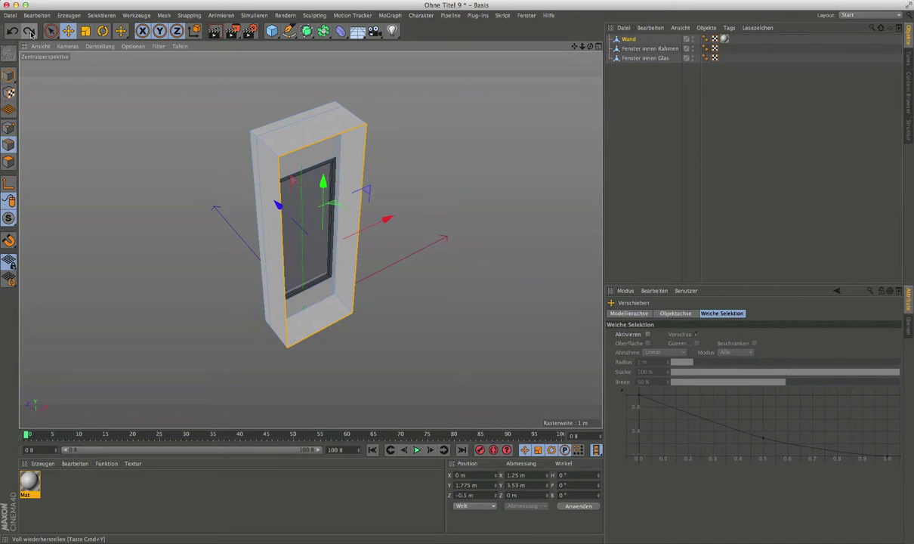
# Re-apply the 0.3 m extrusion to push the wall's front face deeper
pyautogui.click(120, 31)
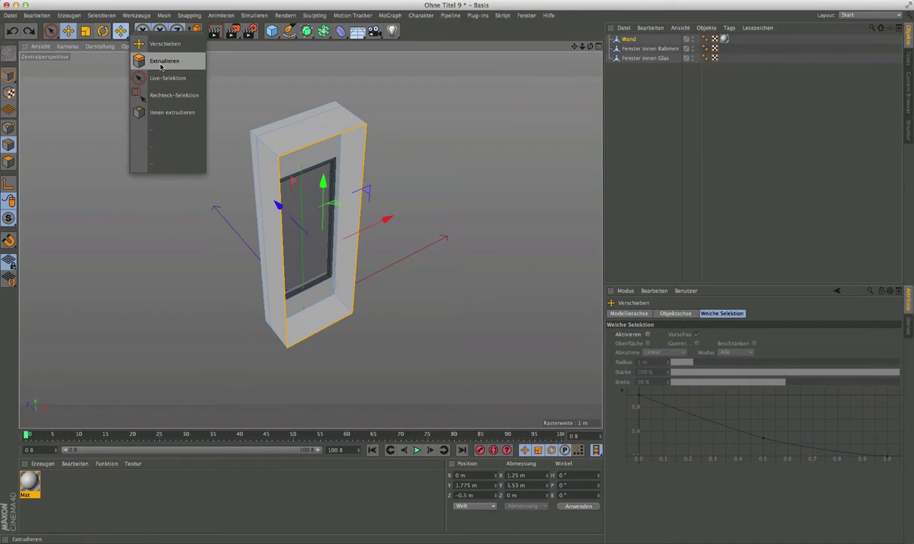
pyautogui.click(161, 64)
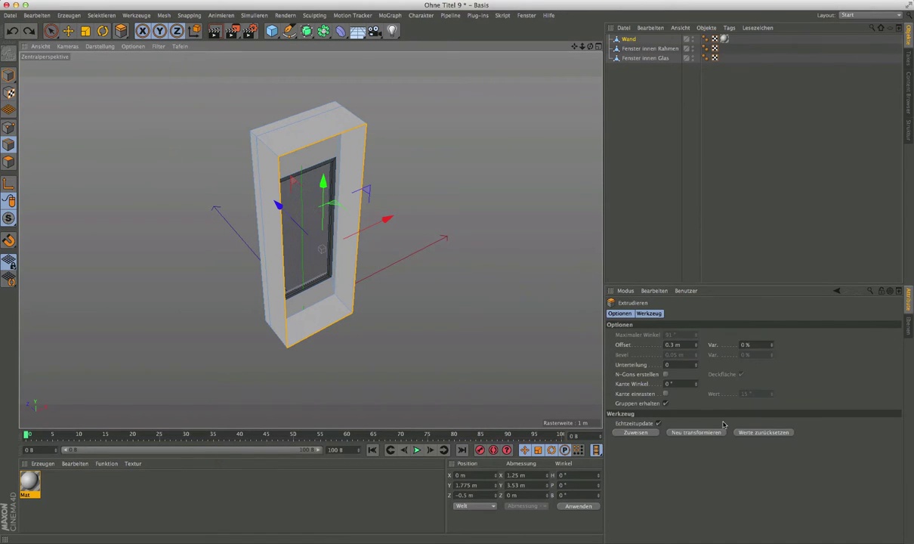
pyautogui.click(695, 433)
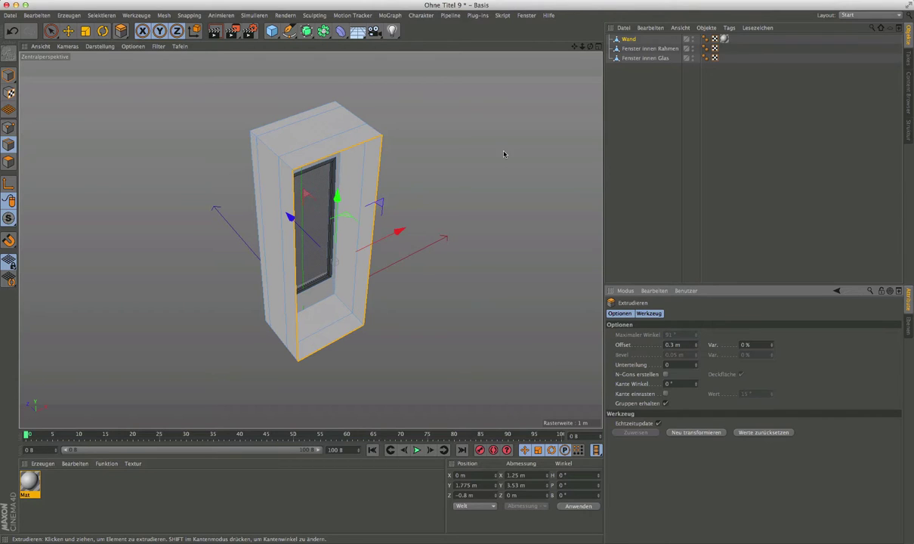
pyautogui.click(68, 31)
# Select the reveal's right front edge, shift it slightly, then undo the shift
pyautogui.click(9, 127)
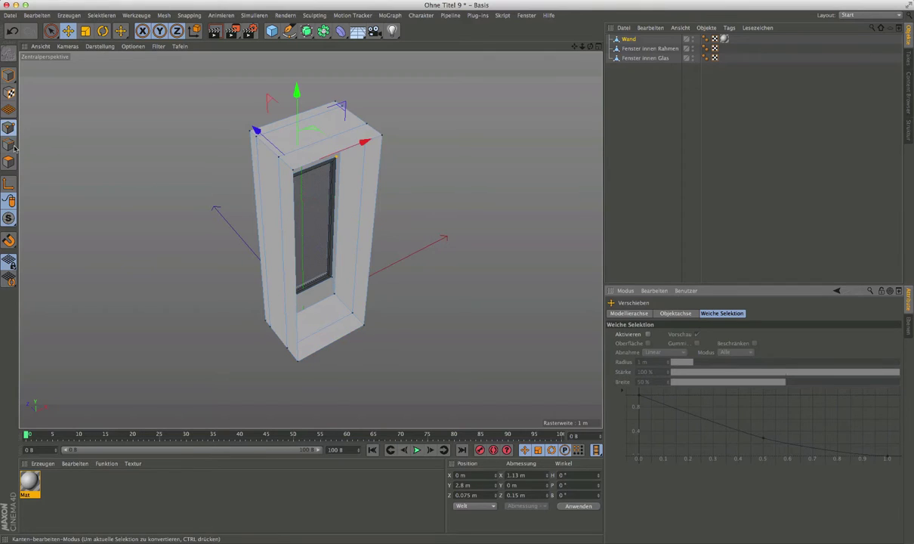
pyautogui.click(9, 144)
pyautogui.click(379, 179)
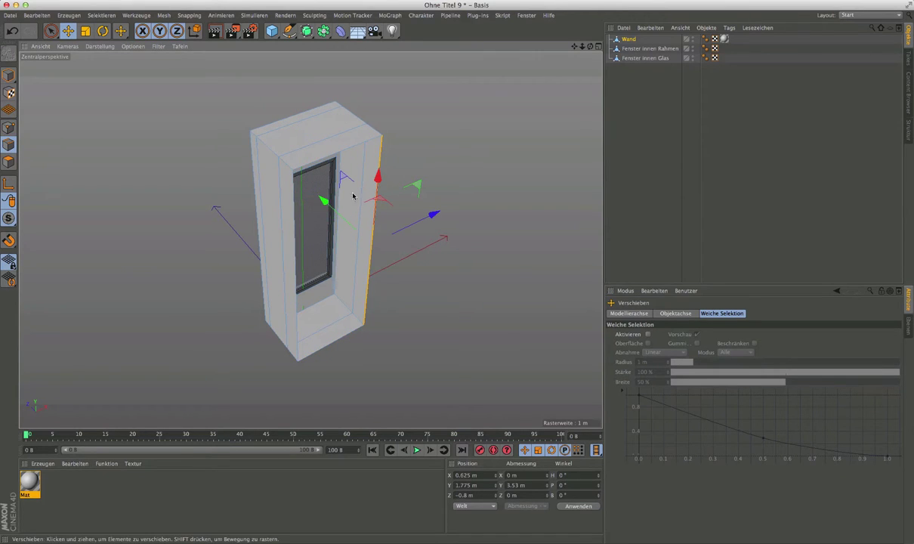
pyautogui.moveTo(322, 199); pyautogui.dragTo(320, 191)
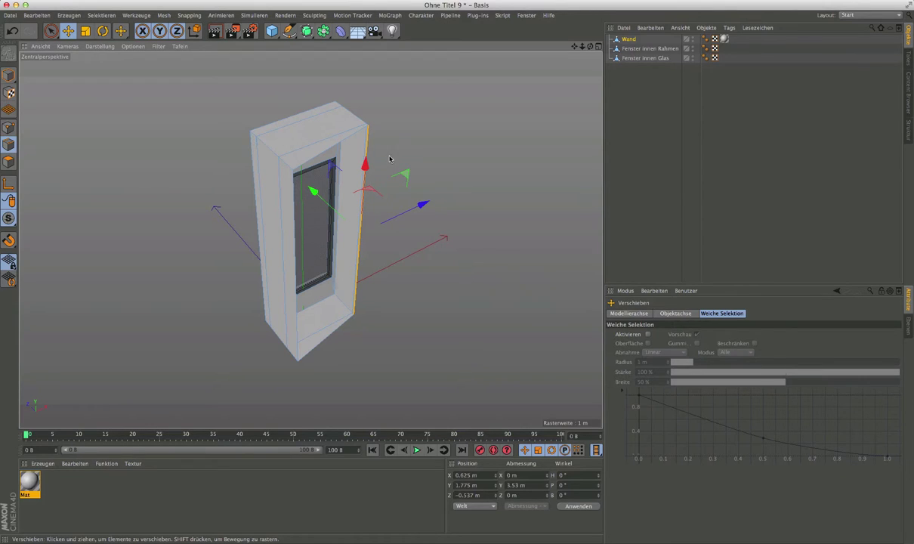
pyautogui.hotkey('ctrl', 'z')
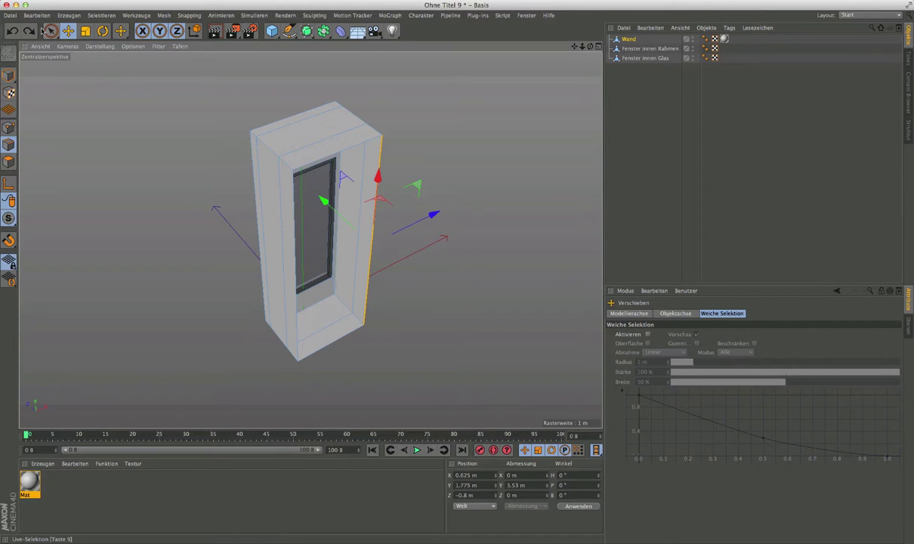
# Box-select the top right corner points using Rechteck-Selektion in Points mode
pyautogui.moveTo(51, 31); pyautogui.dragTo(101, 64)
pyautogui.click(102, 62)
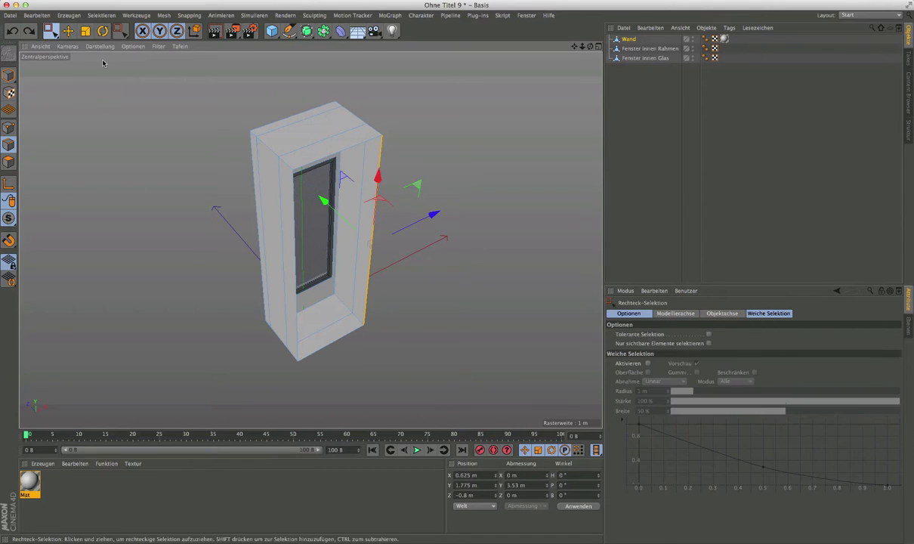
pyautogui.click(9, 127)
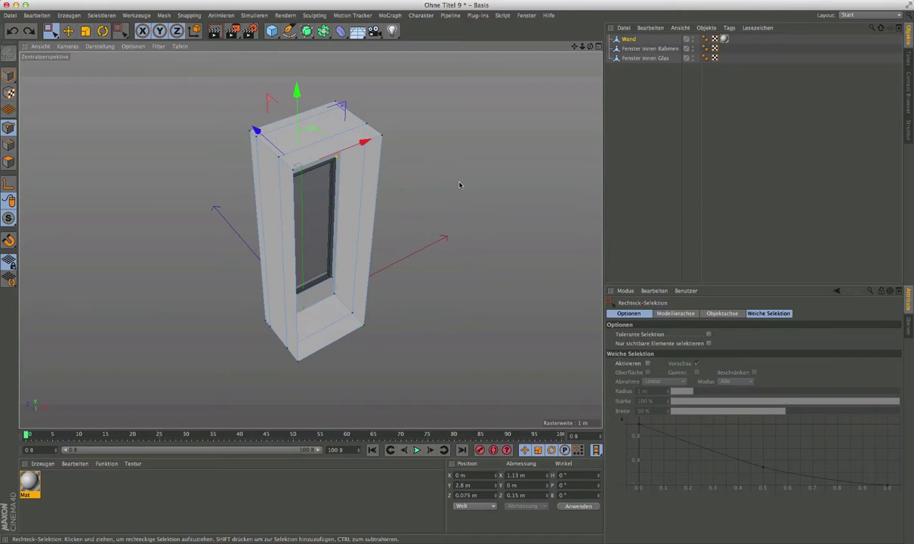
pyautogui.moveTo(362, 112)
pyautogui.mouseDown()
pyautogui.moveTo(387, 141)
pyautogui.moveTo(364, 135)
pyautogui.mouseUp()
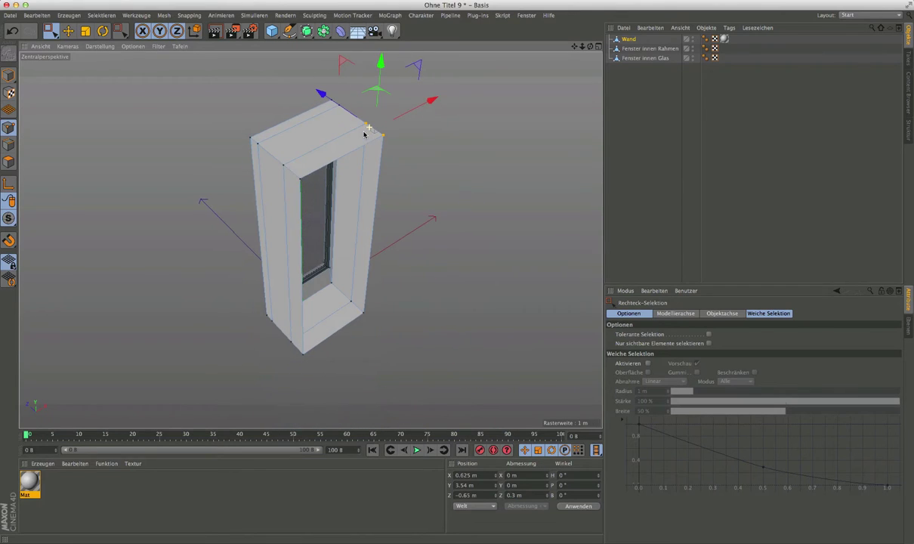
# Merge the right reveal's top points into the front corner with Verschmelzen
pyautogui.scroll(3, 382, 122)
pyautogui.scroll(3, 382, 123)
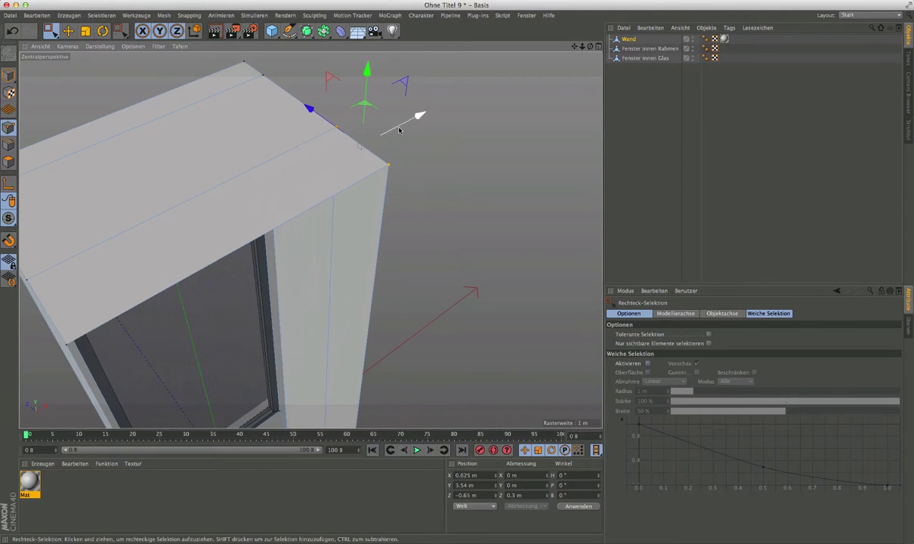
pyautogui.rightClick(382, 148)
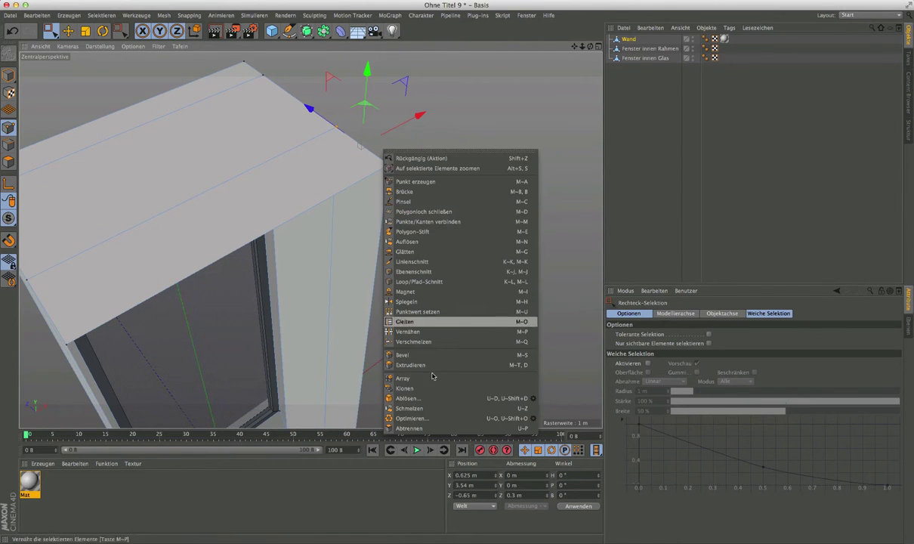
pyautogui.click(407, 342)
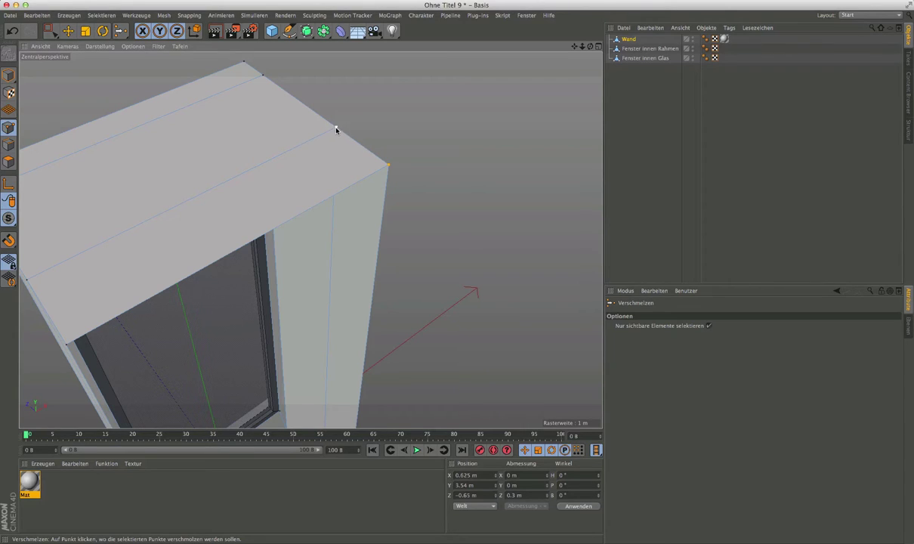
pyautogui.click(336, 130)
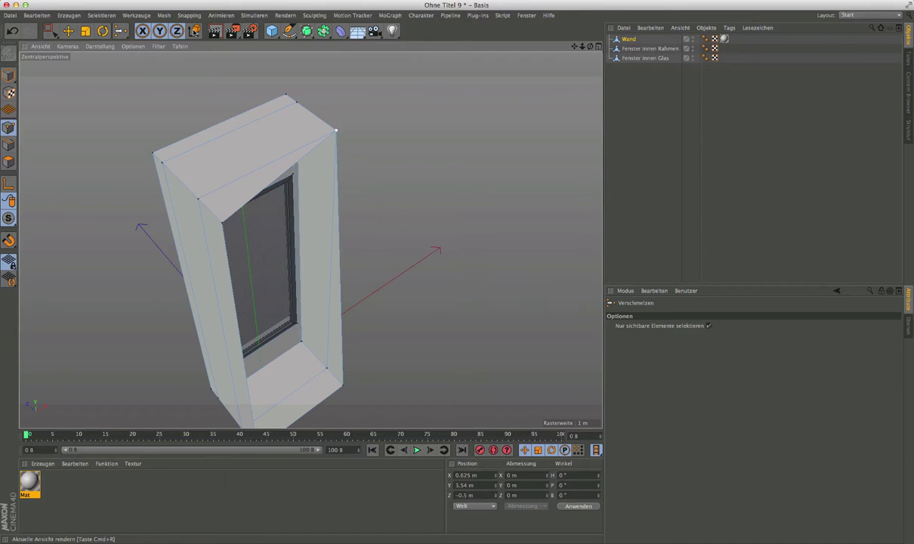
# Box-select the bottom right corner points and merge them into the front corner
pyautogui.moveTo(122, 35); pyautogui.dragTo(154, 41)
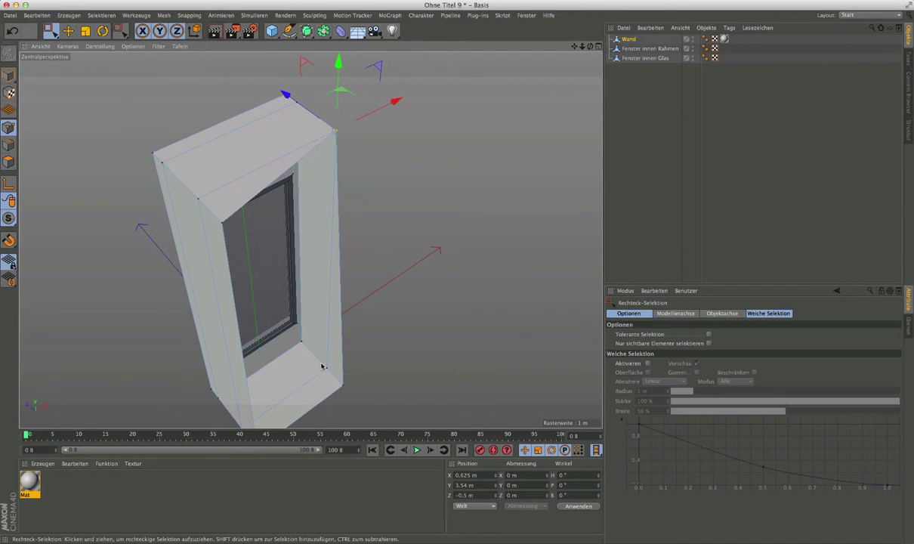
pyautogui.moveTo(358, 399); pyautogui.dragTo(318, 356)
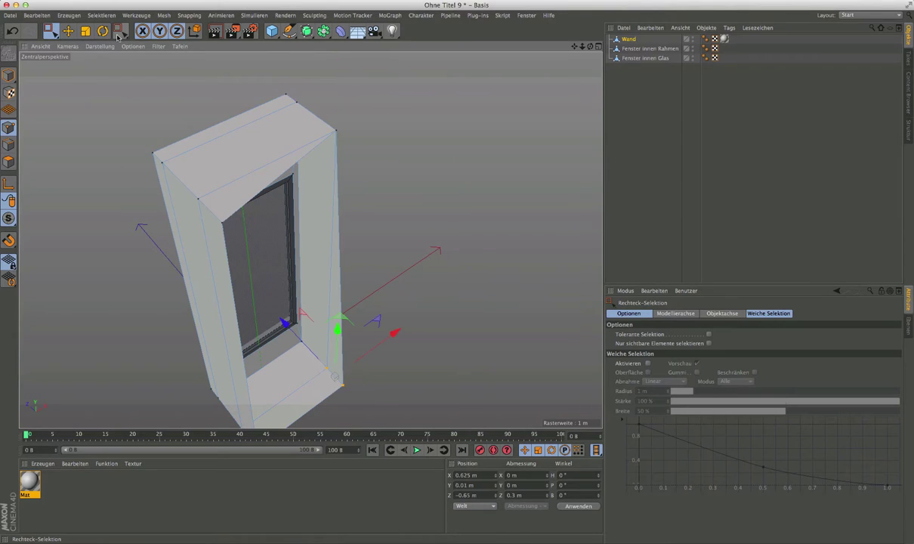
pyautogui.moveTo(120, 34); pyautogui.dragTo(136, 60)
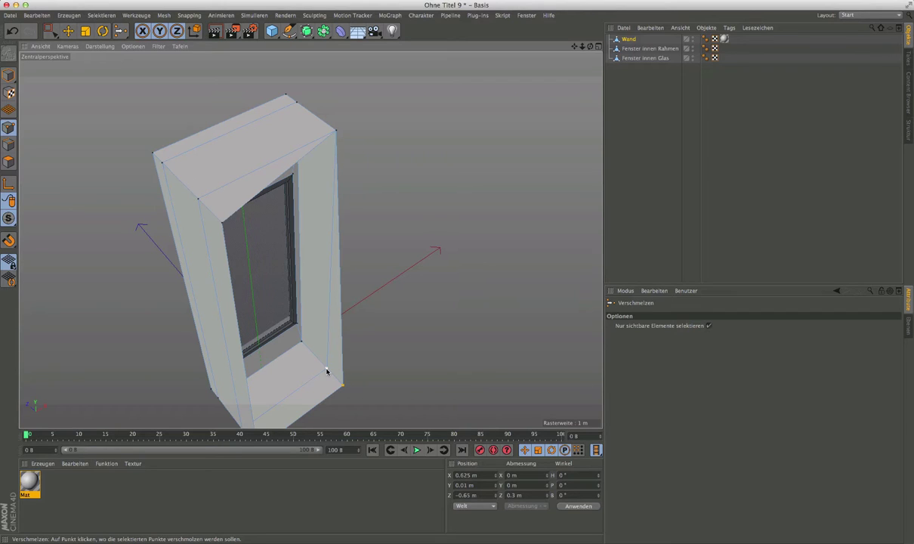
pyautogui.click(327, 371)
pyautogui.scroll(-2, 327, 348)
pyautogui.scroll(-3, 329, 333)
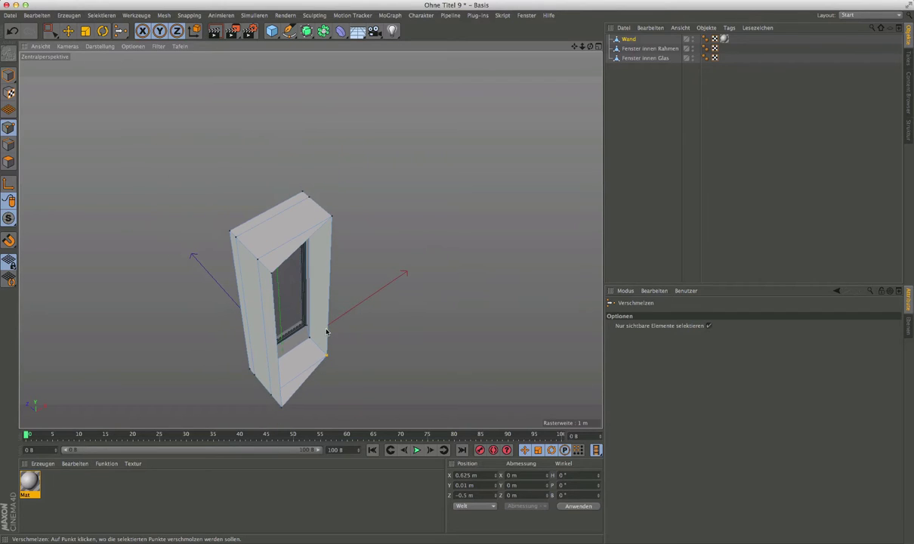
pyautogui.scroll(2, 314, 402)
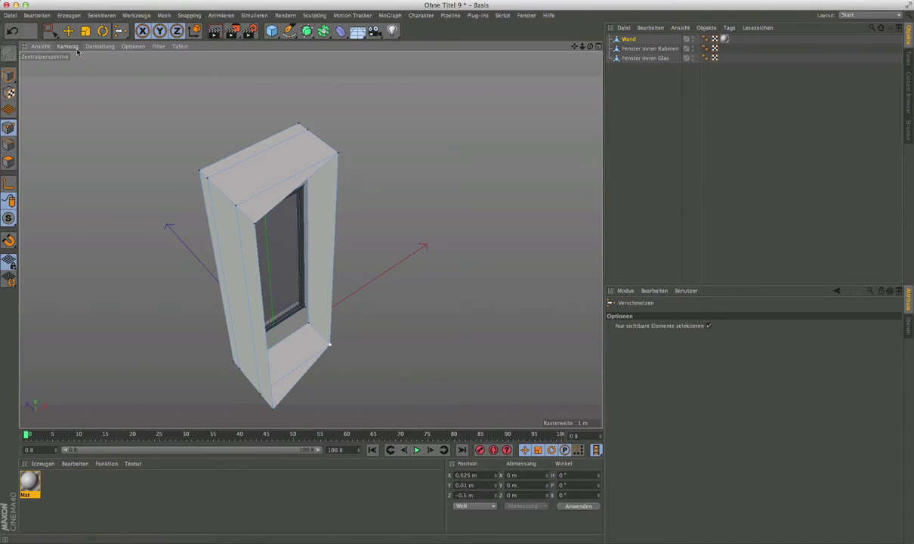
# Box-select the left side's bottom front and top inner corner points
pyautogui.click(49, 30)
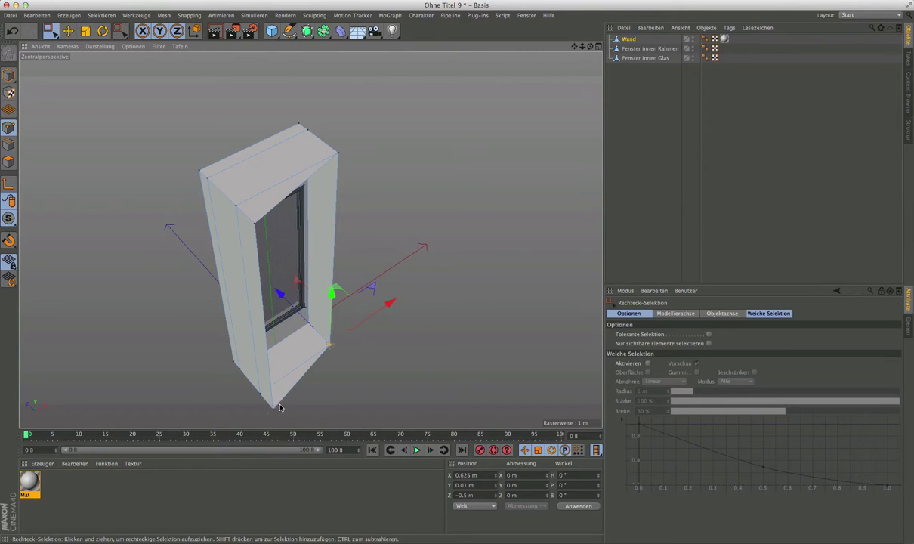
pyautogui.moveTo(257, 382); pyautogui.dragTo(281, 415)
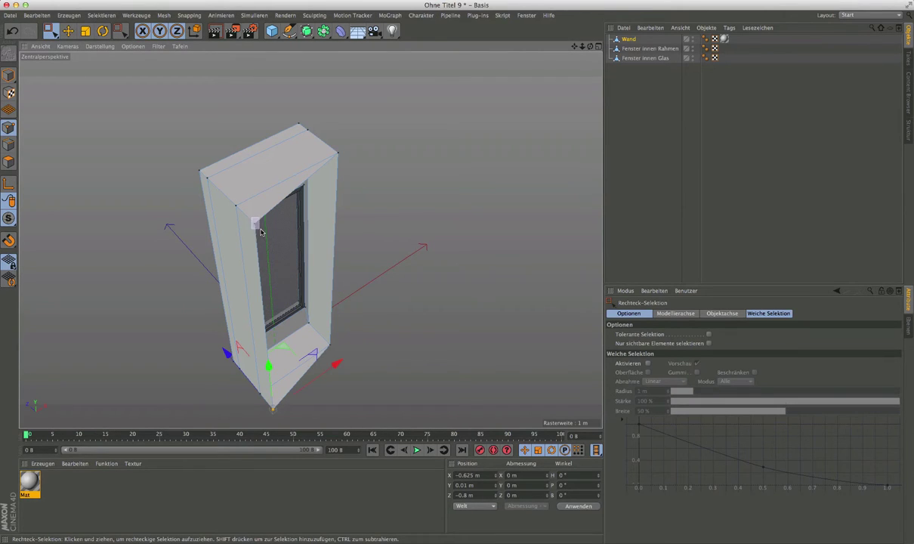
pyautogui.keyDown('shift'); pyautogui.moveTo(244, 214); pyautogui.dragTo(260, 228); pyautogui.keyUp('shift')
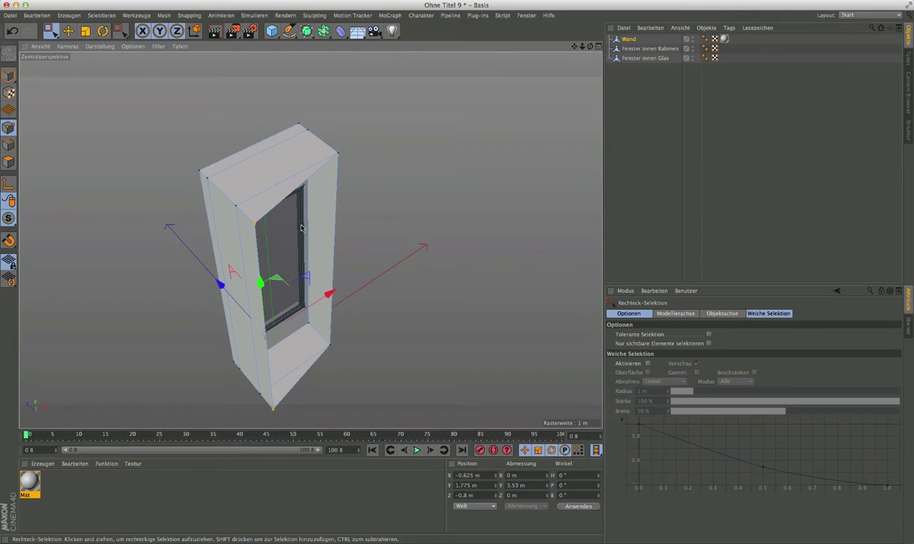
# Maximise the Oben viewport from the four-view layout and zoom in on the reveal points
pyautogui.click(599, 46)
pyautogui.middleClick(509, 108)
pyautogui.scroll(2, 290, 291)
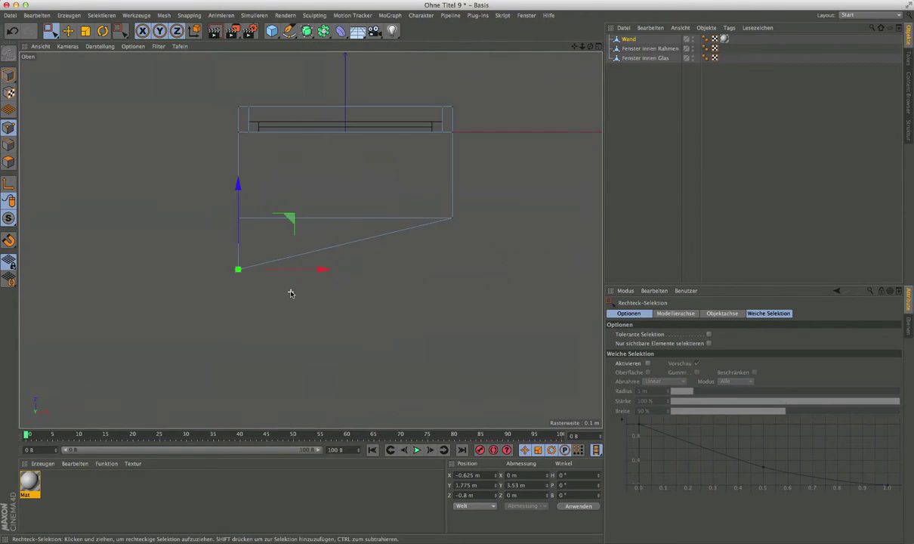
pyautogui.scroll(2, 242, 204)
pyautogui.scroll(2, 222, 204)
pyautogui.scroll(-1, 222, 204)
pyautogui.scroll(-2, 219, 219)
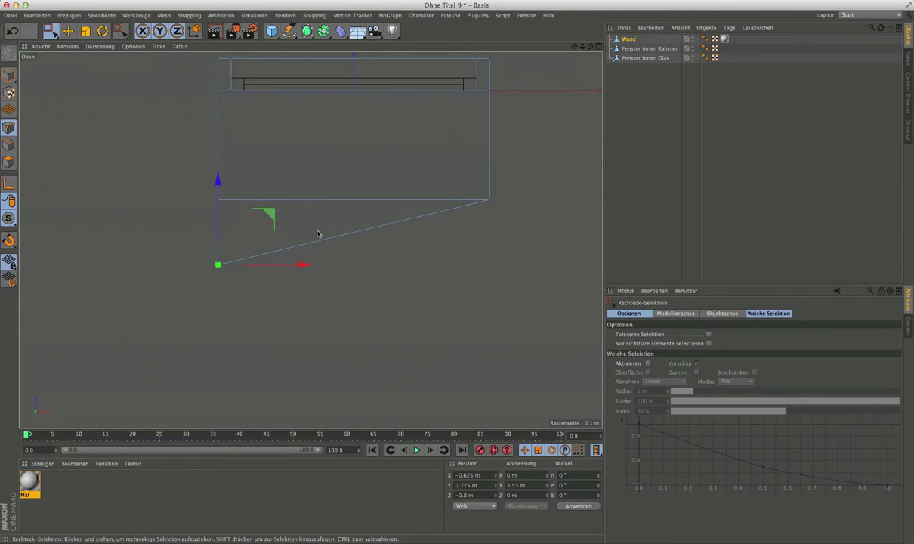
# Turn on the world grid through the viewport display filters
pyautogui.click(68, 47)
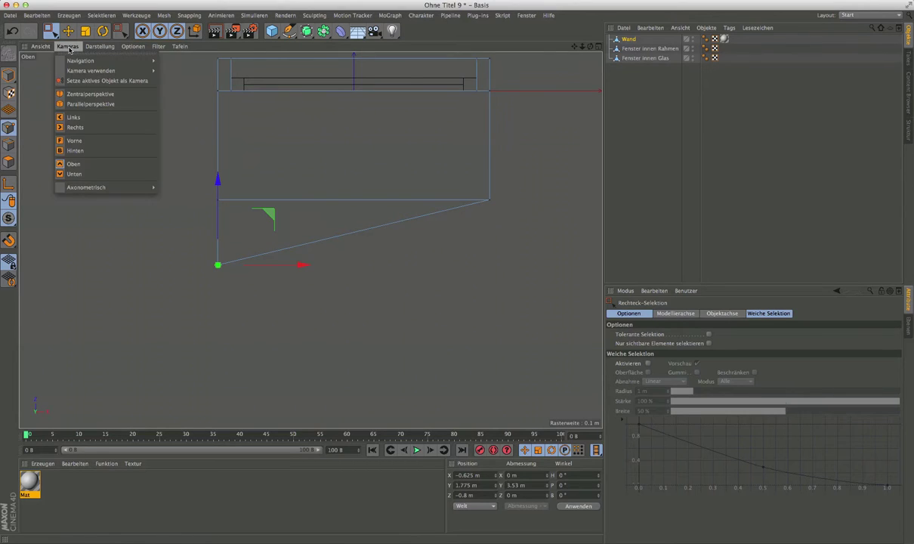
pyautogui.click(156, 47)
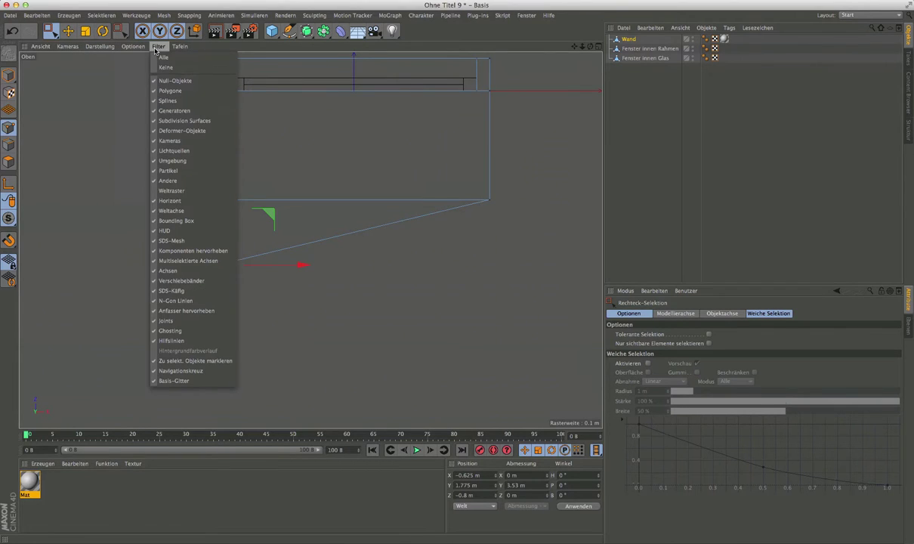
pyautogui.click(167, 190)
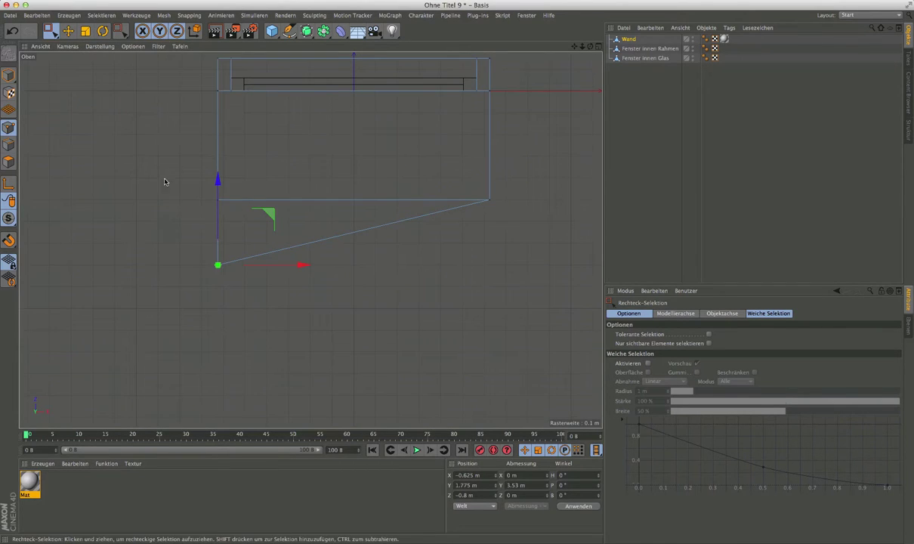
pyautogui.scroll(3, 217, 254)
pyautogui.scroll(2, 217, 254)
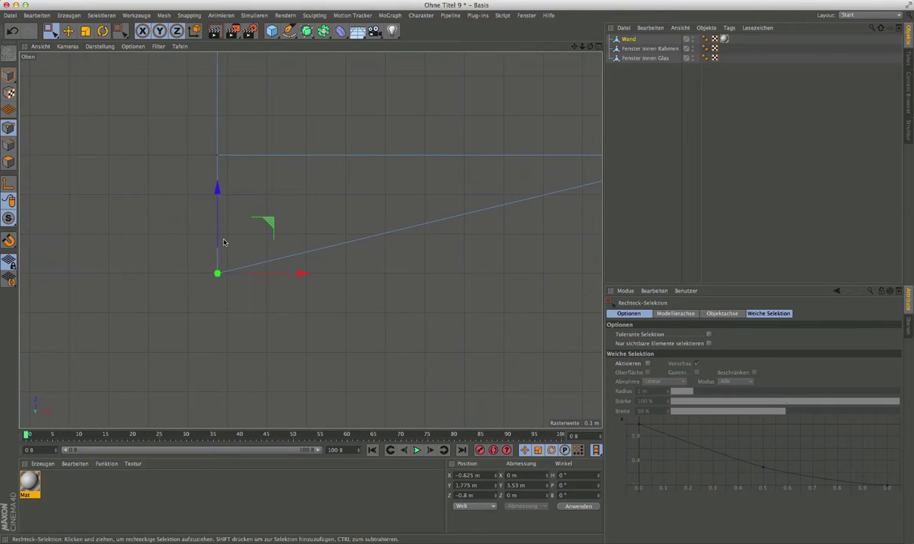
pyautogui.scroll(2, 232, 266)
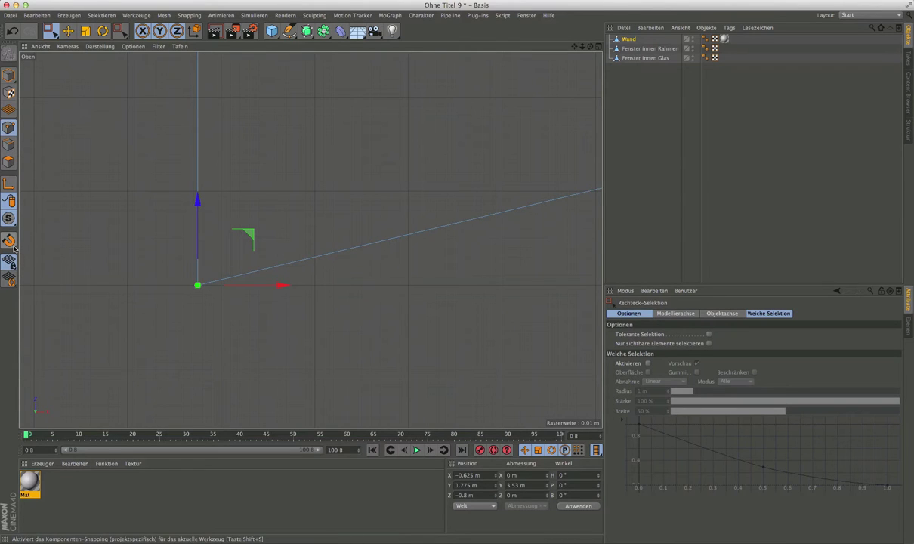
# Tear off the Snapping palette and enable snapping, working-plane snapping and grid-point snapping
pyautogui.moveTo(13, 247); pyautogui.dragTo(96, 195)
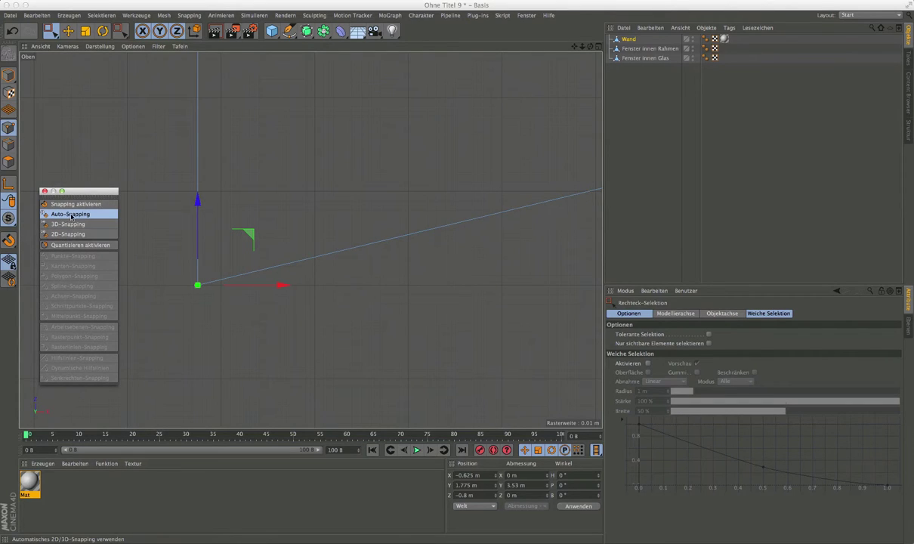
pyautogui.click(45, 191)
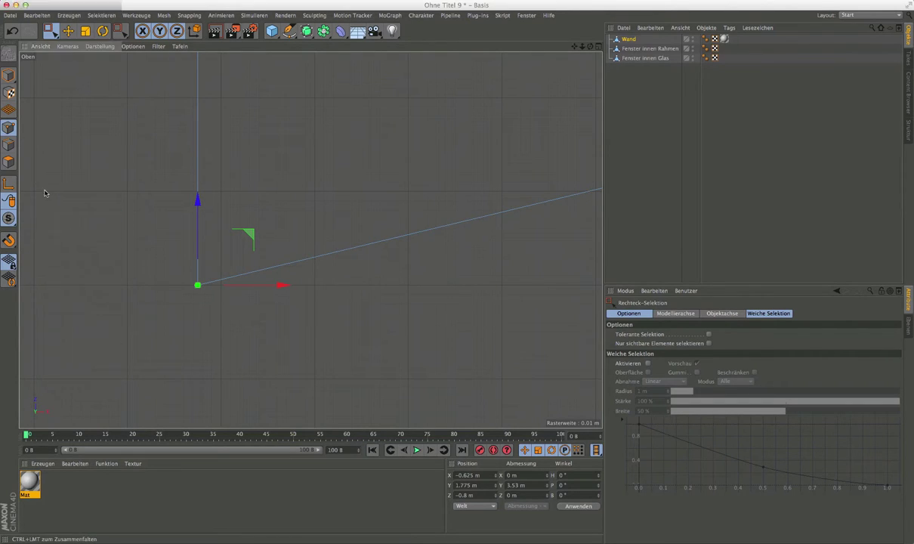
pyautogui.click(10, 242)
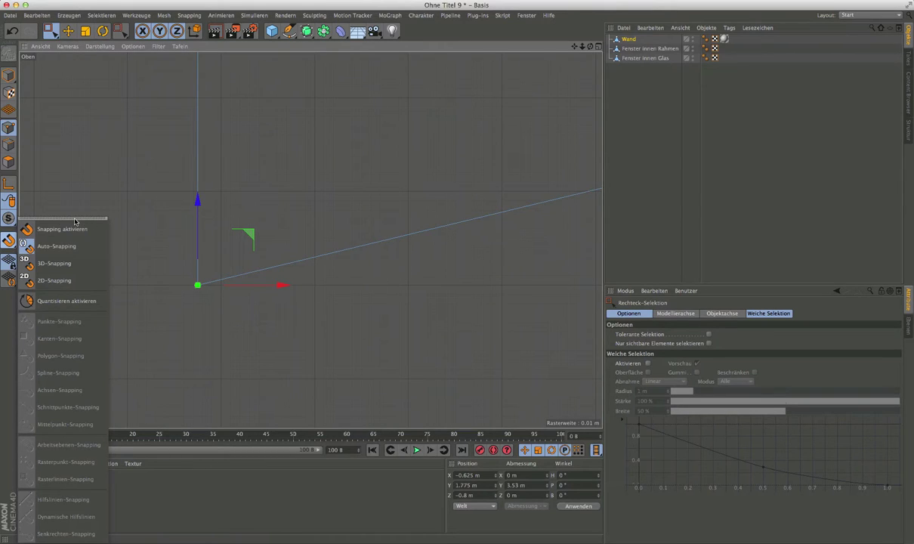
pyautogui.moveTo(74, 220); pyautogui.dragTo(88, 209)
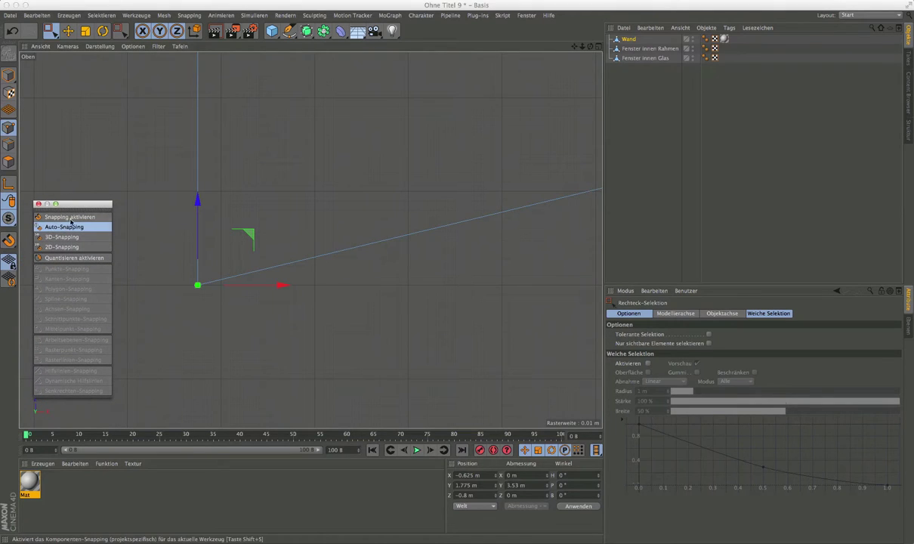
pyautogui.click(78, 218)
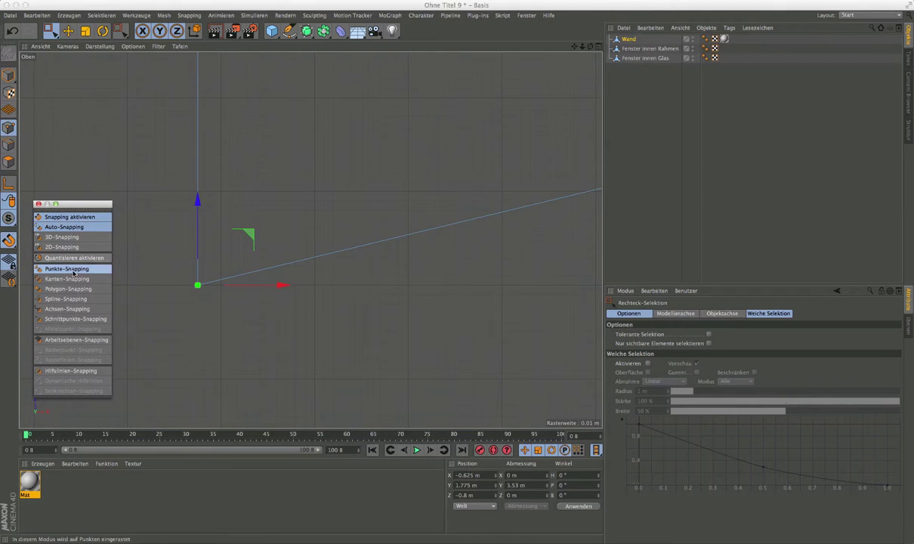
pyautogui.click(67, 341)
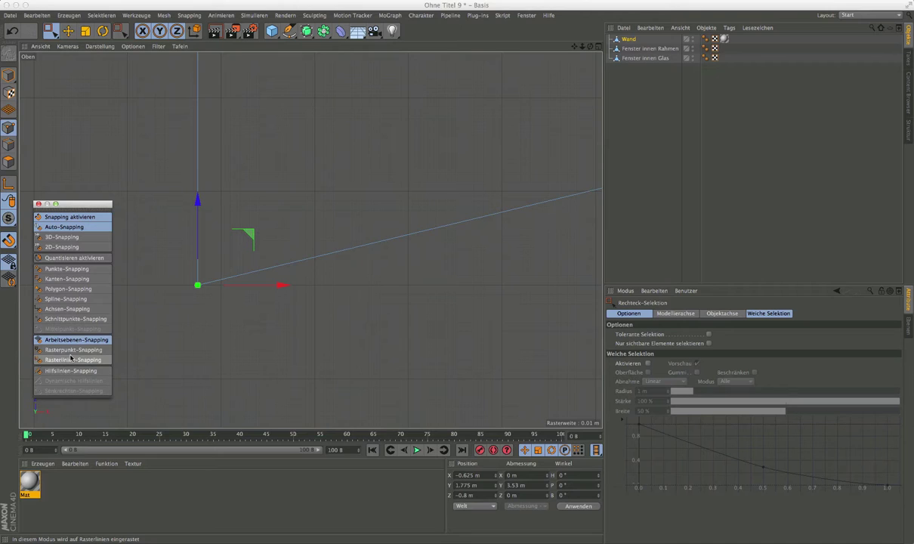
pyautogui.click(73, 350)
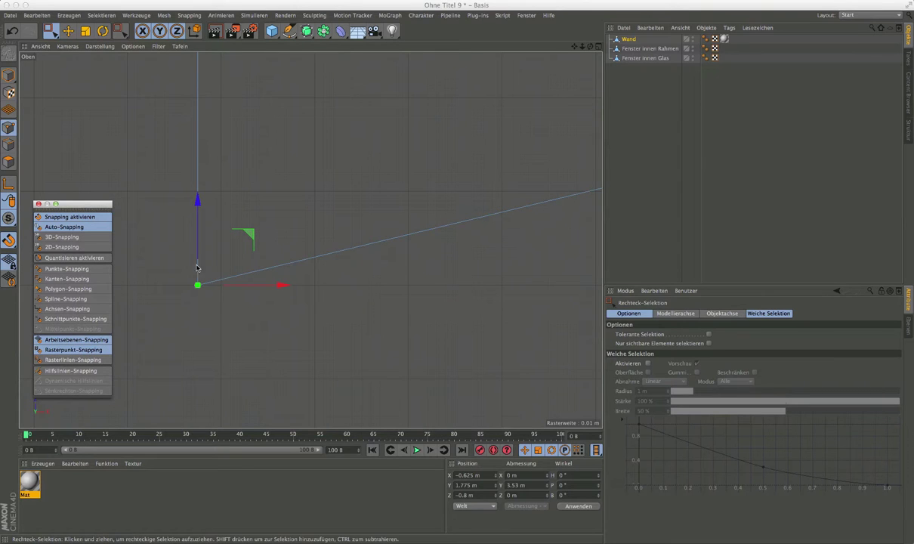
# Slide the wall's front corner point along X from -0.625 m to -0.525 m, undoing an overshoot
pyautogui.moveTo(196, 268)
pyautogui.mouseDown()
pyautogui.moveTo(218, 287)
pyautogui.moveTo(179, 288)
pyautogui.moveTo(190, 284)
pyautogui.moveTo(167, 276)
pyautogui.mouseUp()
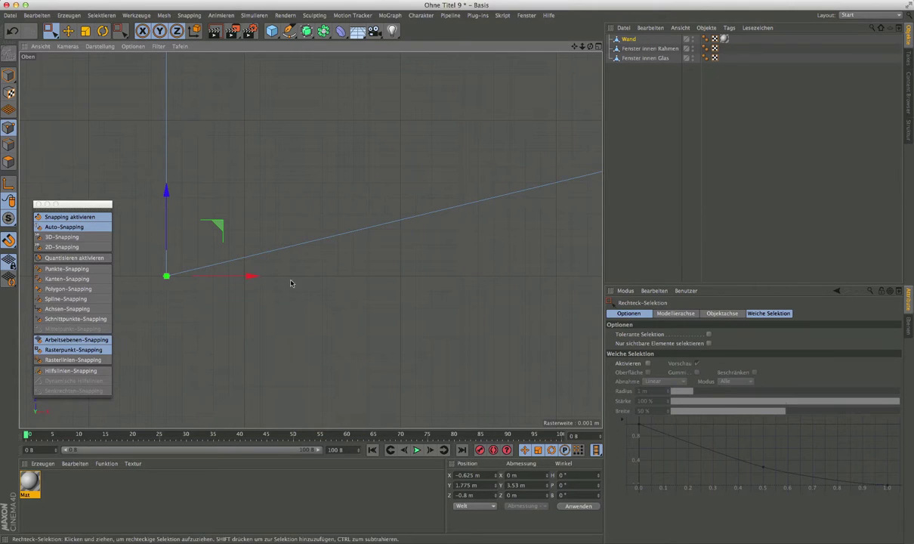
pyautogui.moveTo(252, 276); pyautogui.dragTo(420, 293)
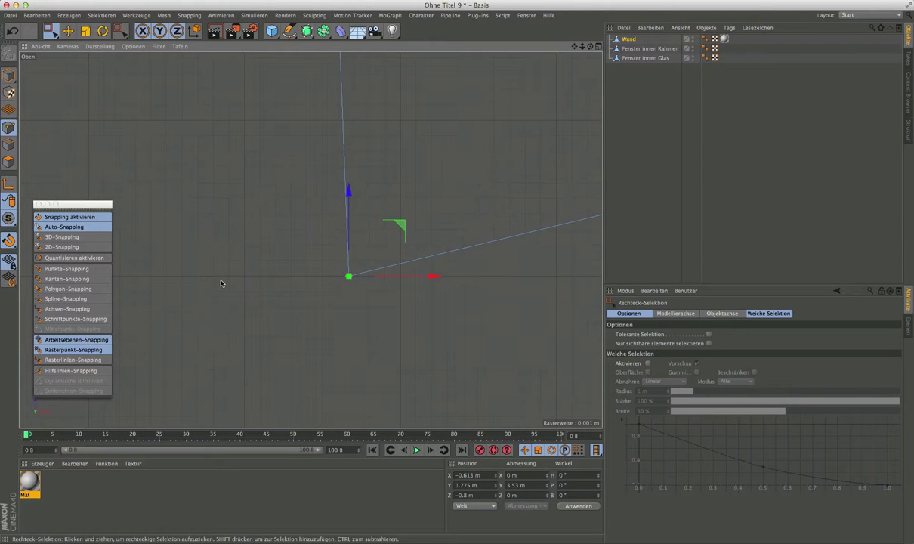
pyautogui.hotkey('ctrl', 'z')
pyautogui.keyDown('alt'); pyautogui.moveTo(221, 284); pyautogui.dragTo(264, 287, button='middle'); pyautogui.keyUp('alt')
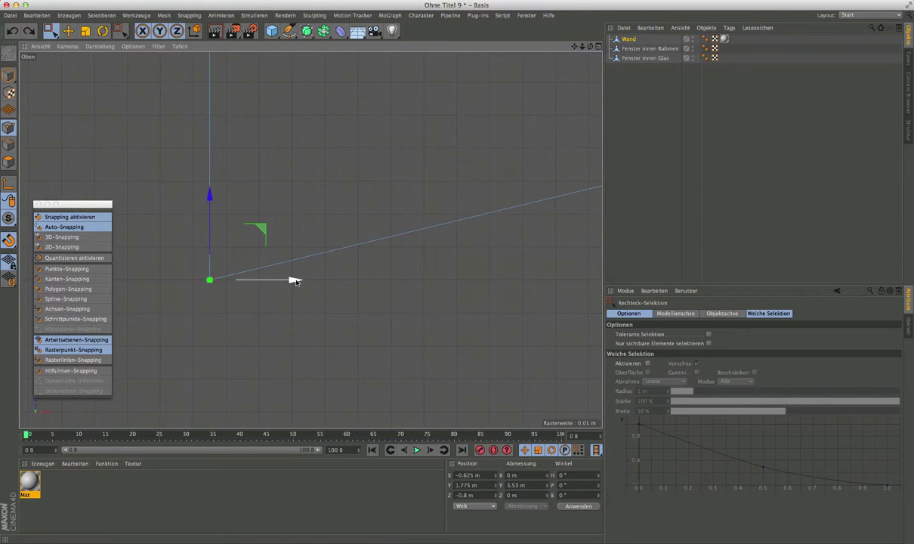
pyautogui.moveTo(295, 281)
pyautogui.mouseDown()
pyautogui.moveTo(542, 272)
pyautogui.moveTo(635, 280)
pyautogui.moveTo(620, 279)
pyautogui.mouseUp()
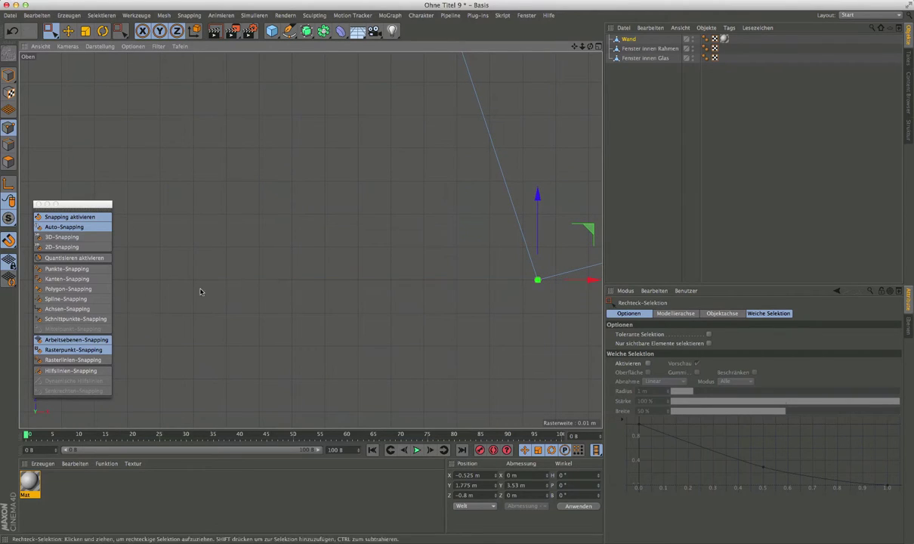
pyautogui.scroll(-5, 228, 320)
pyautogui.scroll(-3, 228, 323)
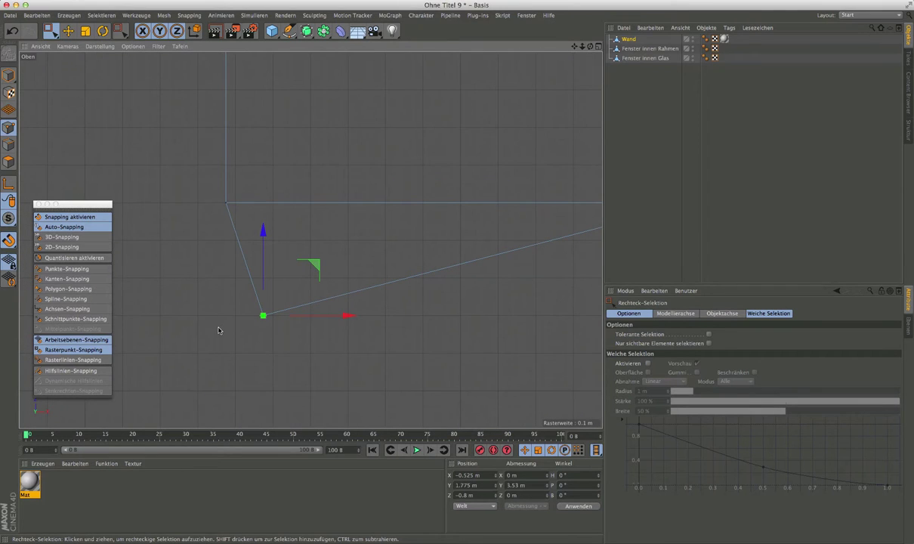
pyautogui.scroll(-2, 221, 330)
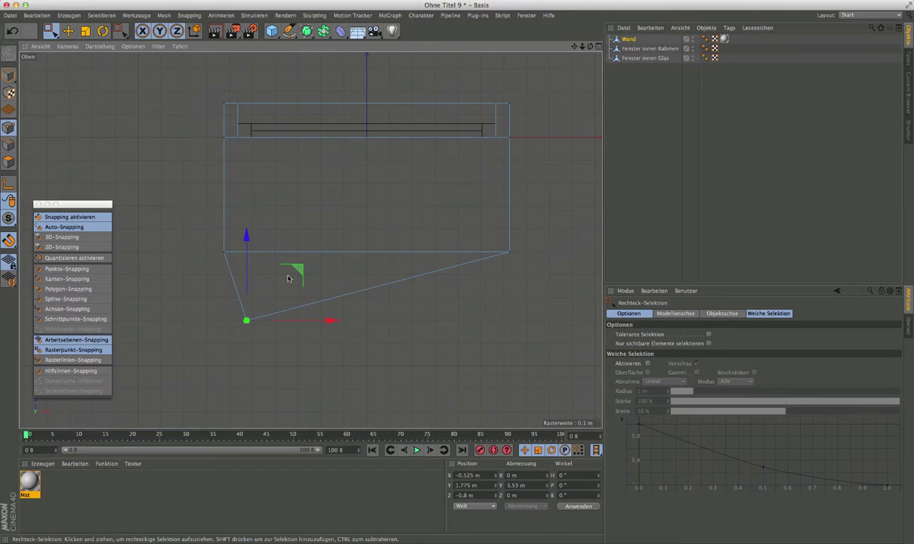
pyautogui.scroll(3, 254, 317)
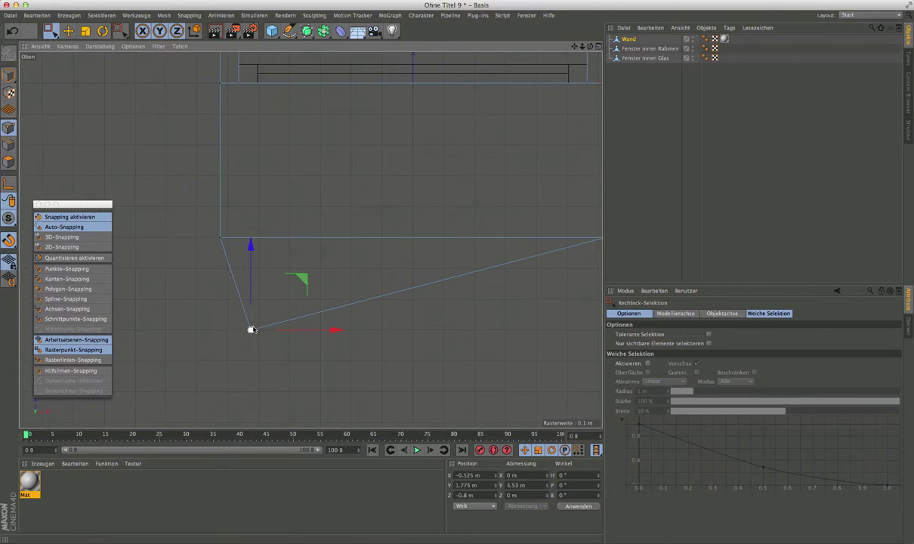
pyautogui.scroll(-4, 252, 327)
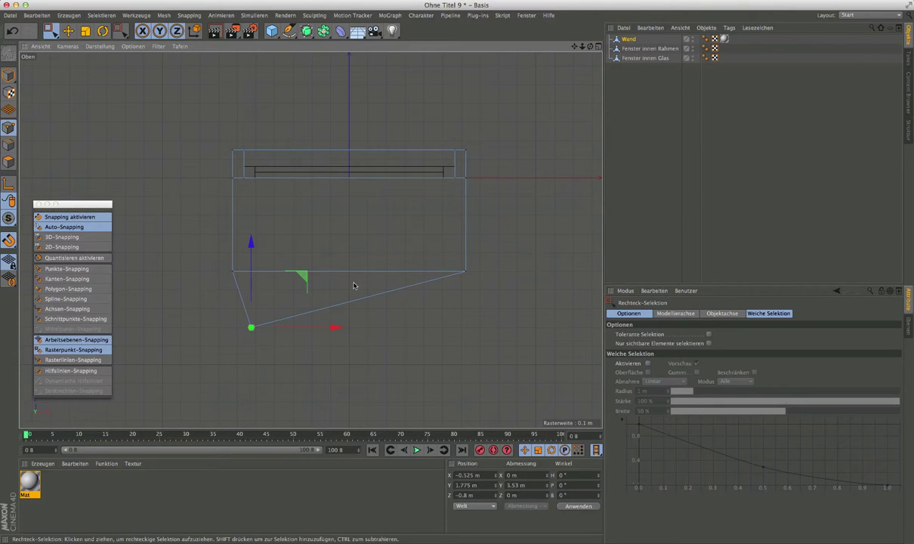
# Switch to the four-view layout, then turn snapping off and close the Snapping palette
pyautogui.click(598, 46)
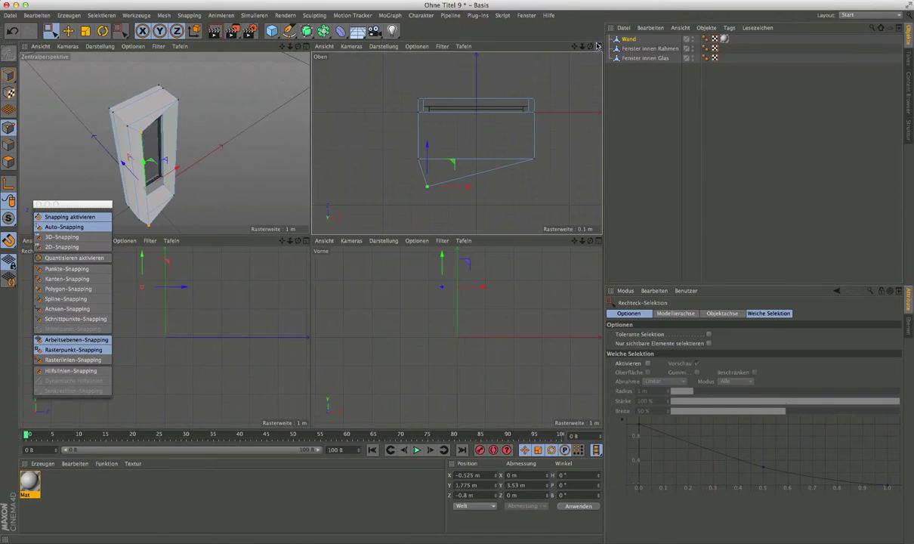
pyautogui.scroll(2, 108, 165)
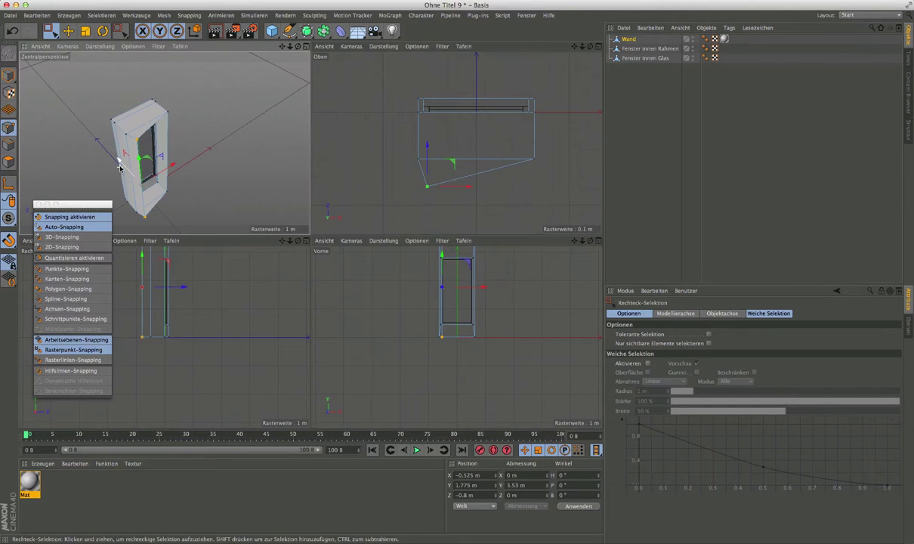
pyautogui.scroll(2, 92, 173)
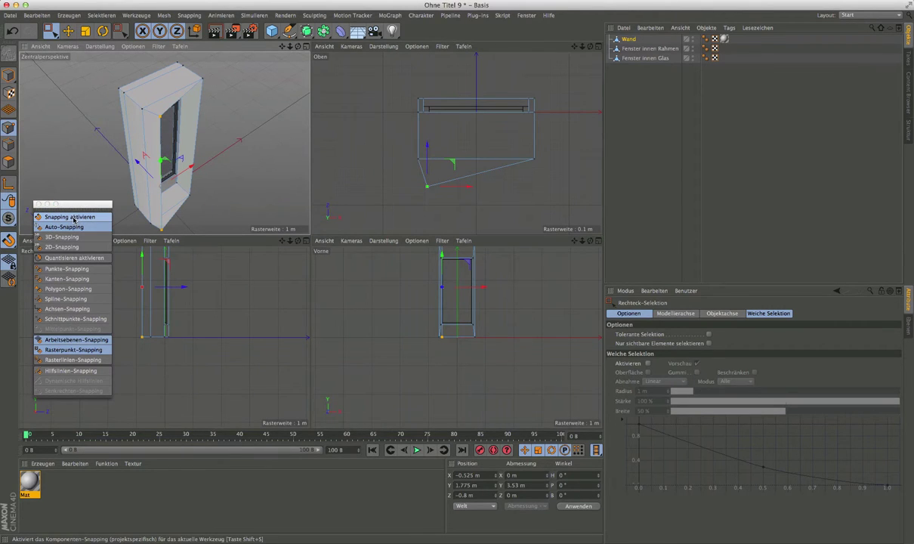
pyautogui.click(73, 219)
pyautogui.click(38, 204)
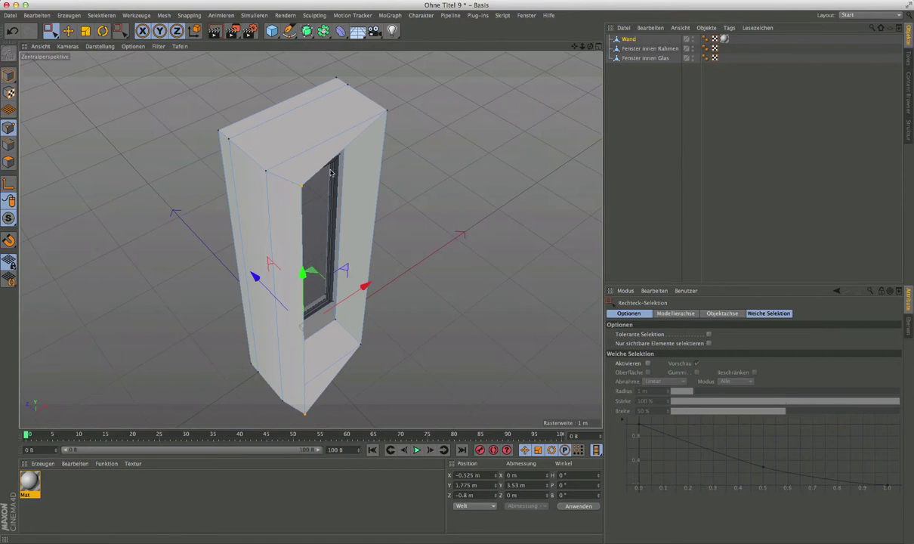
# Maximize the perspective view, activate Move, and clear the point and Wand selections
pyautogui.middleClick(292, 87)
pyautogui.scroll(-2, 324, 141)
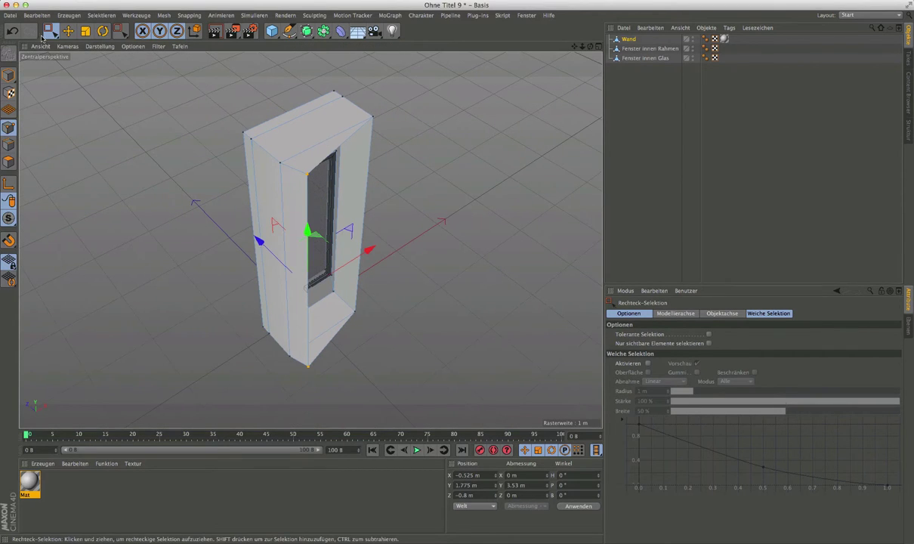
pyautogui.click(68, 30)
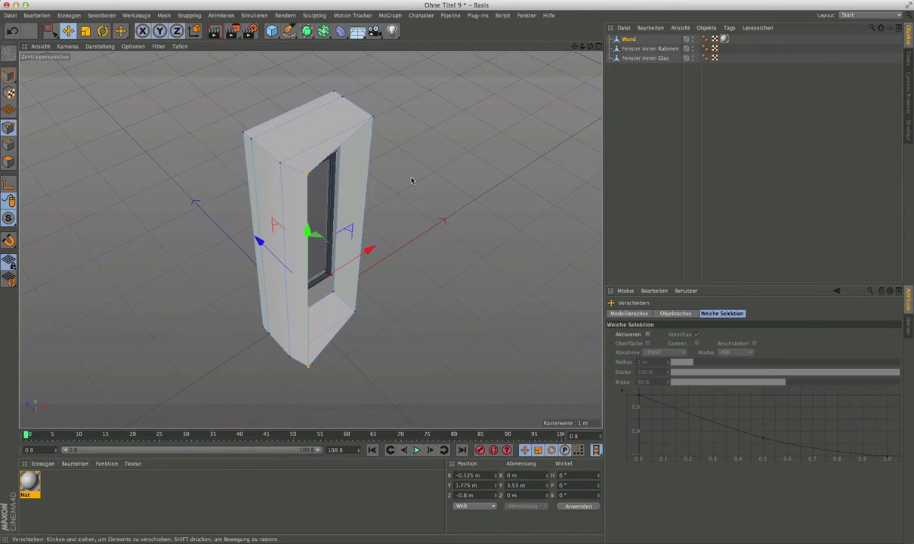
pyautogui.click(442, 149)
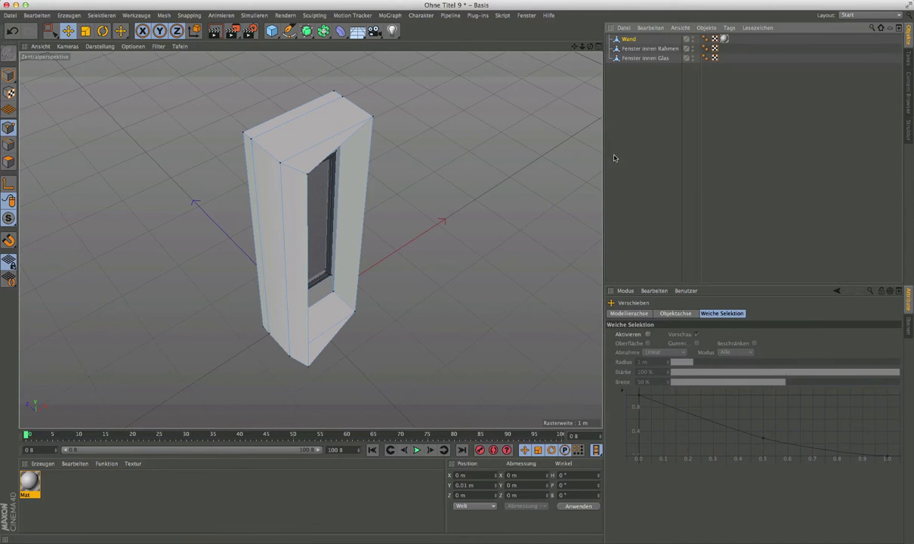
pyautogui.click(180, 99)
pyautogui.click(74, 47)
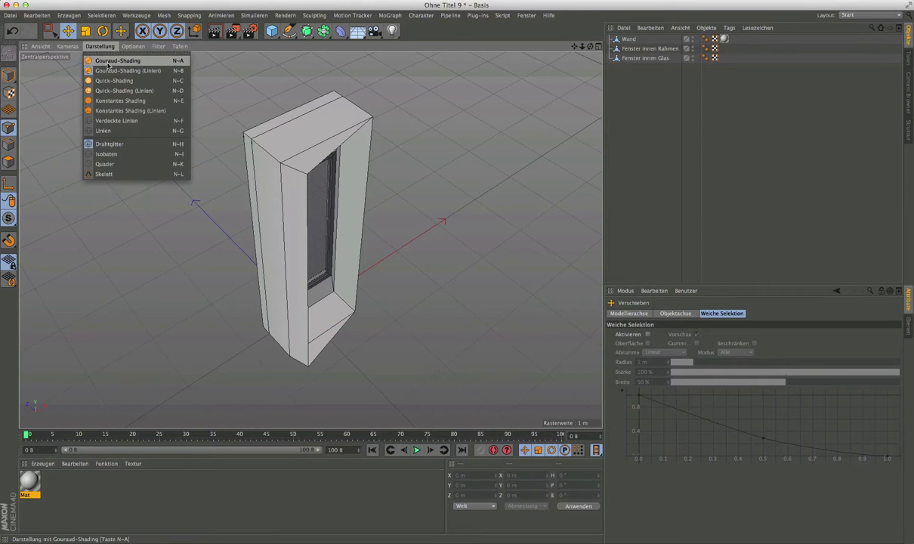
# Switch to Gouraud shading without lines and confirm Wand's Phong tag smooths up to 40°
pyautogui.click(106, 60)
pyautogui.moveTo(293, 170)
pyautogui.keyDown('alt'); pyautogui.mouseDown()
pyautogui.moveTo(251, 227)
pyautogui.moveTo(283, 180)
pyautogui.moveTo(289, 202)
pyautogui.mouseUp(); pyautogui.keyUp('alt')
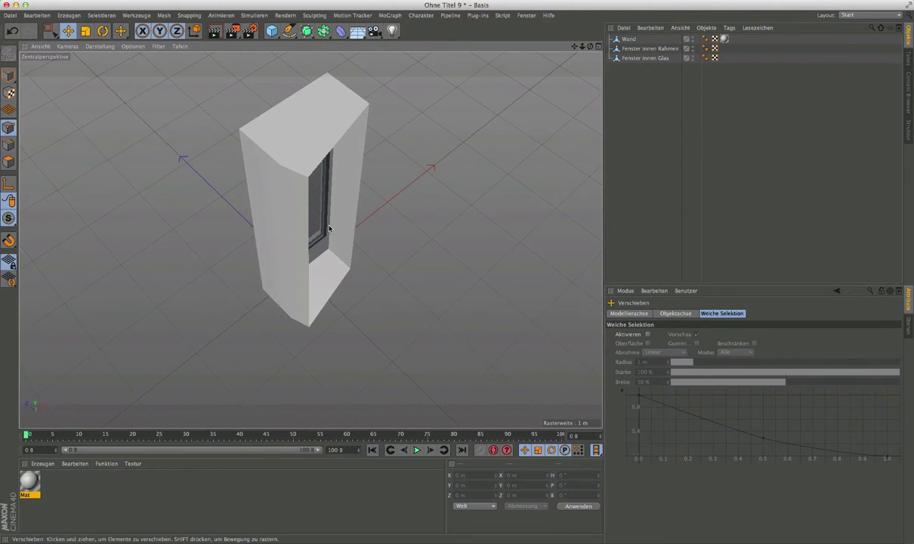
pyautogui.click(623, 39)
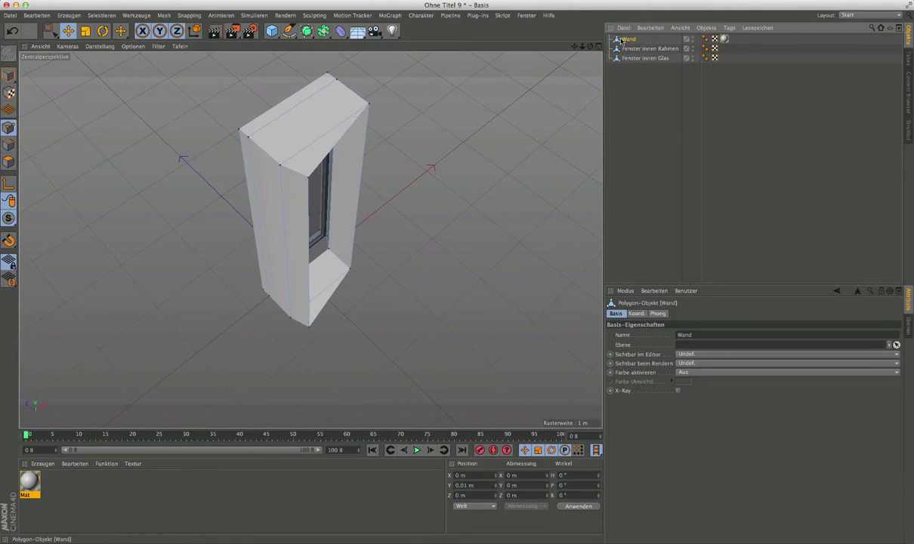
pyautogui.click(706, 40)
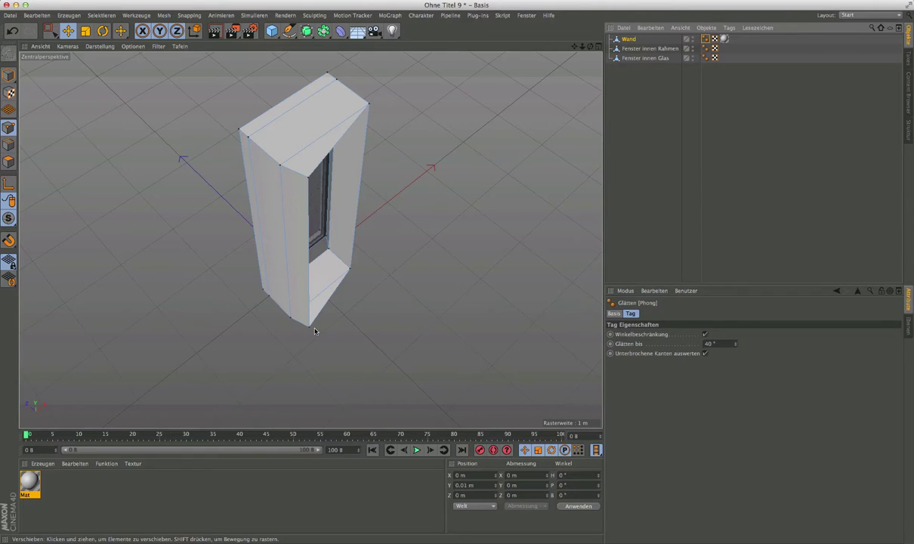
pyautogui.click(639, 190)
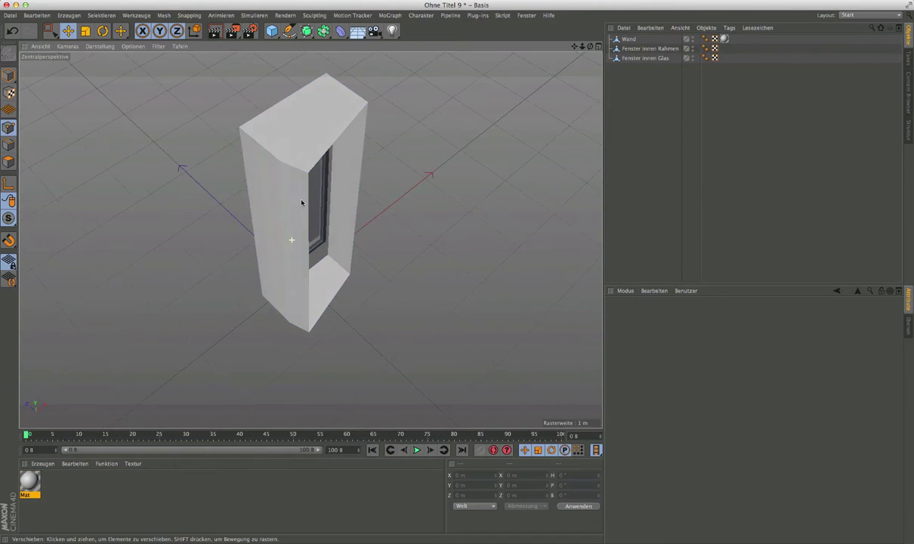
pyautogui.moveTo(292, 241)
pyautogui.keyDown('alt'); pyautogui.mouseDown()
pyautogui.moveTo(344, 123)
pyautogui.moveTo(309, 108)
pyautogui.moveTo(286, 220)
pyautogui.moveTo(517, 129)
pyautogui.mouseUp(); pyautogui.keyUp('alt')
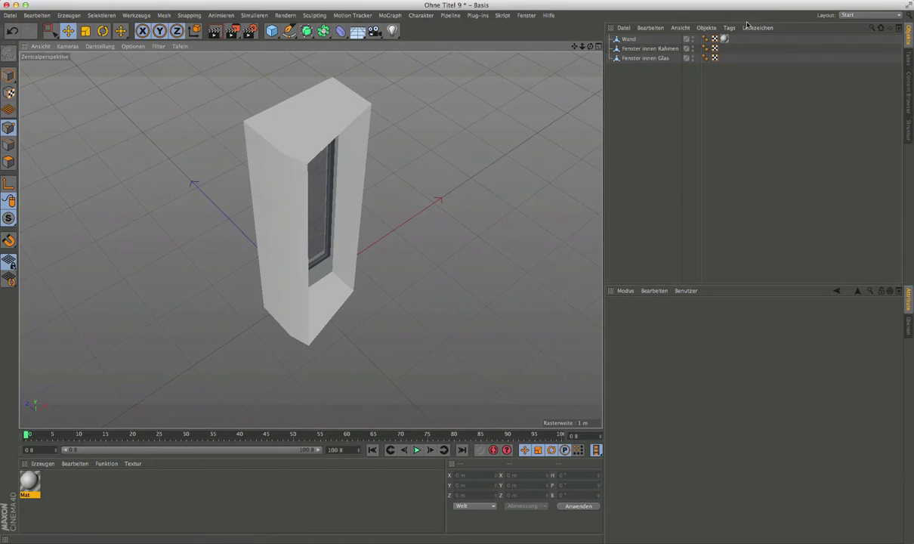
pyautogui.click(715, 40)
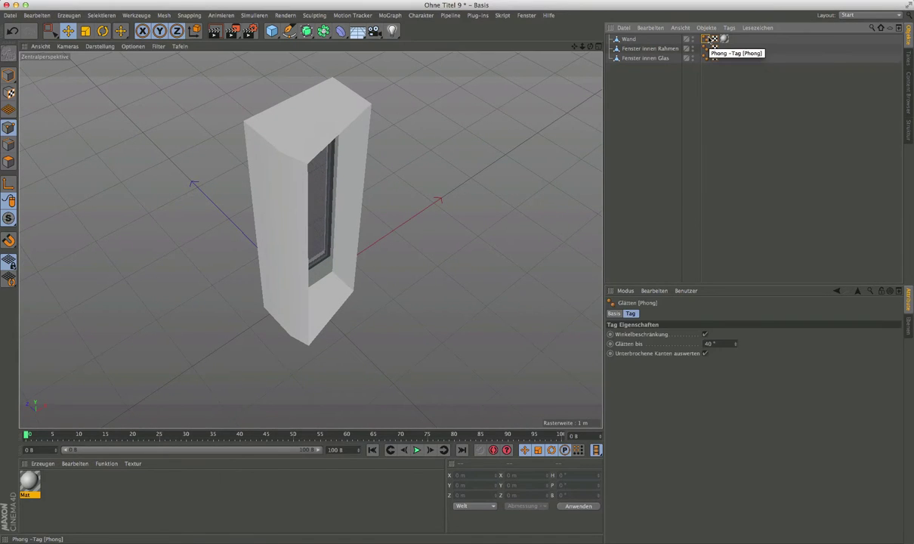
pyautogui.click(665, 114)
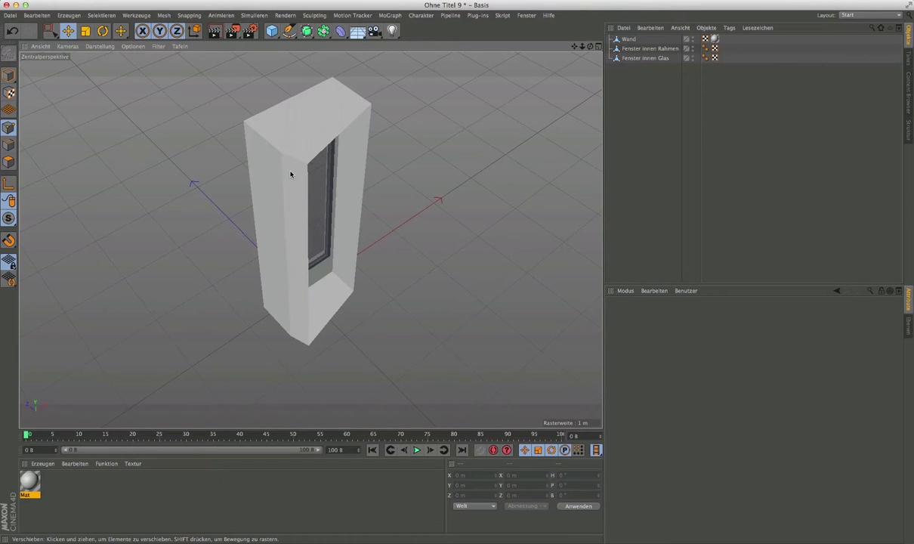
pyautogui.moveTo(291, 174)
pyautogui.keyDown('alt'); pyautogui.mouseDown()
pyautogui.moveTo(189, 173)
pyautogui.moveTo(161, 187)
pyautogui.moveTo(133, 159)
pyautogui.moveTo(162, 122)
pyautogui.moveTo(235, 111)
pyautogui.moveTo(284, 185)
pyautogui.mouseUp(); pyautogui.keyUp('alt')
# Orbit around the wall to inspect the slanted reveal and window opening, with Move active
pyautogui.keyDown('alt'); pyautogui.moveTo(245, 189); pyautogui.dragTo(281, 170); pyautogui.keyUp('alt')
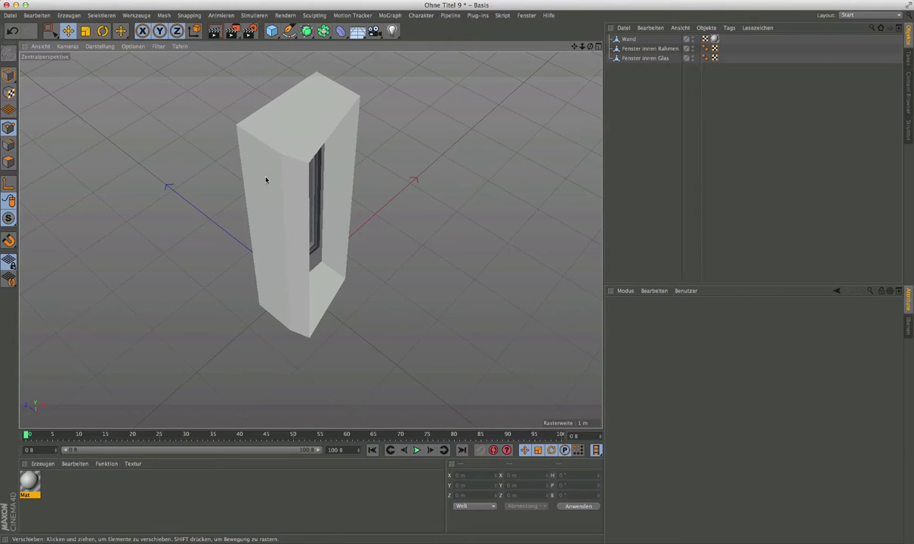
pyautogui.moveTo(286, 177)
pyautogui.keyDown('alt'); pyautogui.mouseDown()
pyautogui.moveTo(307, 199)
pyautogui.moveTo(288, 197)
pyautogui.moveTo(287, 166)
pyautogui.mouseUp(); pyautogui.keyUp('alt')
pyautogui.moveTo(285, 263)
pyautogui.keyDown('alt'); pyautogui.mouseDown()
pyautogui.moveTo(355, 194)
pyautogui.moveTo(331, 106)
pyautogui.moveTo(297, 114)
pyautogui.moveTo(280, 221)
pyautogui.moveTo(288, 223)
pyautogui.mouseUp(); pyautogui.keyUp('alt')
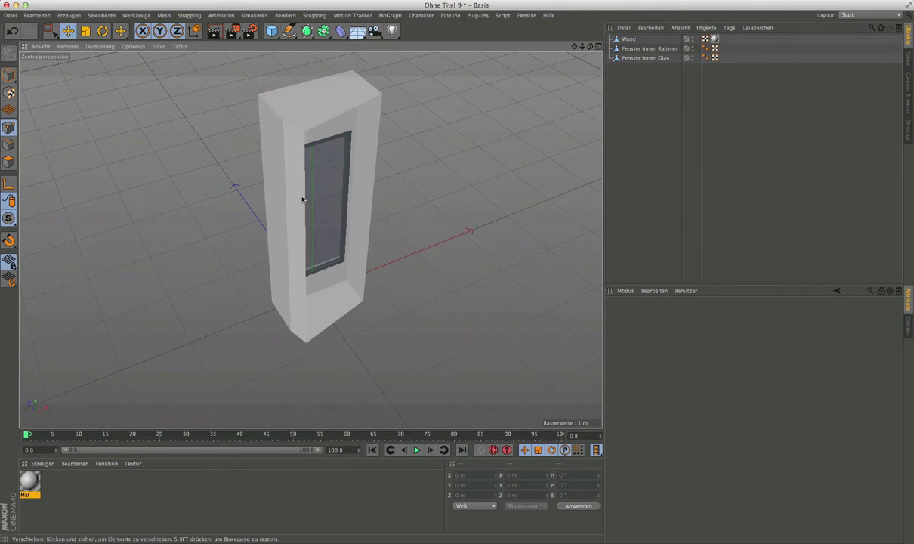
pyautogui.moveTo(288, 188)
pyautogui.keyDown('alt'); pyautogui.mouseDown()
pyautogui.moveTo(309, 238)
pyautogui.moveTo(293, 230)
pyautogui.mouseUp(); pyautogui.keyUp('alt')
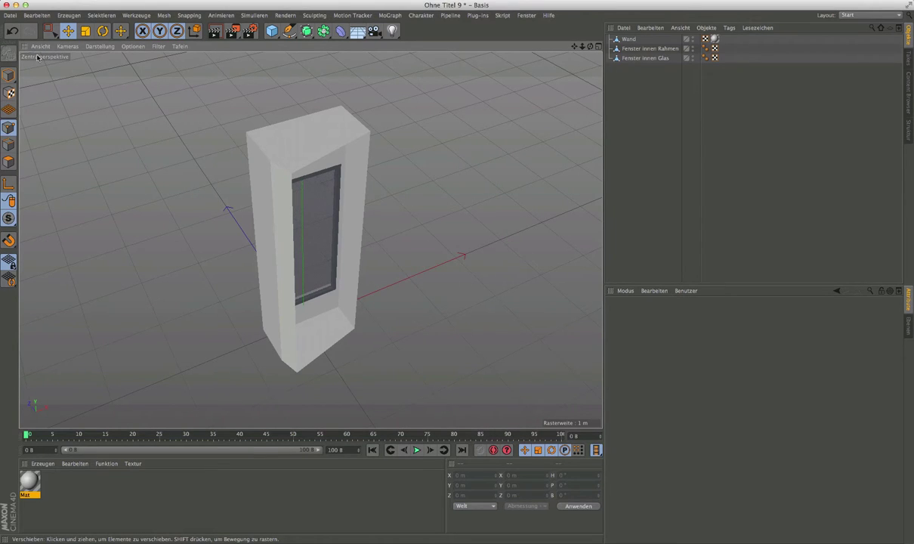
pyautogui.click(67, 30)
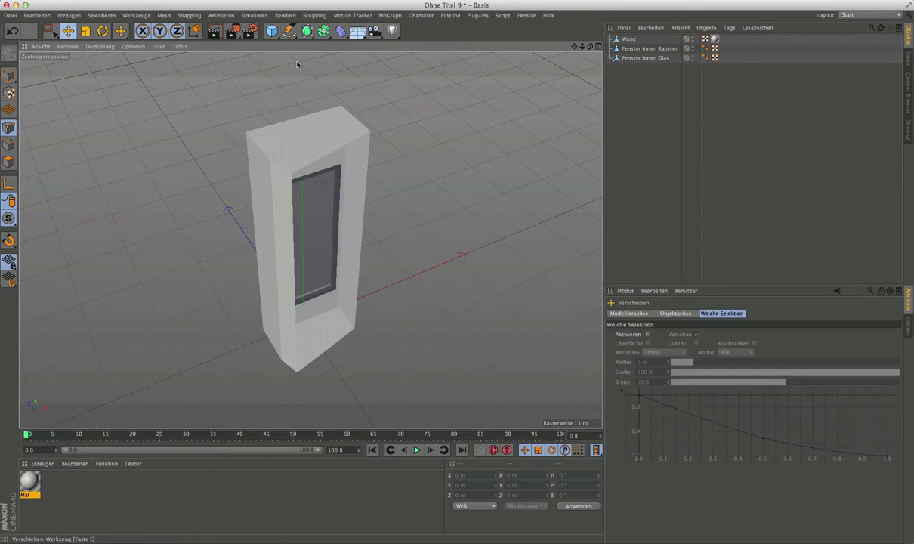
# Delete the Wand box's front polygon in Polygon mode, then clear the face selection
pyautogui.click(616, 41)
pyautogui.keyDown('alt'); pyautogui.moveTo(265, 248); pyautogui.dragTo(270, 240); pyautogui.keyUp('alt')
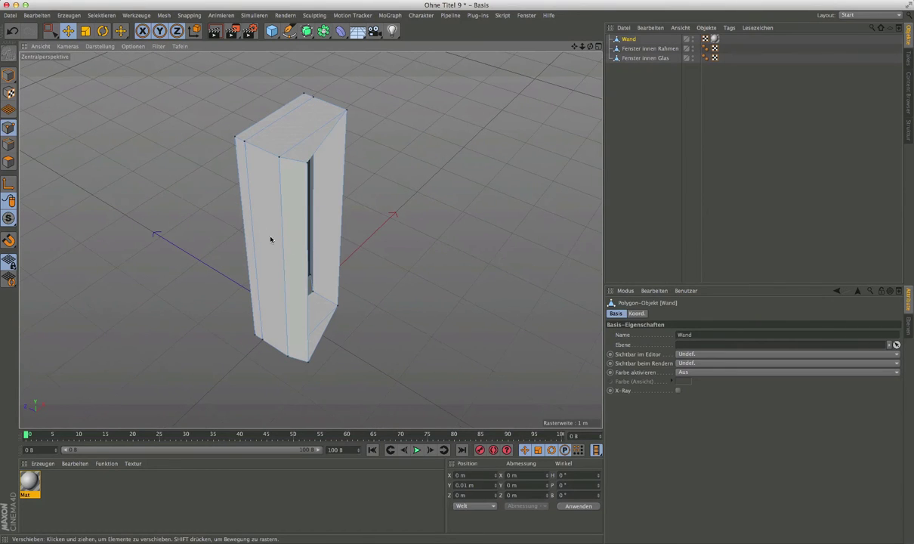
pyautogui.click(8, 161)
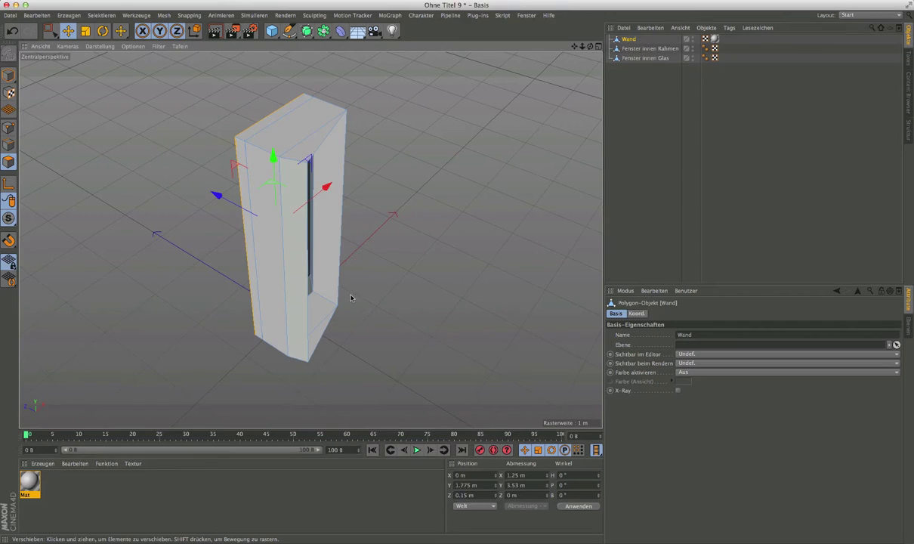
pyautogui.click(274, 271)
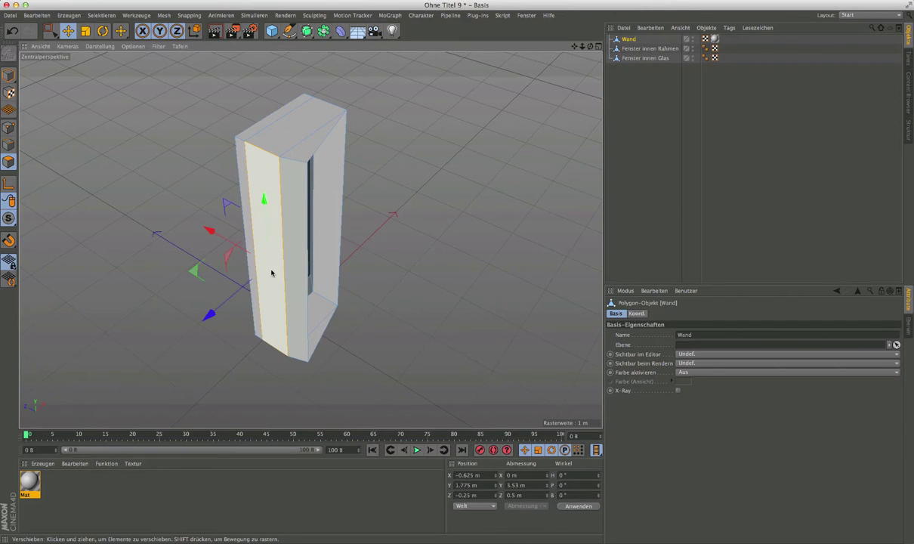
pyautogui.press('Delete')
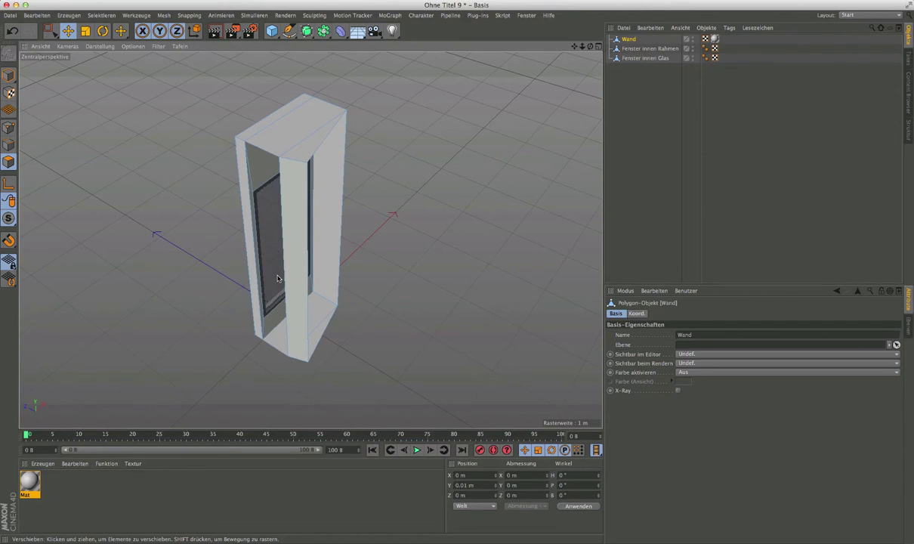
pyautogui.click(329, 267)
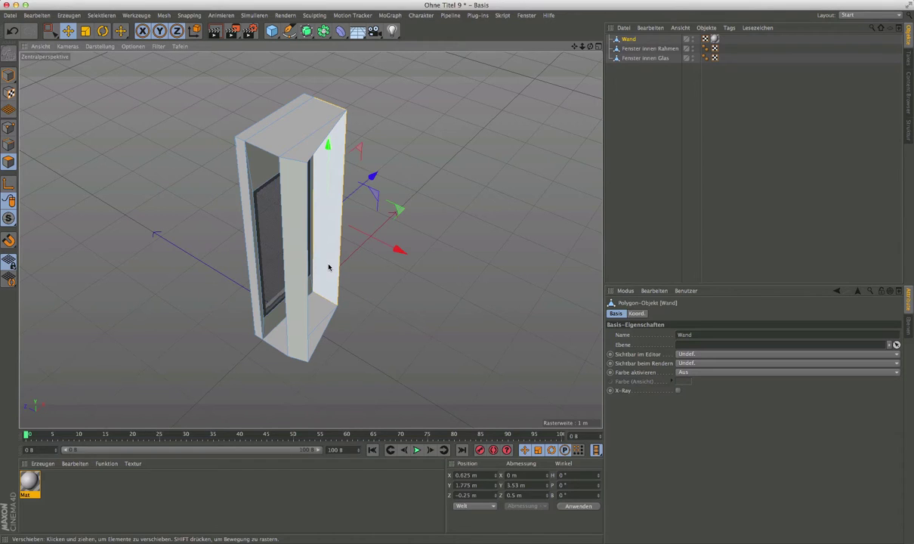
pyautogui.moveTo(330, 267)
pyautogui.keyDown('alt'); pyautogui.mouseDown()
pyautogui.moveTo(191, 277)
pyautogui.moveTo(249, 283)
pyautogui.moveTo(358, 272)
pyautogui.moveTo(279, 196)
pyautogui.moveTo(291, 162)
pyautogui.moveTo(310, 260)
pyautogui.mouseUp(); pyautogui.keyUp('alt')
pyautogui.click(346, 264)
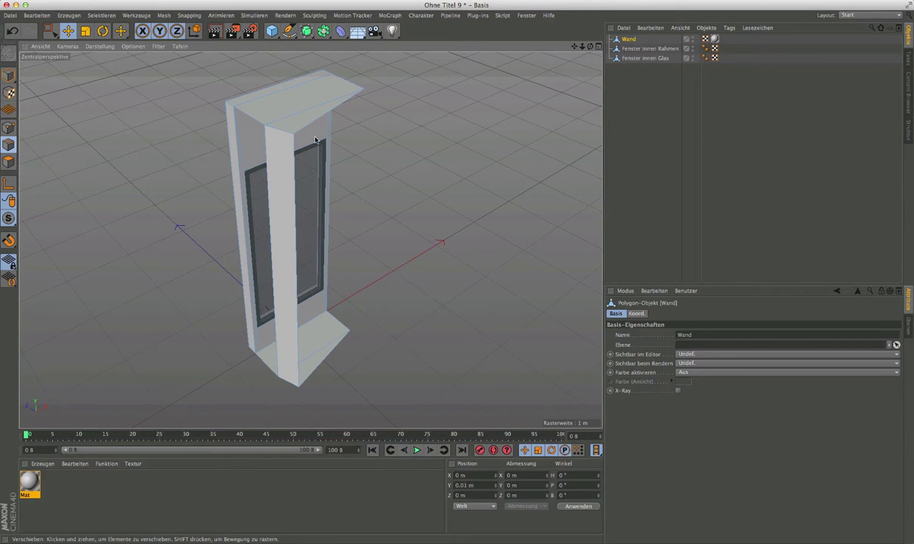
# Bridge the Wand box's open edges with Brücke to add a closing front face
pyautogui.rightClick(345, 116)
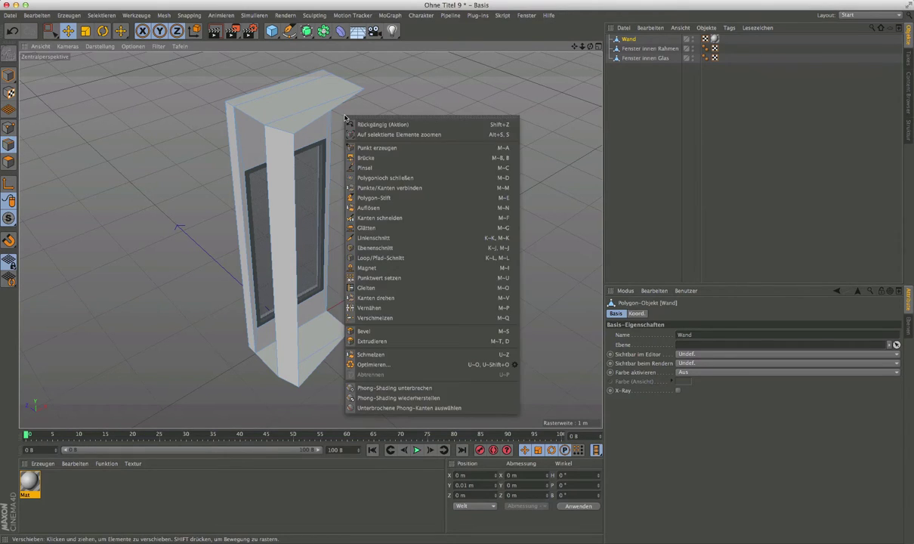
pyautogui.click(379, 159)
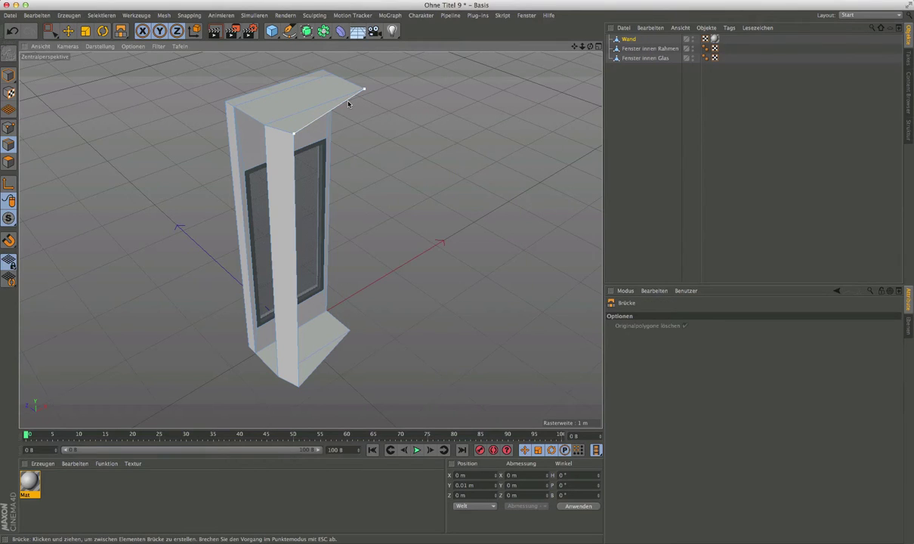
pyautogui.moveTo(349, 103); pyautogui.dragTo(363, 219)
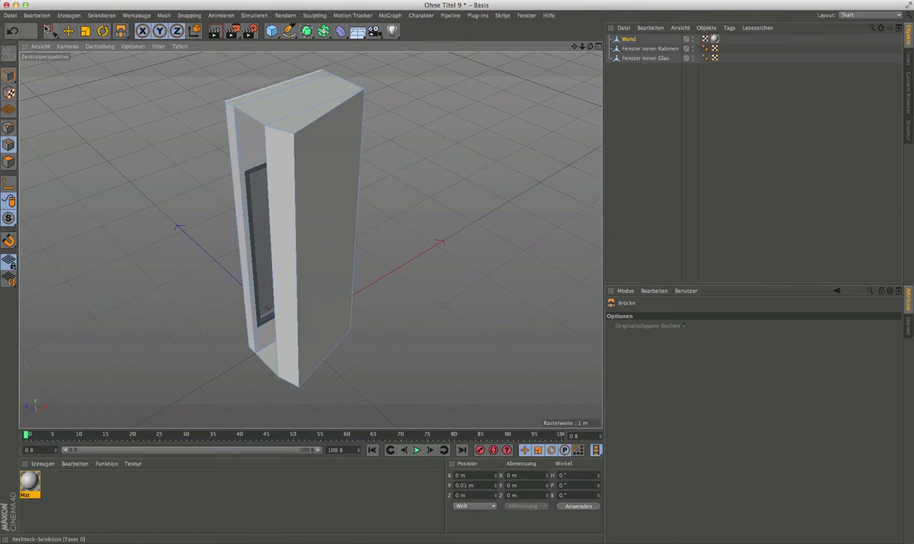
pyautogui.click(68, 30)
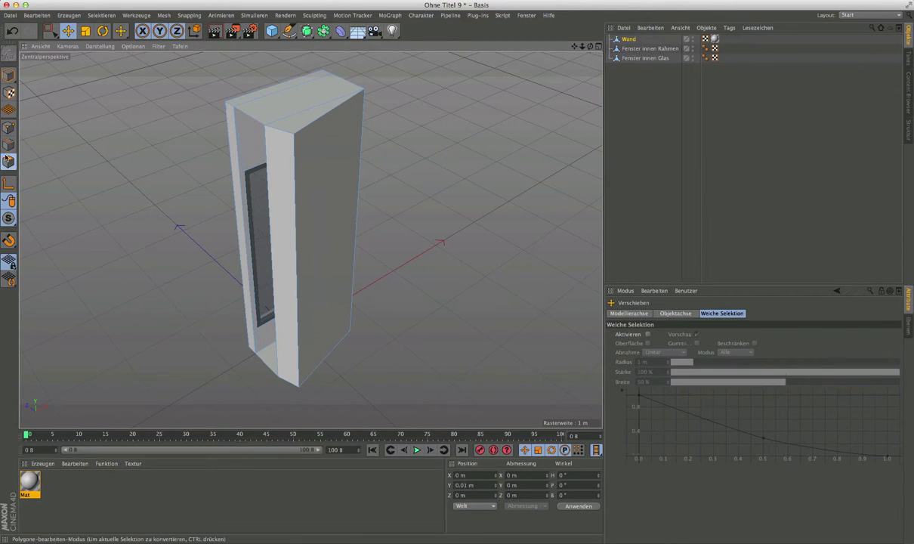
# Inset the new front polygon with Innen extrudieren at a 0.06 m offset
pyautogui.click(308, 175)
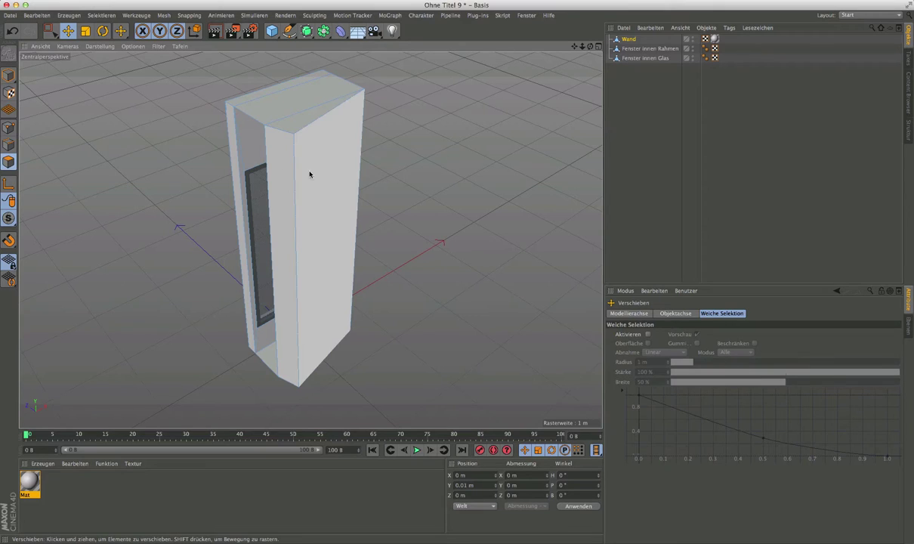
pyautogui.rightClick(342, 141)
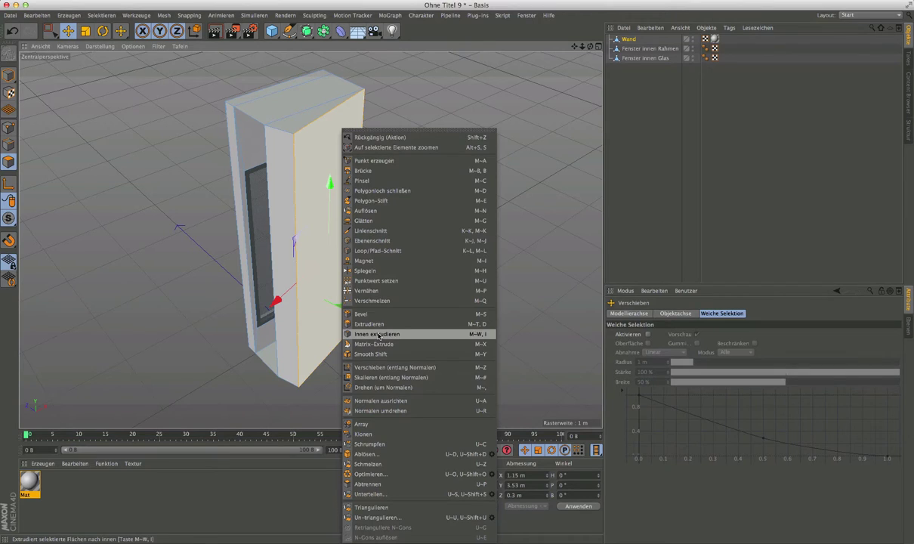
pyautogui.click(378, 335)
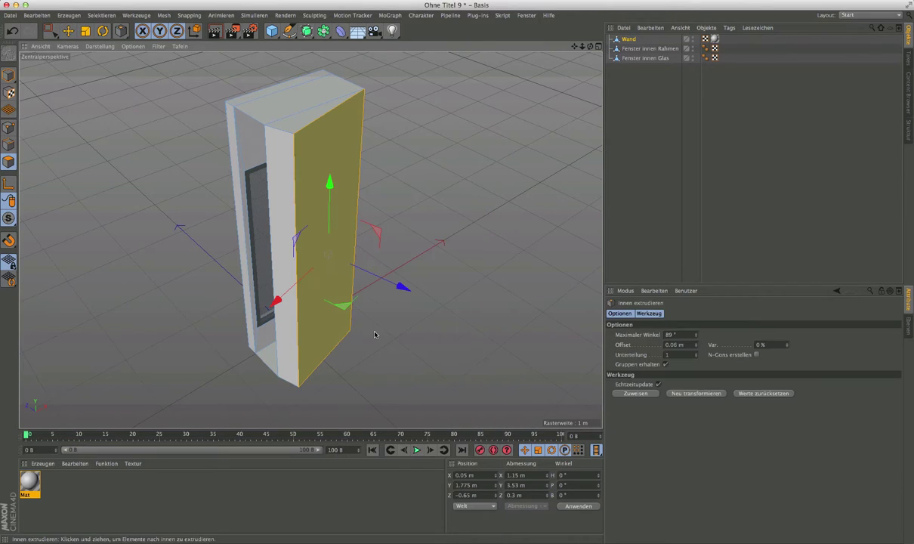
pyautogui.click(687, 394)
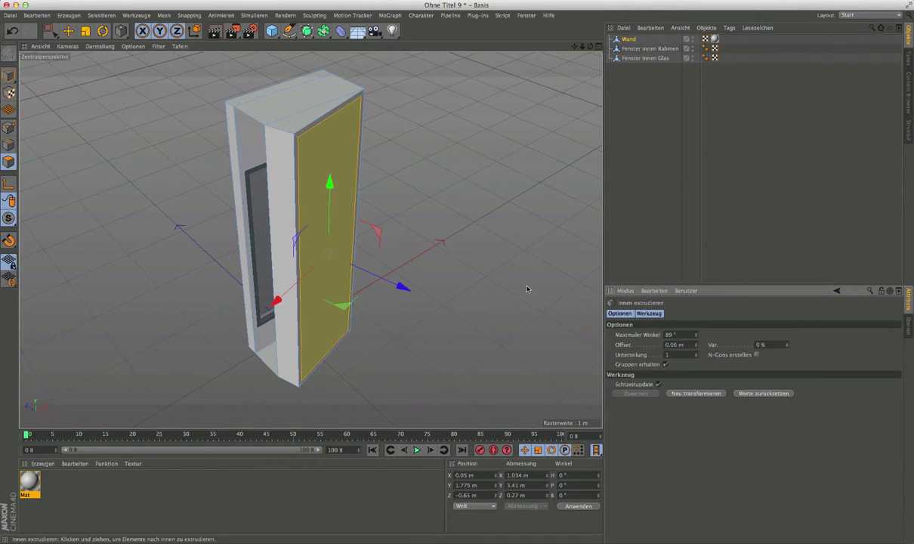
pyautogui.moveTo(401, 138)
pyautogui.mouseDown()
pyautogui.moveTo(348, 298)
pyautogui.moveTo(359, 231)
pyautogui.mouseUp()
pyautogui.click(478, 15)
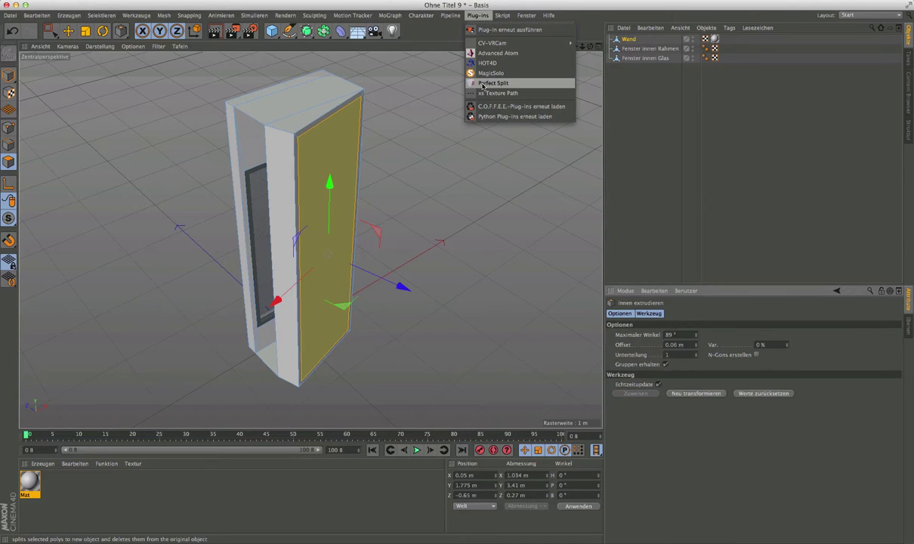
# Split the inset panel into Wan.split.4 with Perfect Split and hide it in the editor
pyautogui.click(415, 102)
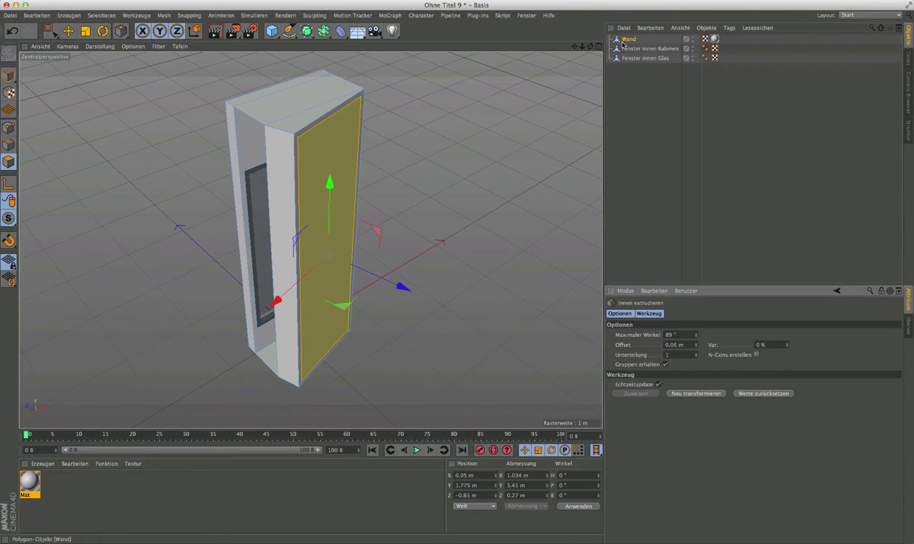
pyautogui.click(474, 16)
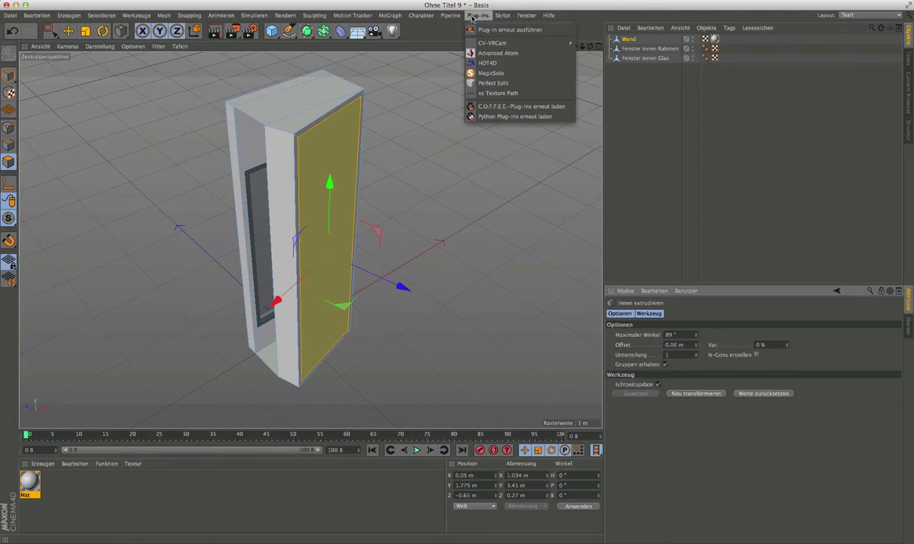
pyautogui.click(492, 83)
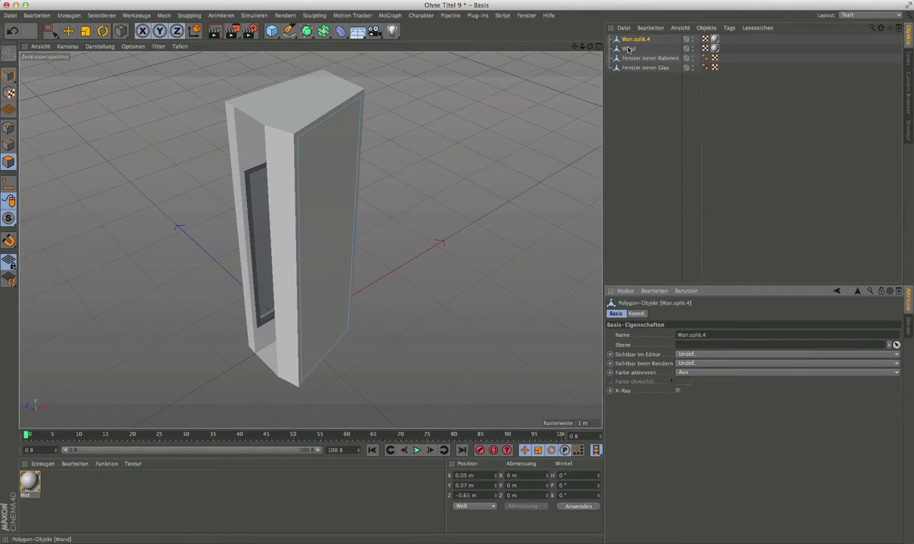
pyautogui.doubleClick(692, 38)
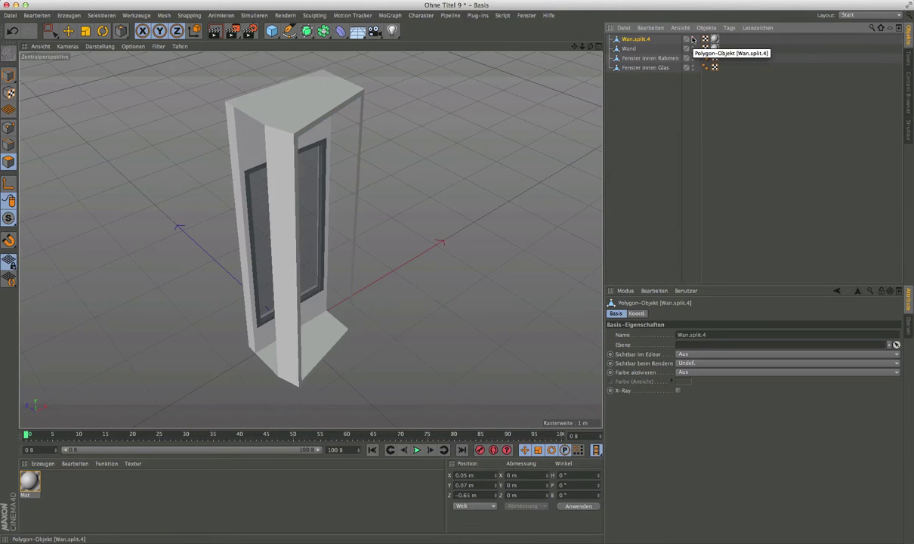
# Switch to Gouraud shading with lines and unhide Wan.split.4, working in Model mode
pyautogui.click(102, 47)
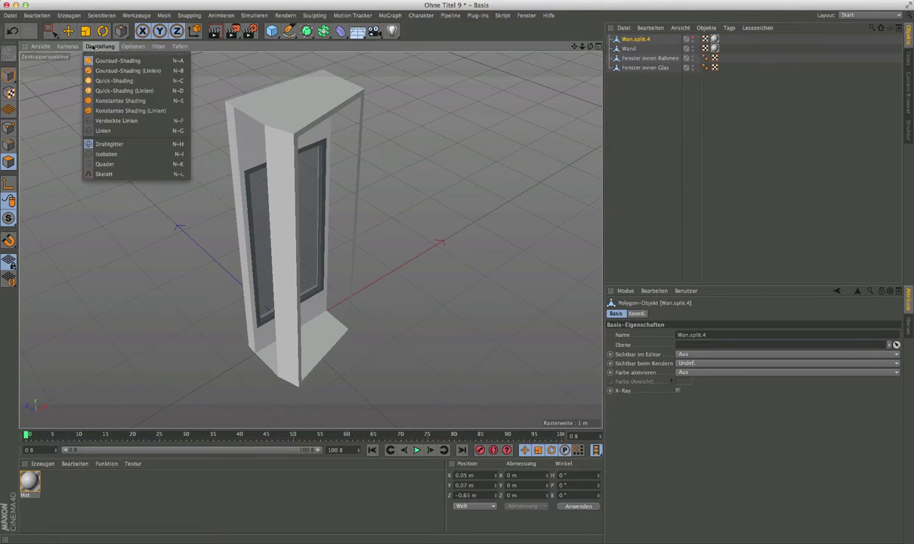
pyautogui.click(106, 73)
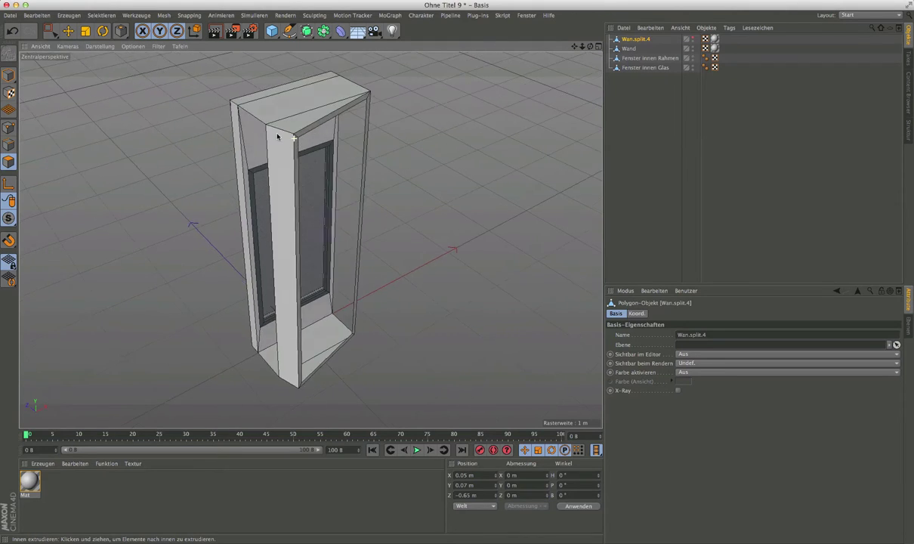
pyautogui.keyDown('alt'); pyautogui.moveTo(281, 134); pyautogui.dragTo(284, 128); pyautogui.keyUp('alt')
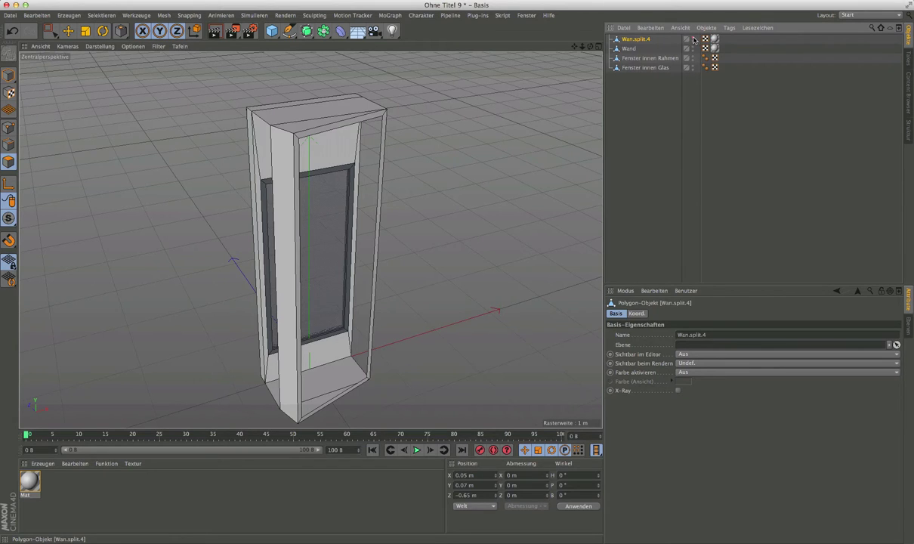
pyautogui.hotkey('ctrl', 'z')
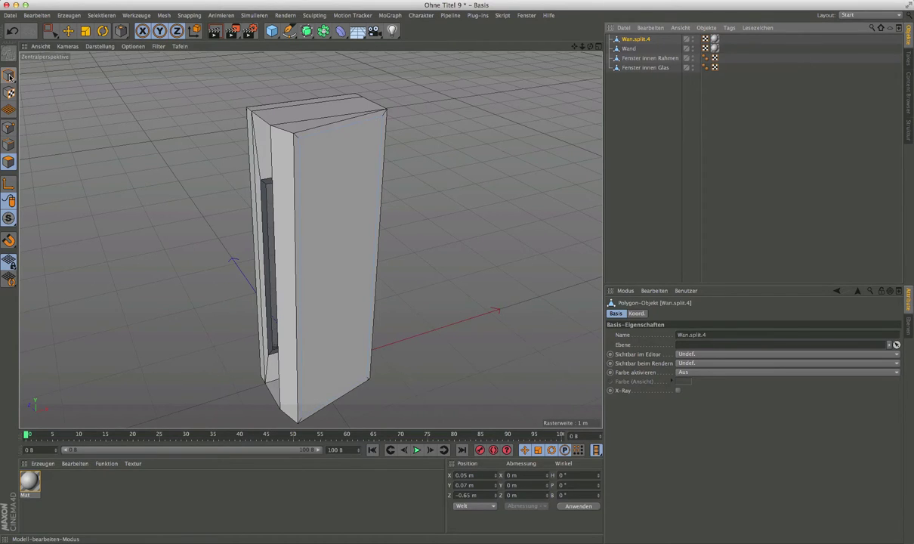
pyautogui.click(8, 75)
pyautogui.moveTo(319, 267)
pyautogui.keyDown('alt'); pyautogui.mouseDown()
pyautogui.moveTo(296, 338)
pyautogui.moveTo(319, 343)
pyautogui.moveTo(334, 324)
pyautogui.mouseUp(); pyautogui.keyUp('alt')
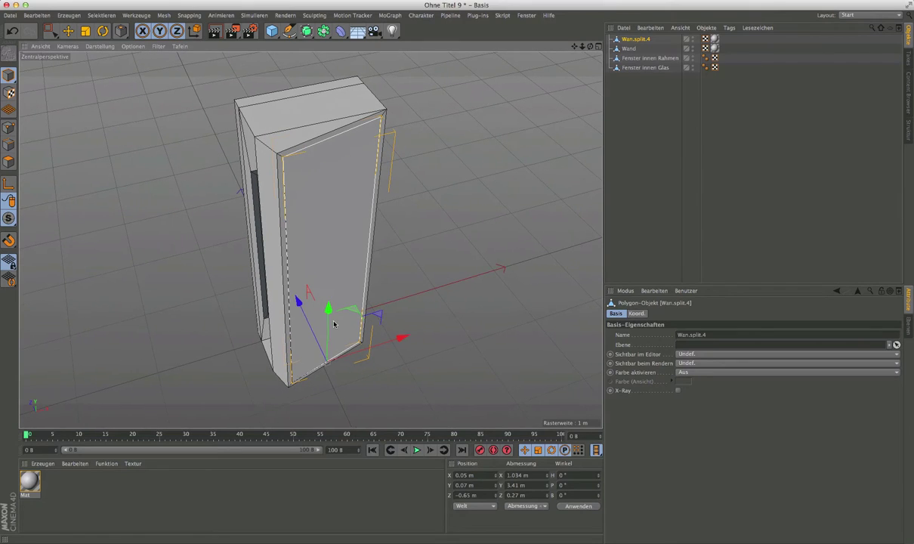
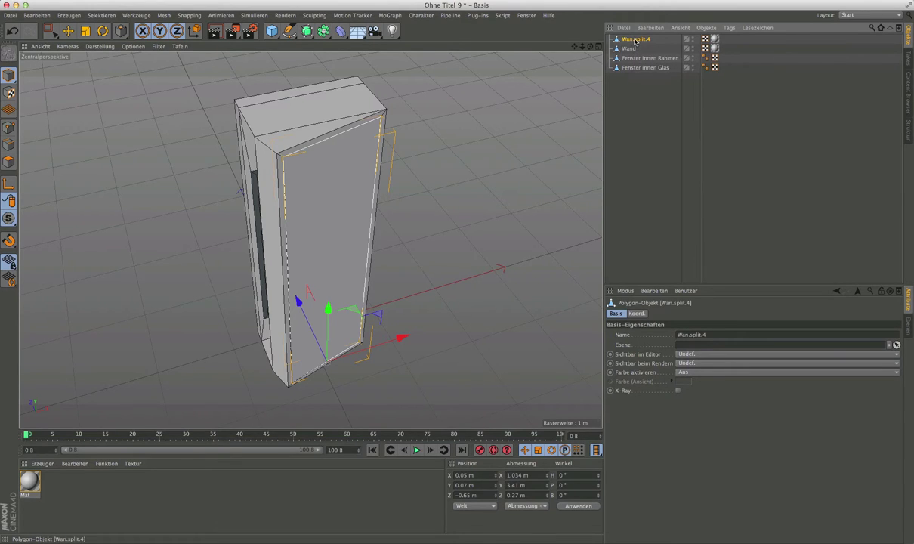
# Rename Wan.split.4 to 'Glas Doppelfassade' and turn on X-Ray for it
pyautogui.doubleClick(654, 43)
pyautogui.write('d')
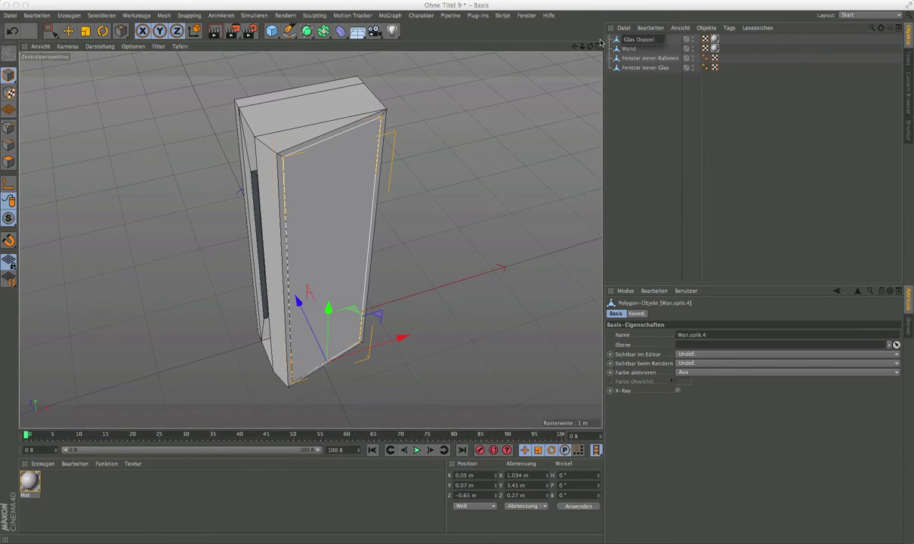
pyautogui.write('sade')
pyautogui.press('Return')
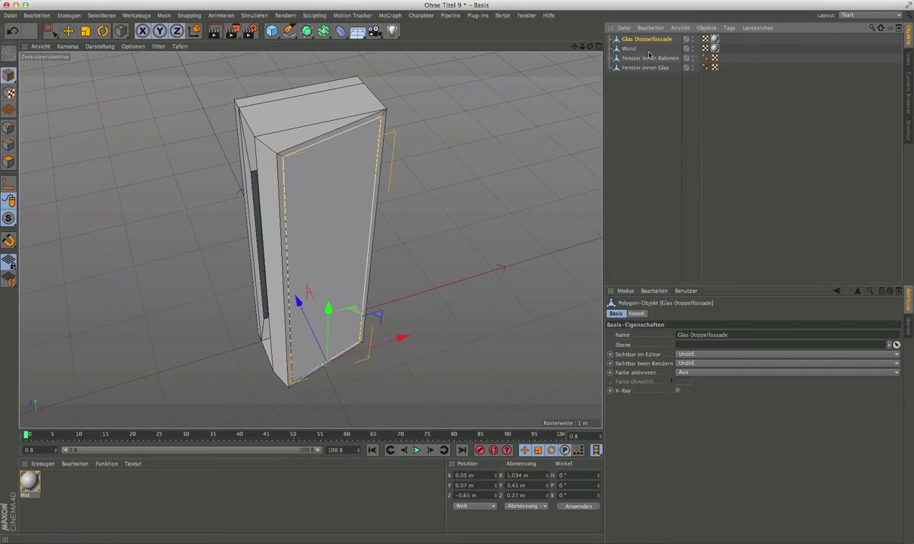
pyautogui.click(679, 390)
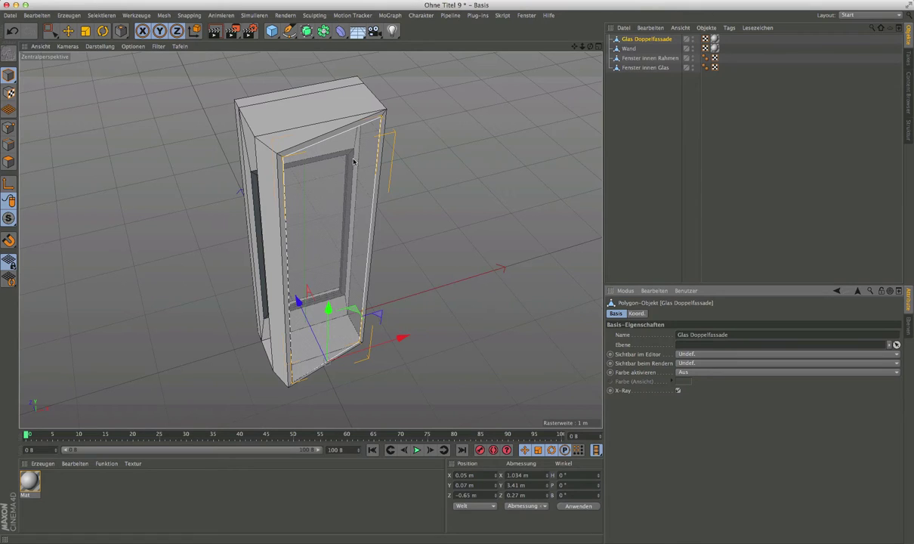
# Select the Wand object in Polygon mode and pick its narrow front face
pyautogui.click(68, 30)
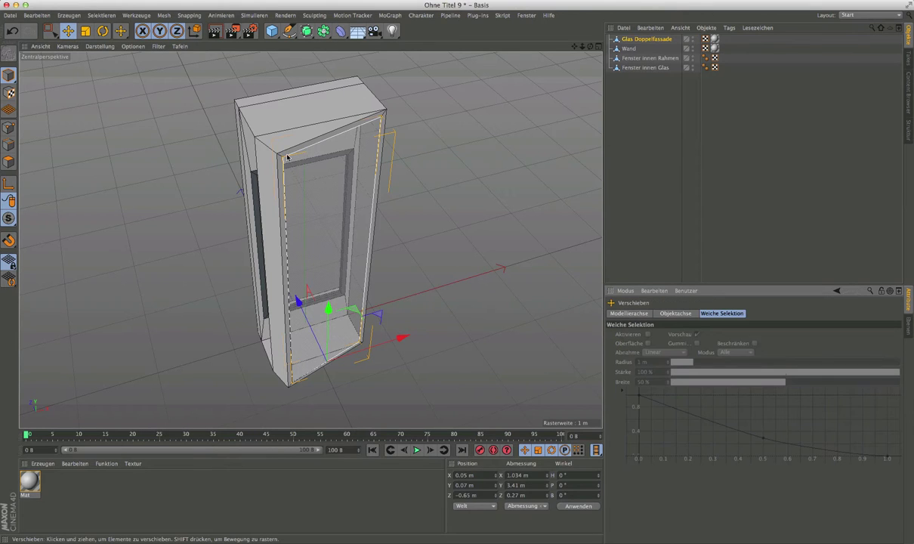
pyautogui.moveTo(281, 158)
pyautogui.keyDown('alt'); pyautogui.mouseDown()
pyautogui.moveTo(237, 105)
pyautogui.moveTo(198, 108)
pyautogui.moveTo(206, 137)
pyautogui.moveTo(318, 164)
pyautogui.moveTo(114, 76)
pyautogui.mouseUp(); pyautogui.keyUp('alt')
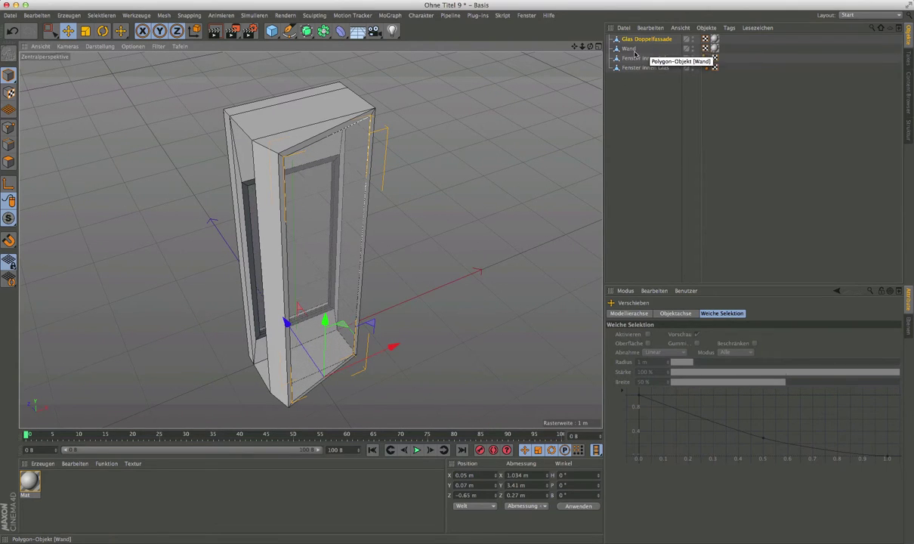
pyautogui.click(629, 48)
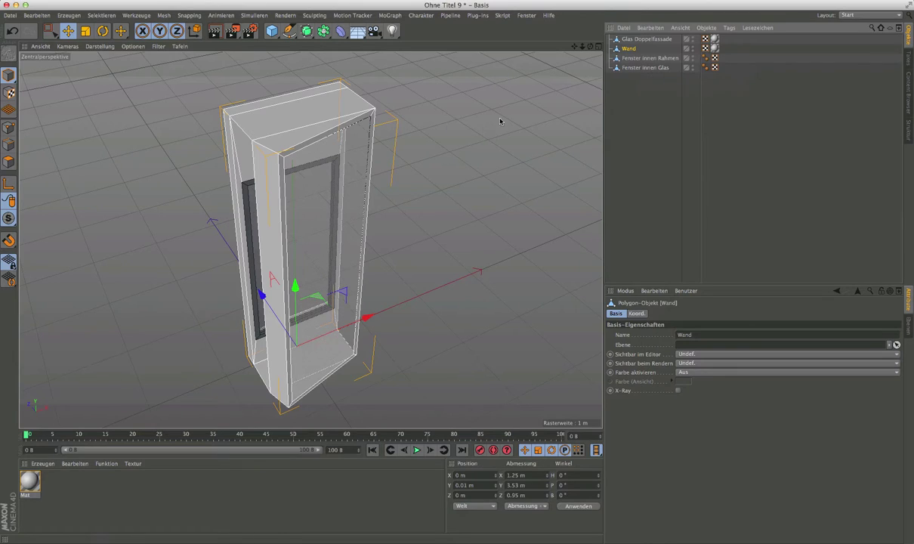
pyautogui.click(8, 160)
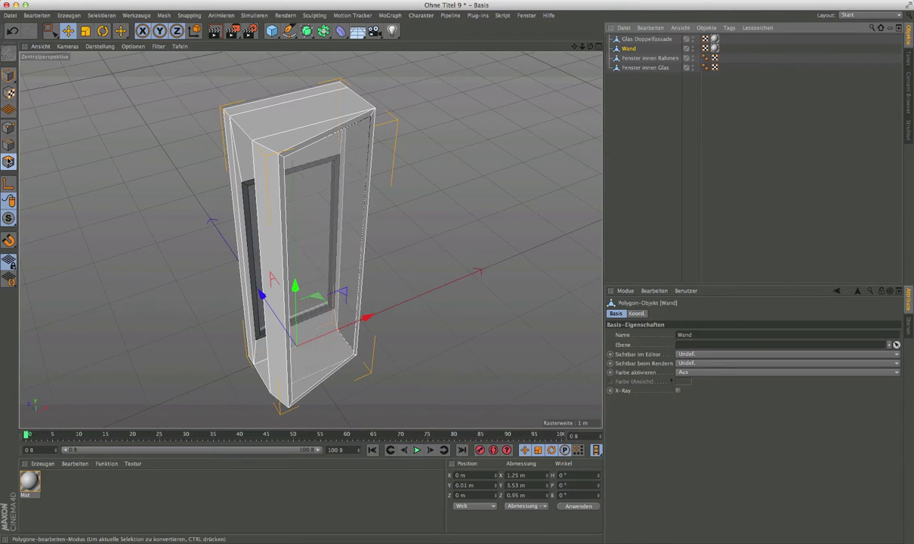
pyautogui.click(272, 192)
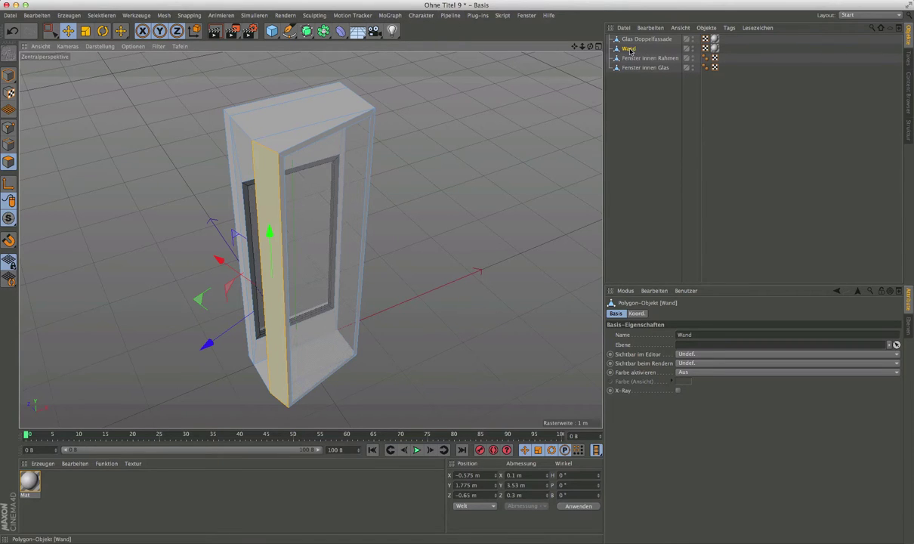
# Split the selected front face off Wand into a new object, Wand.1, with Abtrennen
pyautogui.rightClick(268, 187)
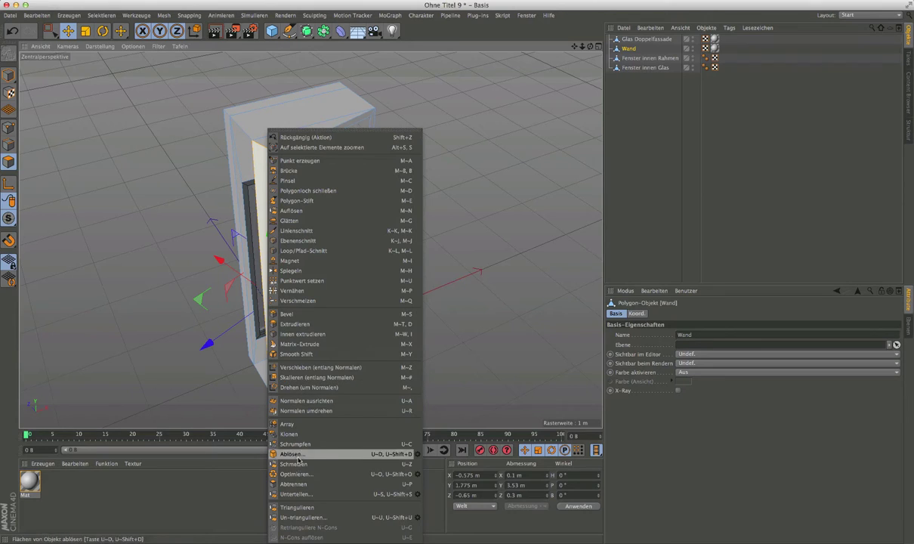
pyautogui.click(292, 484)
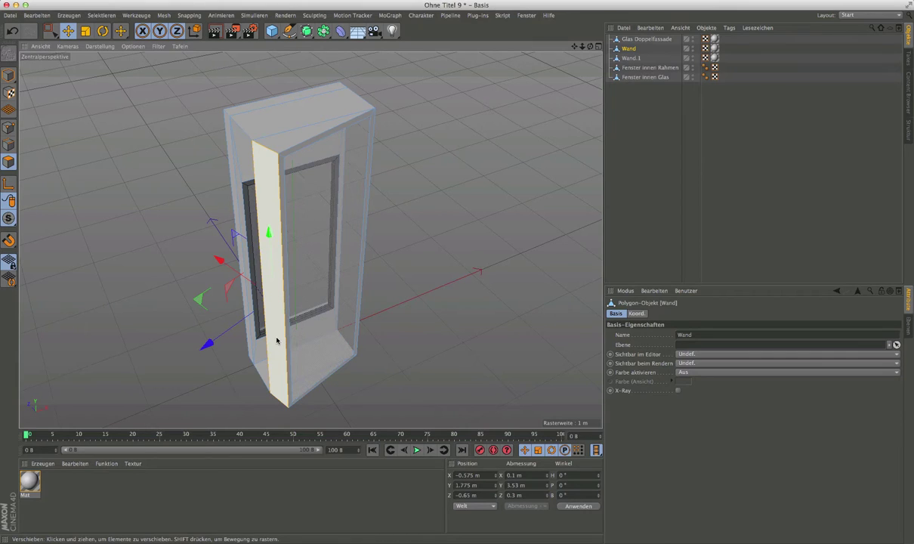
pyautogui.click(262, 317)
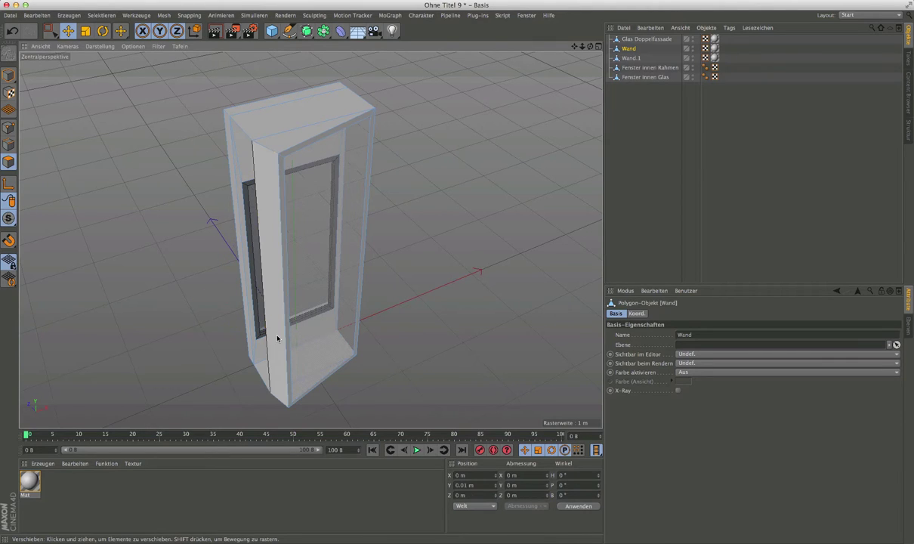
pyautogui.click(634, 58)
# Rename Wand.1 to 'Wand farbig' and delete its Mat texture tag
pyautogui.doubleClick(638, 59)
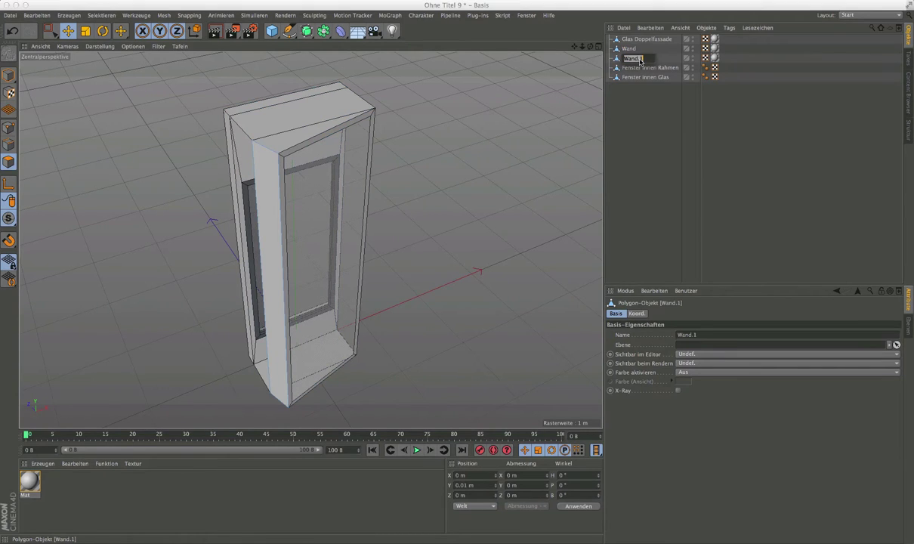
pyautogui.press('BackSpace')
pyautogui.press('BackSpace')
pyautogui.write('Fa')
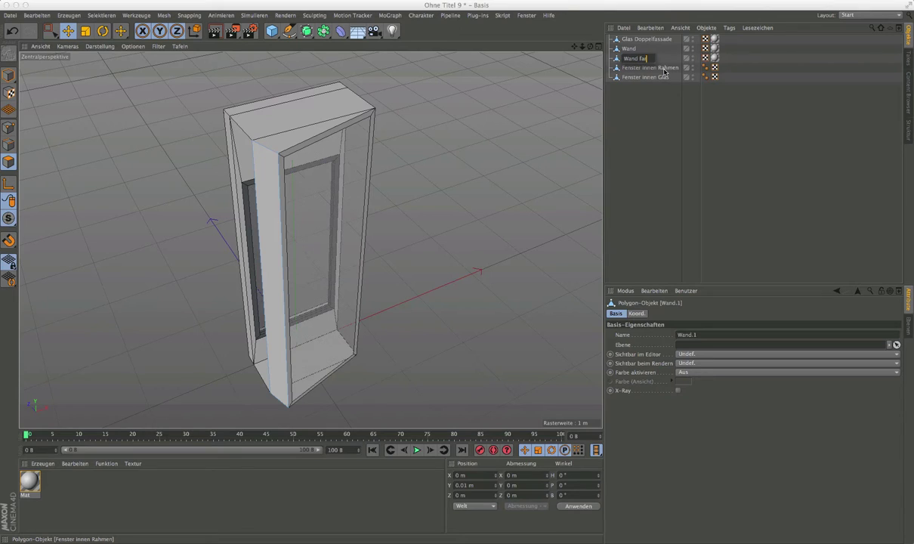
pyautogui.write('rbeg')
pyautogui.press('Return')
pyautogui.click(715, 66)
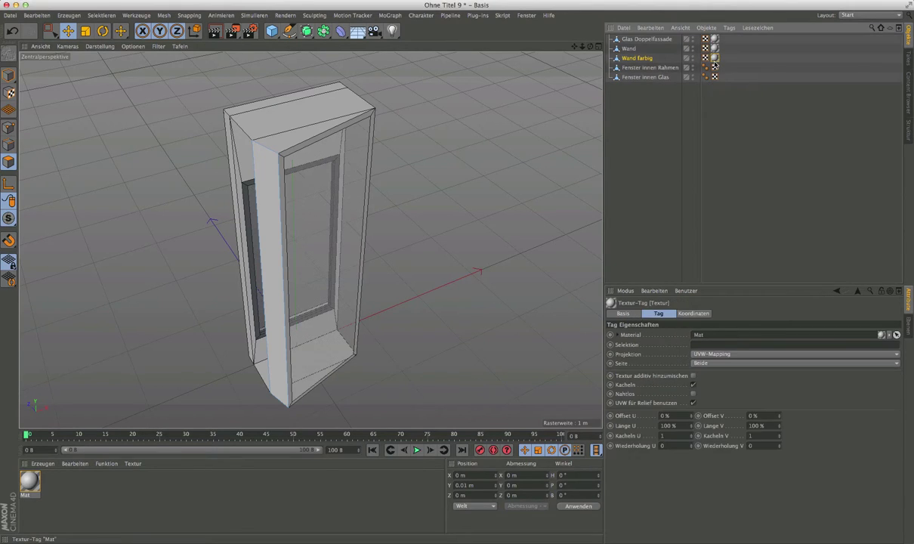
pyautogui.press('Delete')
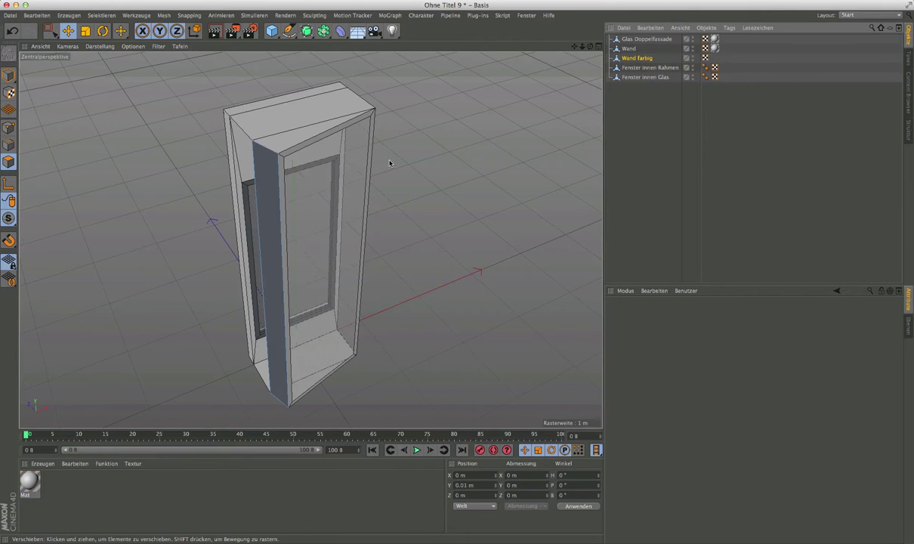
pyautogui.moveTo(346, 160)
pyautogui.keyDown('alt'); pyautogui.mouseDown()
pyautogui.moveTo(445, 151)
pyautogui.moveTo(418, 219)
pyautogui.moveTo(158, 159)
pyautogui.moveTo(177, 153)
pyautogui.moveTo(277, 170)
pyautogui.mouseUp(); pyautogui.keyUp('alt')
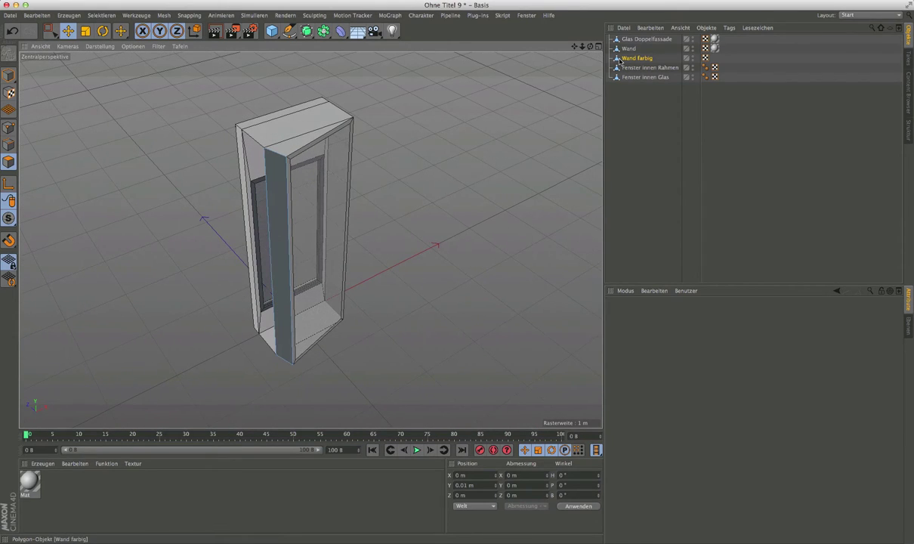
# Add a Null and parent Wand, Wand farbig, Glas Doppelfassade and both Fenster objects under it
pyautogui.click(646, 119)
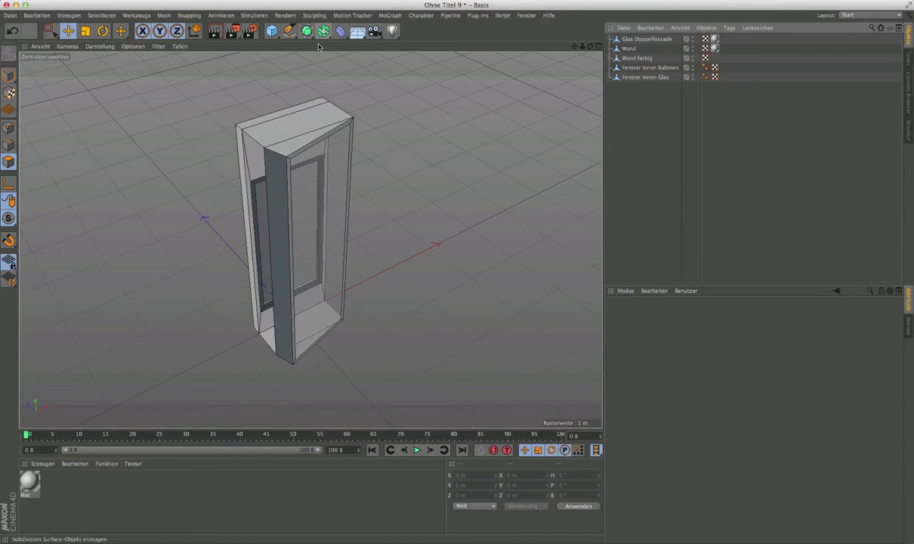
pyautogui.click(272, 32)
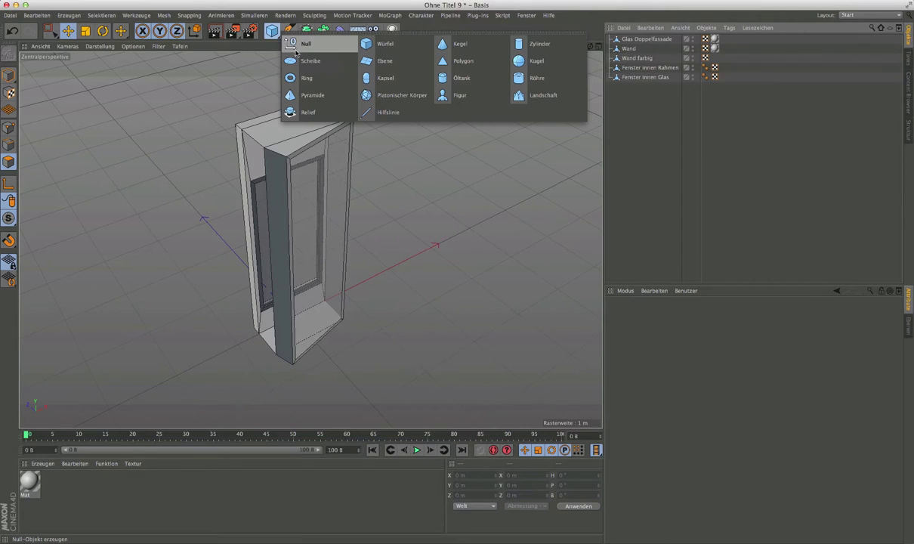
pyautogui.click(306, 44)
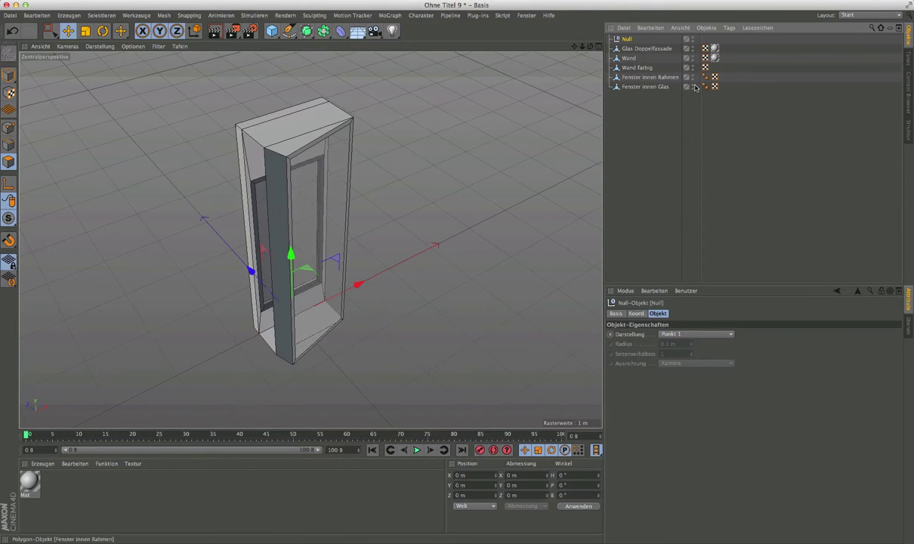
pyautogui.moveTo(670, 104); pyautogui.dragTo(628, 40)
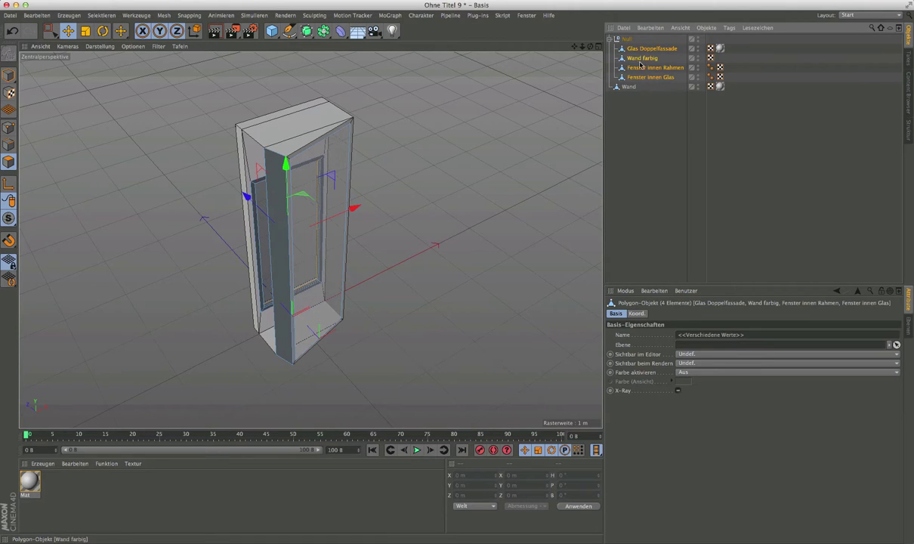
pyautogui.moveTo(628, 86)
pyautogui.mouseDown()
pyautogui.moveTo(627, 40)
pyautogui.moveTo(637, 53)
pyautogui.mouseUp()
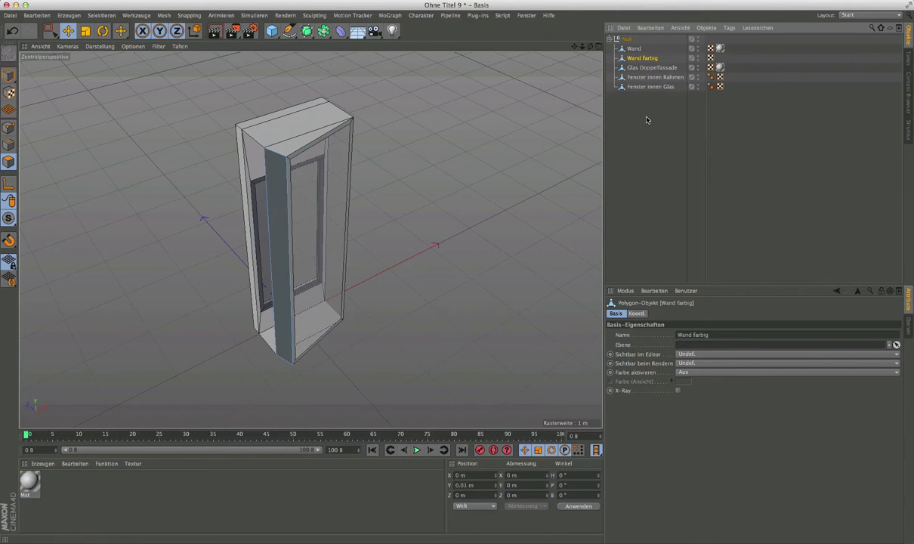
pyautogui.click(644, 106)
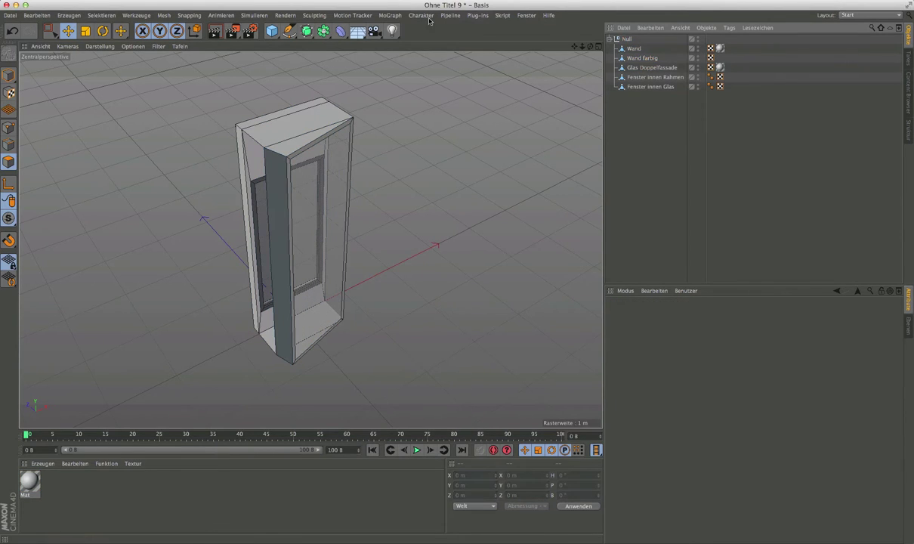
# Add a Klon cloner and place the facade Null group inside it
pyautogui.click(380, 17)
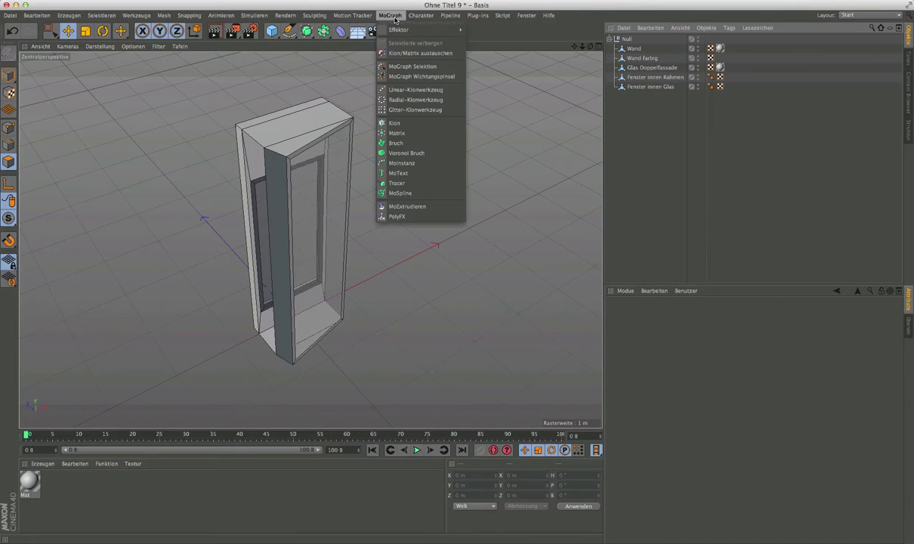
pyautogui.click(403, 124)
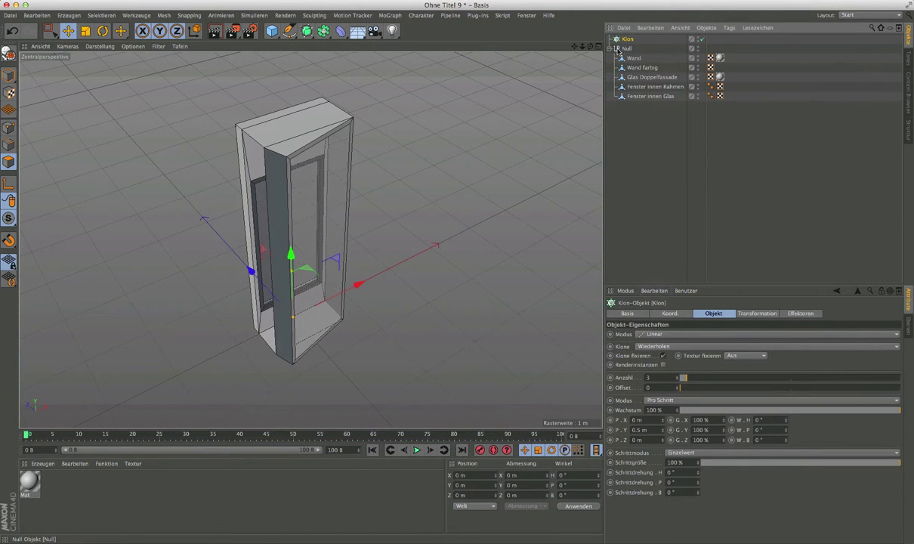
pyautogui.moveTo(625, 50); pyautogui.dragTo(629, 39)
pyautogui.click(629, 39)
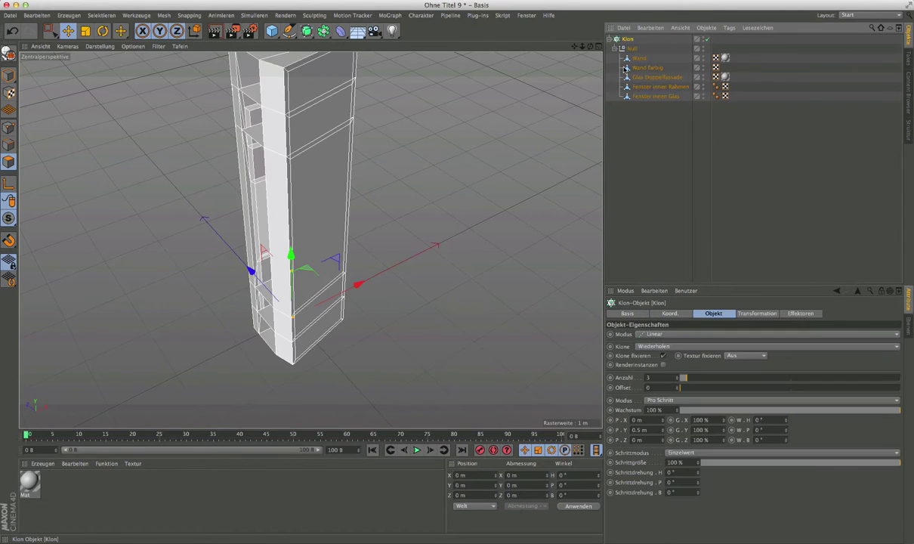
pyautogui.scroll(-2, 378, 186)
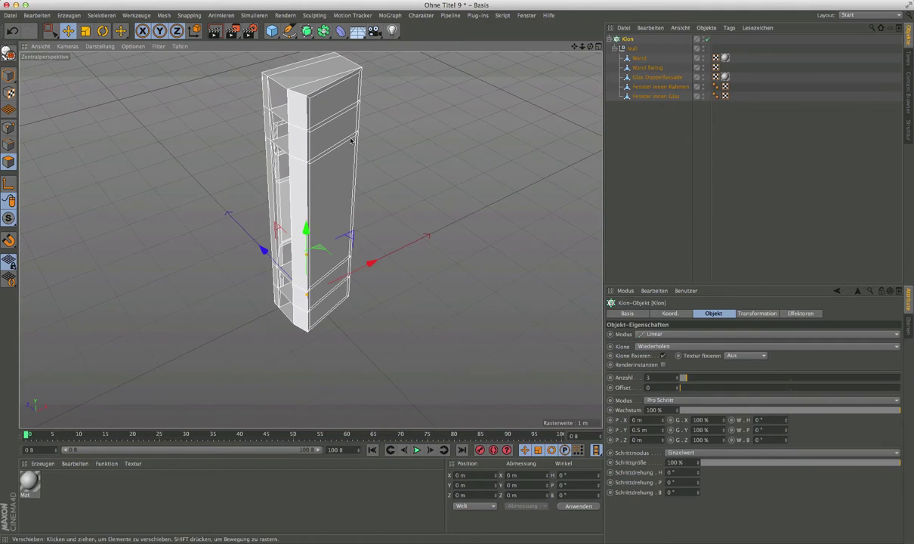
pyautogui.keyDown('alt'); pyautogui.moveTo(351, 141); pyautogui.dragTo(352, 163); pyautogui.keyUp('alt')
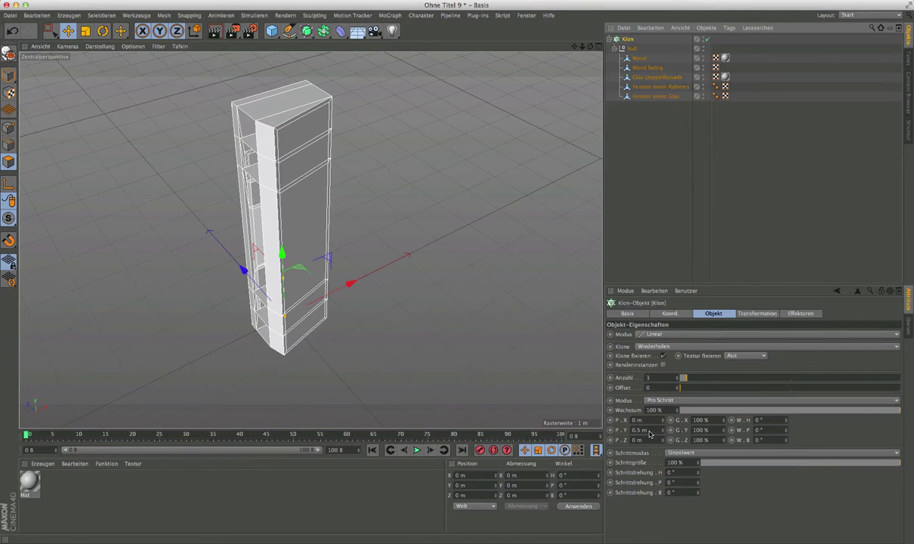
# Set the Klon's vertical P.Y spacing to 3.55 m
pyautogui.click(646, 431)
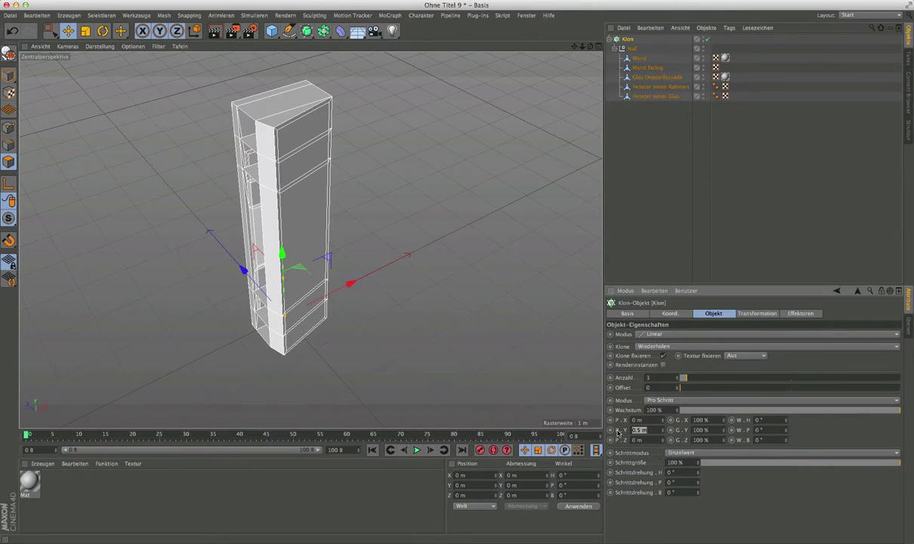
pyautogui.write('1')
pyautogui.press('Return')
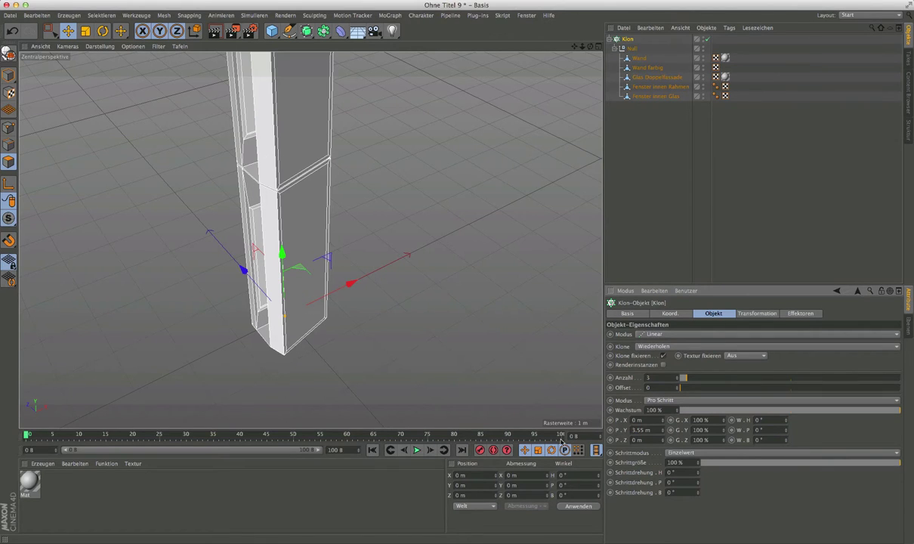
pyautogui.scroll(-3, 321, 330)
pyautogui.scroll(-3, 321, 330)
pyautogui.scroll(-2, 322, 330)
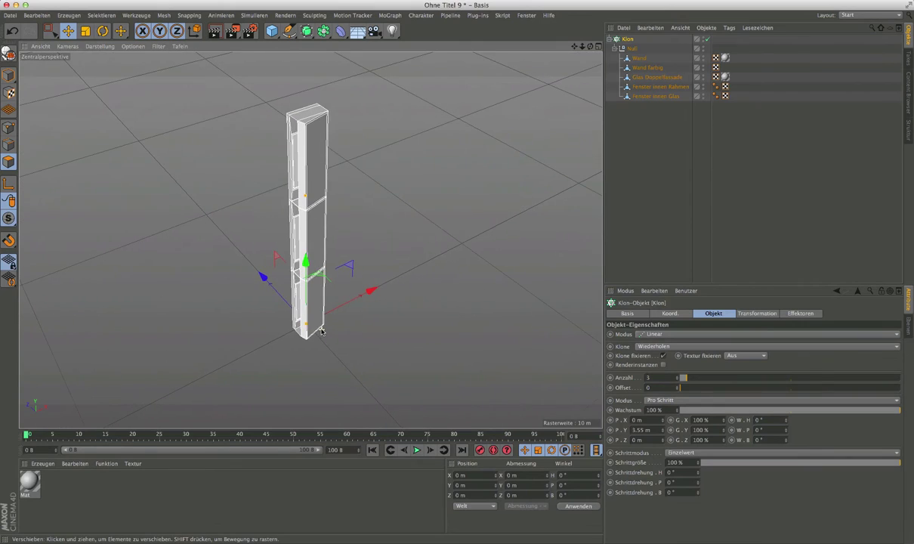
pyautogui.scroll(1, 327, 163)
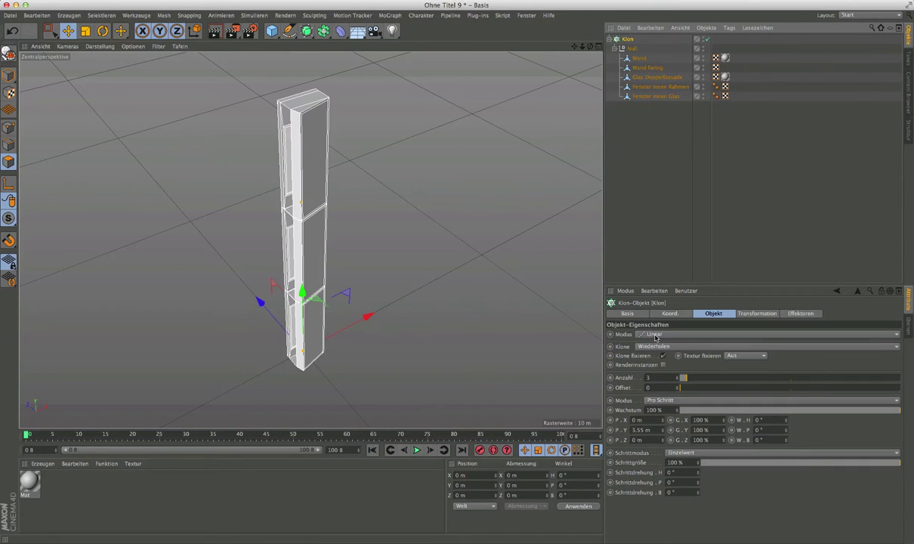
# Switch the Klon mode to Gitter so the clones form a grid
pyautogui.click(656, 337)
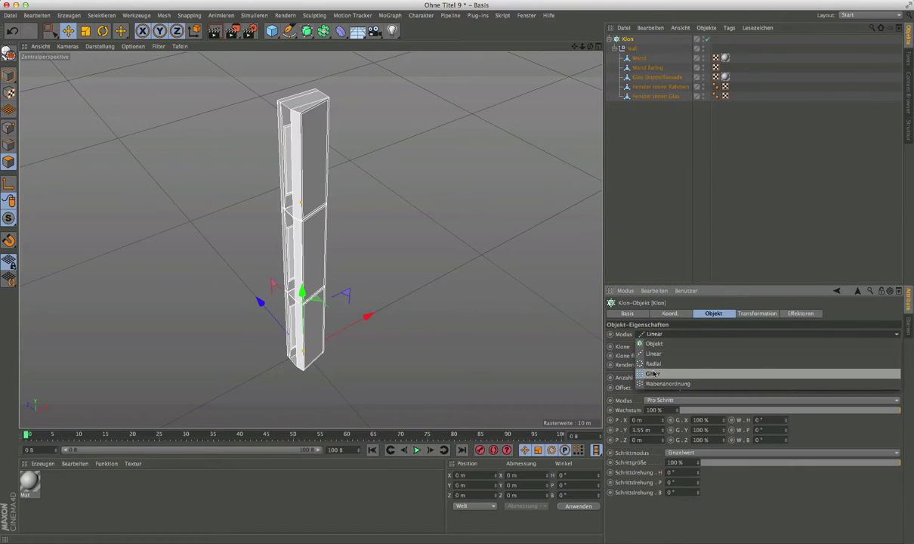
pyautogui.click(655, 373)
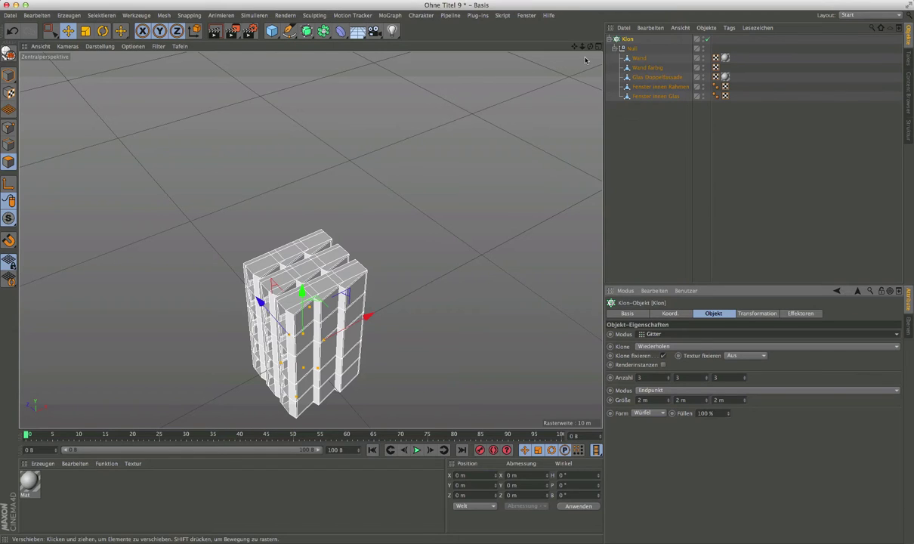
pyautogui.keyDown('alt'); pyautogui.moveTo(293, 393); pyautogui.dragTo(297, 336, button='middle'); pyautogui.keyUp('alt')
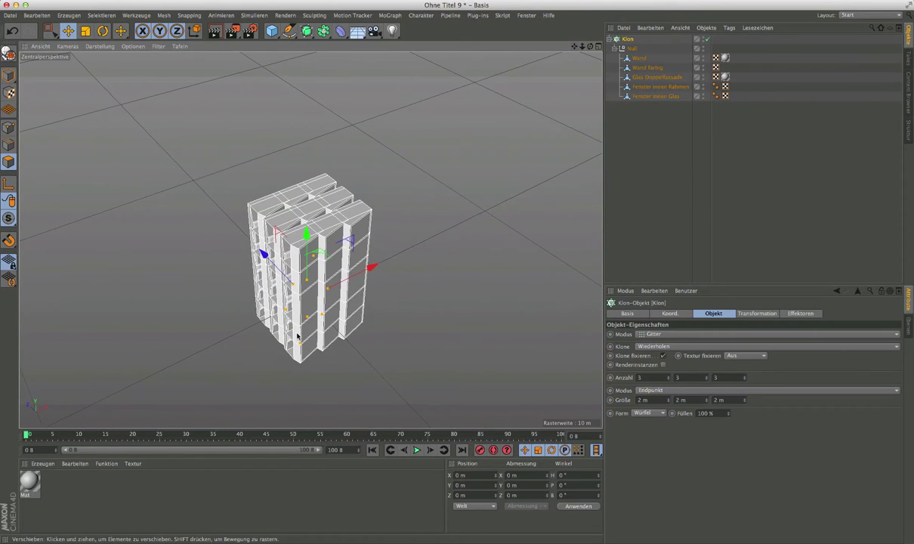
pyautogui.scroll(2, 297, 337)
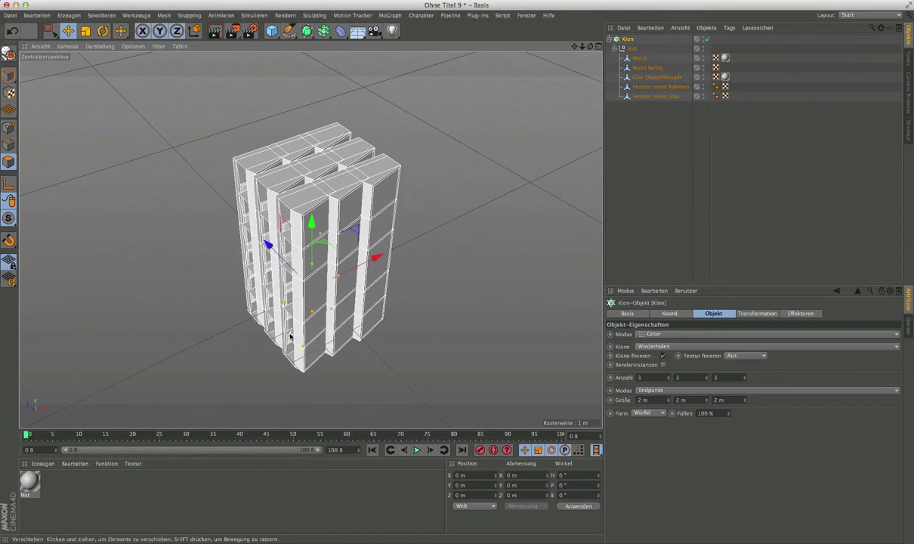
# Set the grid to 3 × 3 × 1 clones spread over 3 m × 7 m × 2 m
pyautogui.click(716, 378)
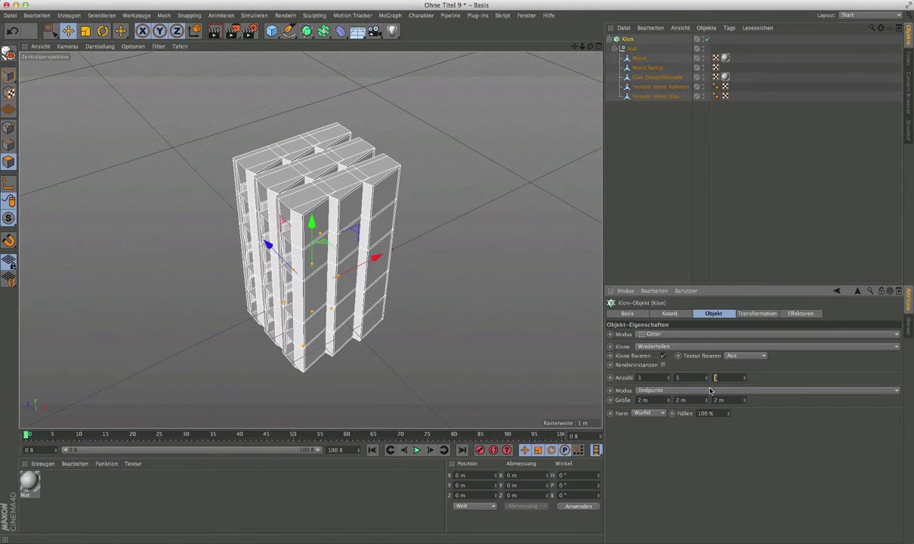
pyautogui.write('1')
pyautogui.press('Return')
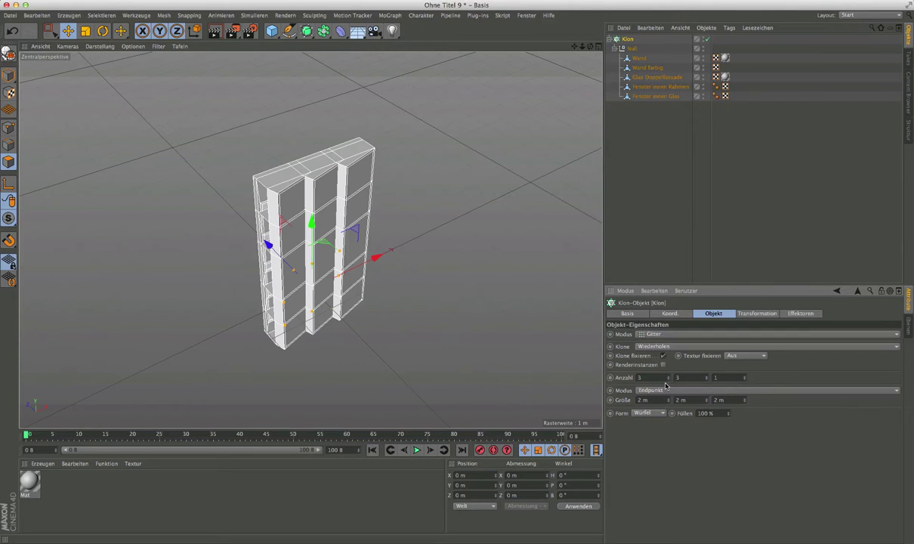
pyautogui.moveTo(668, 400)
pyautogui.mouseDown()
pyautogui.moveTo(703, 400)
pyautogui.moveTo(650, 400)
pyautogui.mouseUp()
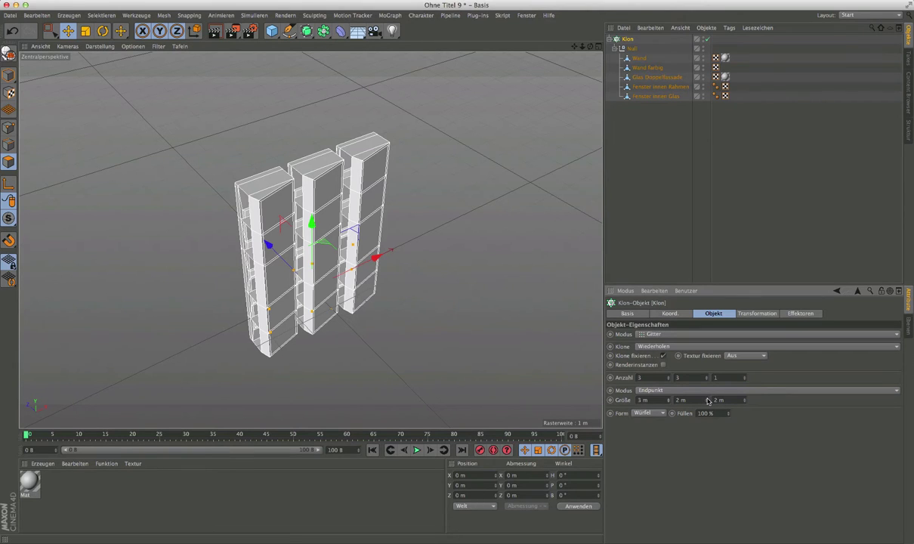
pyautogui.moveTo(708, 400)
pyautogui.mouseDown()
pyautogui.moveTo(726, 400)
pyautogui.moveTo(707, 400)
pyautogui.mouseUp()
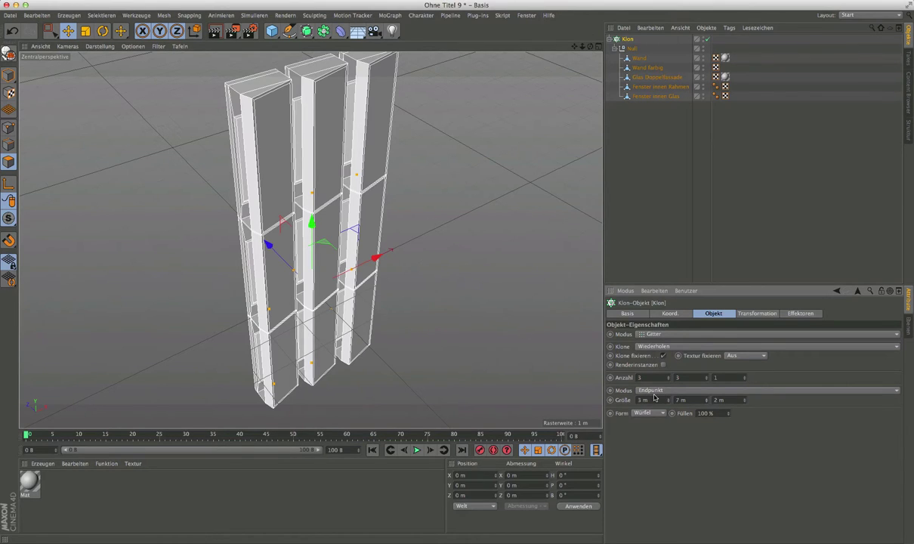
# Set the grid to Pro Schritt spacing of 1.25 m horizontally and 3.55 m vertically
pyautogui.click(663, 390)
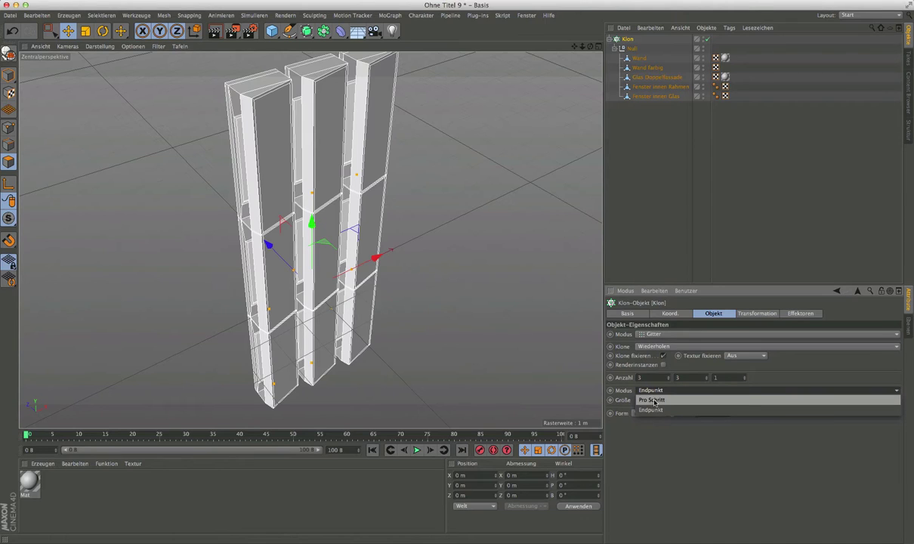
pyautogui.click(655, 400)
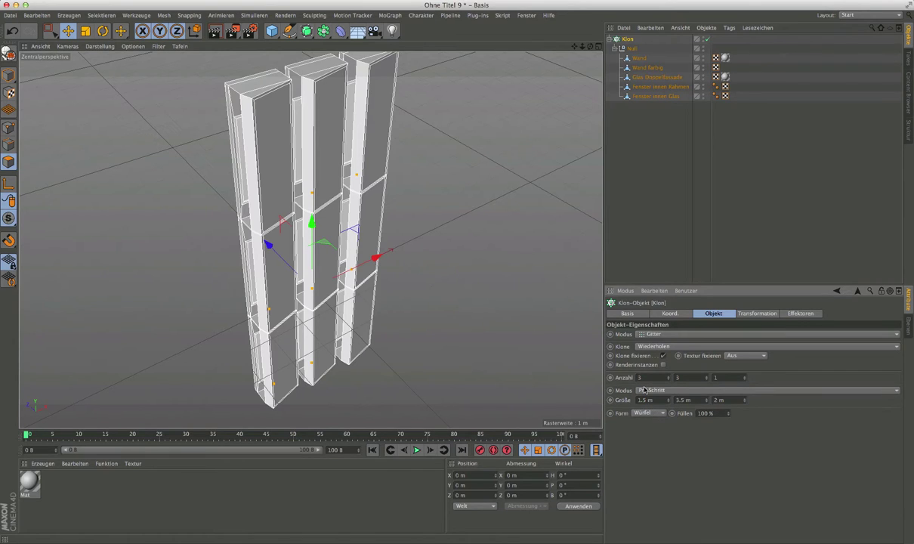
pyautogui.write('2')
pyautogui.press('Return')
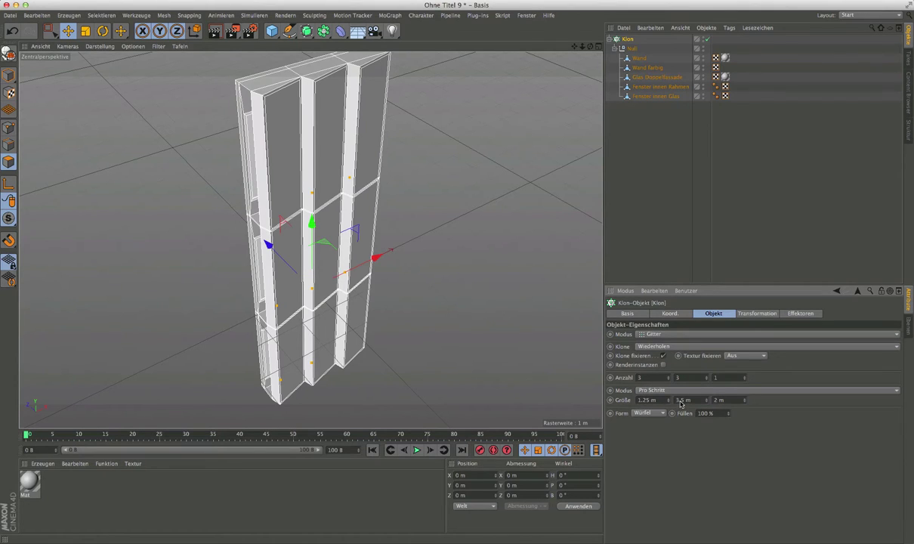
pyautogui.write('5')
pyautogui.press('Return')
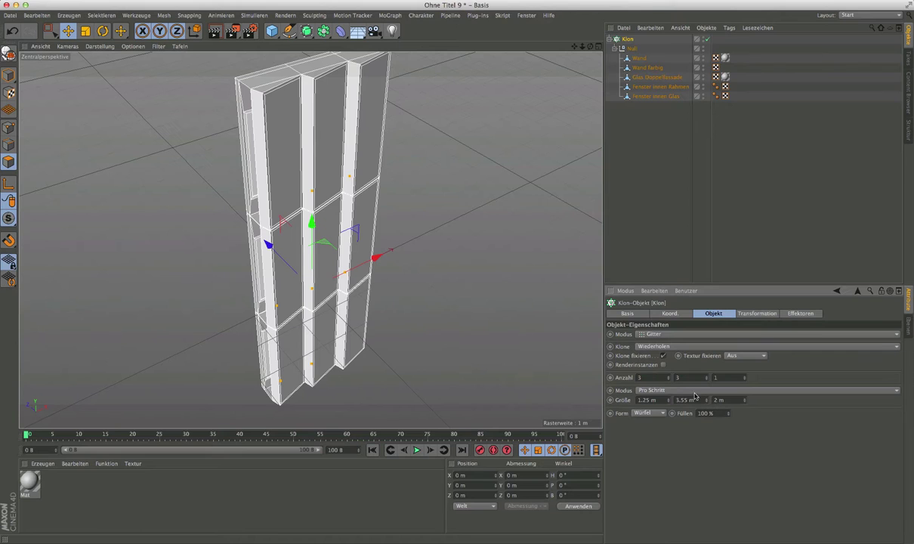
pyautogui.scroll(-3, 527, 368)
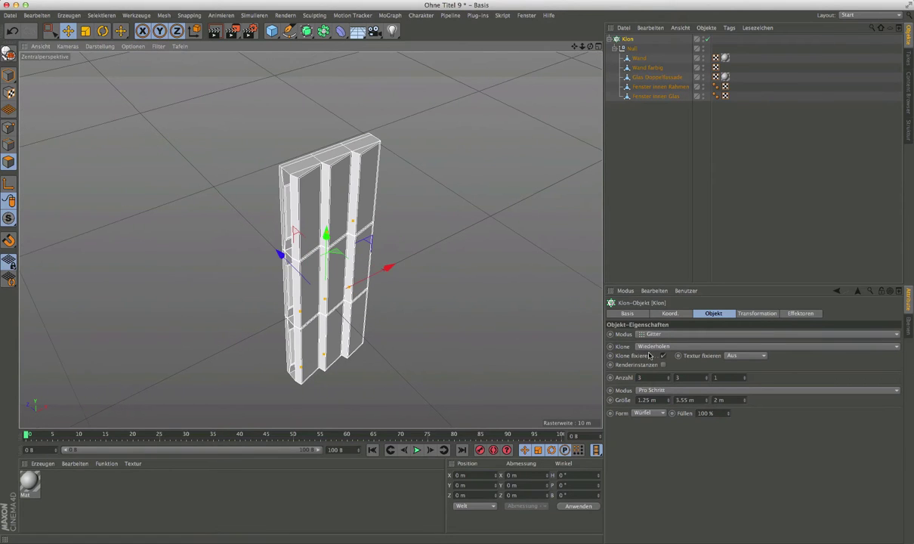
# Increase the grid count to 18 × 6 clones and collapse the Klon hierarchy
pyautogui.moveTo(669, 380); pyautogui.dragTo(709, 378)
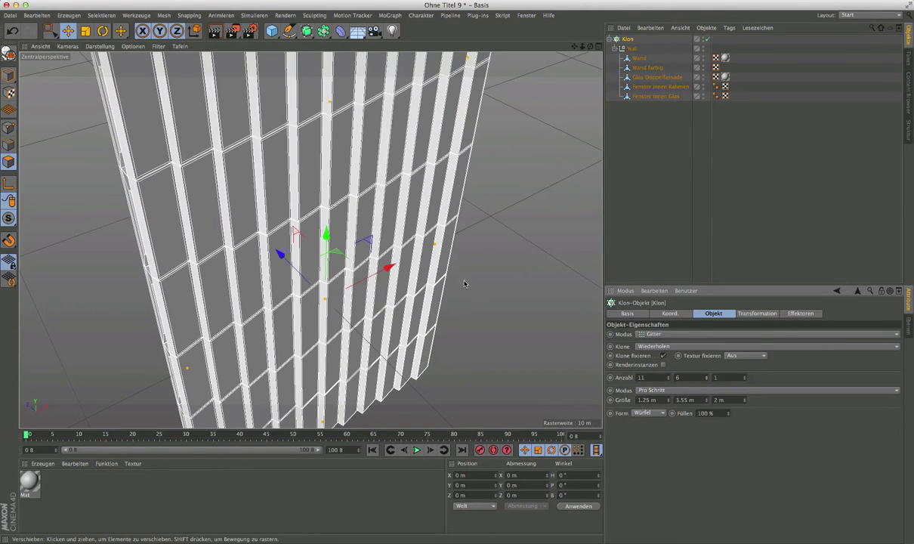
pyautogui.scroll(-2, 456, 279)
pyautogui.scroll(-1, 455, 280)
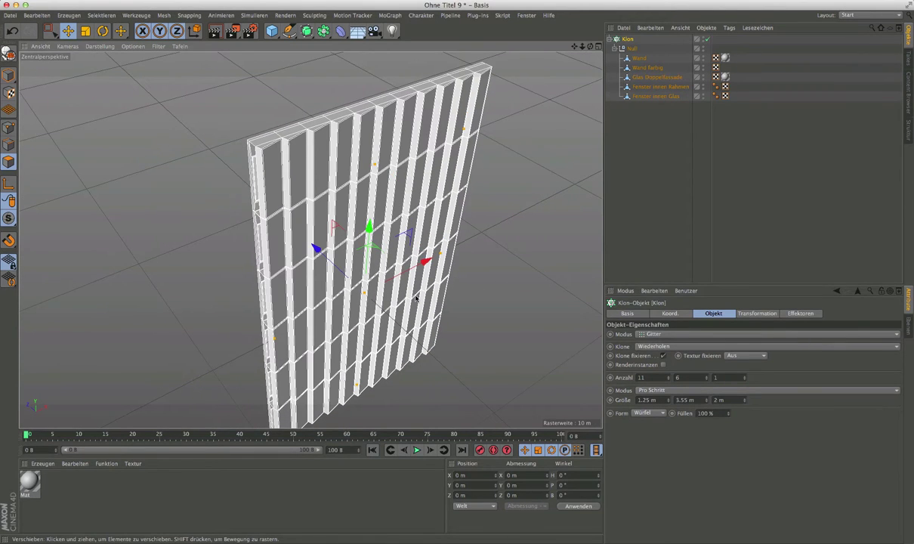
pyautogui.moveTo(415, 298)
pyautogui.keyDown('alt'); pyautogui.mouseDown()
pyautogui.moveTo(363, 271)
pyautogui.moveTo(384, 261)
pyautogui.mouseUp(); pyautogui.keyUp('alt')
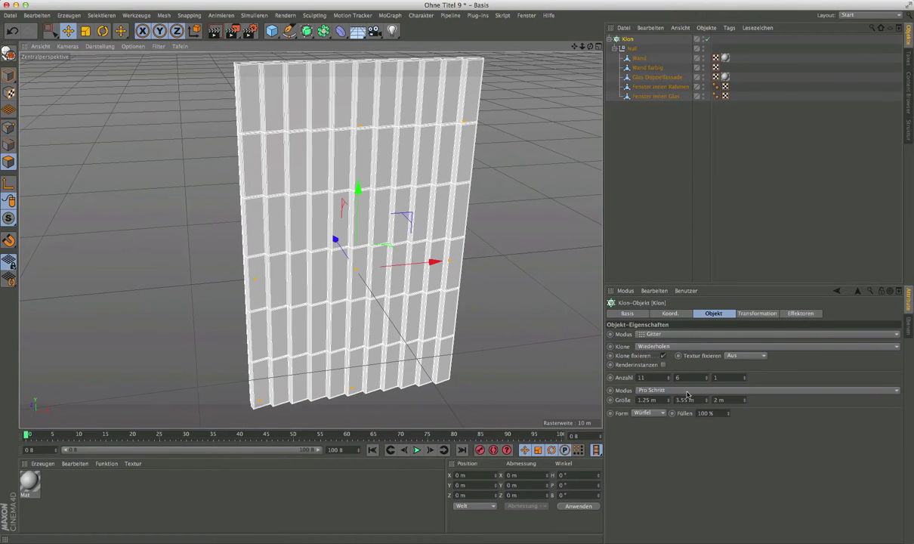
pyautogui.moveTo(668, 381); pyautogui.dragTo(670, 378)
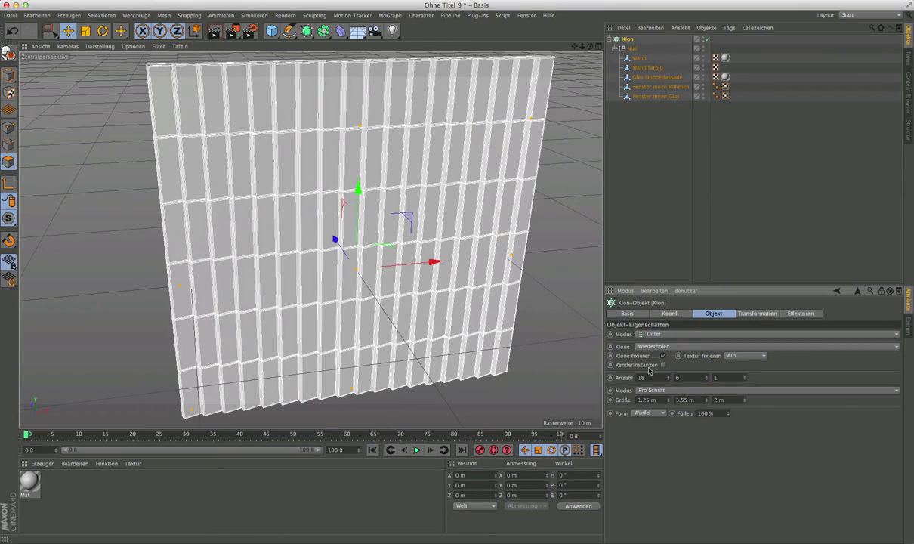
pyautogui.moveTo(425, 298)
pyautogui.keyDown('alt'); pyautogui.mouseDown()
pyautogui.moveTo(410, 302)
pyautogui.moveTo(402, 257)
pyautogui.moveTo(486, 280)
pyautogui.moveTo(485, 308)
pyautogui.mouseUp(); pyautogui.keyUp('alt')
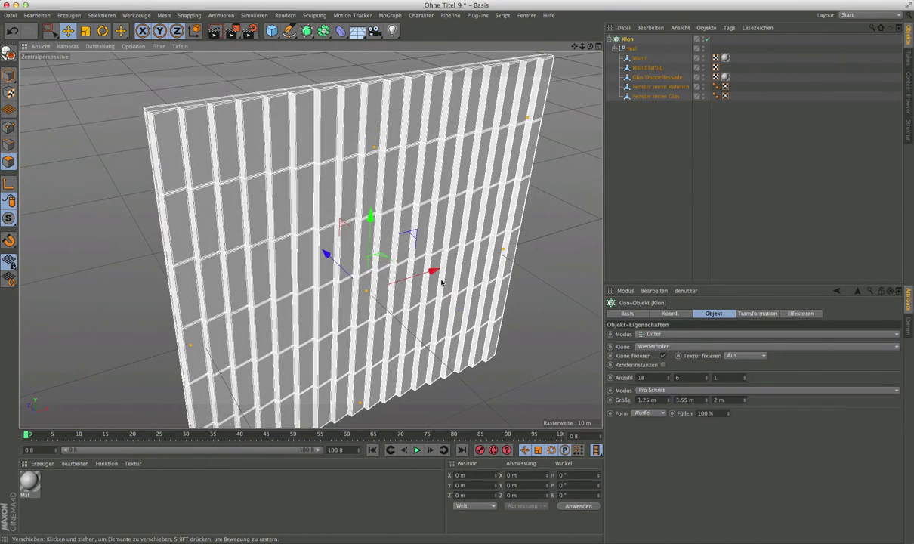
pyautogui.scroll(-3, 442, 282)
pyautogui.moveTo(442, 282)
pyautogui.keyDown('alt'); pyautogui.mouseDown()
pyautogui.moveTo(431, 286)
pyautogui.moveTo(454, 284)
pyautogui.moveTo(443, 281)
pyautogui.mouseUp(); pyautogui.keyUp('alt')
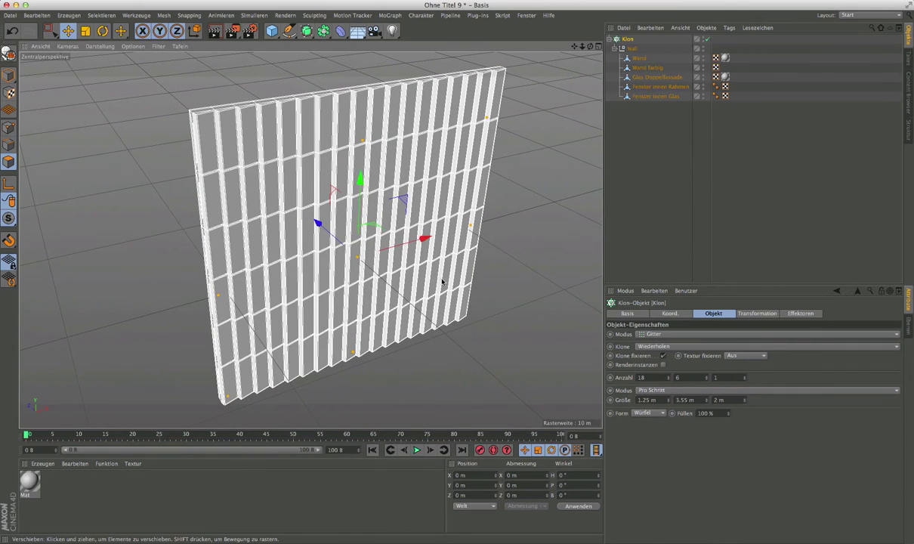
pyautogui.click(614, 48)
pyautogui.click(609, 40)
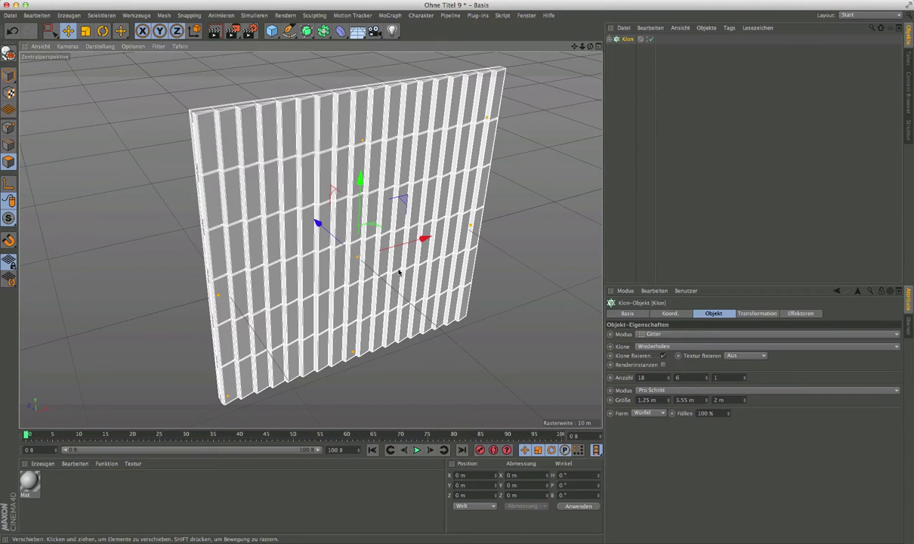
pyautogui.moveTo(404, 274)
pyautogui.keyDown('alt'); pyautogui.mouseDown()
pyautogui.moveTo(367, 259)
pyautogui.moveTo(332, 227)
pyautogui.mouseUp(); pyautogui.keyUp('alt')
# Orbit around the finished clone wall to inspect it from below and head-on
pyautogui.click(643, 231)
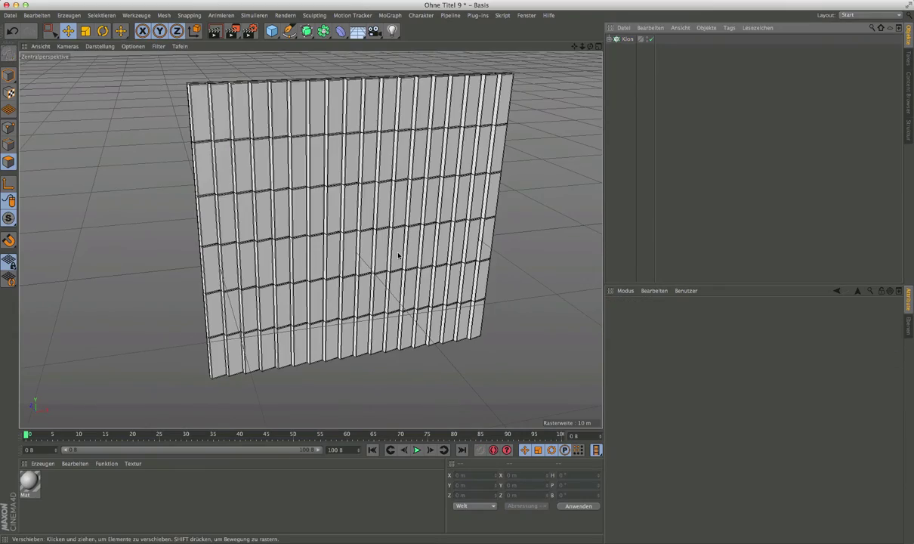
pyautogui.moveTo(277, 212)
pyautogui.keyDown('alt'); pyautogui.mouseDown()
pyautogui.moveTo(201, 167)
pyautogui.moveTo(232, 159)
pyautogui.moveTo(279, 212)
pyautogui.moveTo(239, 230)
pyautogui.mouseUp(); pyautogui.keyUp('alt')
pyautogui.keyDown('alt'); pyautogui.moveTo(238, 231); pyautogui.dragTo(389, 236, button='right'); pyautogui.keyUp('alt')
pyautogui.moveTo(389, 236)
pyautogui.keyDown('alt'); pyautogui.mouseDown()
pyautogui.moveTo(378, 245)
pyautogui.moveTo(222, 231)
pyautogui.moveTo(367, 204)
pyautogui.moveTo(451, 219)
pyautogui.moveTo(219, 229)
pyautogui.moveTo(366, 228)
pyautogui.moveTo(257, 235)
pyautogui.mouseUp(); pyautogui.keyUp('alt')
pyautogui.scroll(-4, 370, 233)
# Switch to the open AUSSEN-SETTING_DEMO NEU 2.c4d document via the Fenster menu
pyautogui.click(629, 39)
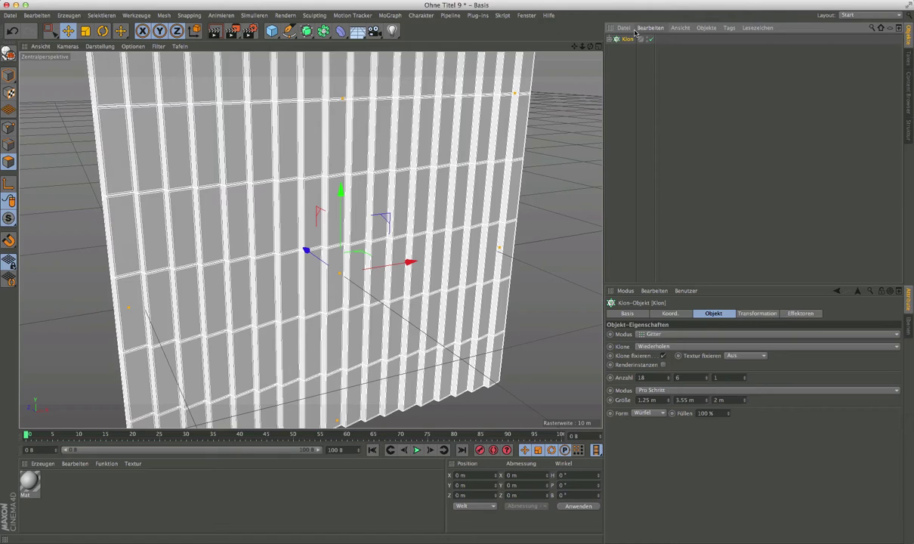
pyautogui.click(628, 48)
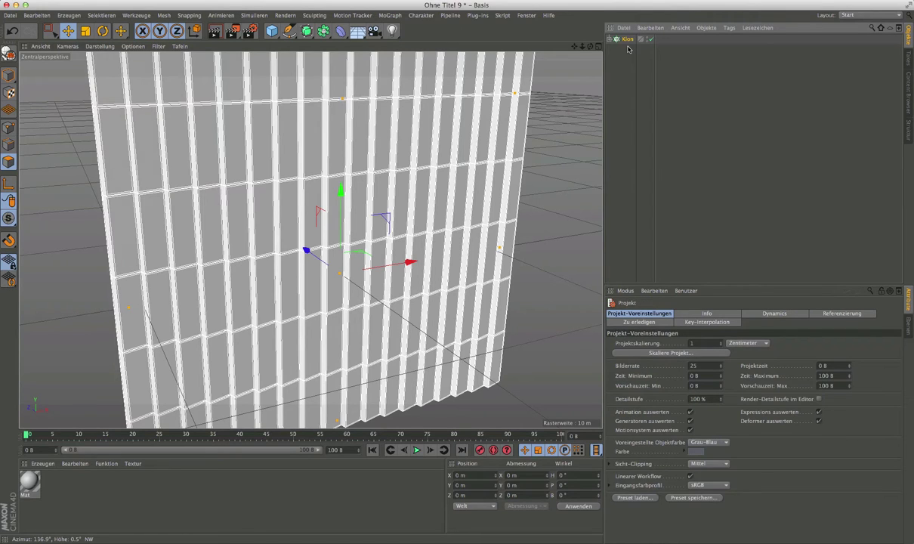
pyautogui.click(530, 16)
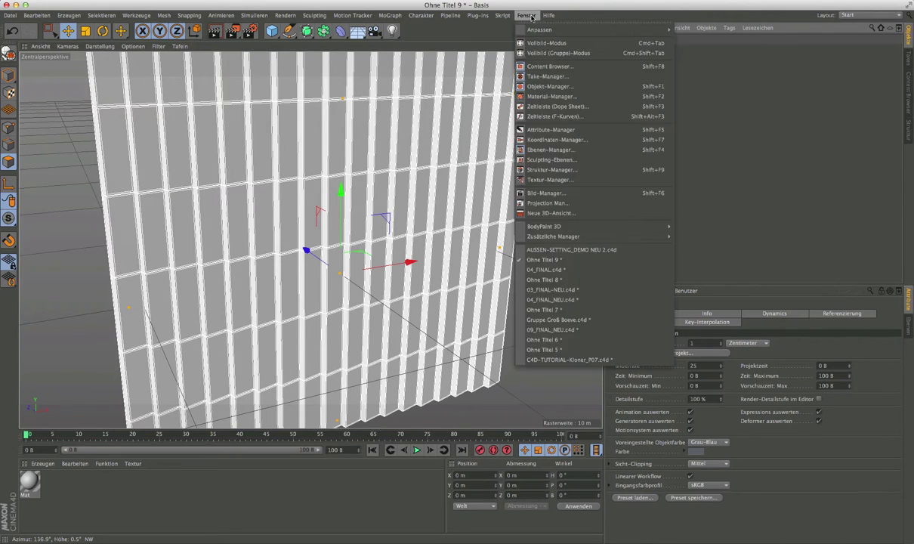
pyautogui.click(576, 251)
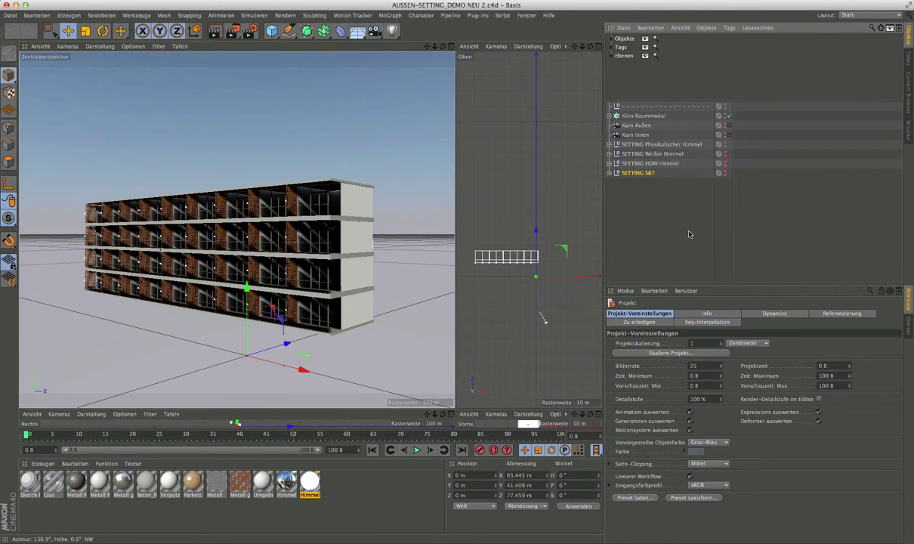
# Paste the Klon wall, hide the Klon Raummodul clones, and group the panels into a Null
pyautogui.hotkey('ctrl', 'v')
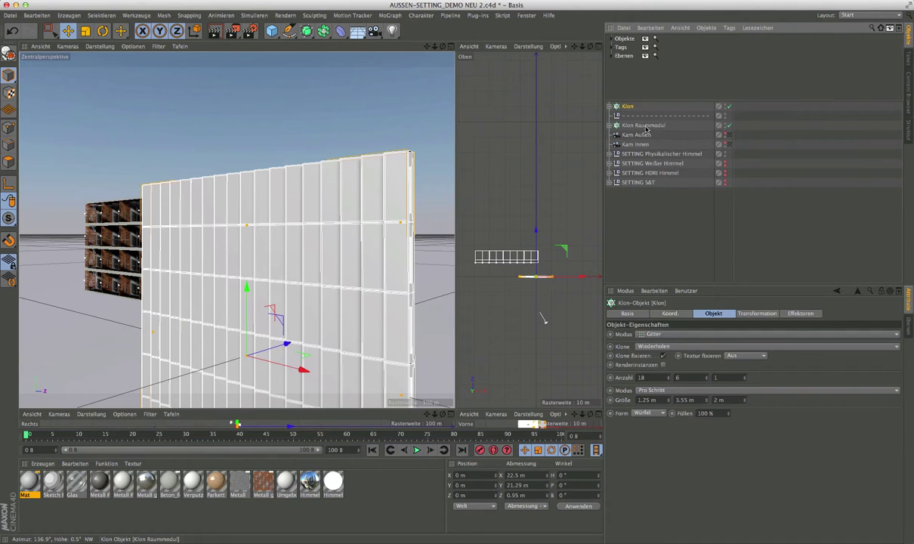
pyautogui.click(724, 127)
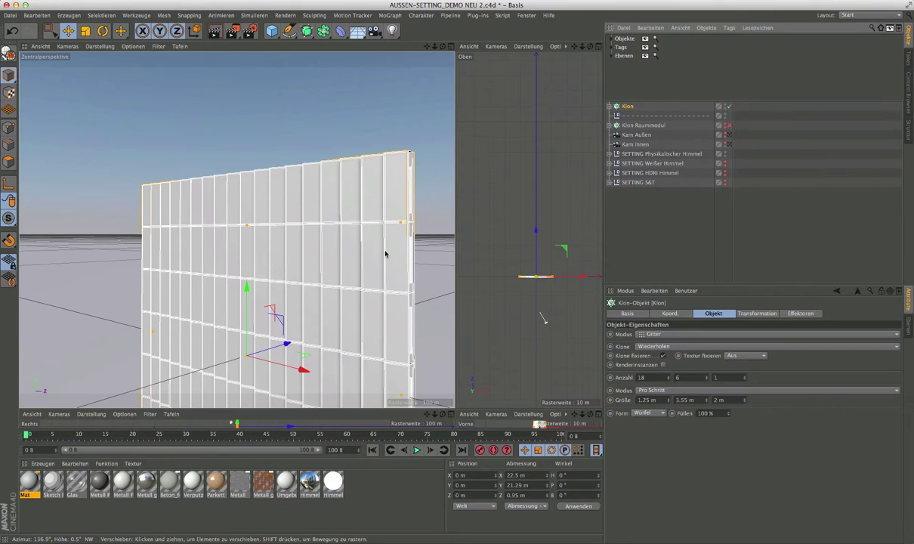
pyautogui.hotkey('alt', 'g')
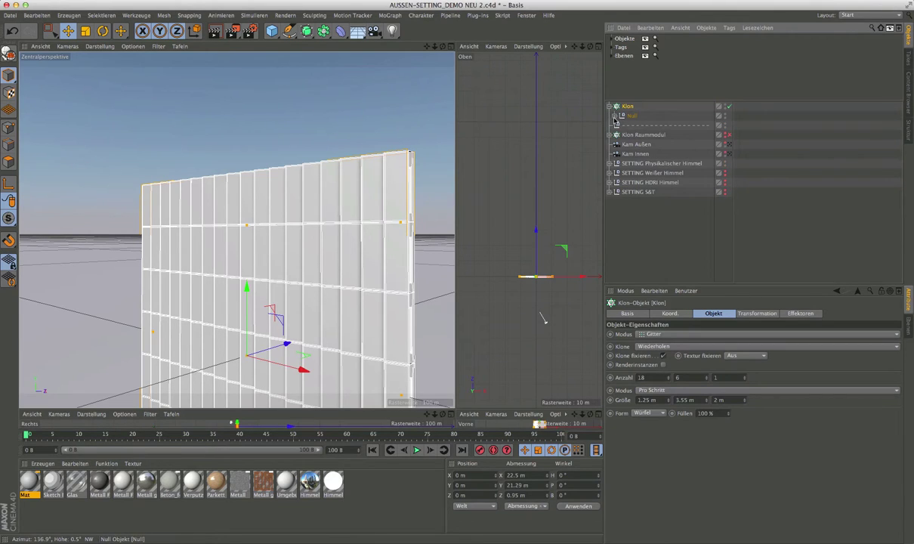
# Apply the Glas material to Fenster innen Glas and Glas Doppelfassade, deleting the old Mat tag
pyautogui.click(615, 117)
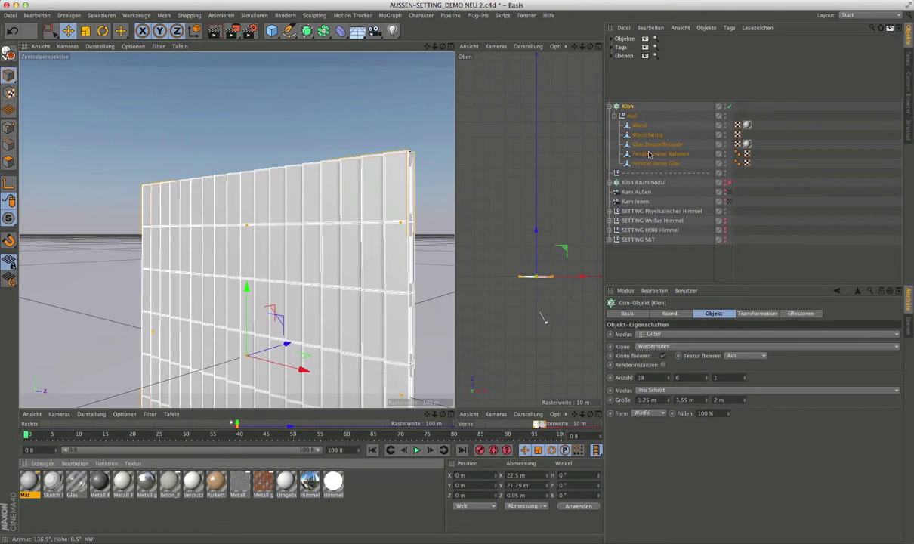
pyautogui.moveTo(662, 166); pyautogui.dragTo(662, 164)
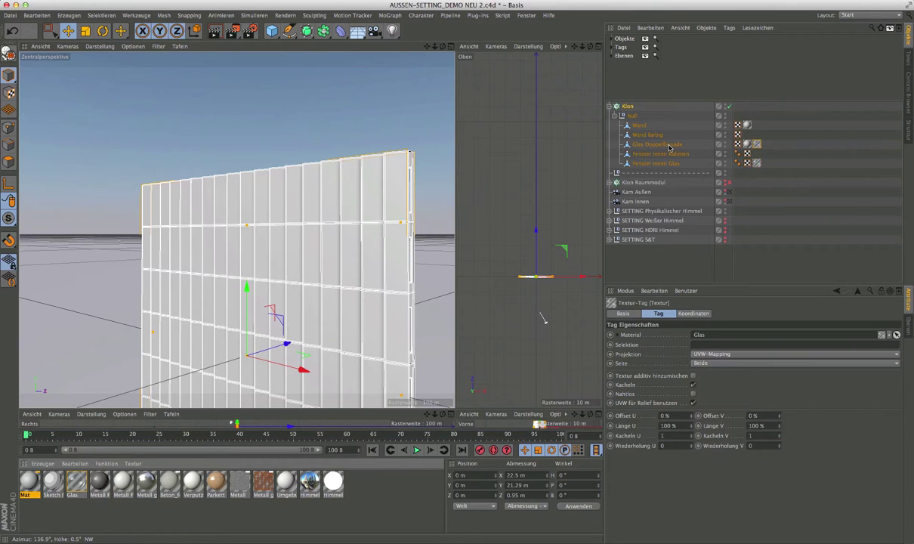
pyautogui.keyDown('ctrl'); pyautogui.moveTo(758, 162); pyautogui.dragTo(756, 144); pyautogui.keyUp('ctrl')
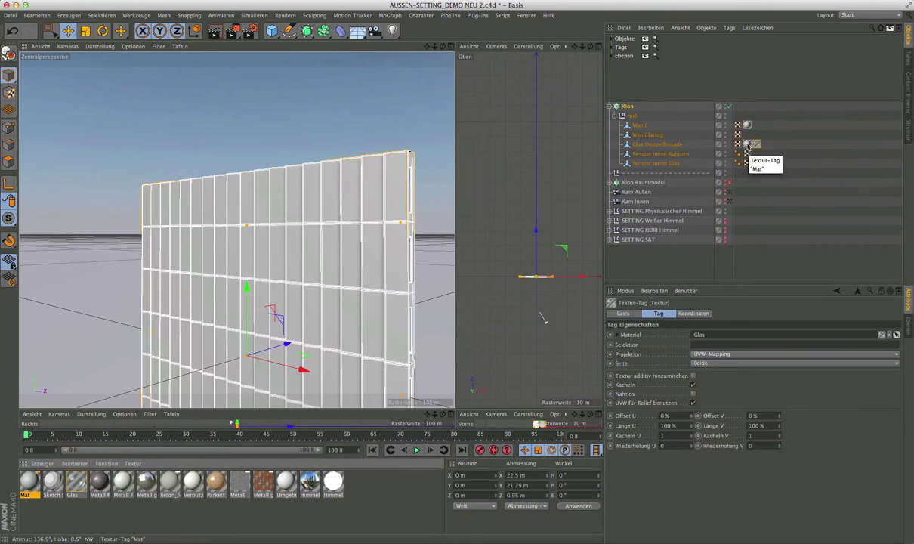
pyautogui.click(739, 155)
pyautogui.press('Delete')
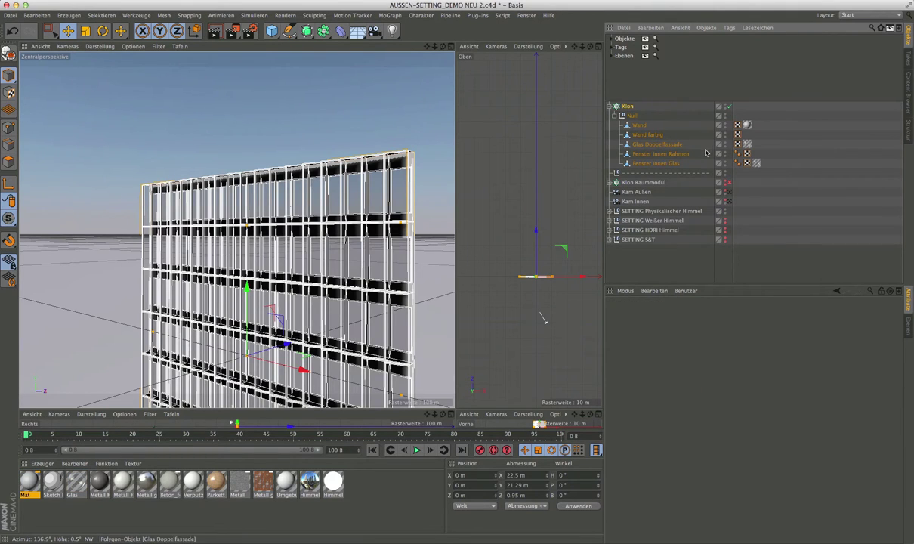
pyautogui.moveTo(378, 236)
pyautogui.keyDown('alt'); pyautogui.mouseDown()
pyautogui.moveTo(418, 259)
pyautogui.moveTo(449, 255)
pyautogui.mouseUp(); pyautogui.keyUp('alt')
pyautogui.scroll(2, 345, 236)
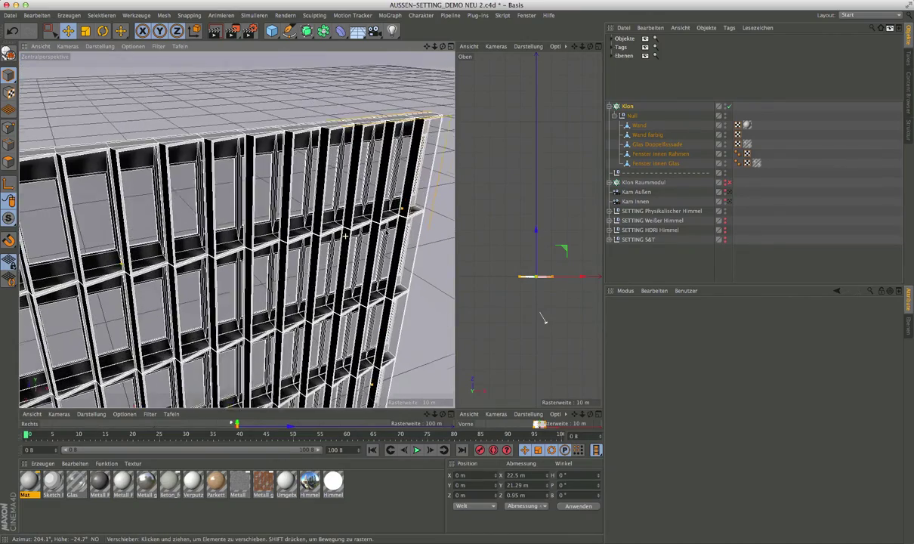
pyautogui.scroll(1, 346, 236)
pyautogui.scroll(2, 345, 236)
pyautogui.scroll(2, 346, 236)
pyautogui.scroll(2, 346, 236)
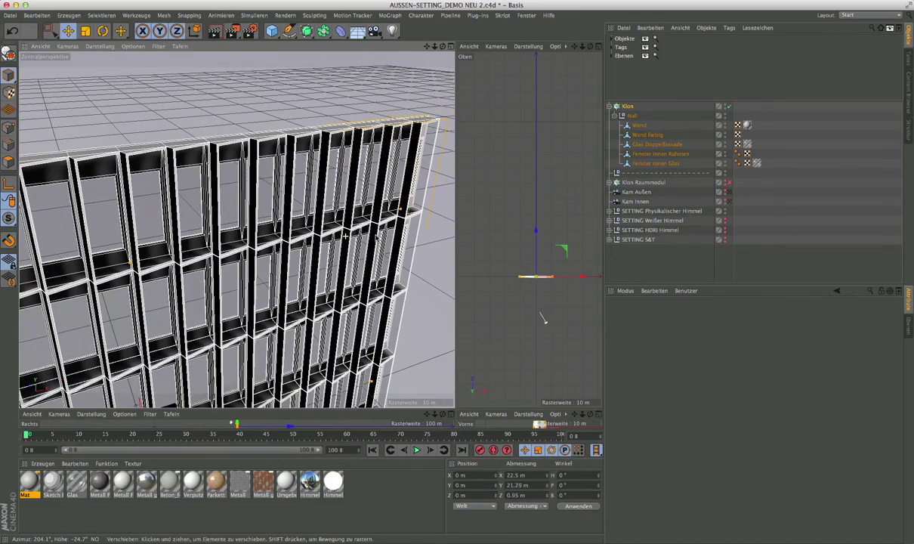
# Enable Erweitertes OpenGL in the perspective view and frame the whole facade wall
pyautogui.click(99, 47)
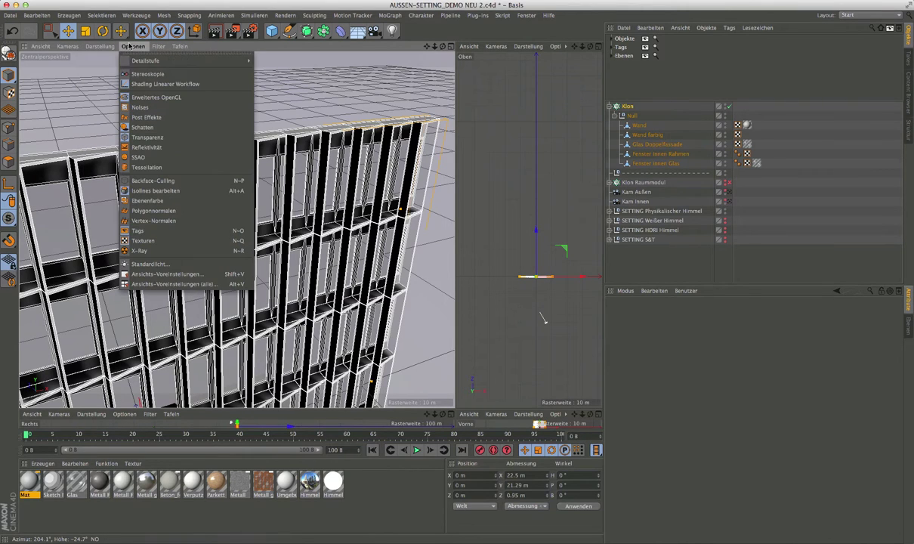
pyautogui.click(153, 99)
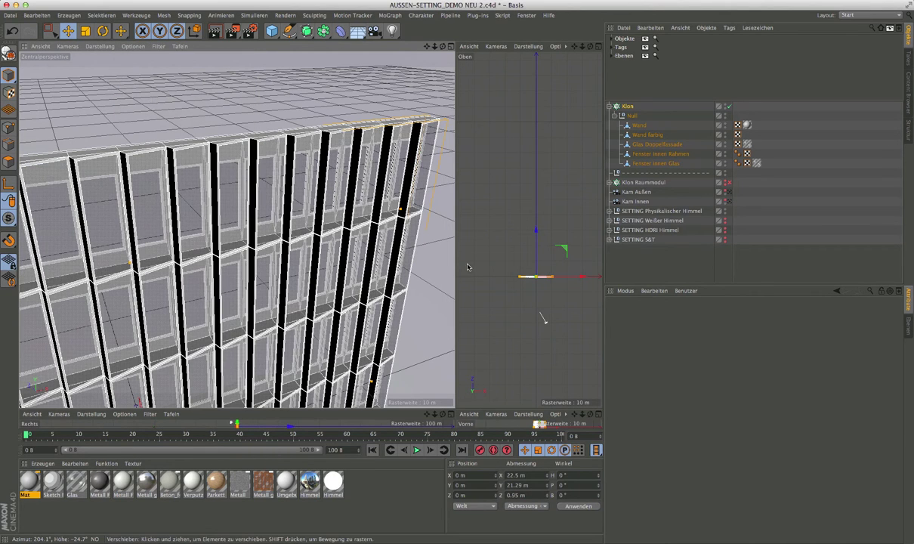
pyautogui.press('s')
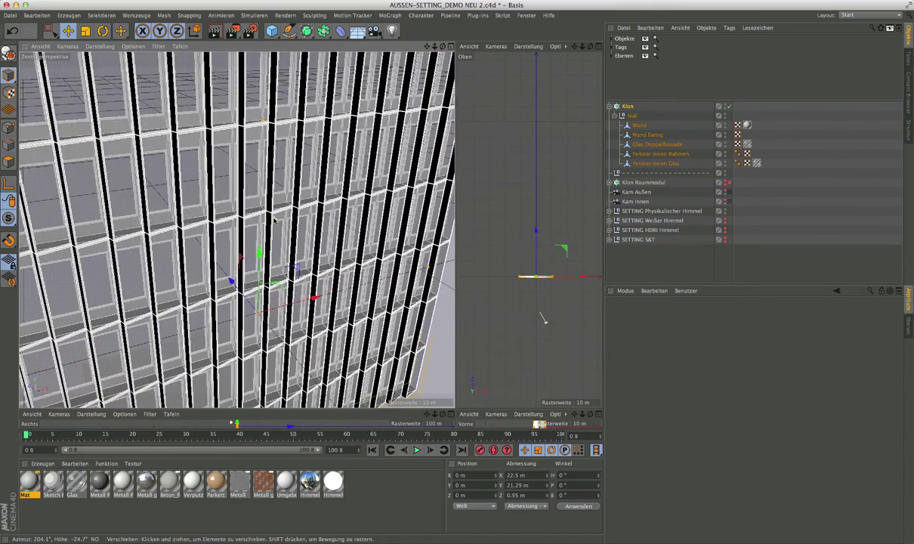
# Switch the view to Konstantes Shading (Linien), then zoom and orbit closer to the facade
pyautogui.click(103, 49)
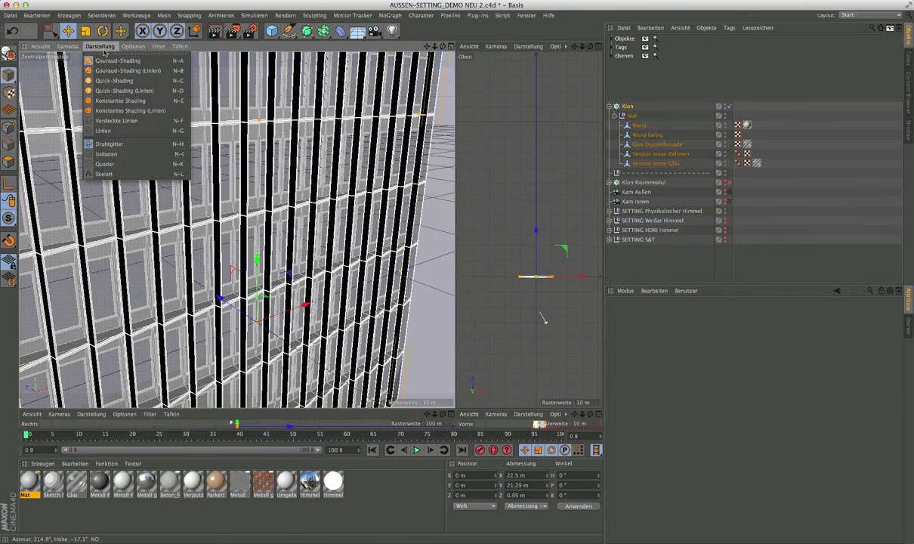
pyautogui.click(121, 111)
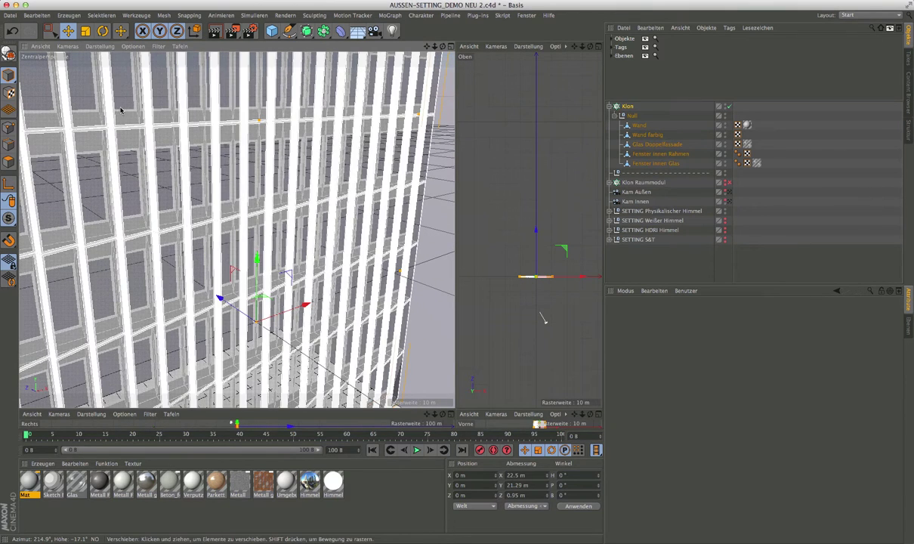
pyautogui.scroll(3, 195, 271)
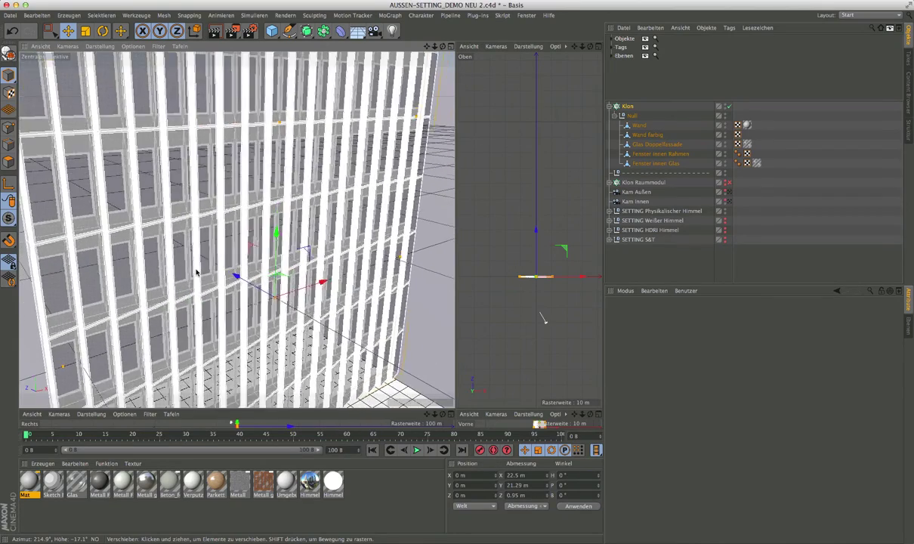
pyautogui.scroll(3, 196, 271)
pyautogui.scroll(3, 196, 271)
pyautogui.keyDown('alt'); pyautogui.moveTo(207, 274); pyautogui.dragTo(211, 235); pyautogui.keyUp('alt')
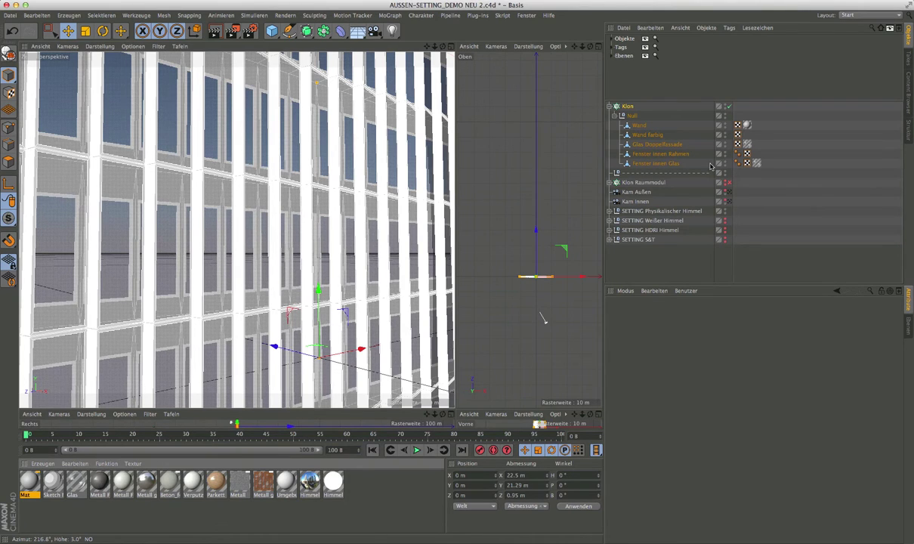
# Apply Metall Farbe, matt to Fenster innen Rahmen; try Verputz_weiß on Wand, then remove it again
pyautogui.moveTo(99, 480); pyautogui.dragTo(679, 154)
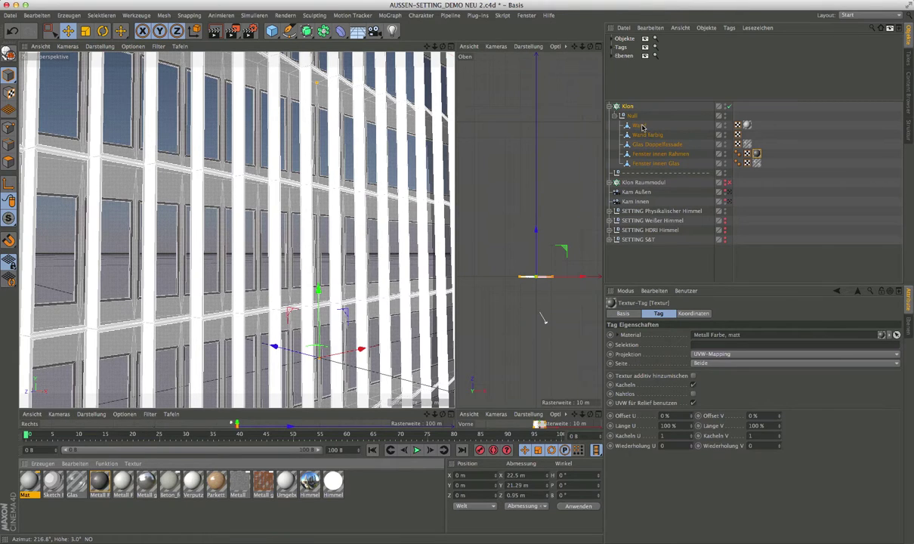
pyautogui.moveTo(193, 482); pyautogui.dragTo(615, 125)
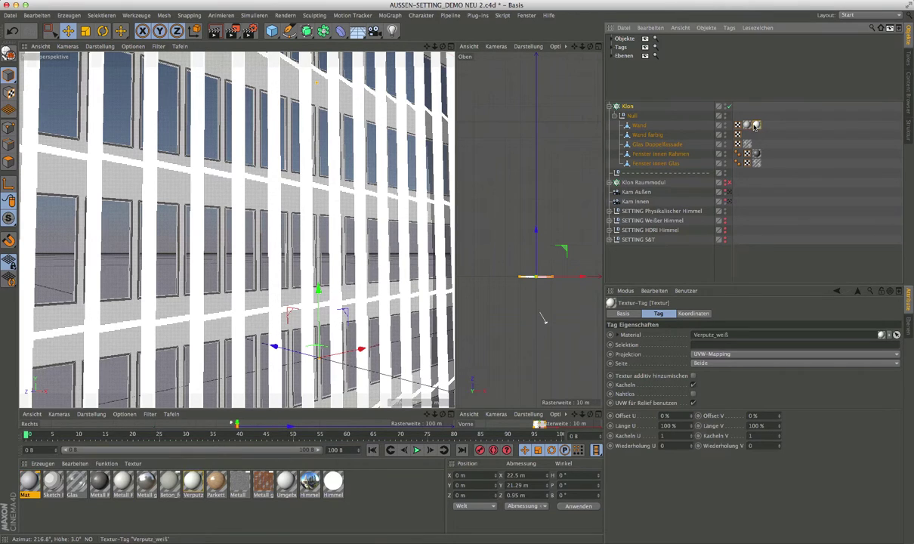
pyautogui.press('Delete')
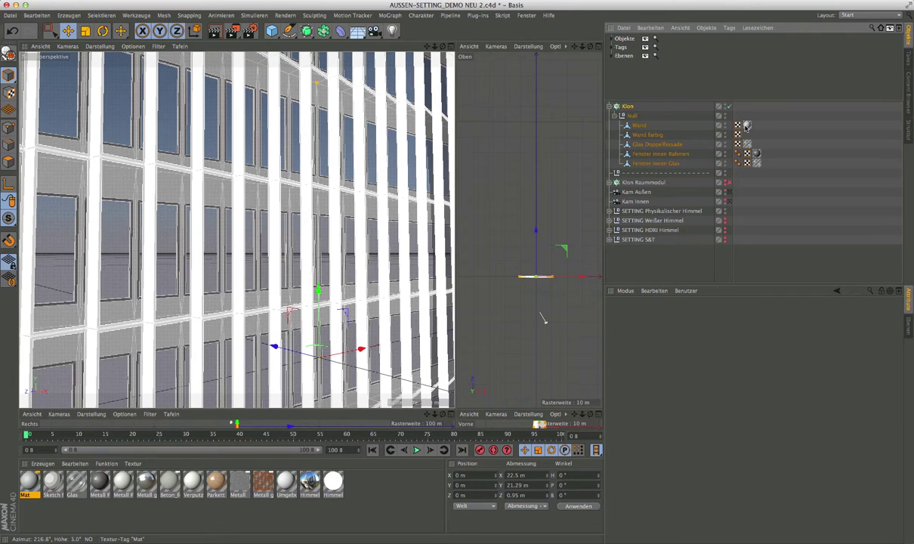
pyautogui.click(747, 126)
pyautogui.click(638, 126)
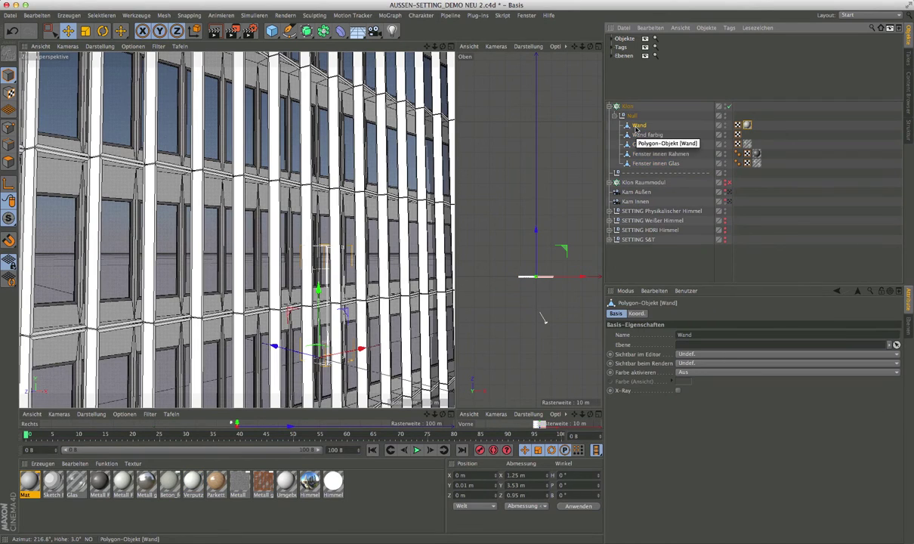
pyautogui.click(780, 147)
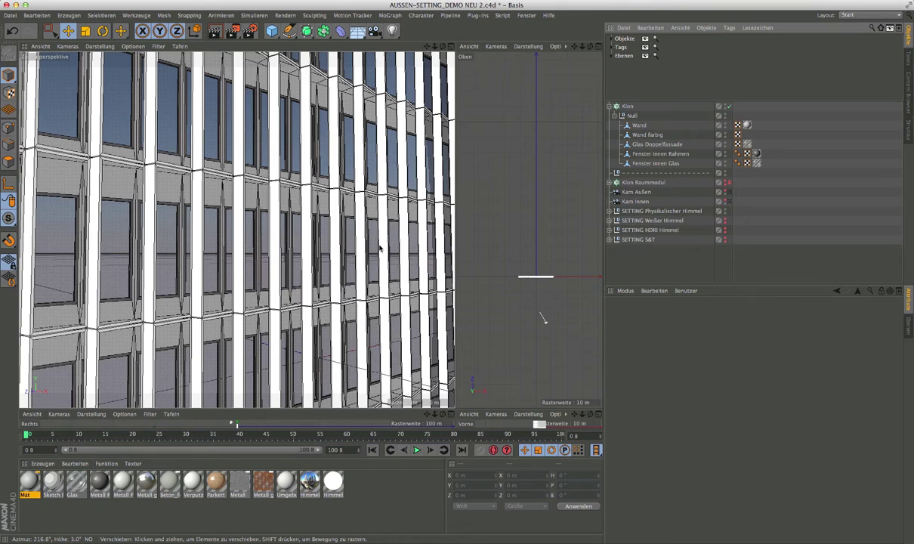
# Collapse Klon and create a new material named Fas Farbe Multishader with its Farbe settings shown
pyautogui.click(610, 107)
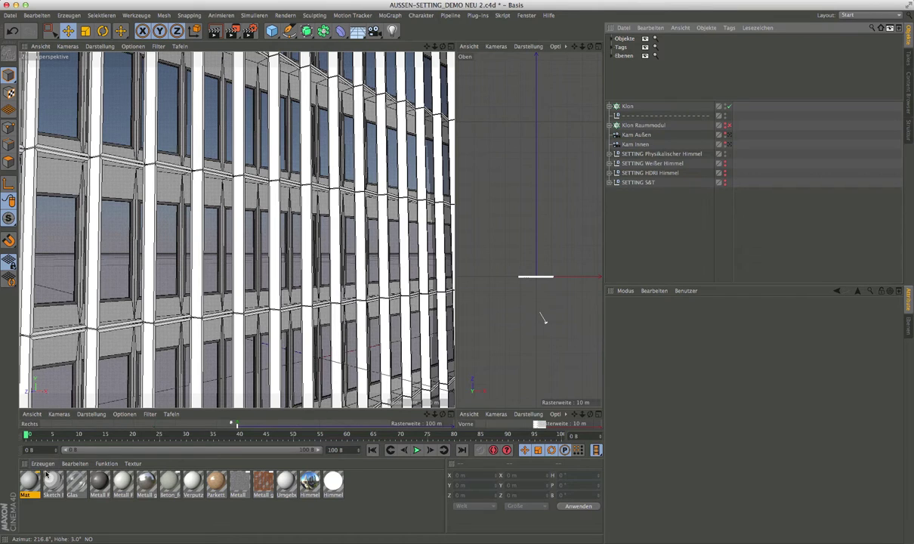
pyautogui.click(42, 463)
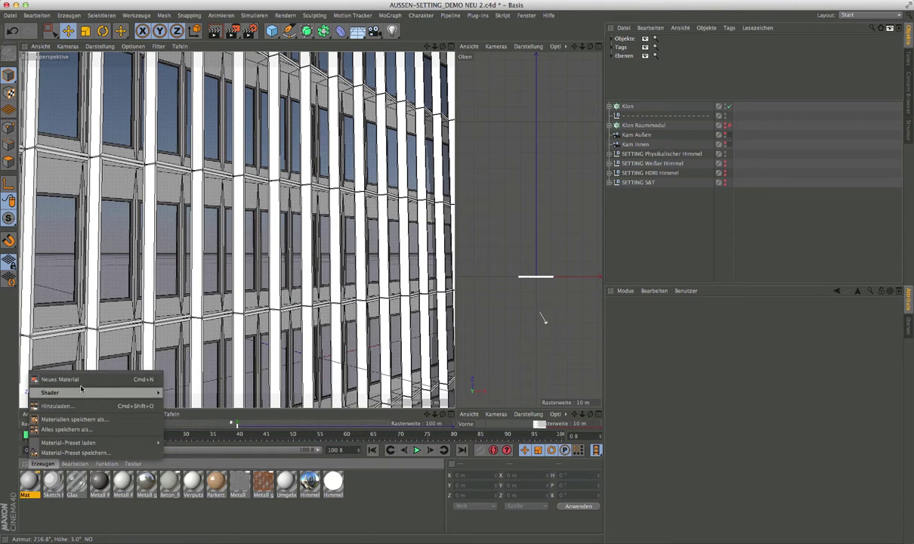
pyautogui.click(60, 370)
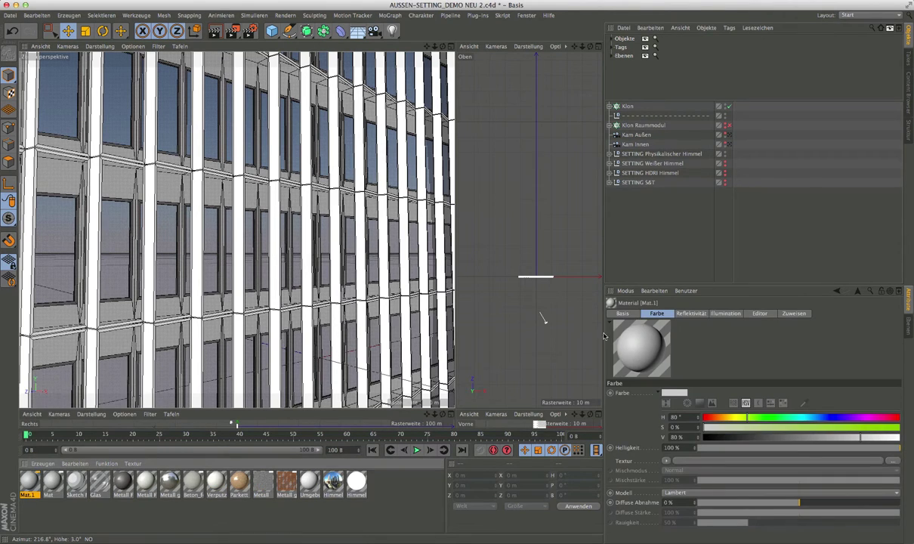
pyautogui.click(623, 313)
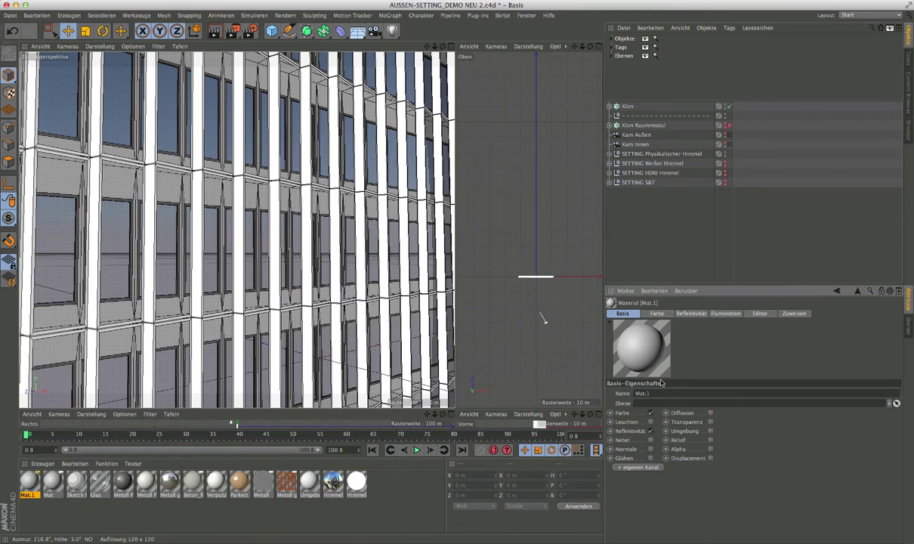
pyautogui.click(624, 396)
pyautogui.write('FA')
pyautogui.write('be Multishader')
pyautogui.press('Return')
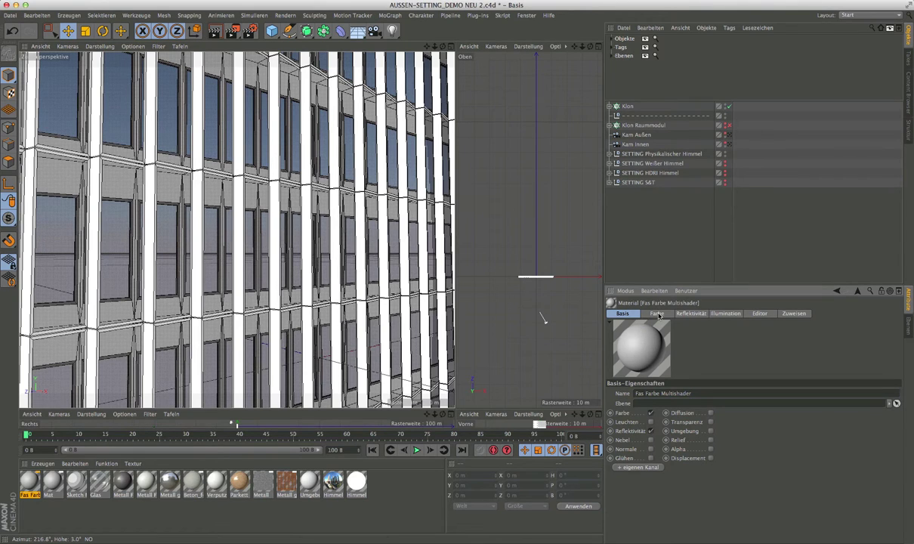
pyautogui.click(657, 313)
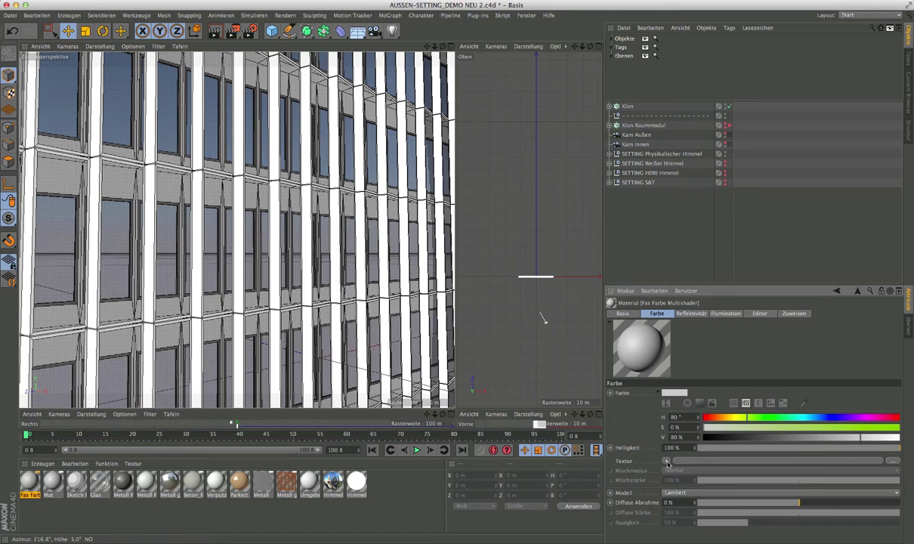
# Set the Farbe channel's Textur to MoGraph Multi-Shader and enlarge the Attribute Manager
pyautogui.click(666, 461)
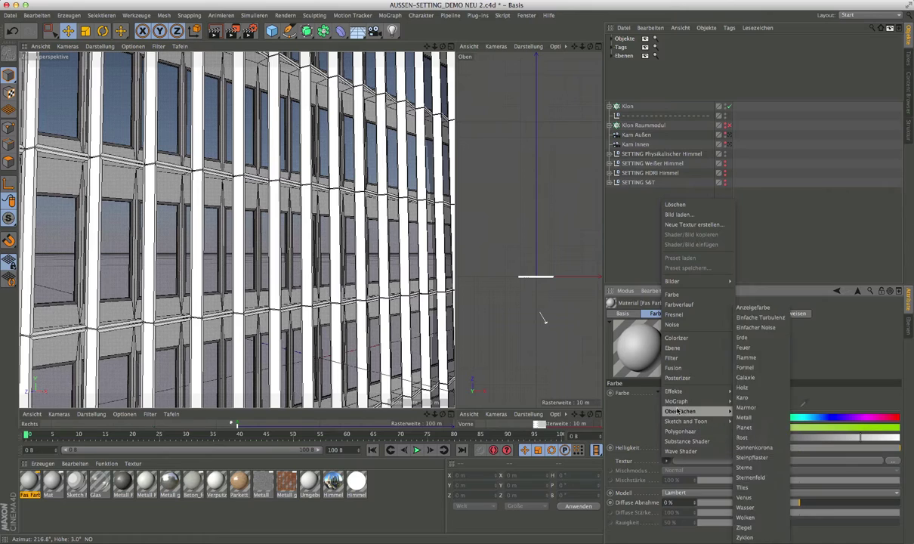
pyautogui.moveTo(677, 401)
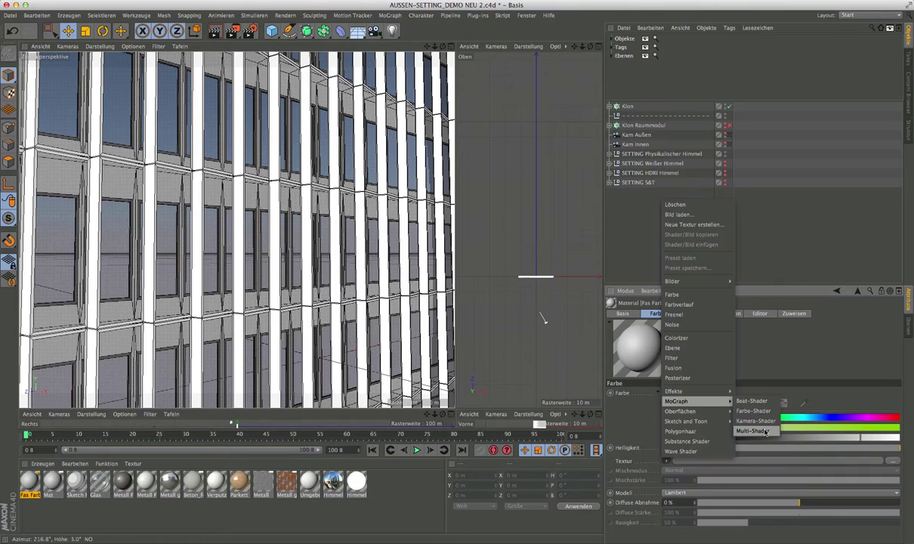
pyautogui.click(766, 431)
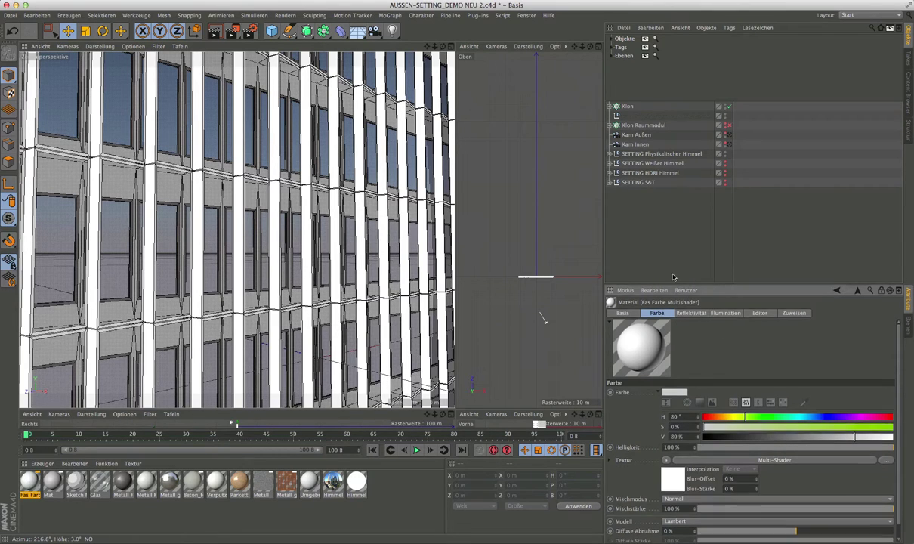
pyautogui.moveTo(676, 287); pyautogui.dragTo(676, 229)
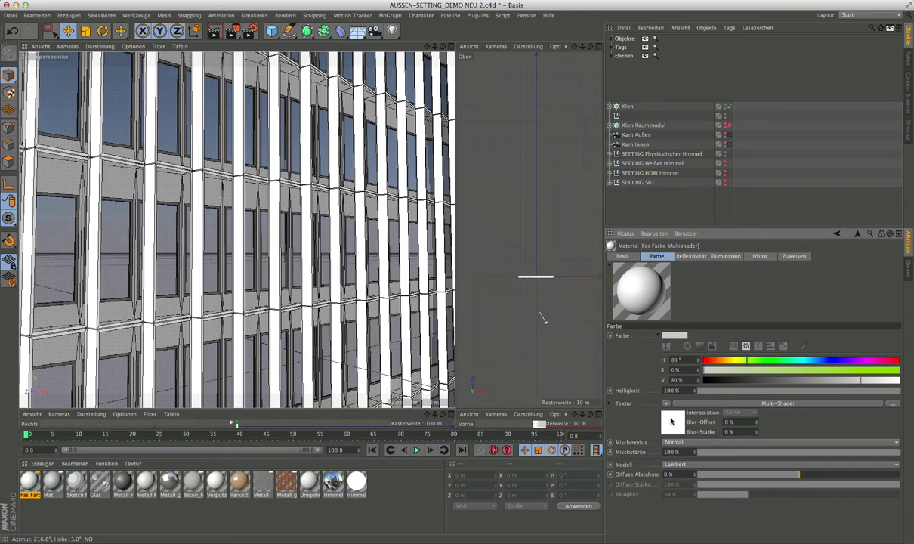
# Add two more texture slots to the Multi-Shader, making four in total
pyautogui.click(671, 421)
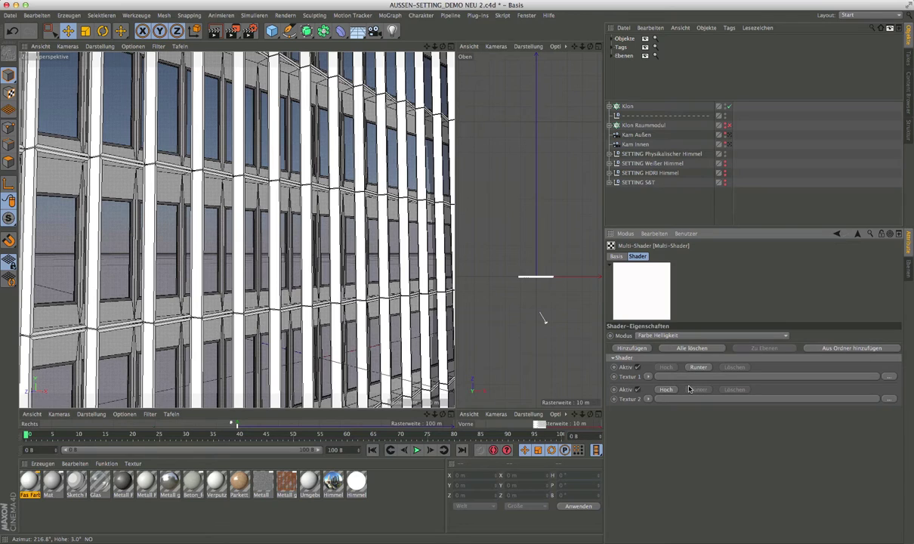
pyautogui.click(634, 349)
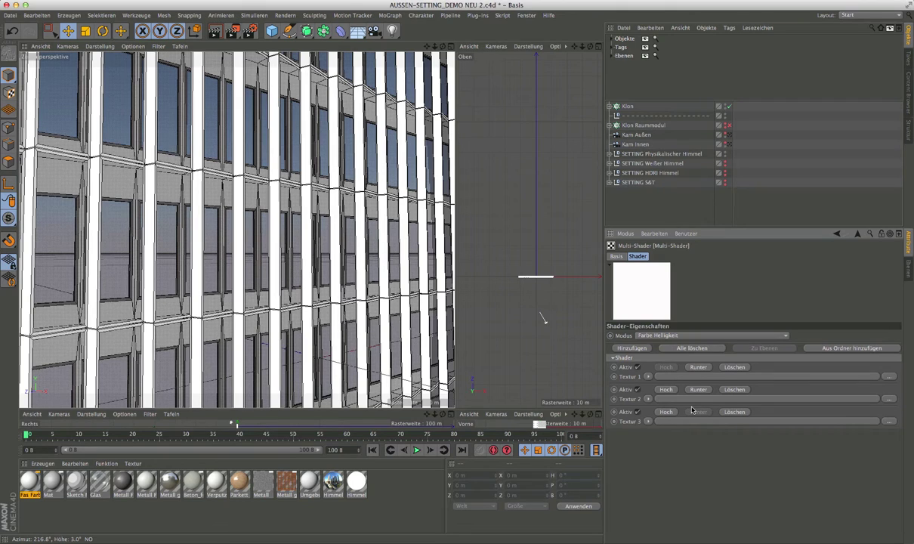
pyautogui.click(634, 349)
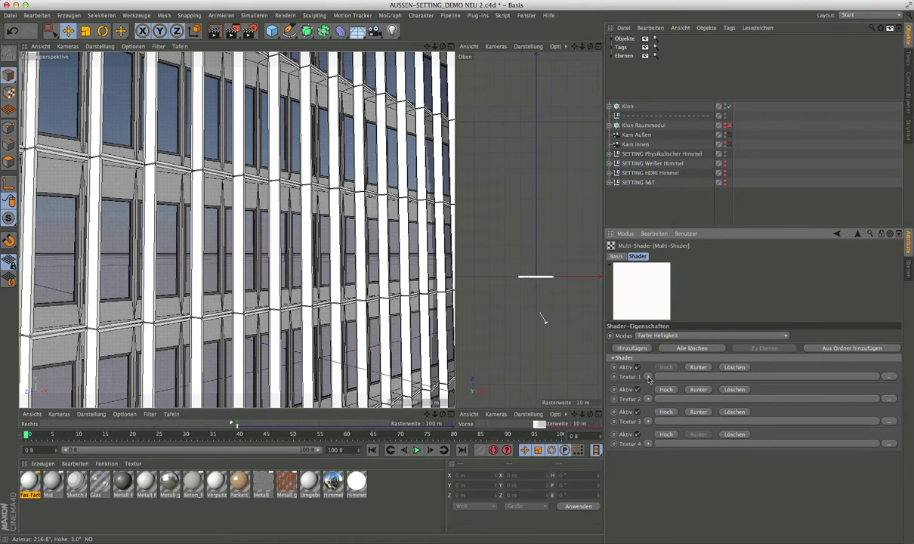
# Fill Textur 1 with a Farbe shader in dark orange (H 24°, S 95%, V 80%)
pyautogui.click(648, 377)
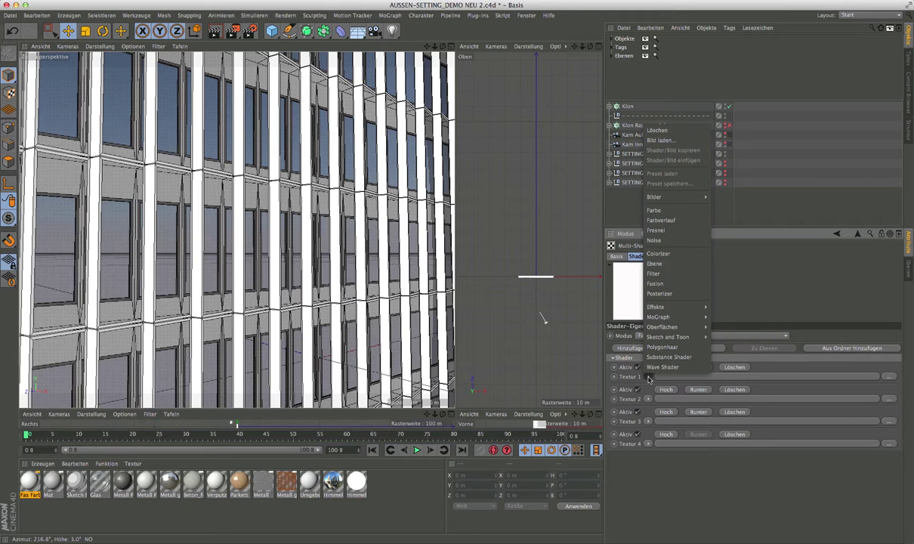
pyautogui.click(654, 210)
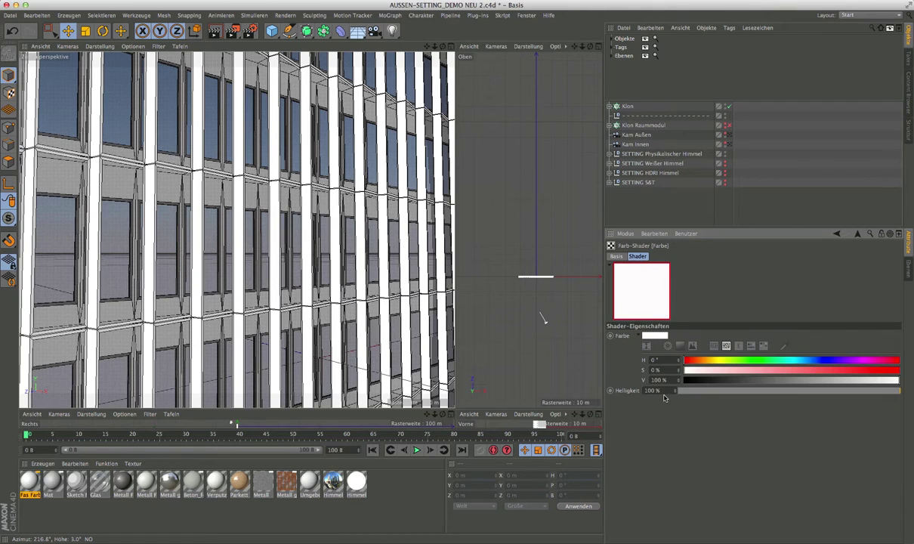
pyautogui.click(629, 377)
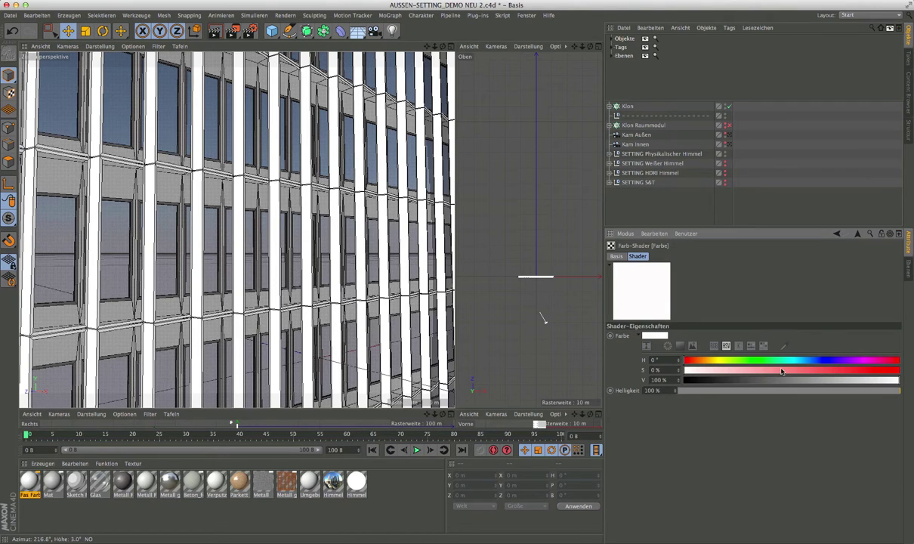
pyautogui.click(702, 362)
pyautogui.click(880, 369)
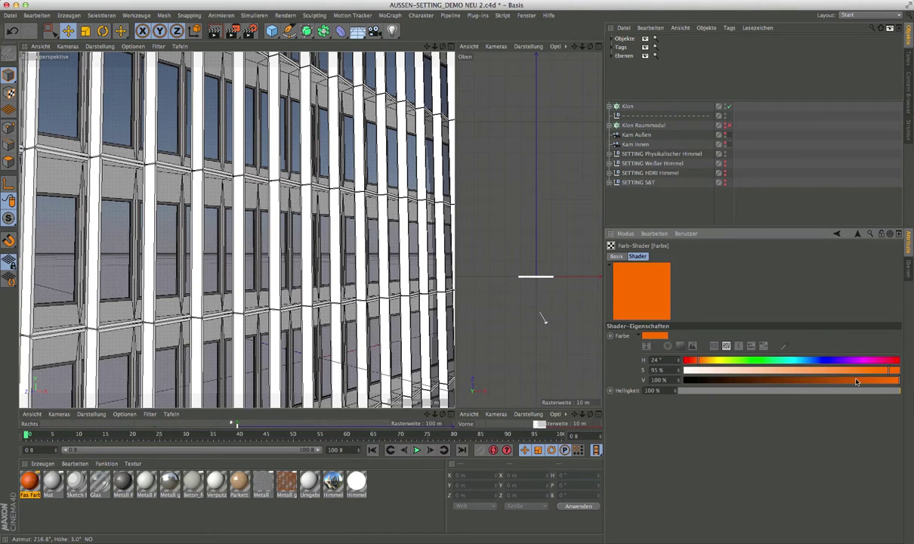
pyautogui.click(856, 381)
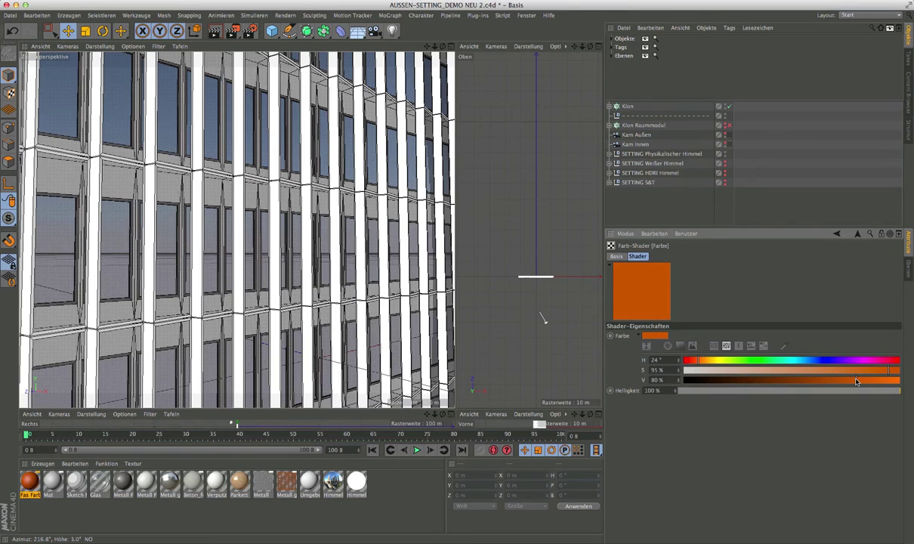
pyautogui.click(858, 235)
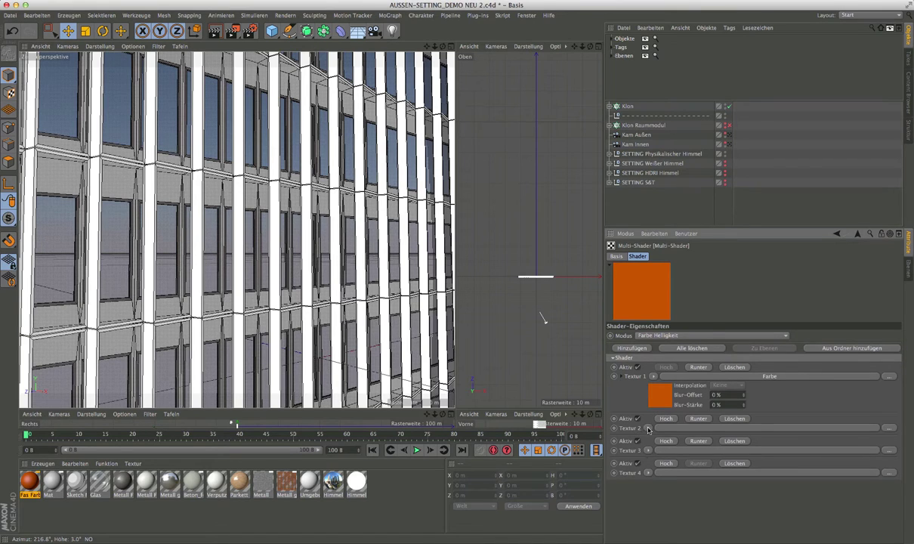
# Fill Textur 2 with a dark red Farbe shader (H 11°, S 96%, V 59%)
pyautogui.click(647, 428)
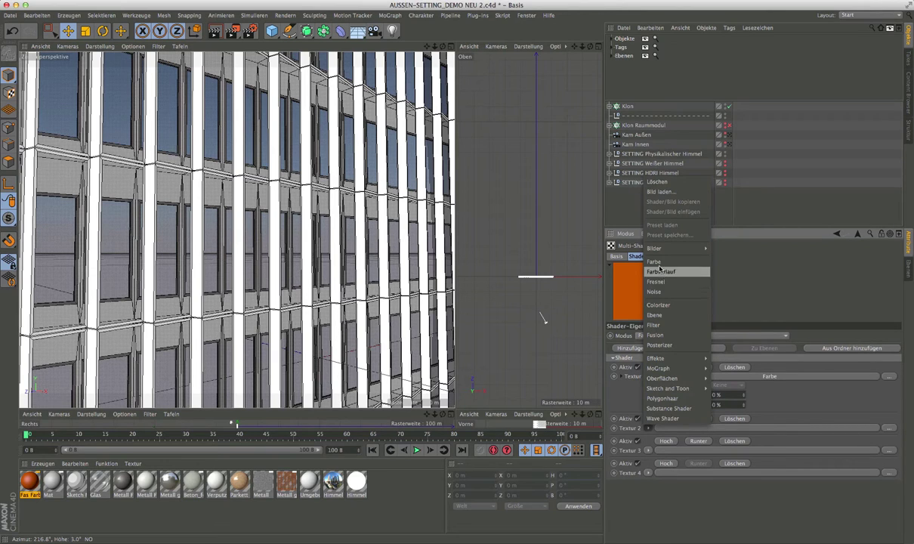
pyautogui.click(655, 262)
pyautogui.click(660, 450)
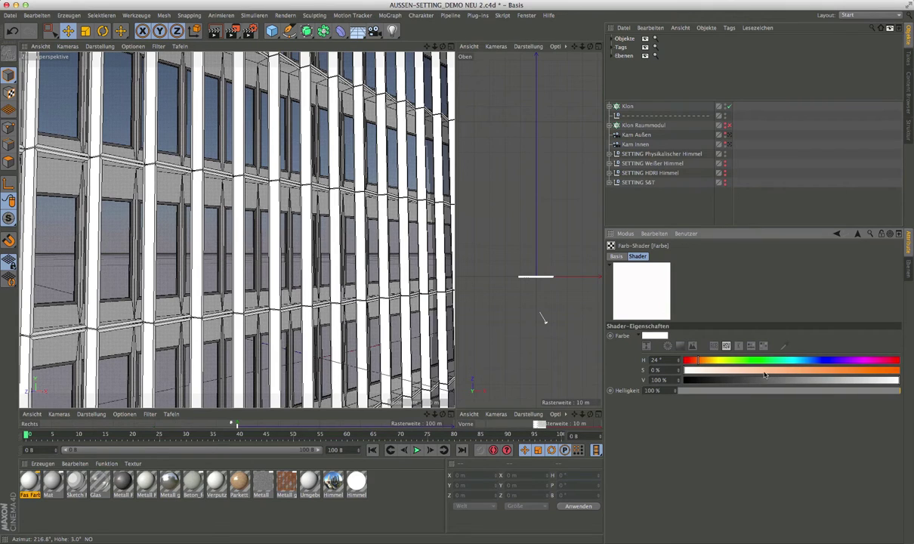
pyautogui.moveTo(690, 363)
pyautogui.mouseDown()
pyautogui.moveTo(837, 370)
pyautogui.moveTo(811, 382)
pyautogui.mouseUp()
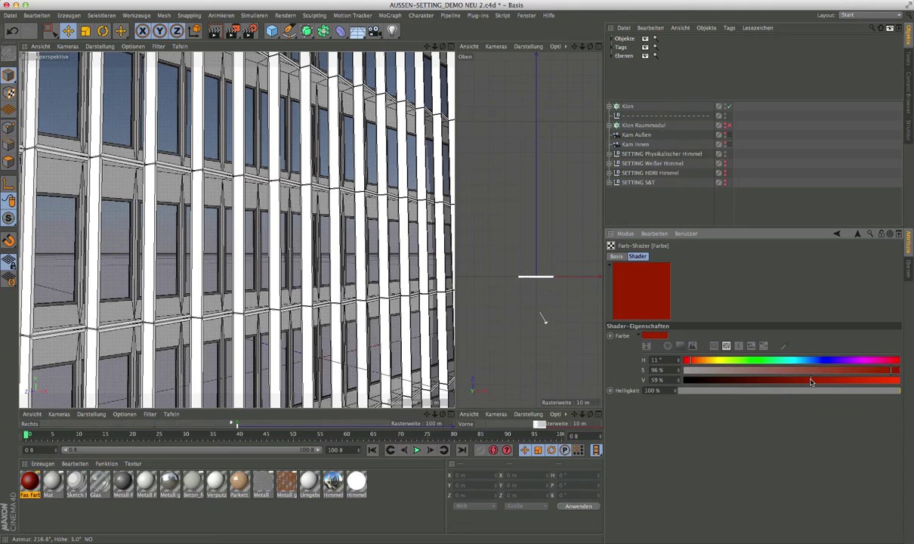
pyautogui.click(837, 234)
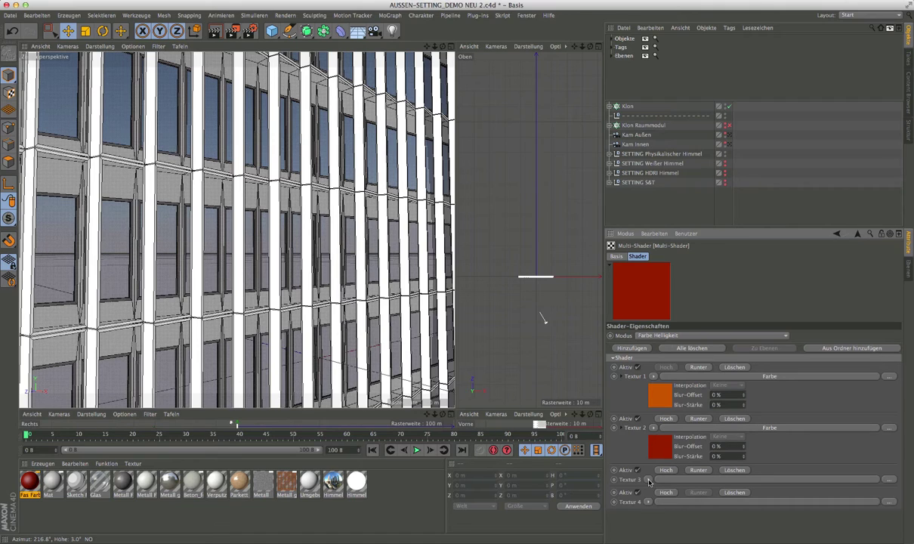
# Fill Textur 3 with a pale green Farbe shader, hue 139° and brightness 78%
pyautogui.click(648, 481)
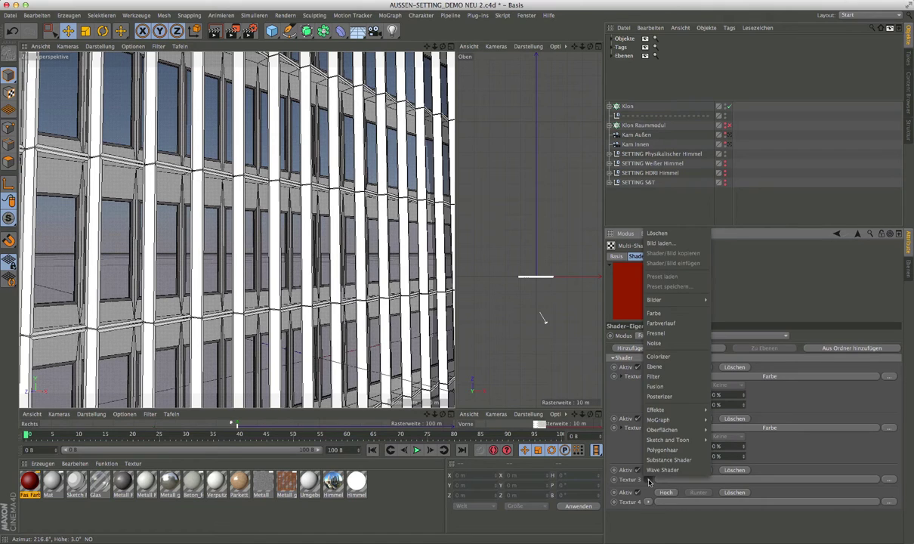
pyautogui.click(661, 314)
pyautogui.click(638, 481)
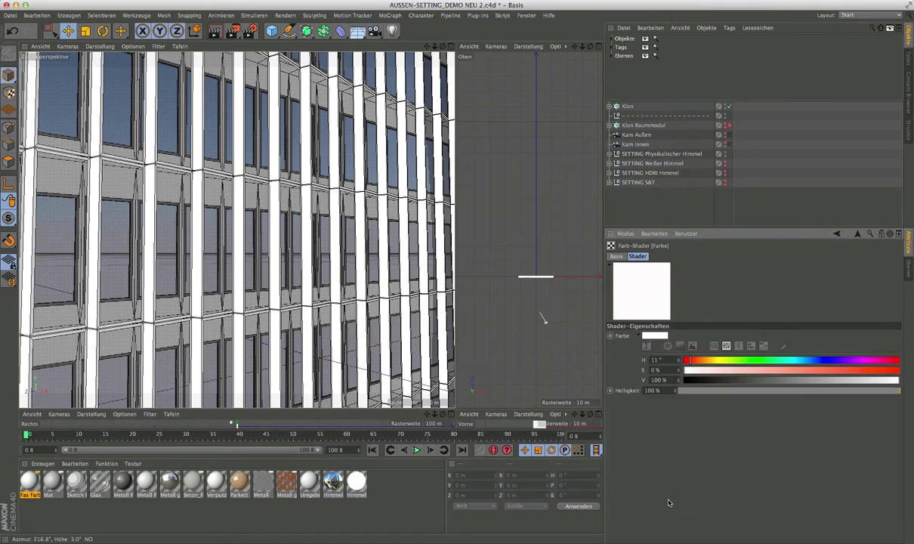
pyautogui.click(773, 361)
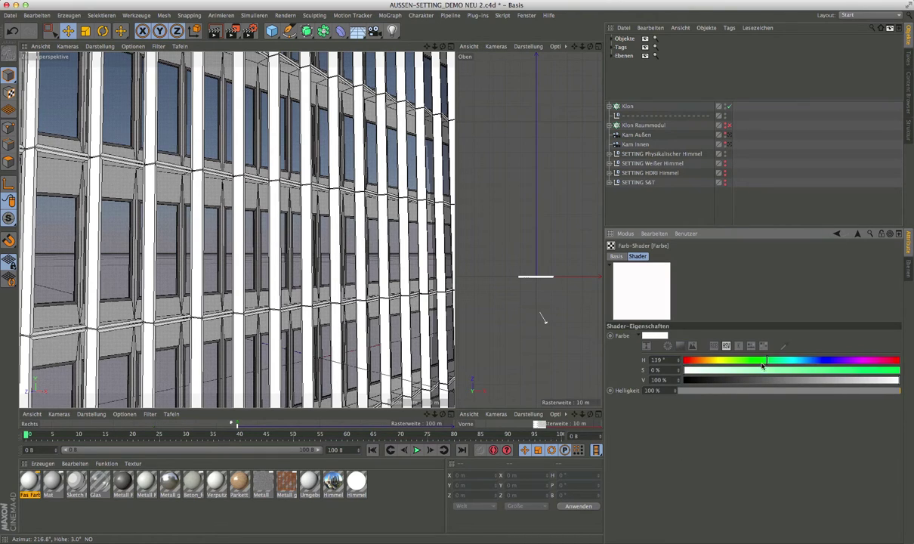
pyautogui.click(778, 370)
pyautogui.moveTo(850, 380); pyautogui.dragTo(871, 380)
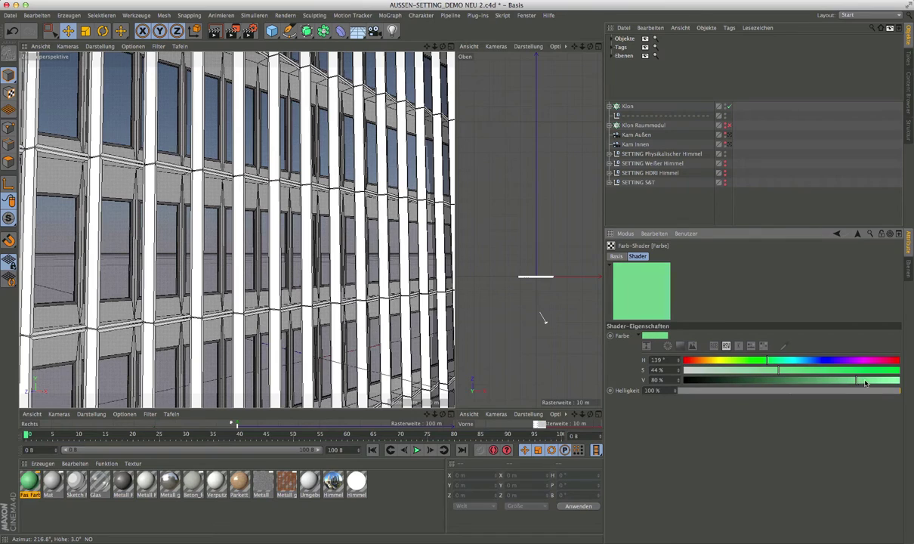
pyautogui.click(754, 370)
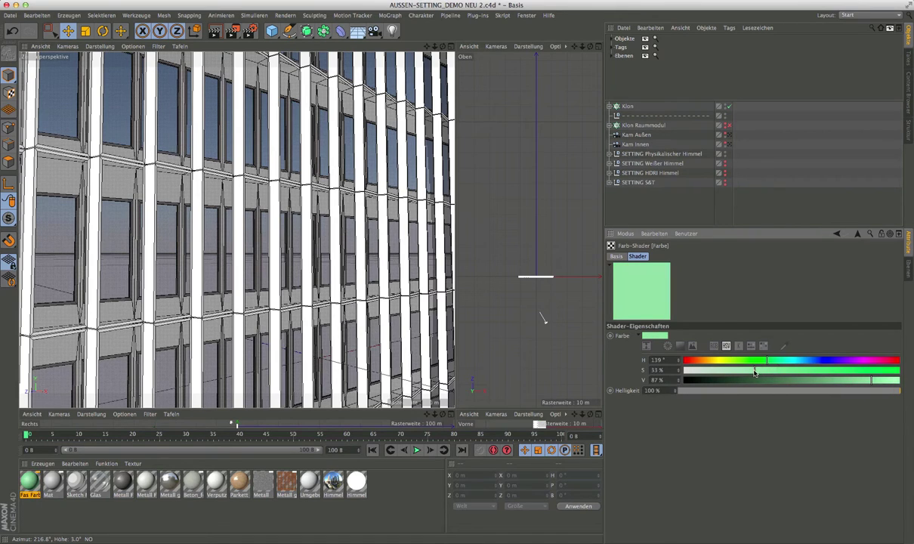
pyautogui.moveTo(754, 371); pyautogui.dragTo(749, 371)
pyautogui.click(871, 391)
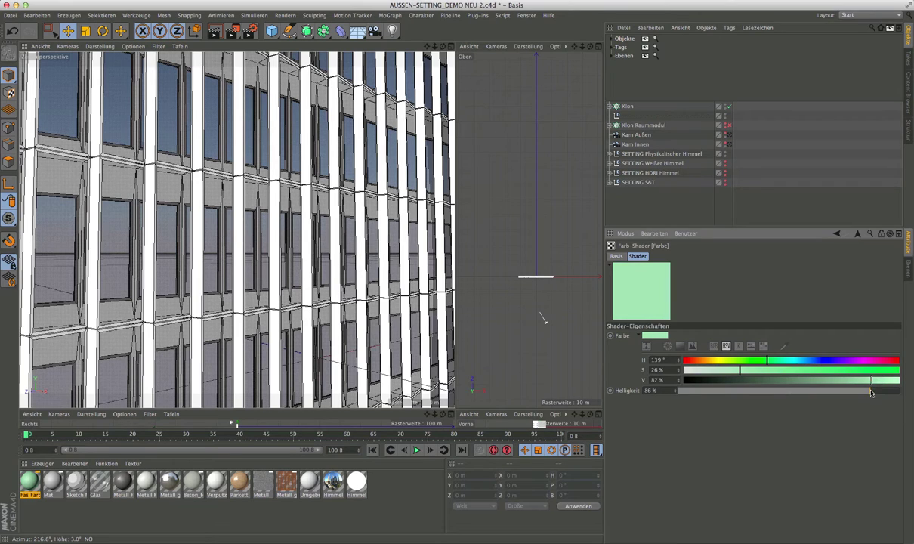
pyautogui.moveTo(871, 391); pyautogui.dragTo(853, 392)
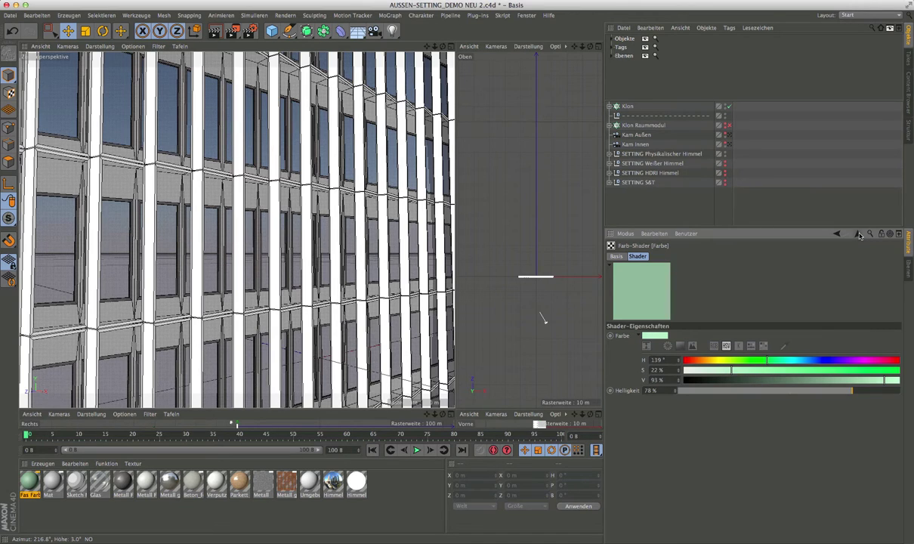
pyautogui.click(857, 235)
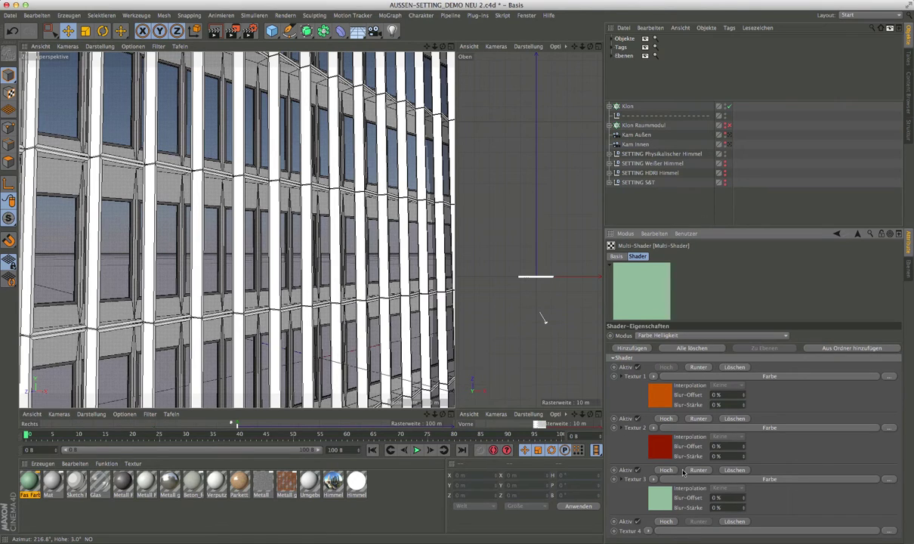
# Apply the Fas Farbe Multishader material to Klon and inspect its new texture tag
pyautogui.click(642, 225)
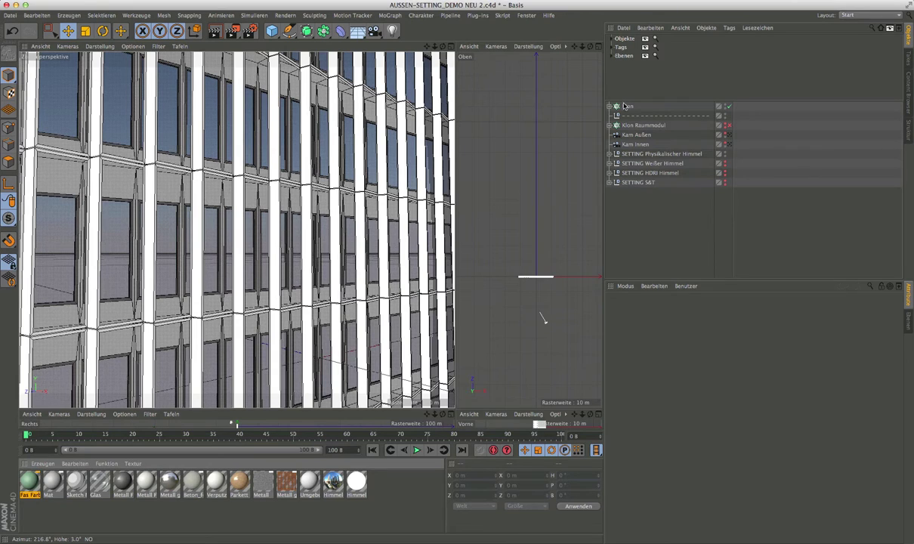
pyautogui.moveTo(628, 110); pyautogui.dragTo(625, 112)
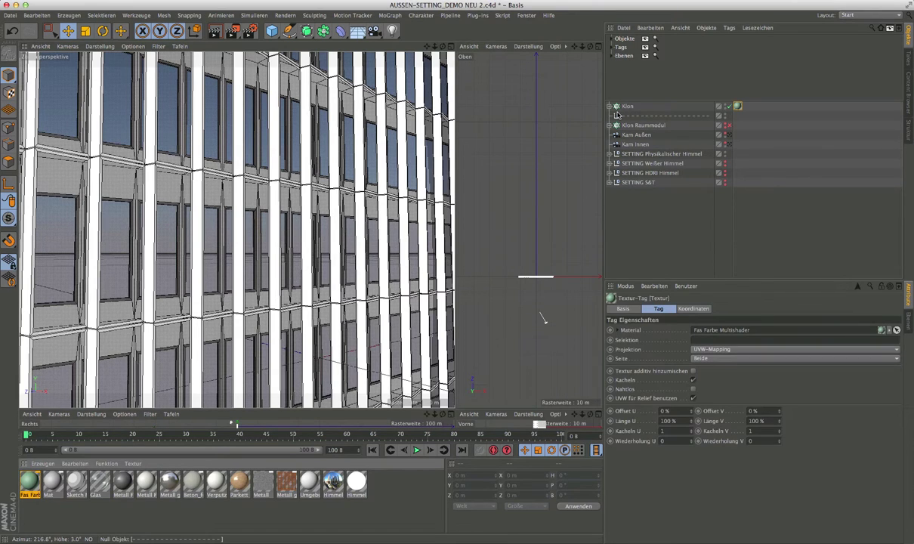
pyautogui.click(616, 115)
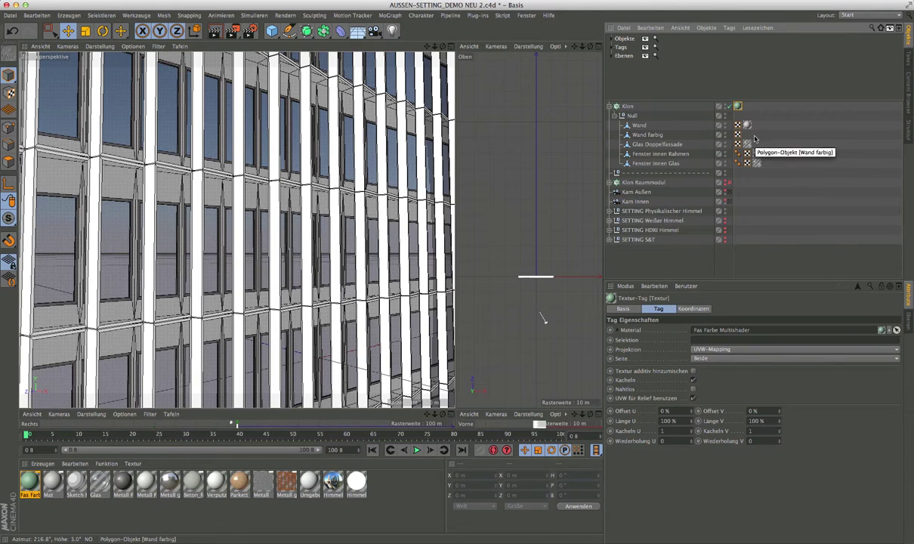
pyautogui.click(660, 136)
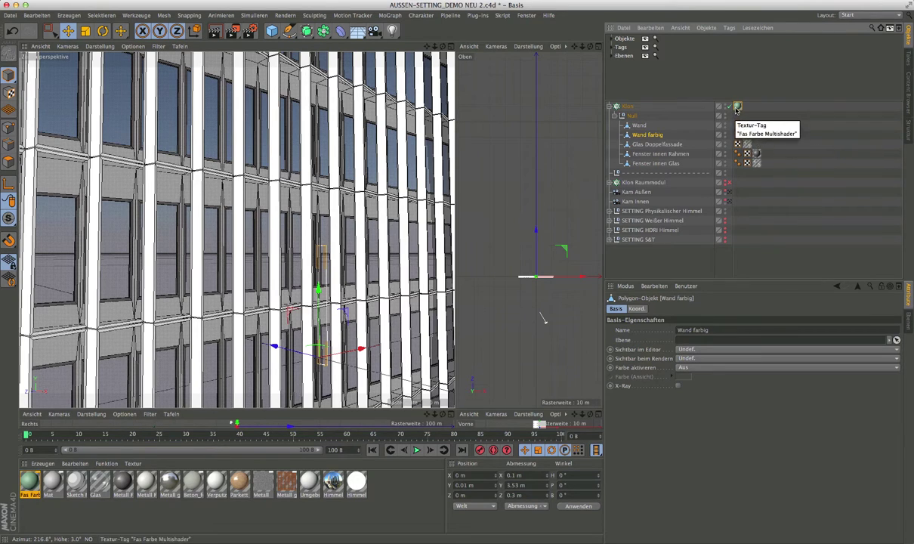
pyautogui.click(737, 134)
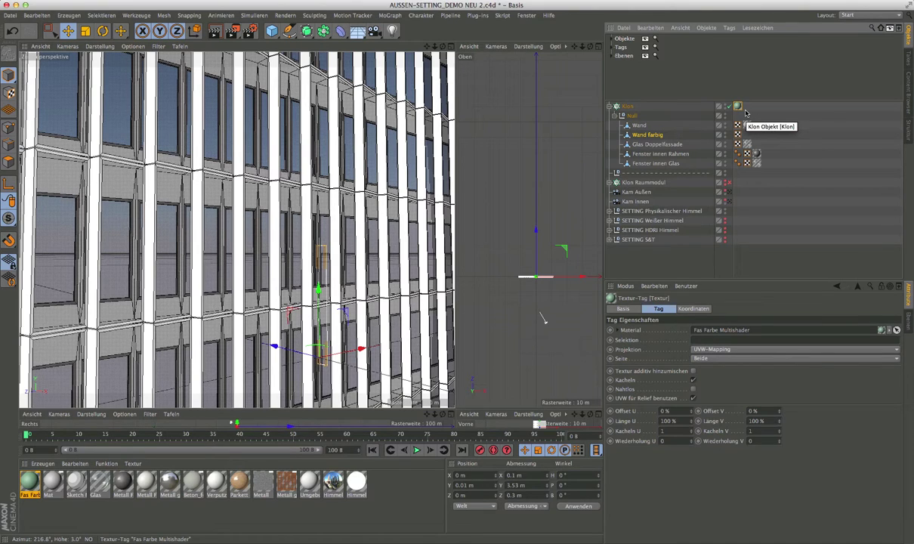
pyautogui.click(786, 121)
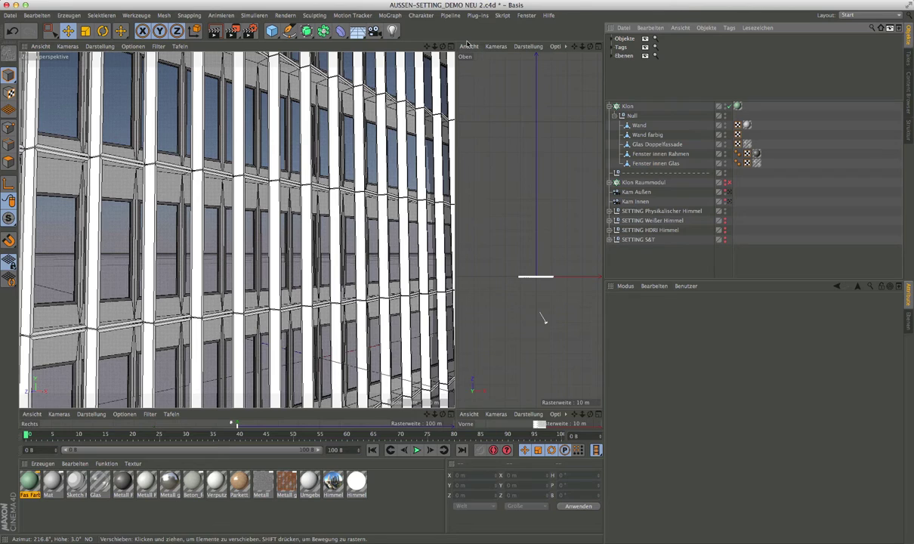
pyautogui.click(390, 16)
pyautogui.moveTo(419, 30)
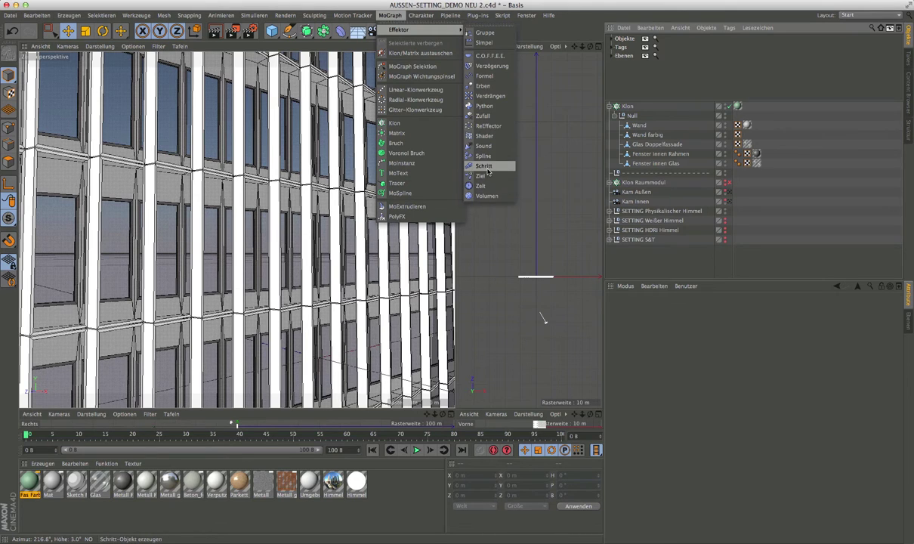
# Add a Zufall effector to Klon's Effektoren list and uncheck its Position parameter
pyautogui.click(484, 115)
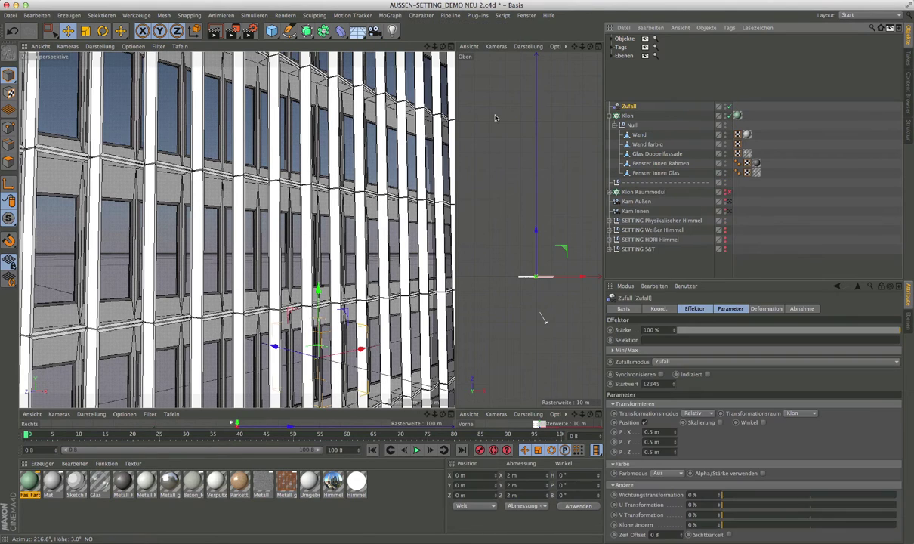
pyautogui.click(628, 116)
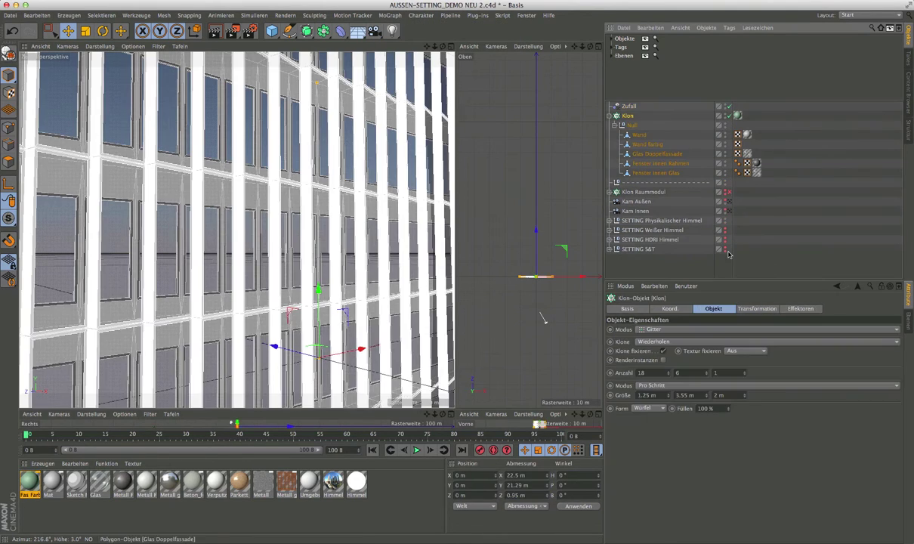
pyautogui.click(807, 310)
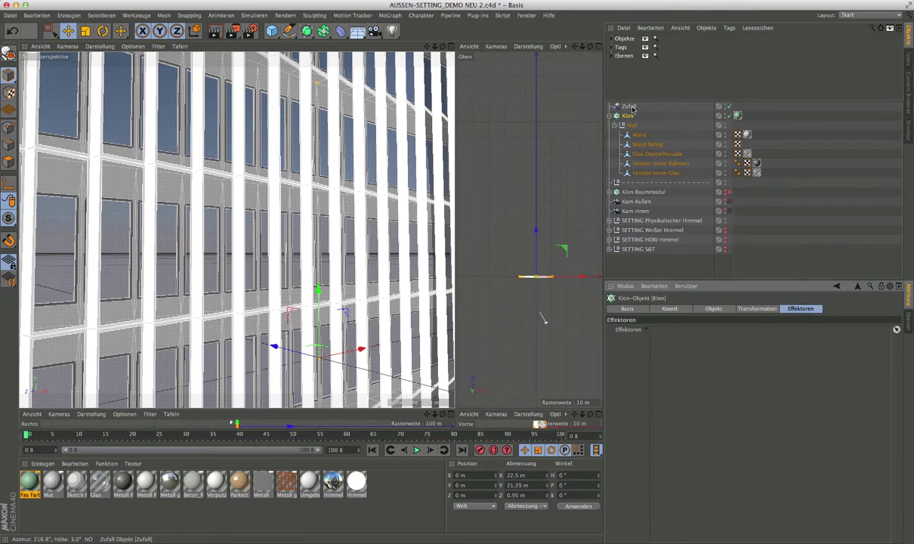
pyautogui.moveTo(629, 106); pyautogui.dragTo(699, 363)
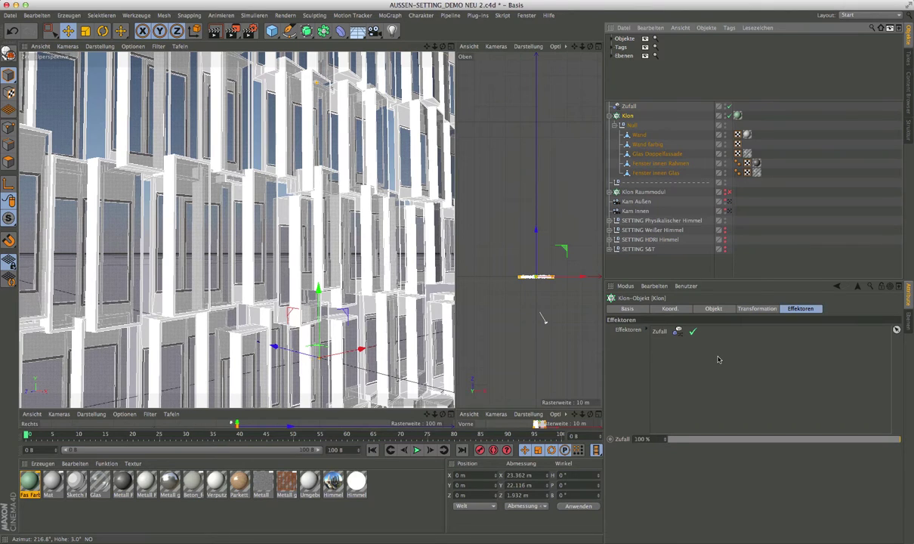
pyautogui.click(630, 107)
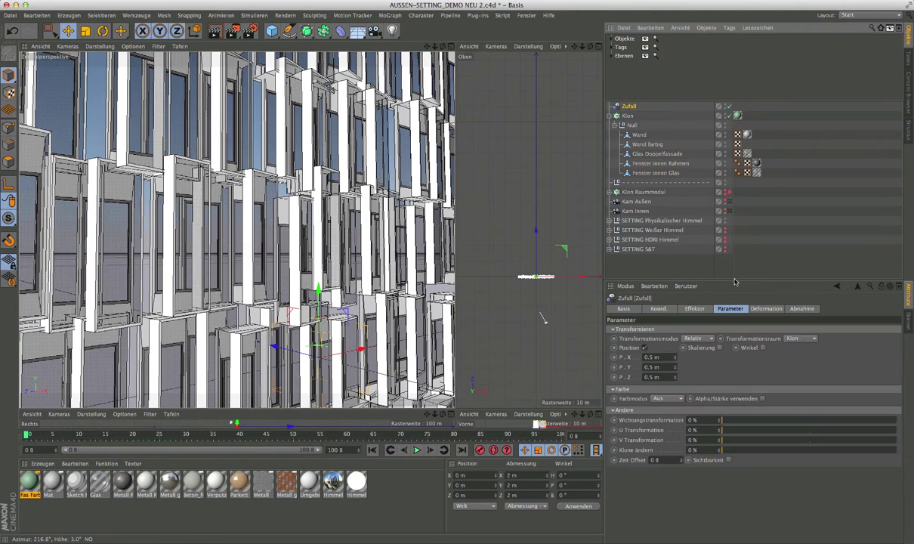
pyautogui.click(645, 349)
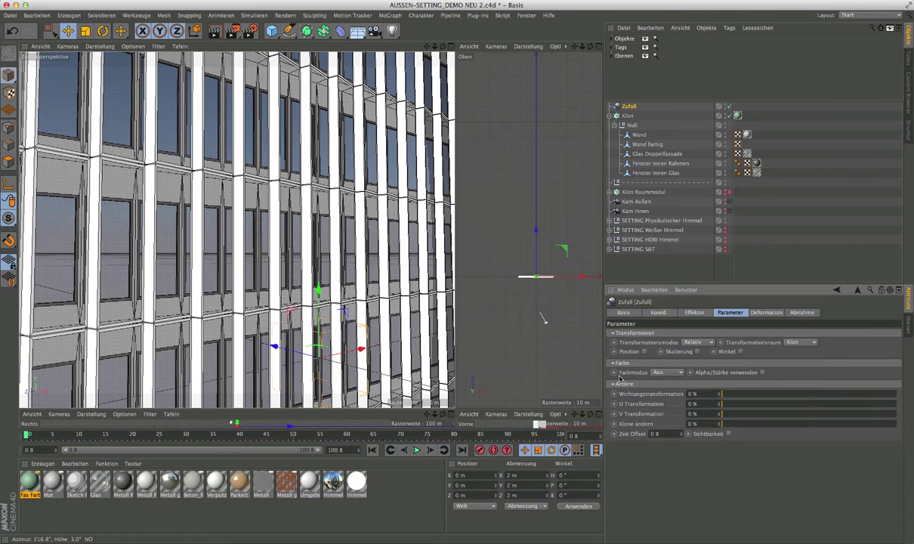
# Set Zufall's Farbmodus to An, then zoom out and orbit to view the coloured facade
pyautogui.click(669, 374)
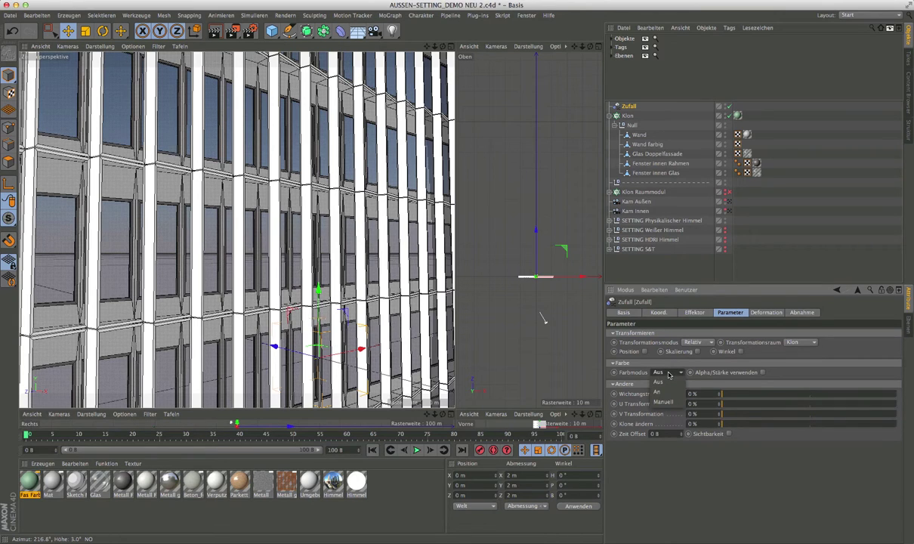
pyautogui.click(663, 393)
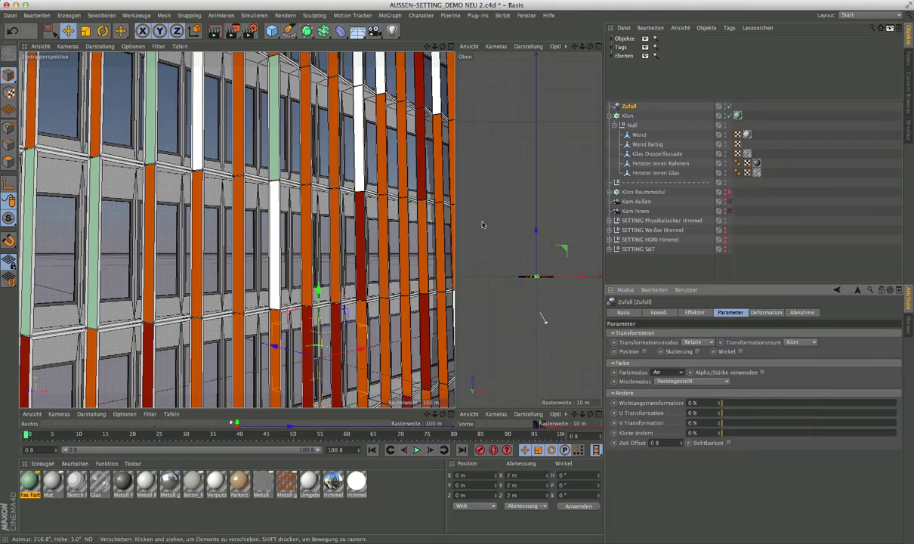
pyautogui.scroll(-5, 336, 254)
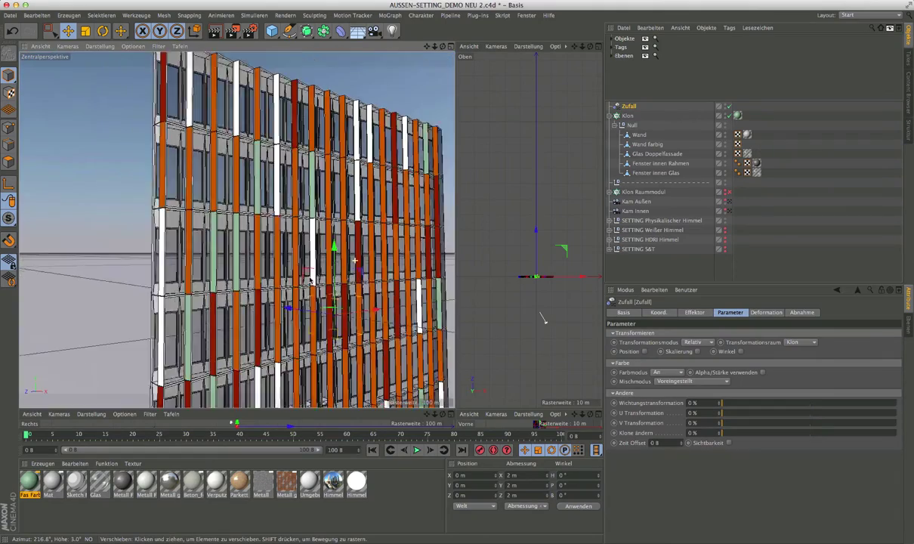
pyautogui.moveTo(311, 279)
pyautogui.keyDown('alt'); pyautogui.mouseDown()
pyautogui.moveTo(295, 215)
pyautogui.moveTo(298, 241)
pyautogui.mouseUp(); pyautogui.keyUp('alt')
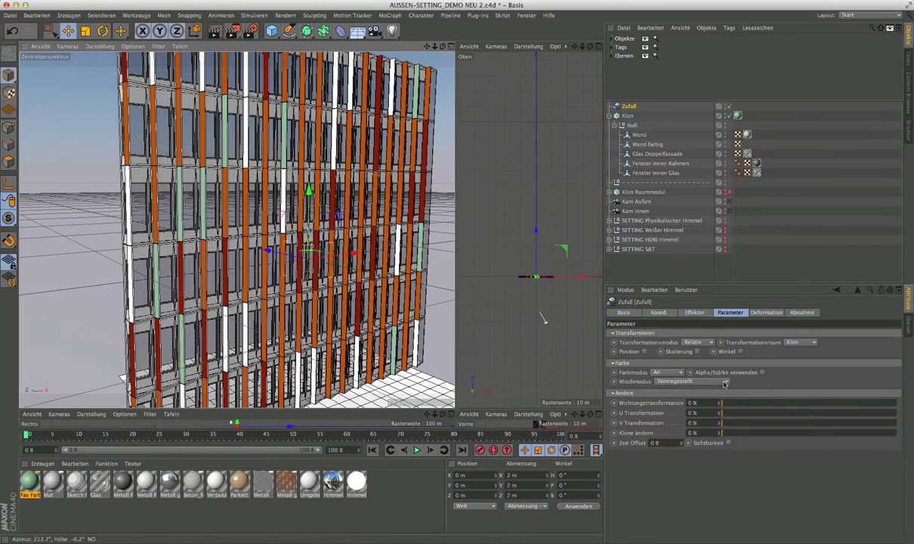
# Raise the Zufall Startwert to 12358 and hide the Physikalischer Himmel in the viewport
pyautogui.click(697, 314)
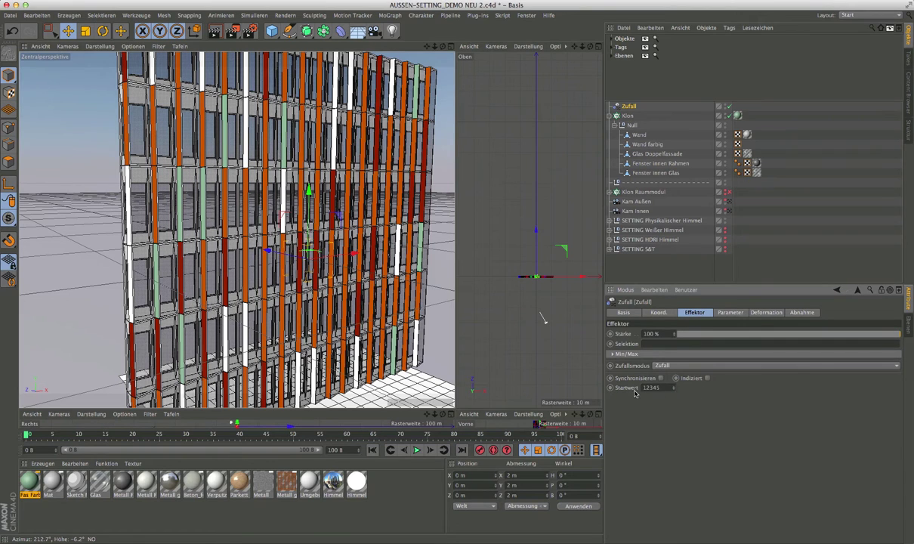
pyautogui.click(673, 387)
pyautogui.click(673, 387)
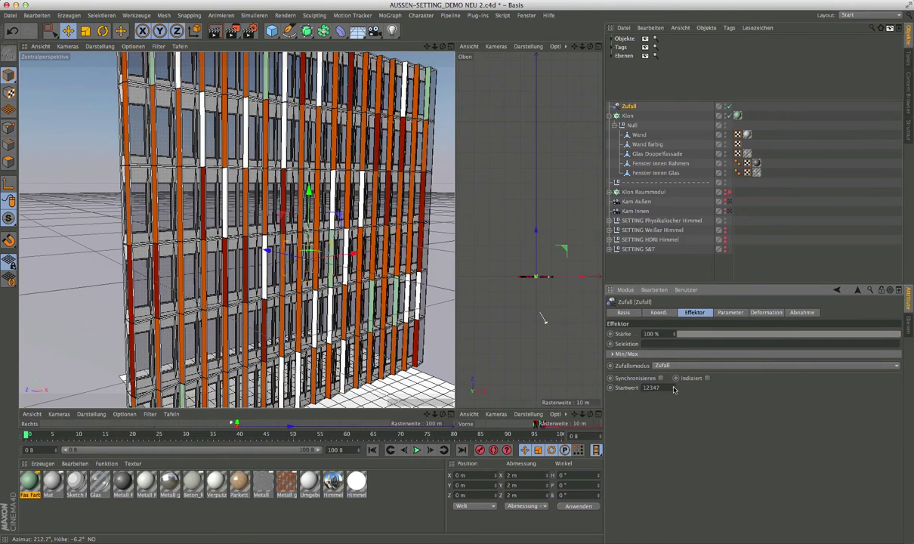
pyautogui.click(674, 387)
pyautogui.click(675, 387)
pyautogui.click(674, 388)
pyautogui.click(674, 387)
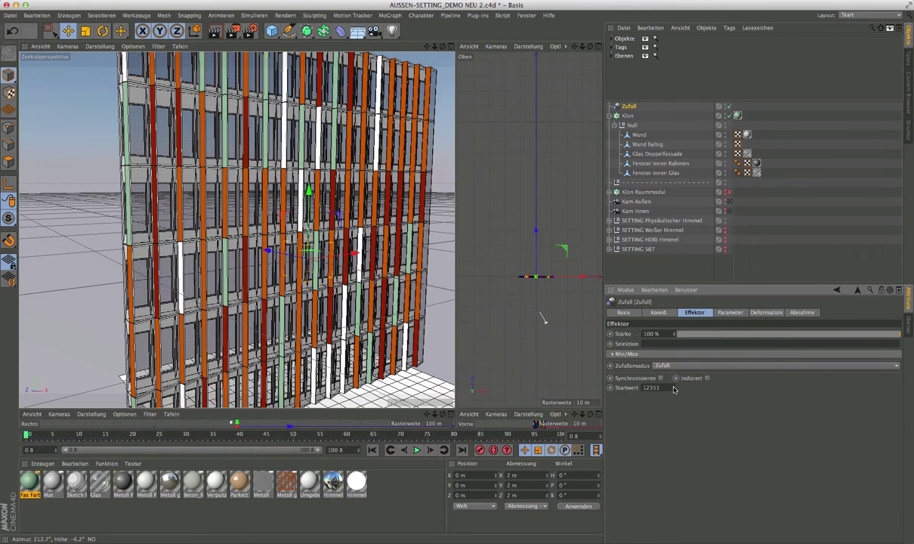
pyautogui.click(674, 388)
pyautogui.click(674, 388)
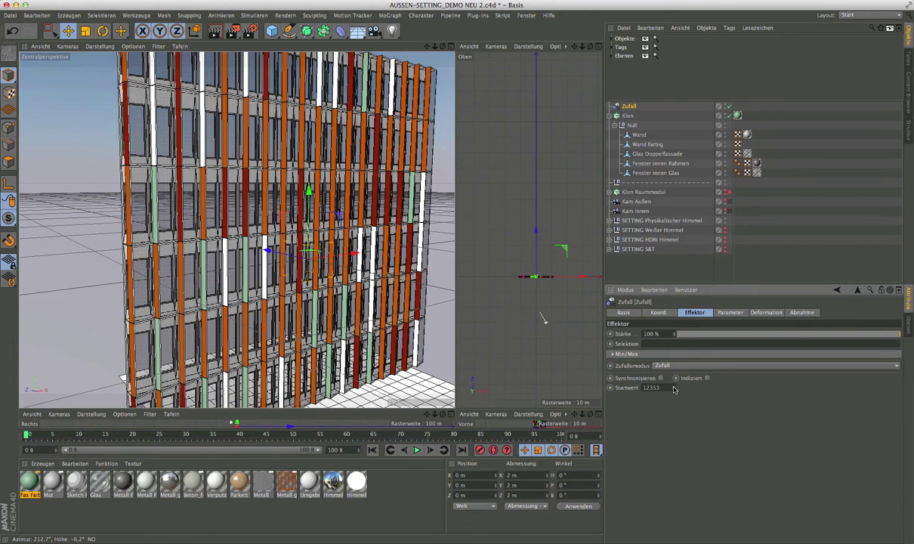
pyautogui.click(674, 387)
pyautogui.click(674, 388)
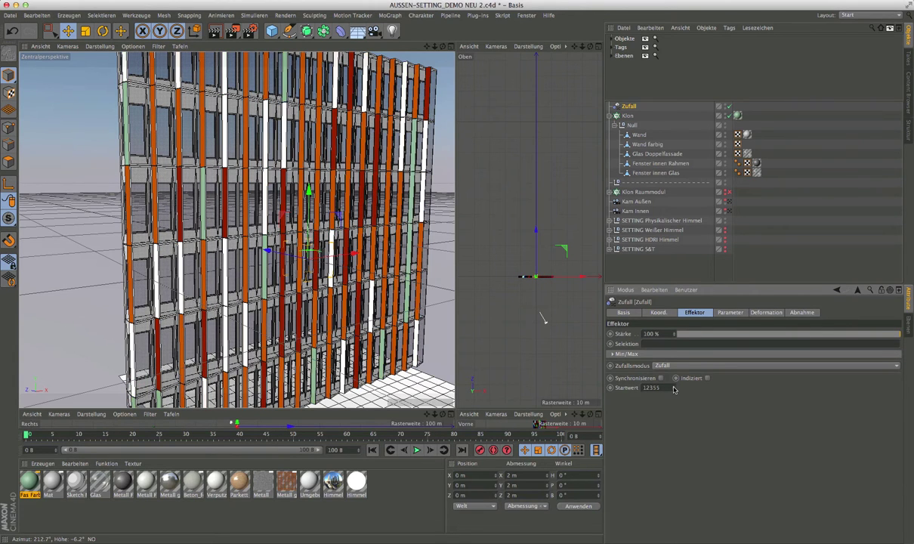
pyautogui.click(675, 388)
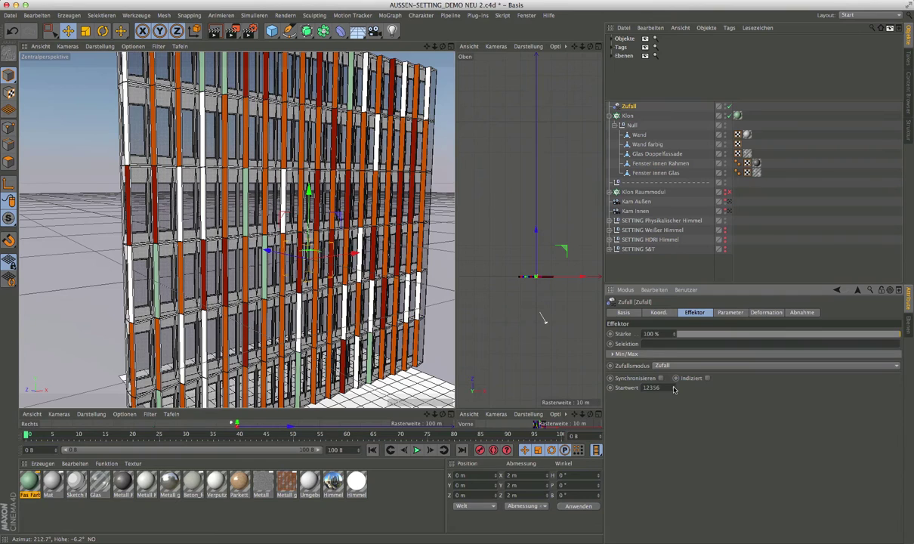
pyautogui.click(675, 389)
pyautogui.click(674, 388)
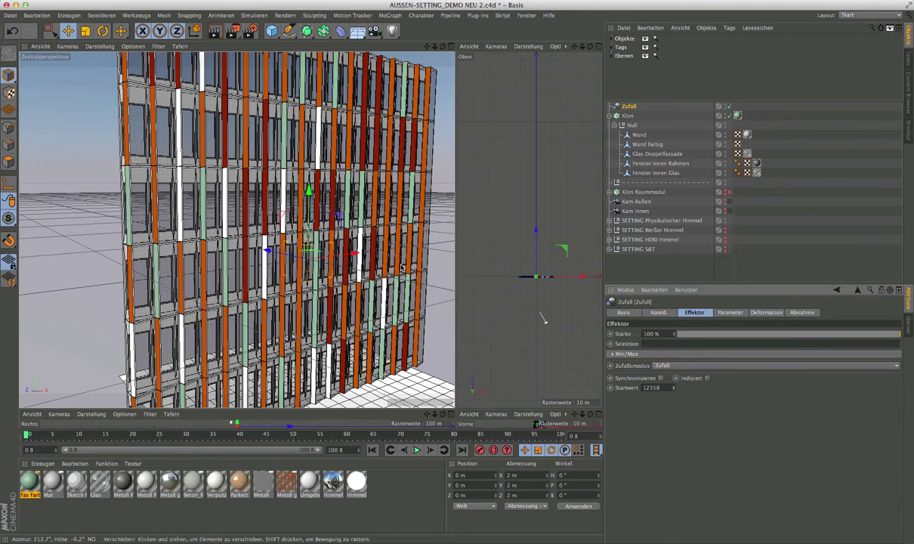
pyautogui.click(725, 223)
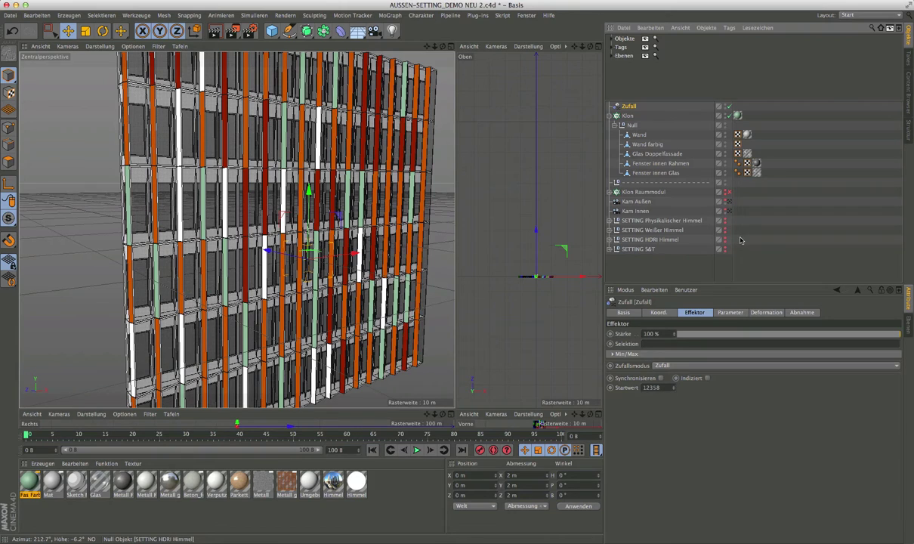
# Toggle isoline editing and hide the world grid in the perspective view
pyautogui.click(135, 46)
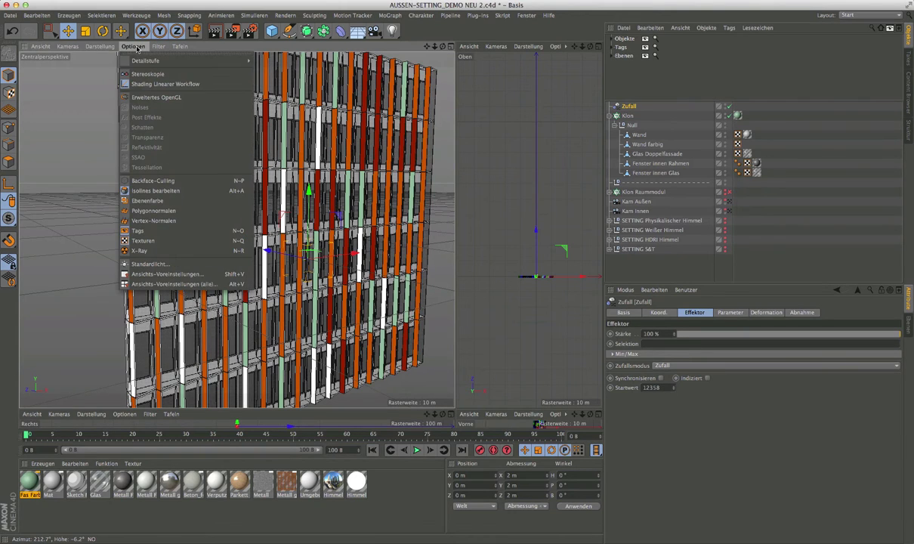
pyautogui.click(158, 189)
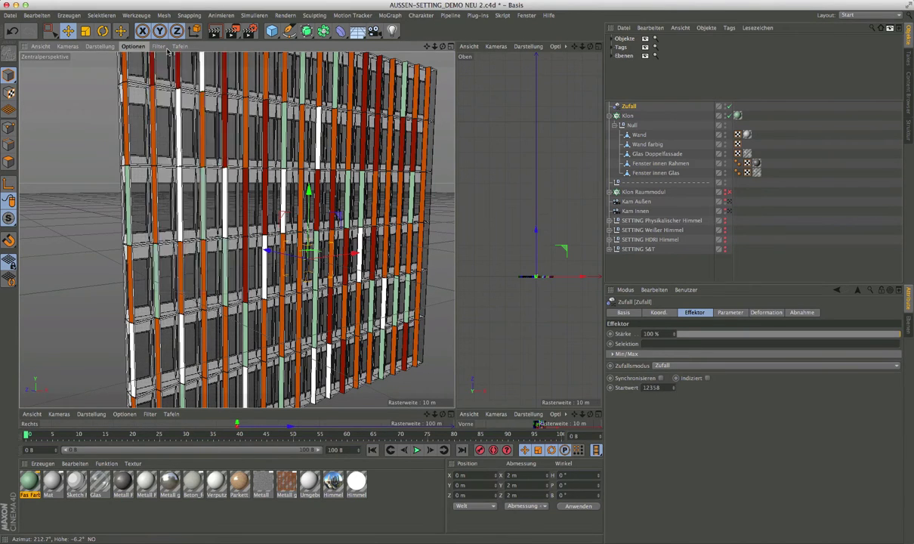
pyautogui.click(158, 46)
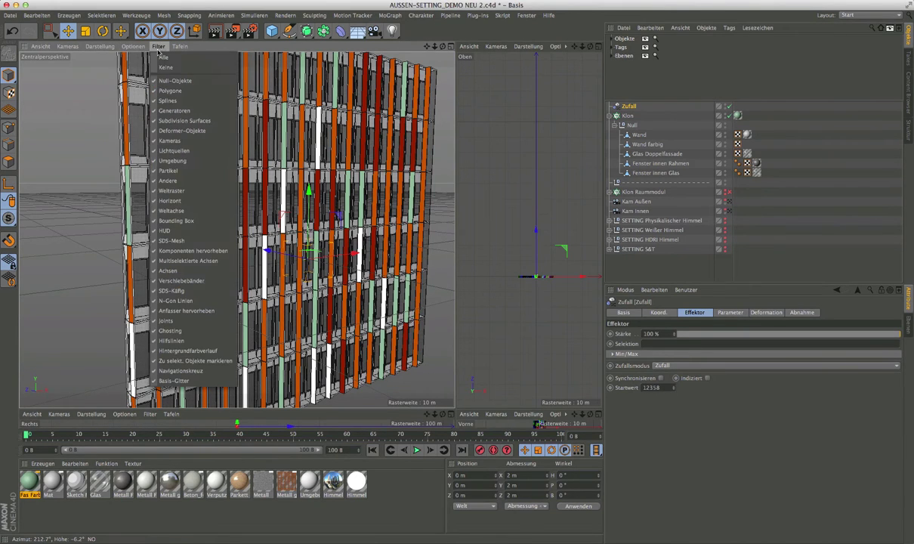
pyautogui.click(174, 193)
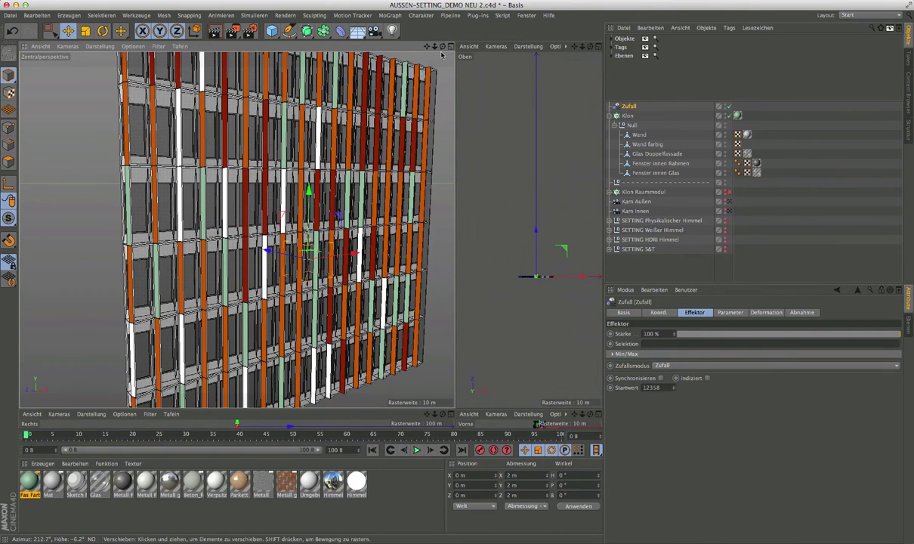
# Orbit slightly and set the viewport to Konstantes Shading (Linien)
pyautogui.moveTo(436, 46); pyautogui.dragTo(408, 48)
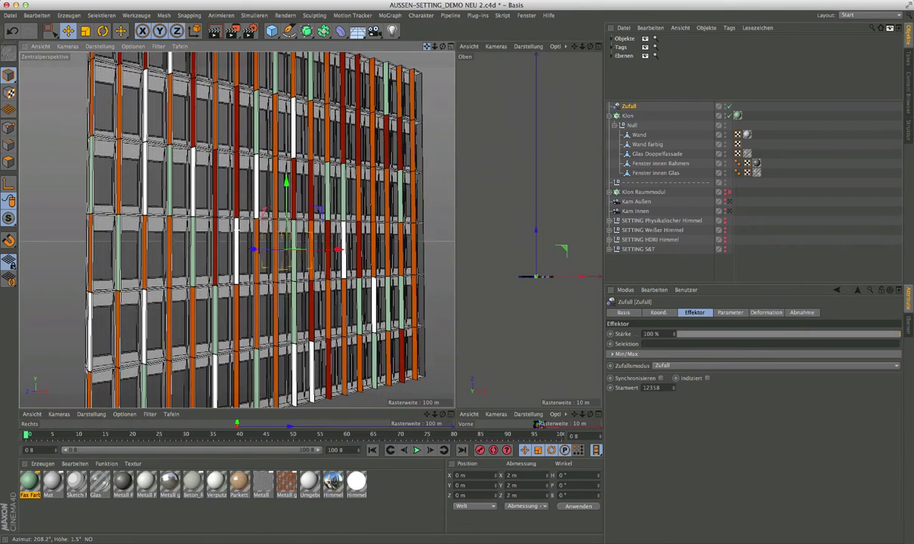
pyautogui.click(99, 46)
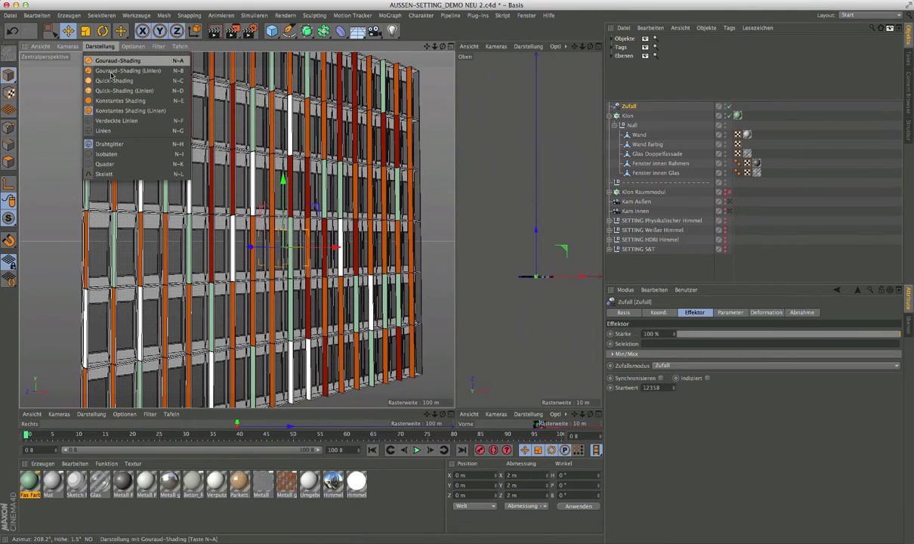
pyautogui.click(126, 112)
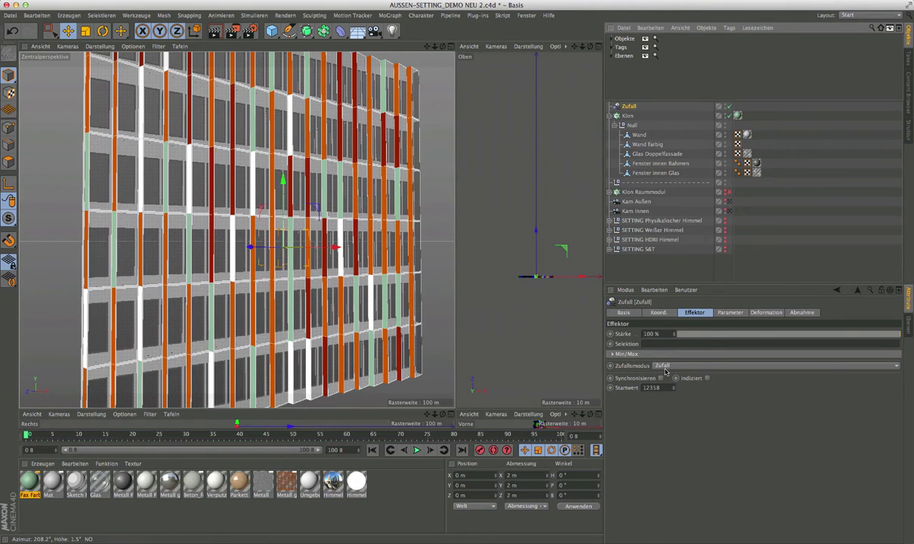
# Collapse Klon and raise the Zufall effector's Startwert four steps to 12563
pyautogui.click(730, 312)
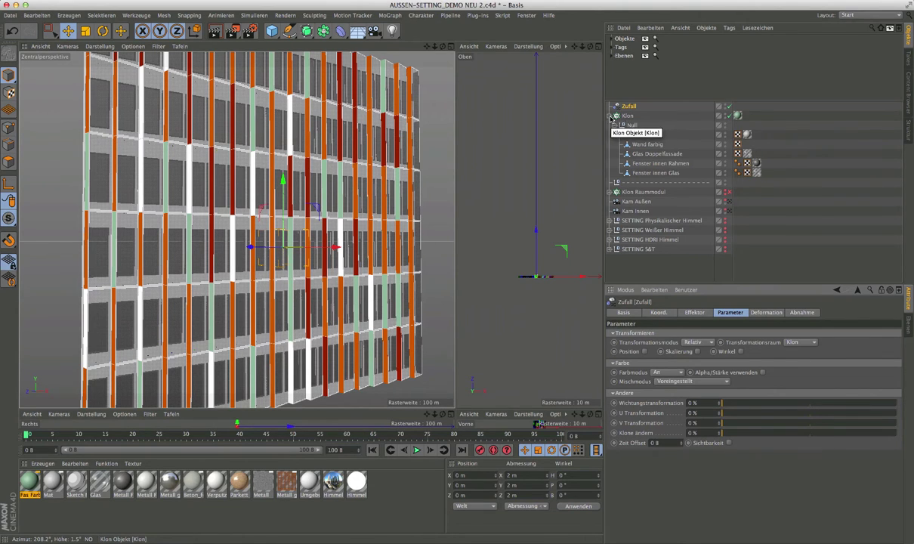
pyautogui.click(610, 115)
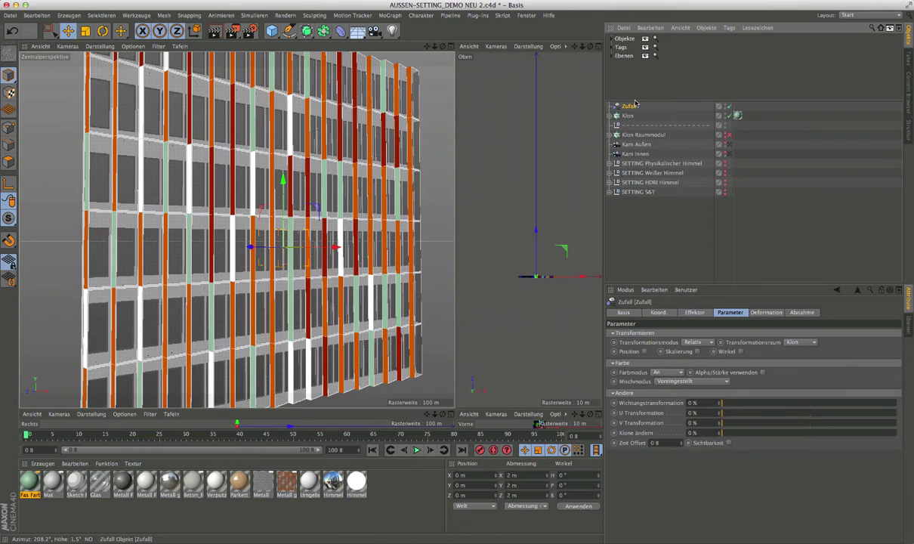
pyautogui.click(694, 314)
pyautogui.click(674, 386)
pyautogui.click(674, 386)
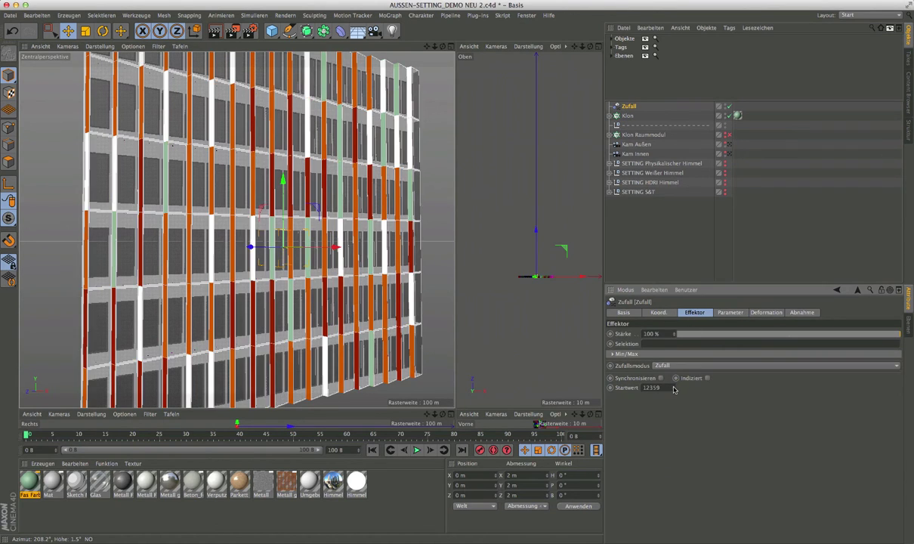
pyautogui.click(673, 387)
pyautogui.click(673, 387)
pyautogui.click(673, 386)
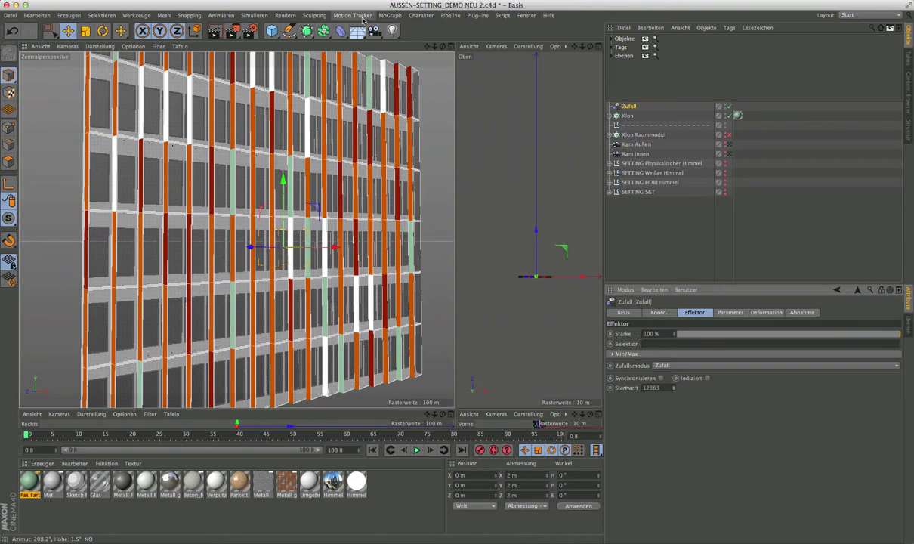
# Create a Shader effector from the MoGraph effector menu
pyautogui.click(390, 15)
pyautogui.moveTo(399, 29)
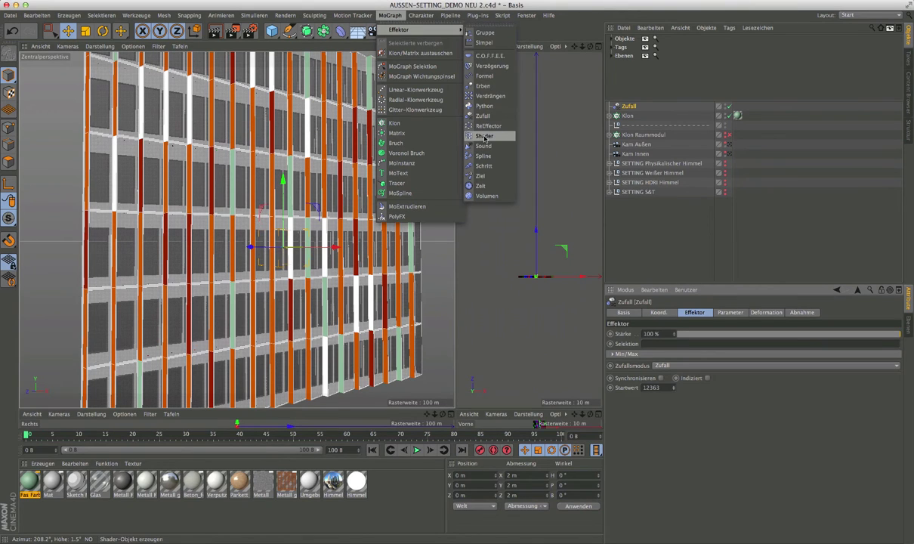
pyautogui.click(484, 137)
pyautogui.click(627, 127)
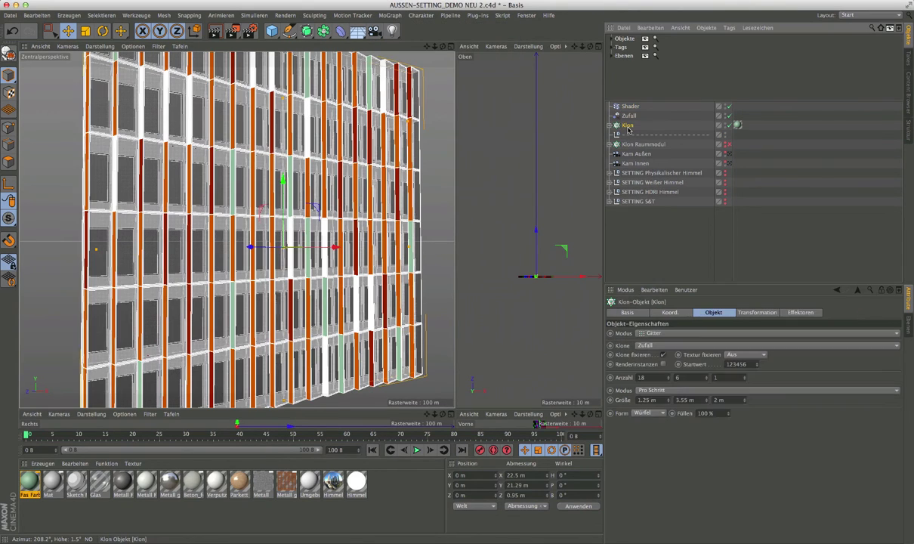
# Add Shader to Klon's Effektoren list, disable Zufall, and select the Shader effector
pyautogui.click(800, 312)
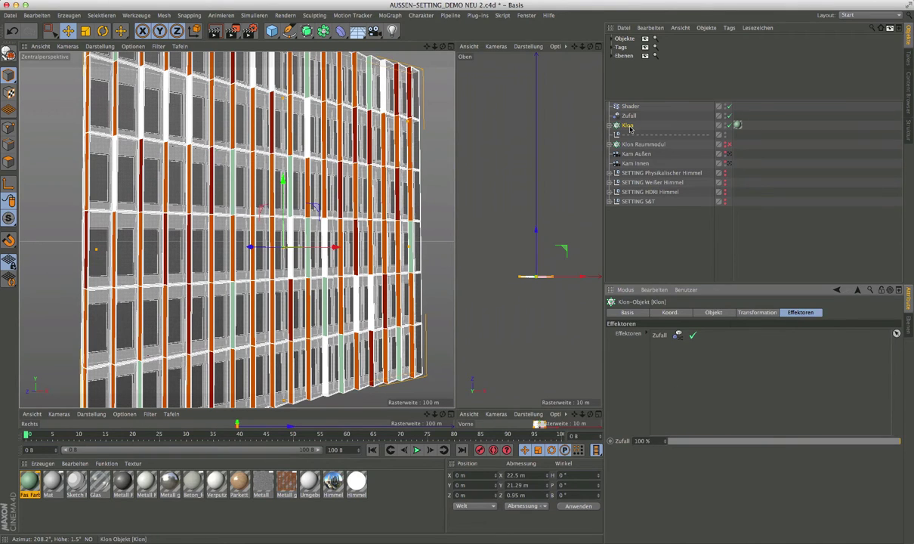
pyautogui.moveTo(630, 106); pyautogui.dragTo(665, 346)
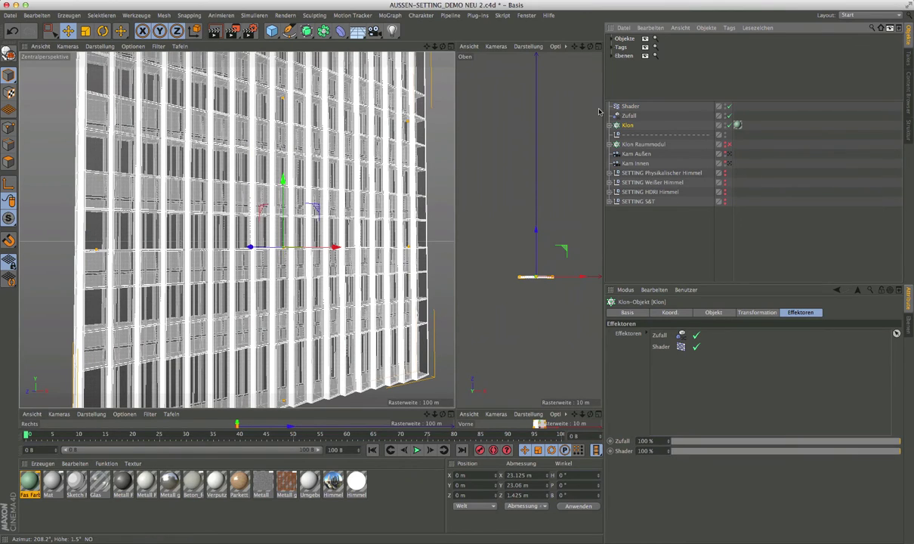
pyautogui.click(728, 116)
pyautogui.click(631, 108)
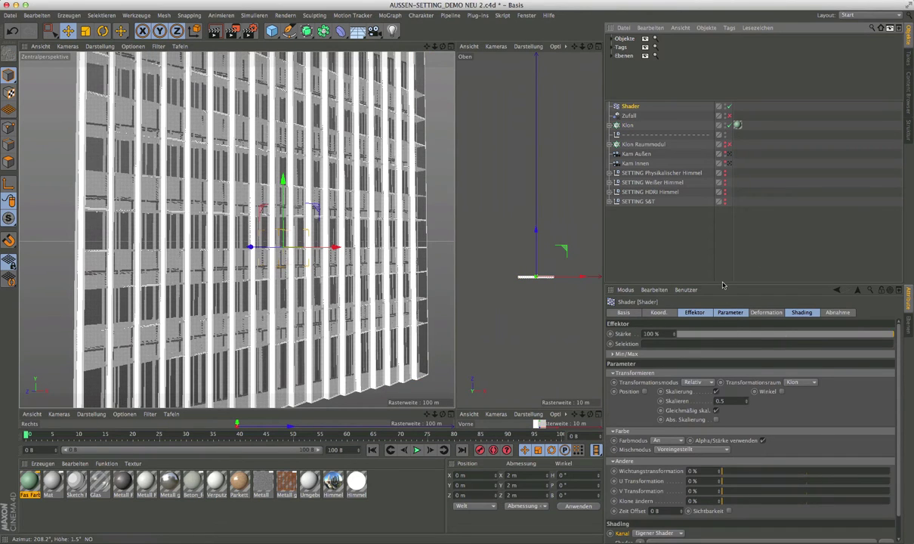
# Load a Noise shader into the Shader effector's Shading channel
pyautogui.moveTo(723, 285); pyautogui.dragTo(723, 238)
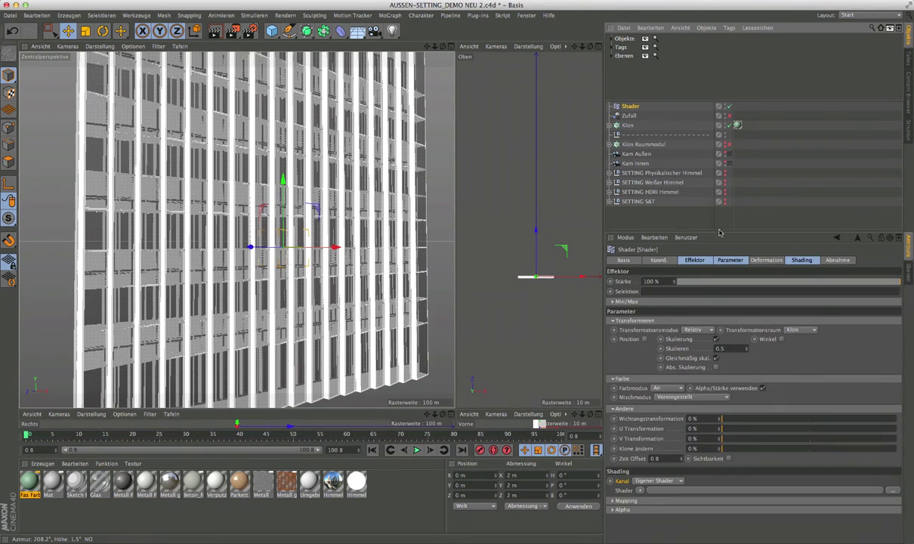
pyautogui.click(800, 266)
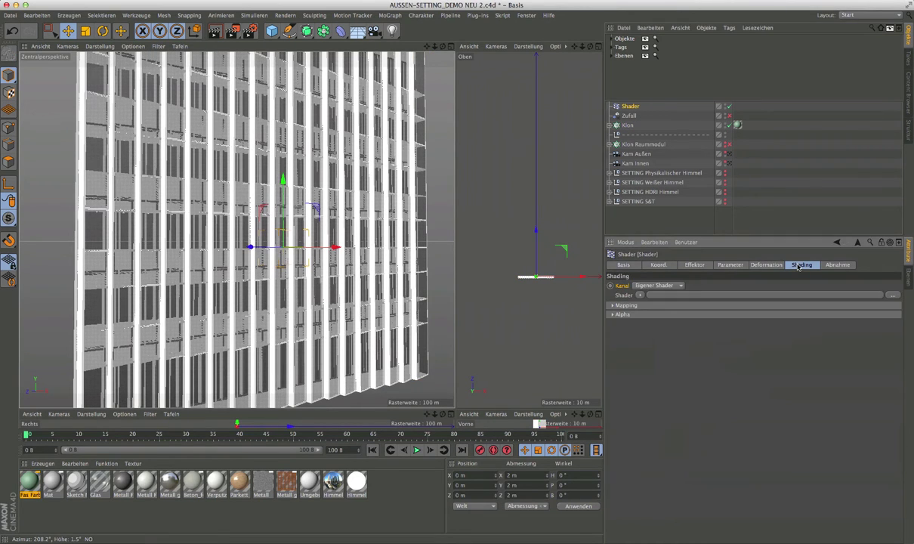
pyautogui.click(640, 294)
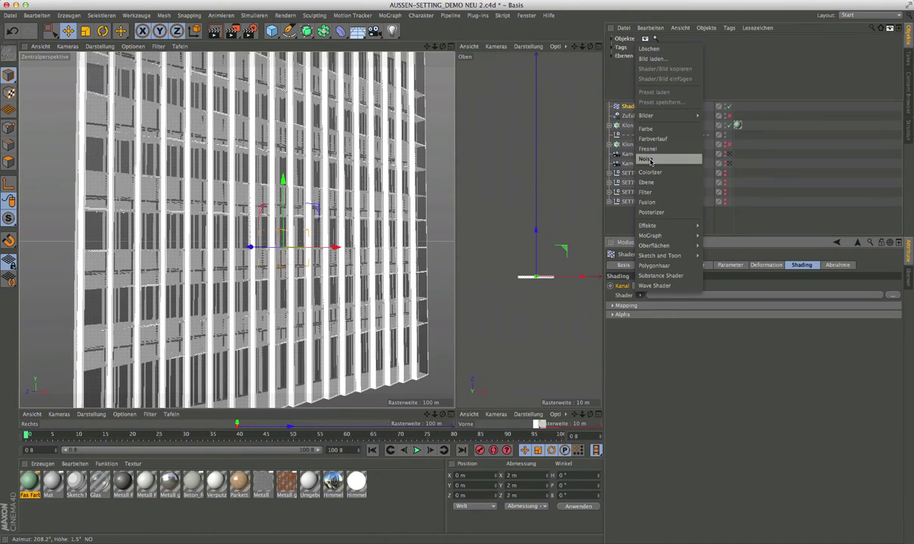
pyautogui.click(649, 160)
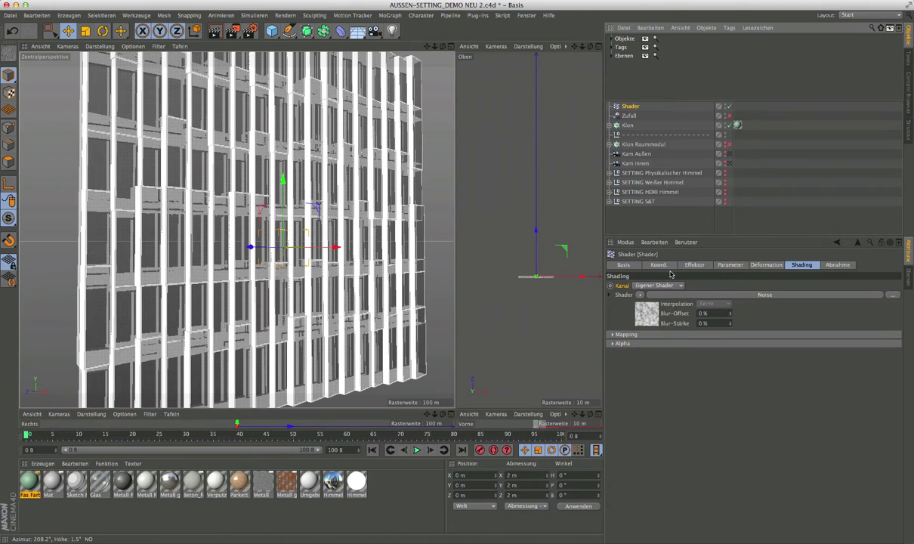
# Uncheck Skalierung, undo it, and set the colour Mischmodus to Addieren
pyautogui.click(731, 265)
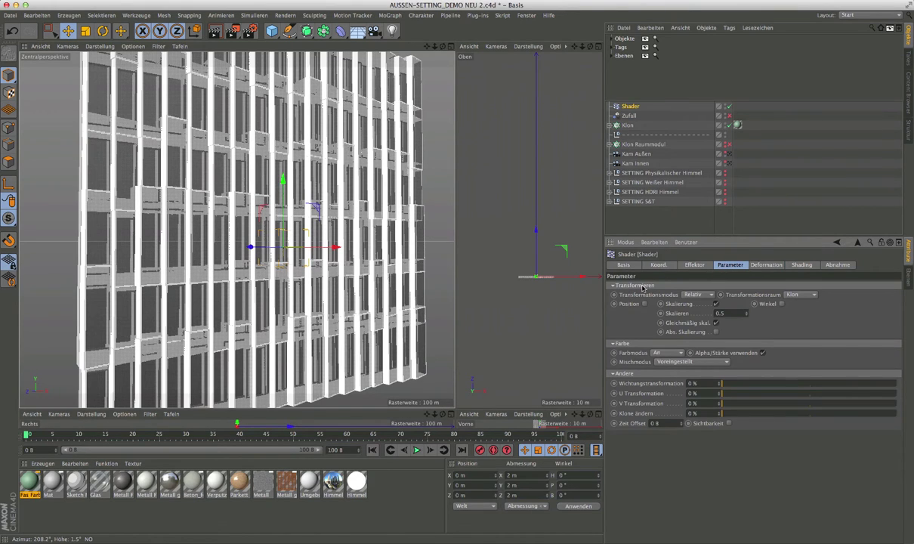
pyautogui.click(716, 303)
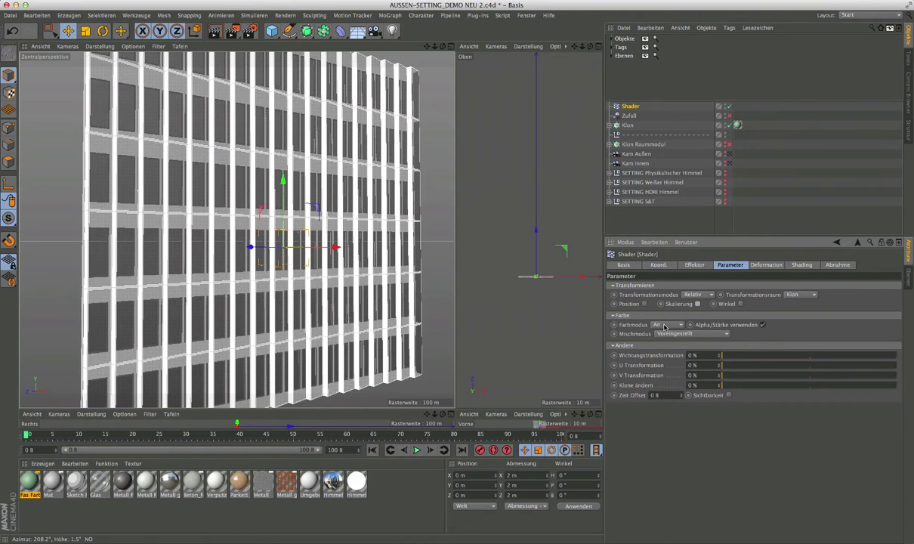
pyautogui.hotkey('ctrl', 'z')
pyautogui.click(700, 335)
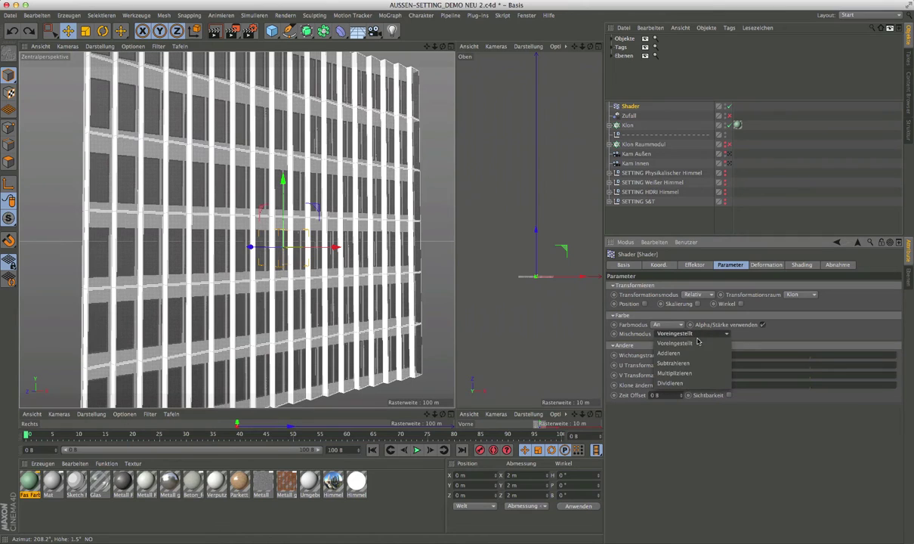
pyautogui.click(670, 354)
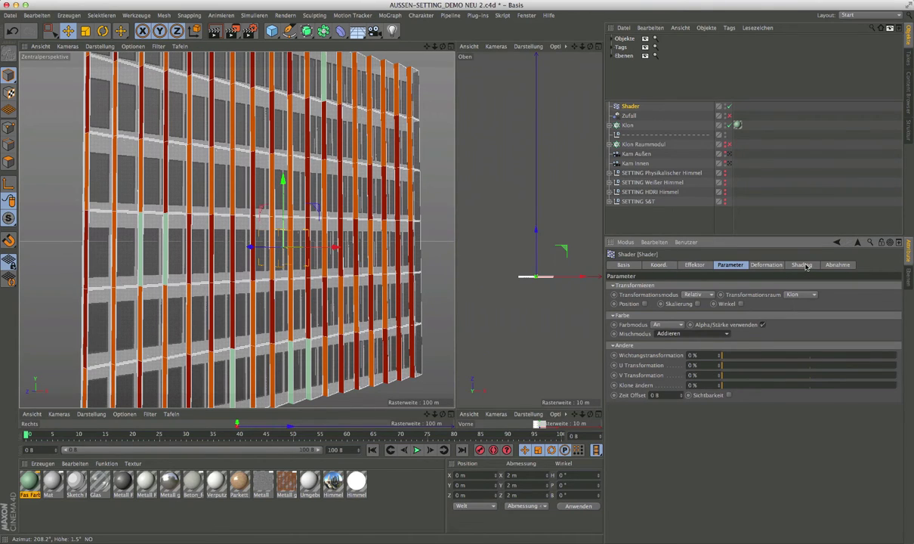
# Set the Noise shader to Clipping unten 19%, Clipping oben 64% and Kontrast 61%
pyautogui.click(802, 265)
pyautogui.click(651, 320)
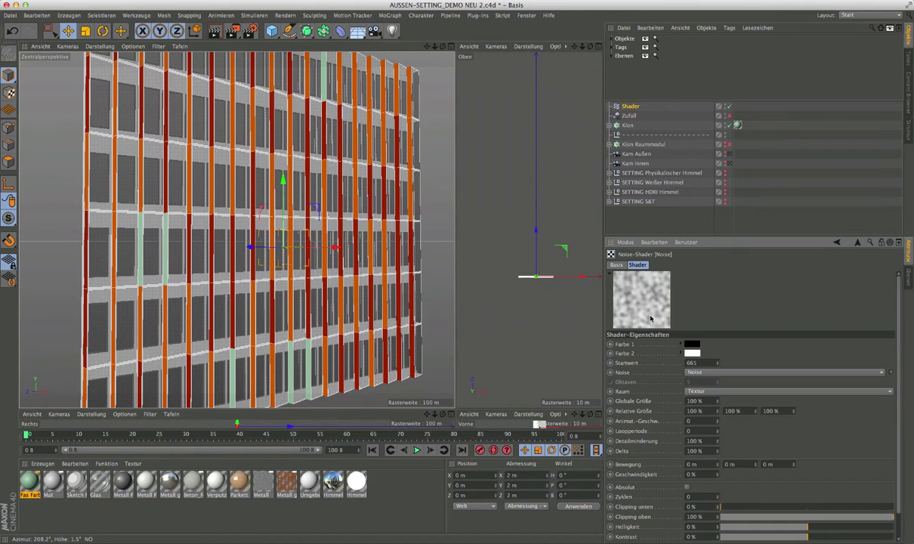
pyautogui.moveTo(712, 236); pyautogui.dragTo(710, 141)
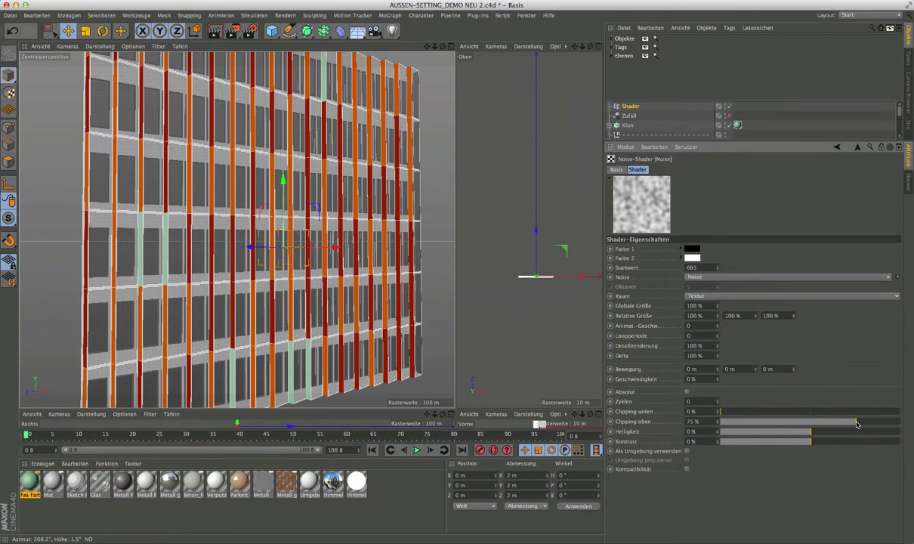
pyautogui.moveTo(896, 422)
pyautogui.mouseDown()
pyautogui.moveTo(857, 423)
pyautogui.moveTo(883, 423)
pyautogui.mouseUp()
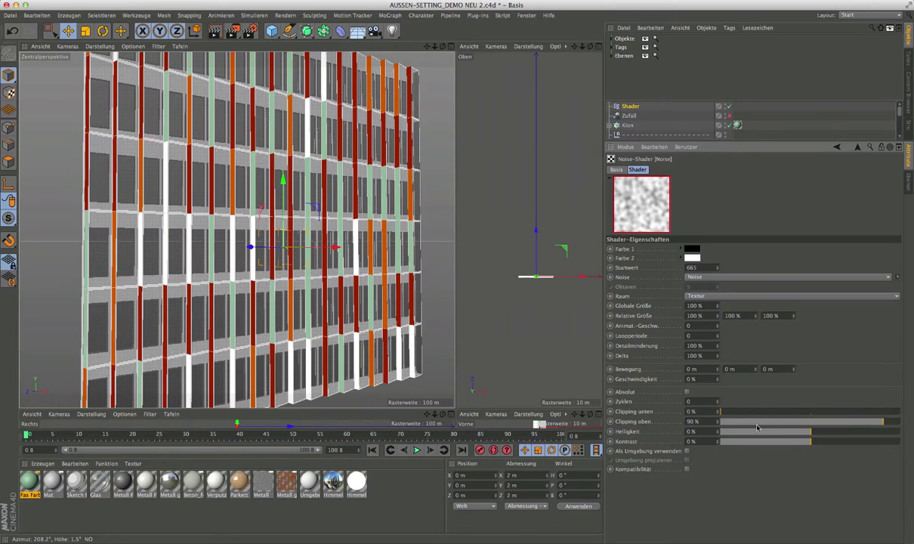
pyautogui.moveTo(748, 412)
pyautogui.mouseDown()
pyautogui.moveTo(771, 414)
pyautogui.moveTo(755, 412)
pyautogui.mouseUp()
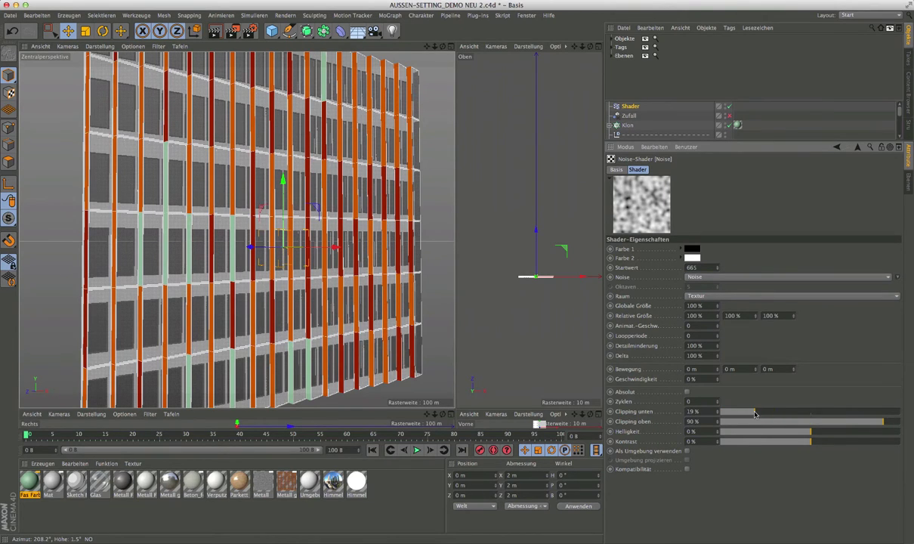
pyautogui.moveTo(883, 422); pyautogui.dragTo(836, 426)
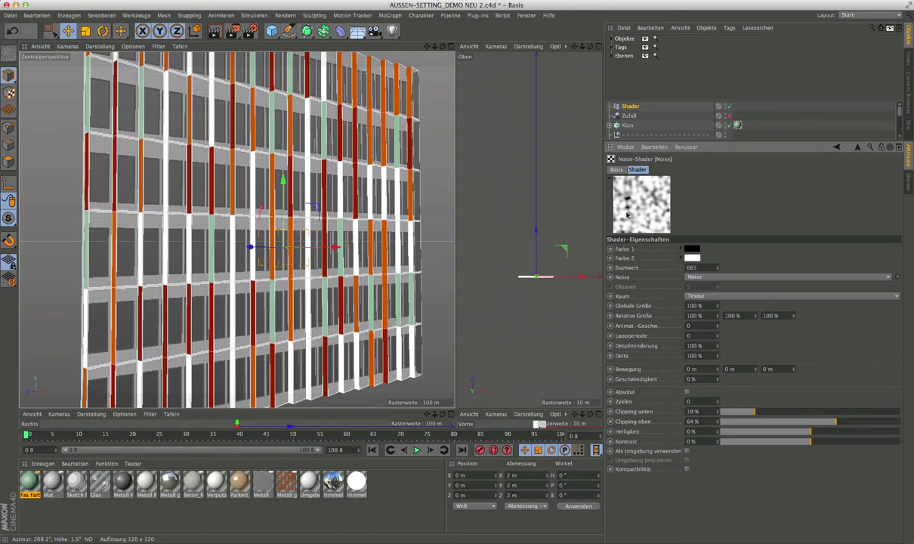
pyautogui.moveTo(831, 444); pyautogui.dragTo(867, 443)
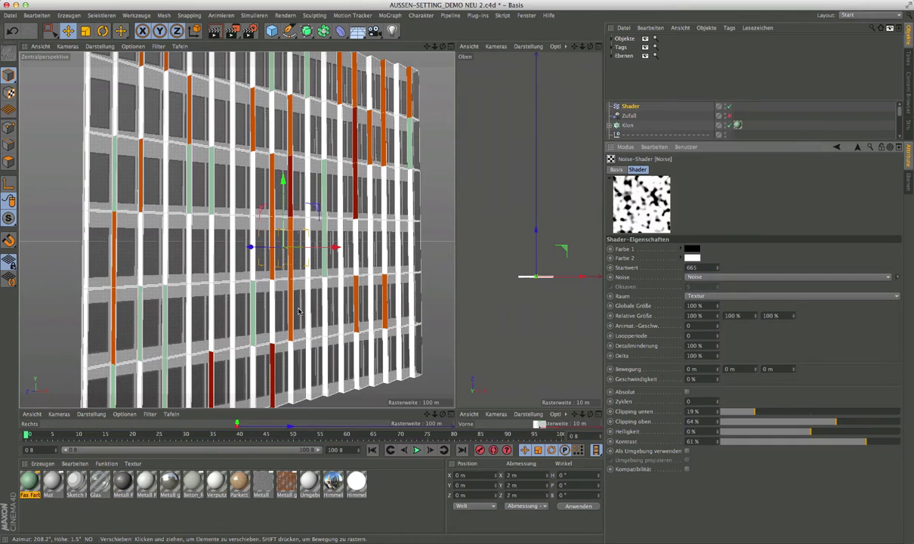
# Set Noise Kontrast to -46%, Helligkeit slightly negative and Startwert 669
pyautogui.moveTo(854, 442); pyautogui.dragTo(900, 444)
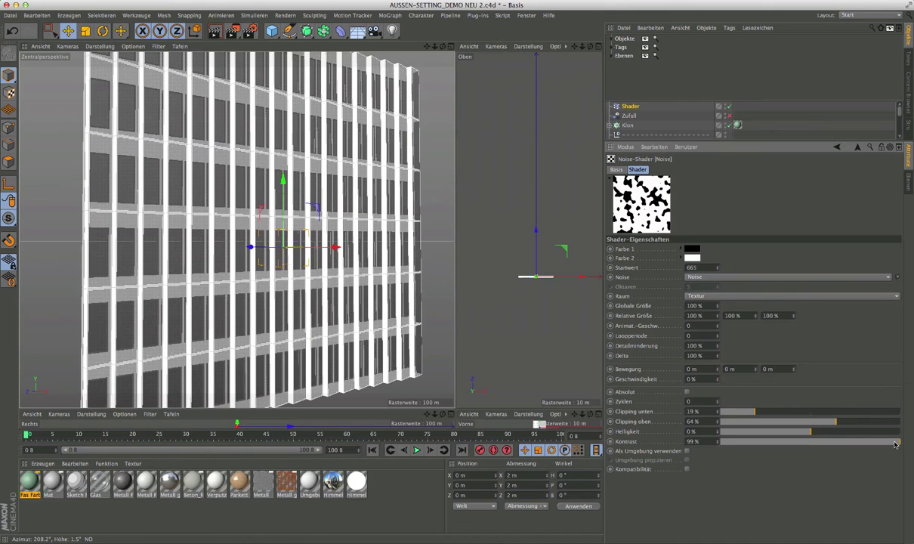
pyautogui.moveTo(897, 444); pyautogui.dragTo(770, 443)
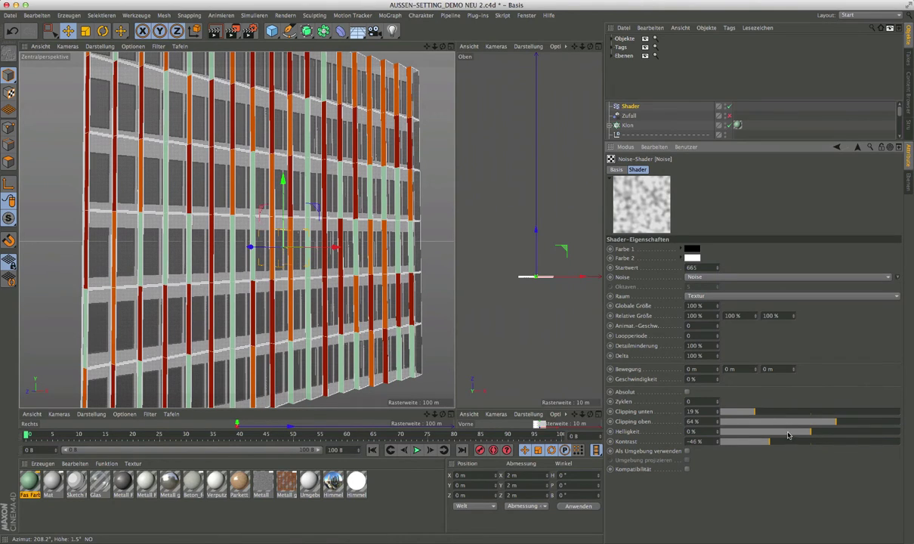
pyautogui.moveTo(809, 431)
pyautogui.mouseDown()
pyautogui.moveTo(792, 432)
pyautogui.moveTo(805, 433)
pyautogui.mouseUp()
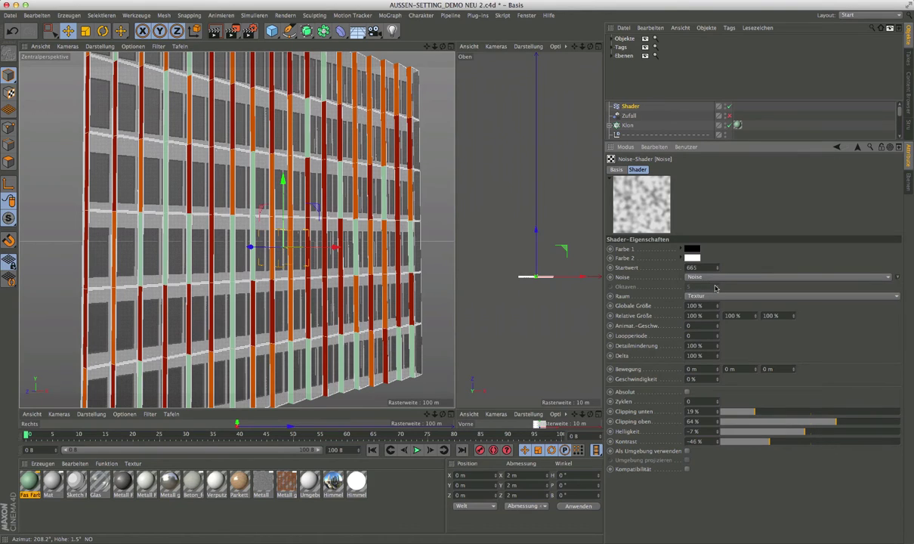
pyautogui.write('669')
pyautogui.press('Return')
pyautogui.click(858, 147)
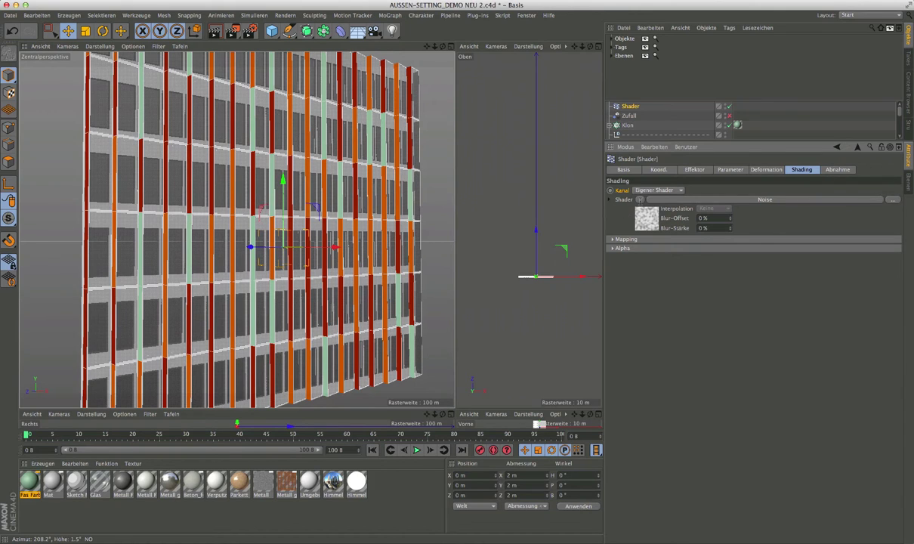
# Replace the channel shader with an Ebene shader and add a Farbverlauf layer above the Noise
pyautogui.click(641, 199)
pyautogui.click(640, 201)
pyautogui.click(640, 200)
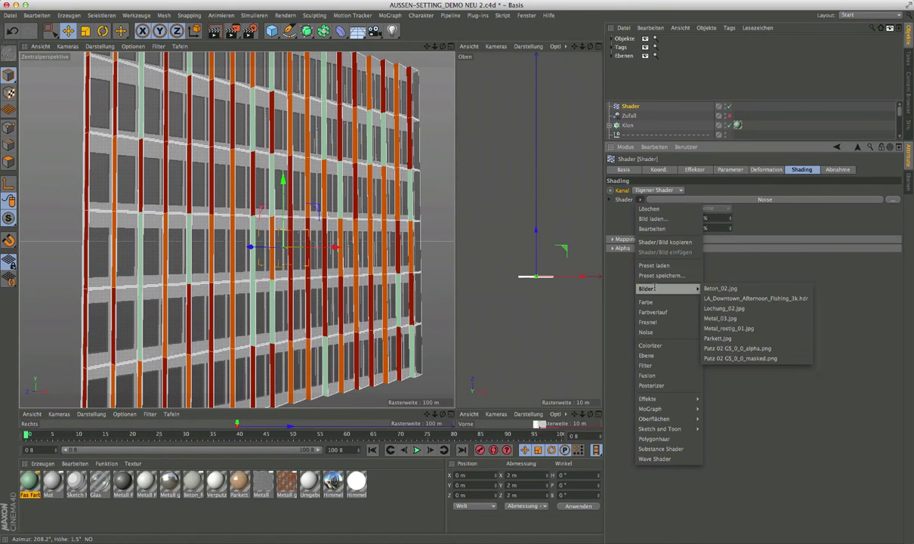
pyautogui.click(650, 355)
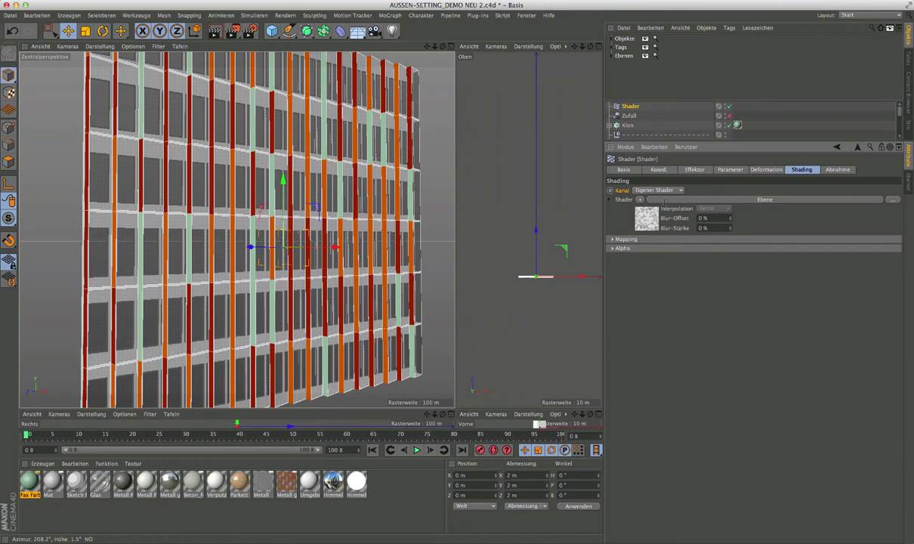
pyautogui.click(670, 199)
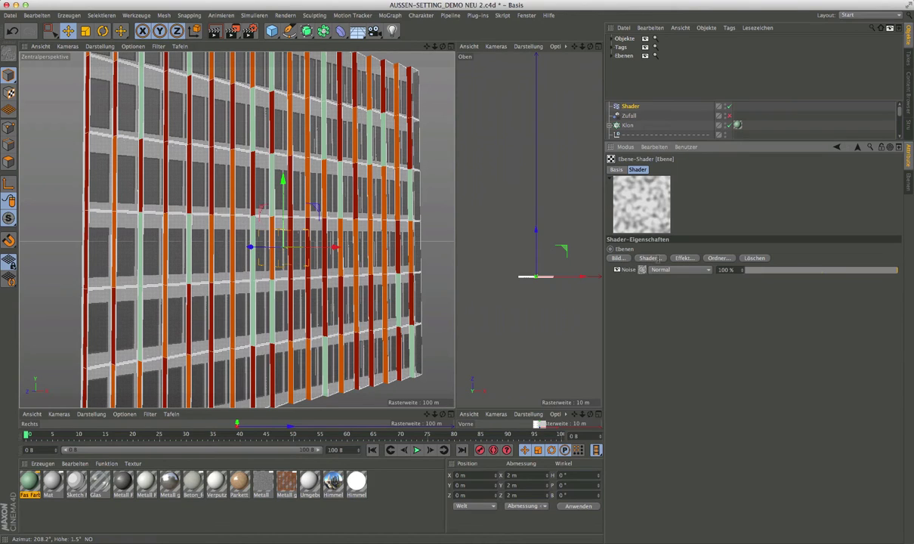
pyautogui.click(651, 259)
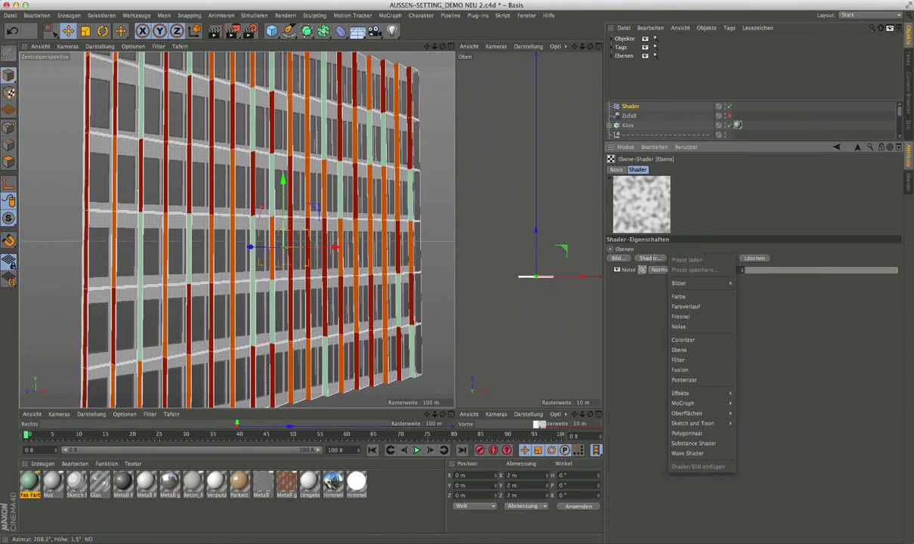
pyautogui.click(686, 306)
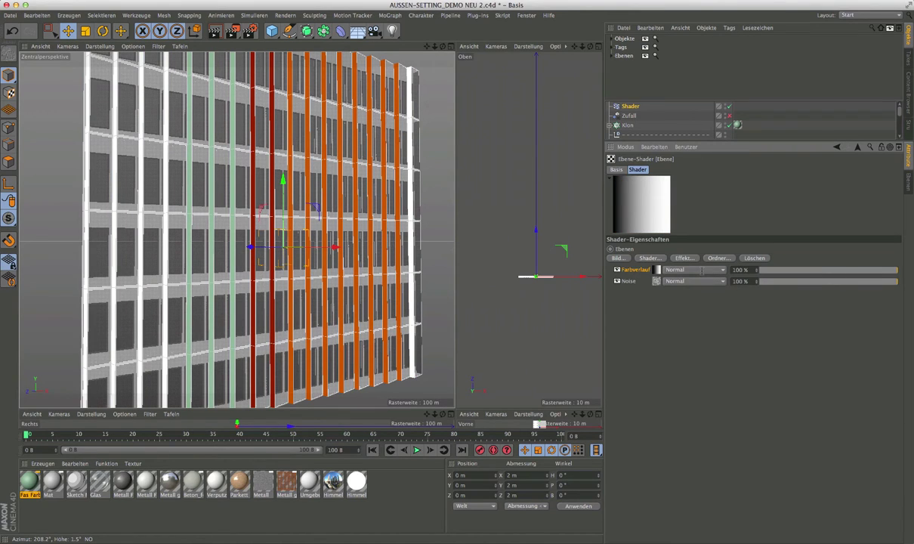
# Edit the Farbverlauf knots: add a new left-end knot and shift the dark knot right
pyautogui.click(628, 269)
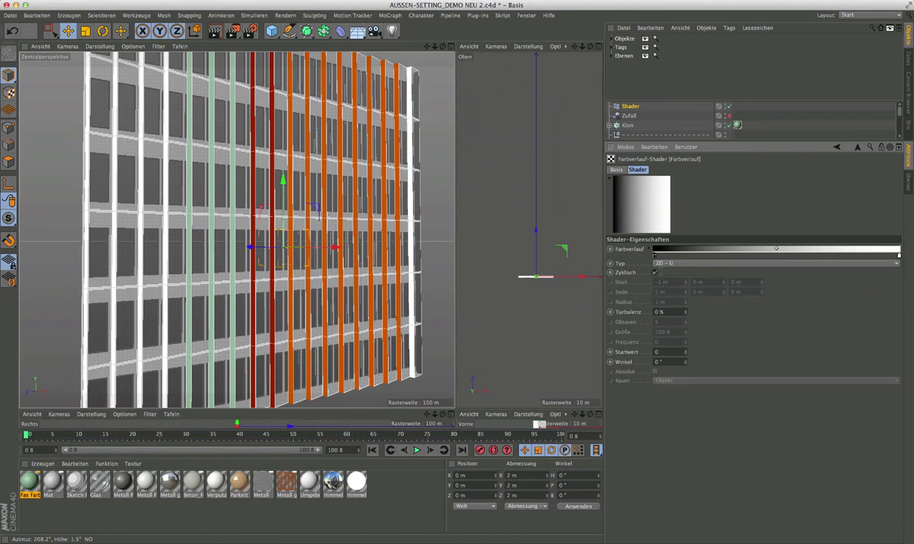
pyautogui.moveTo(654, 255); pyautogui.dragTo(765, 255)
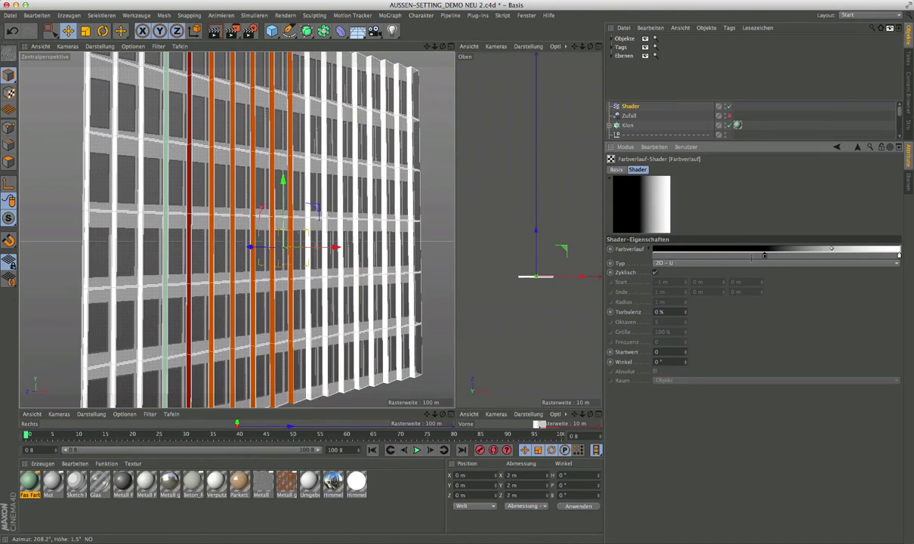
pyautogui.doubleClick(899, 256)
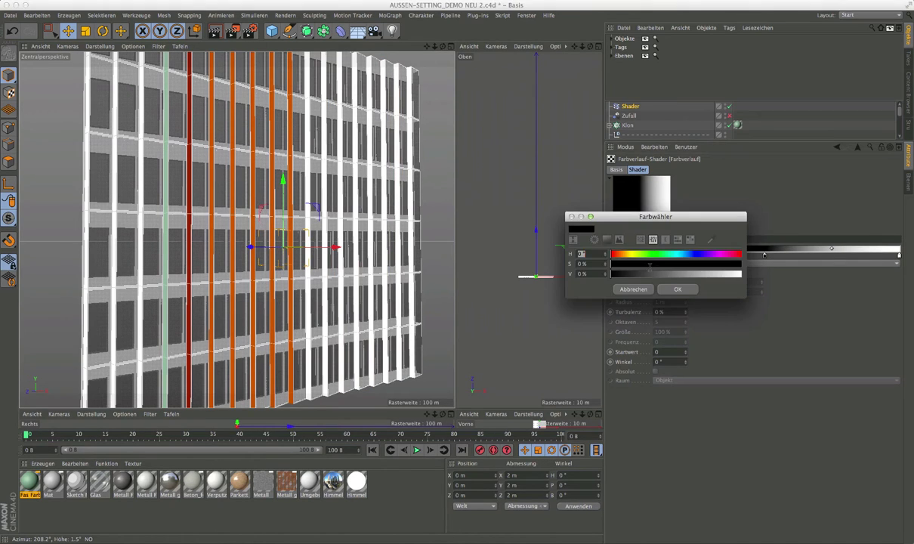
pyautogui.click(693, 288)
pyautogui.click(668, 255)
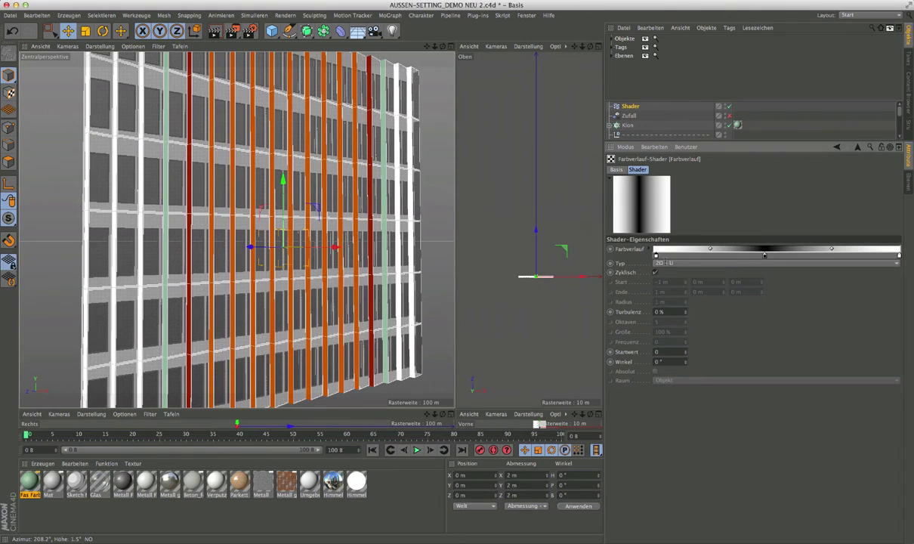
pyautogui.moveTo(669, 255); pyautogui.dragTo(654, 255)
pyautogui.moveTo(765, 256); pyautogui.dragTo(775, 255)
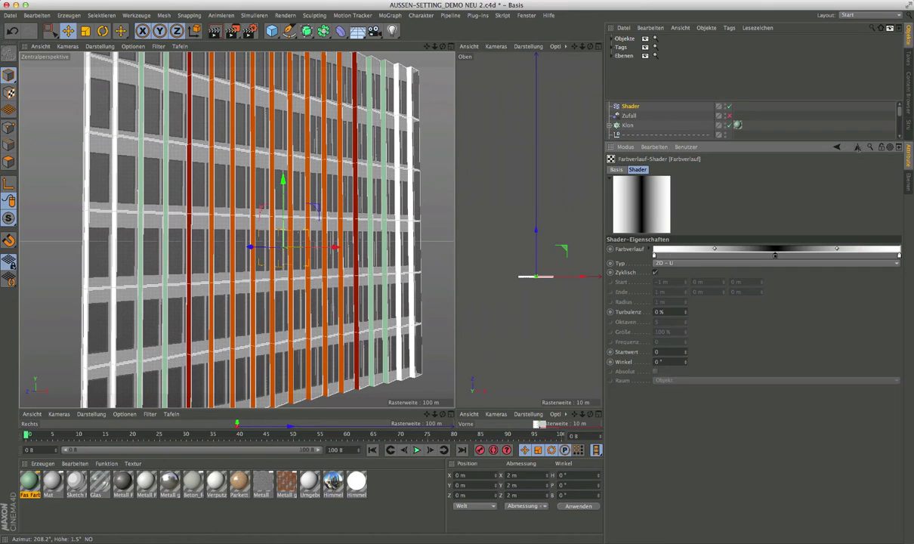
# Set the Farbverlauf layer to 60% opacity with Multiplizieren blending
pyautogui.click(858, 147)
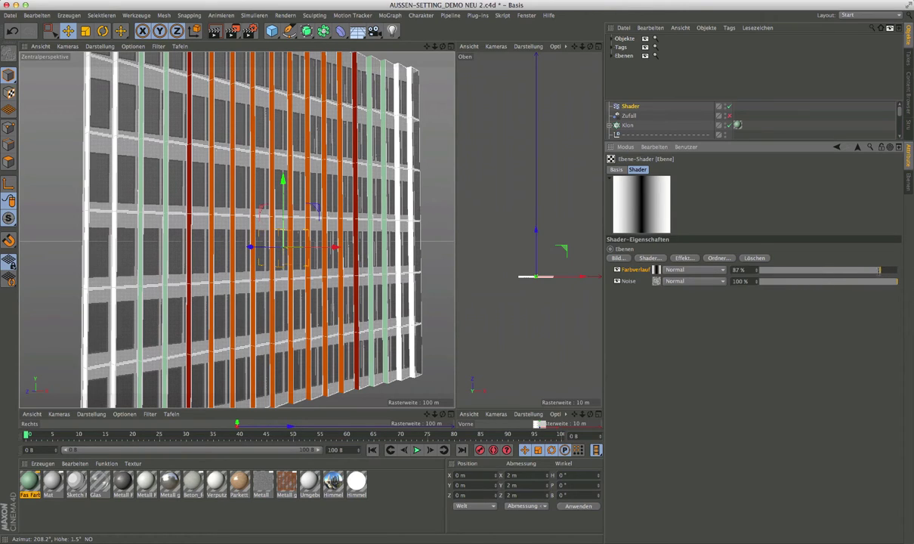
pyautogui.moveTo(894, 270); pyautogui.dragTo(840, 272)
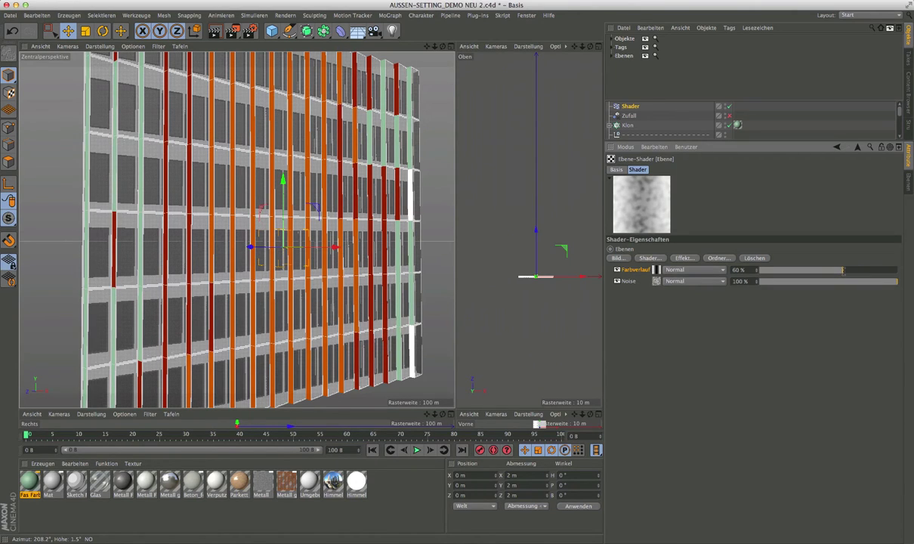
pyautogui.moveTo(841, 270); pyautogui.dragTo(843, 270)
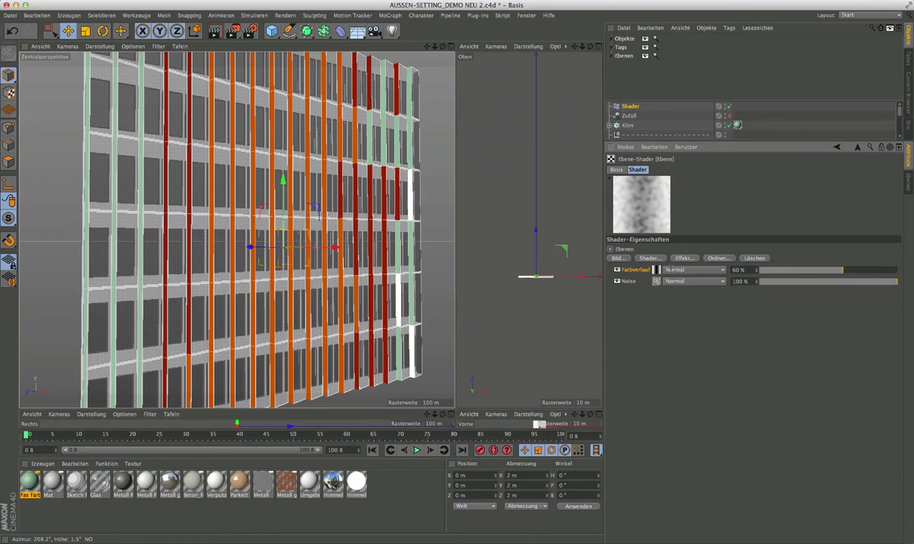
pyautogui.click(668, 269)
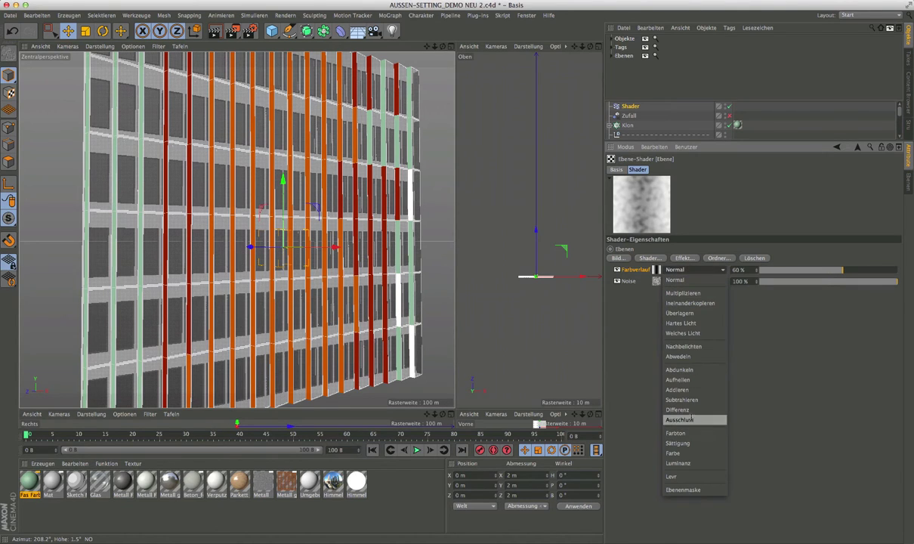
pyautogui.click(697, 304)
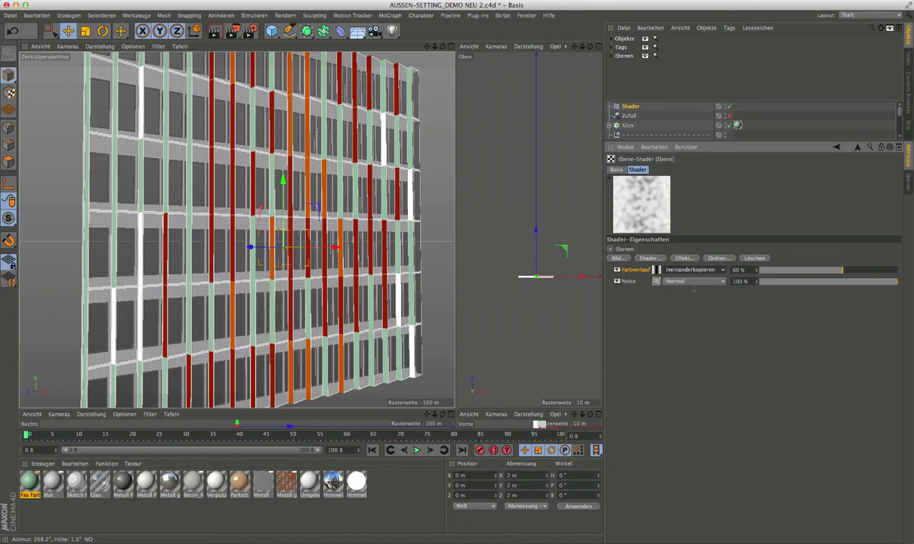
pyautogui.click(665, 269)
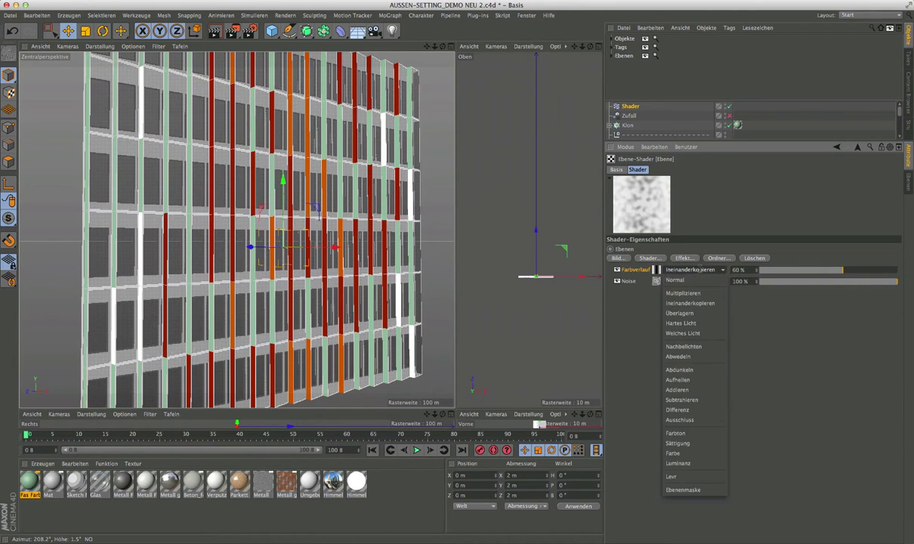
pyautogui.click(697, 292)
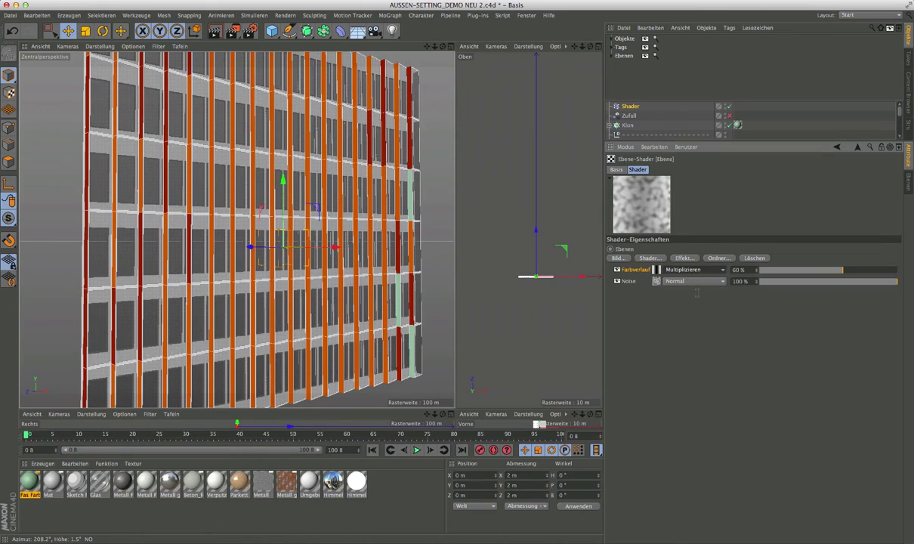
# Pull the Farbverlauf gradient's left and right midpoints toward the centre
pyautogui.click(656, 269)
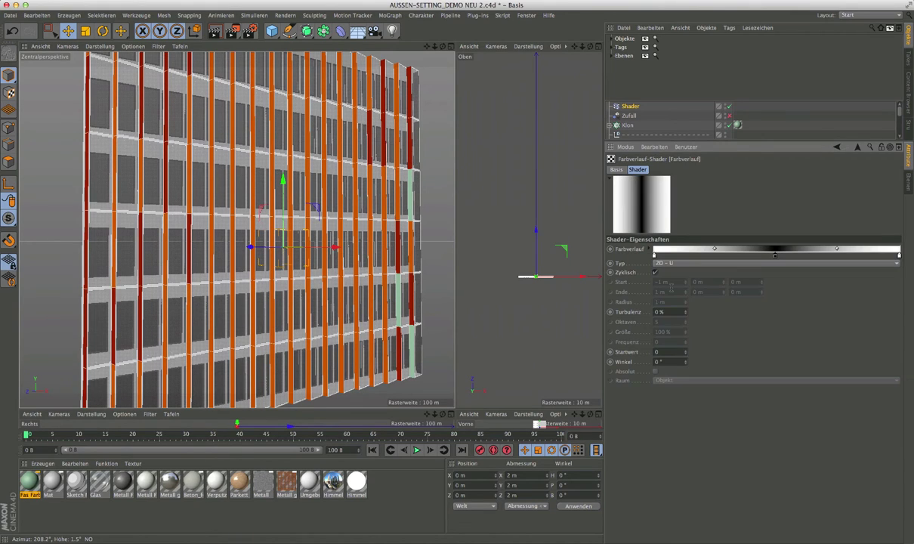
pyautogui.moveTo(715, 248); pyautogui.dragTo(739, 249)
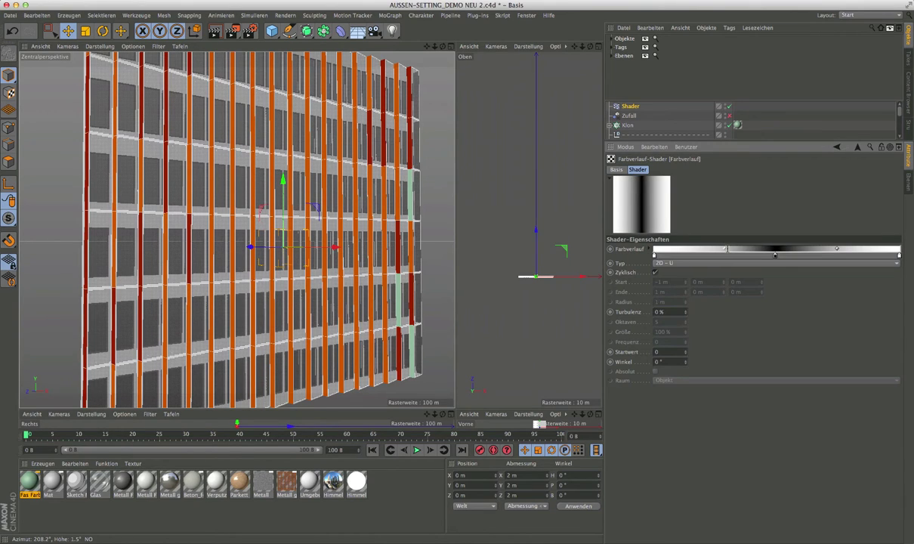
pyautogui.moveTo(835, 248); pyautogui.dragTo(815, 249)
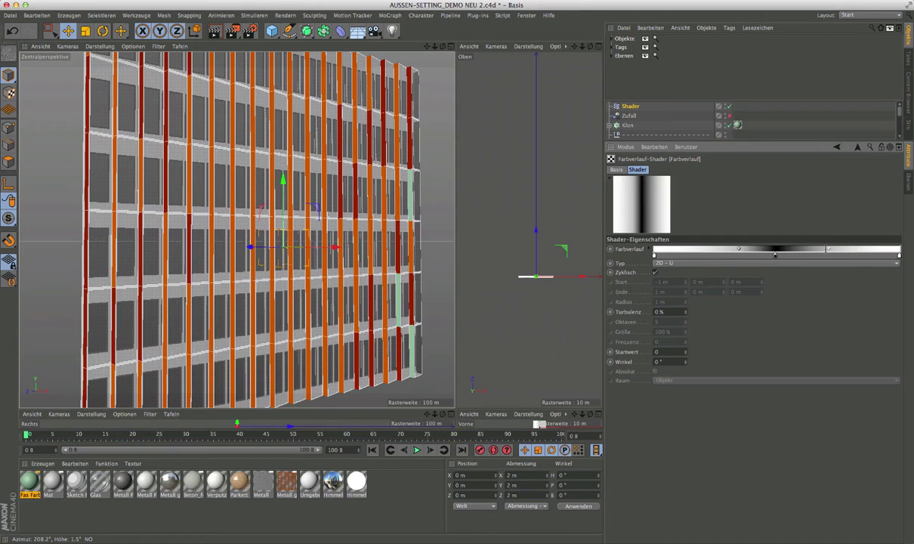
# Go back from the Farbverlauf shader to the Ebene shader's layer list
pyautogui.click(837, 147)
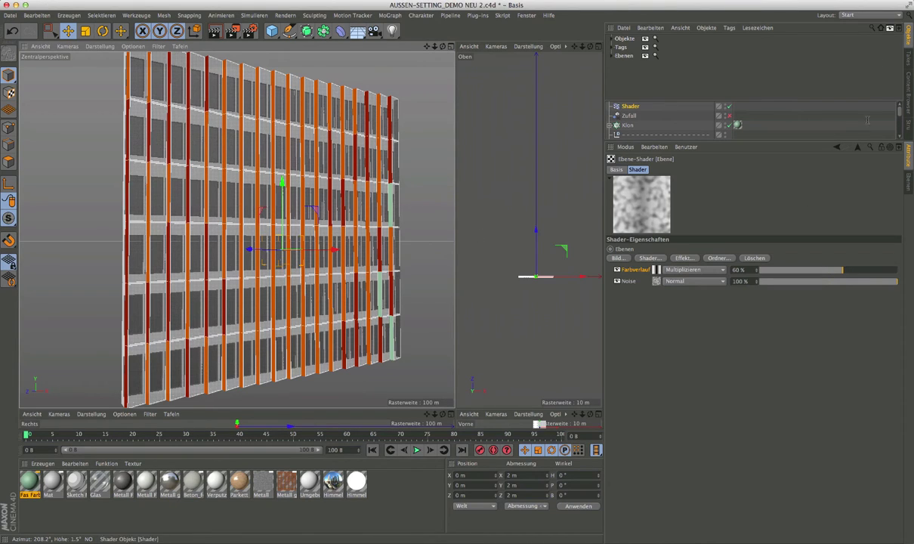
# Step up to project settings, orbit to an angled facade view, enlarge the object list, deselect
pyautogui.click(858, 148)
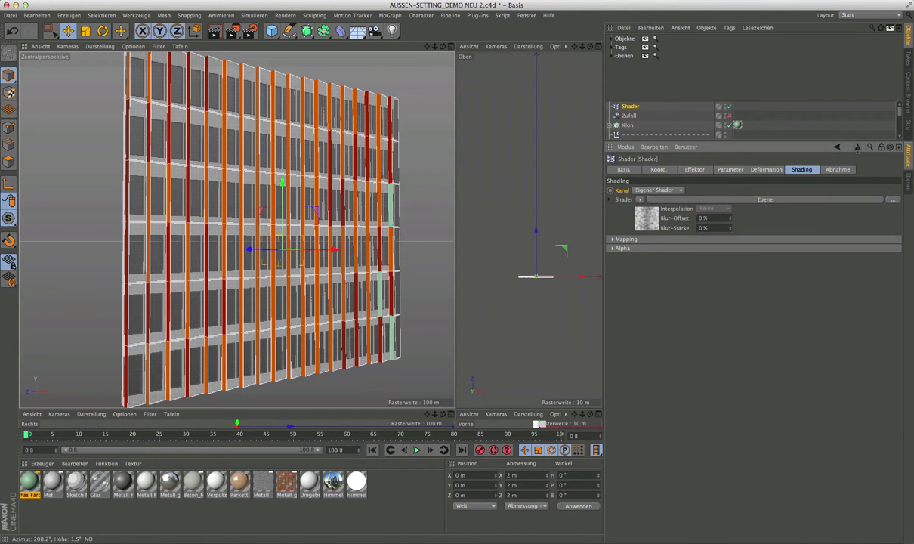
pyautogui.click(857, 147)
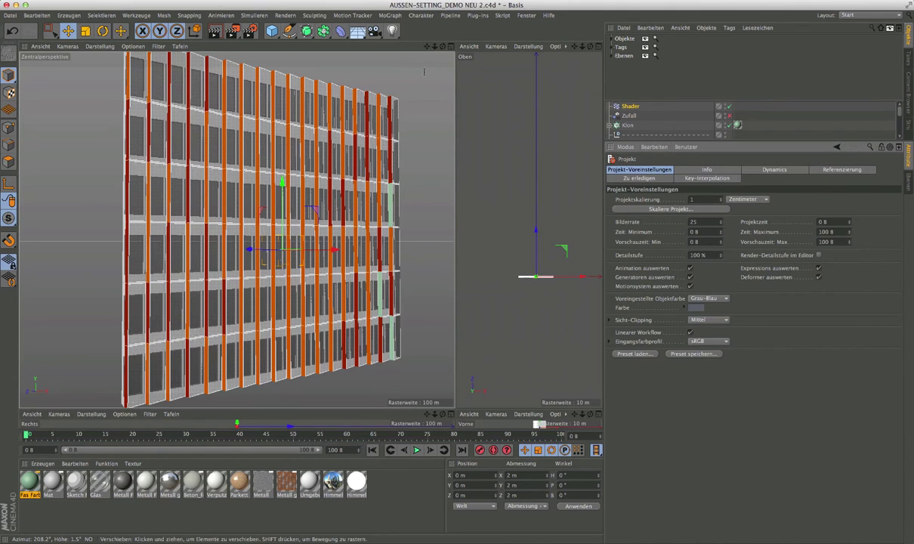
pyautogui.keyDown('alt'); pyautogui.moveTo(317, 260); pyautogui.dragTo(398, 264); pyautogui.keyUp('alt')
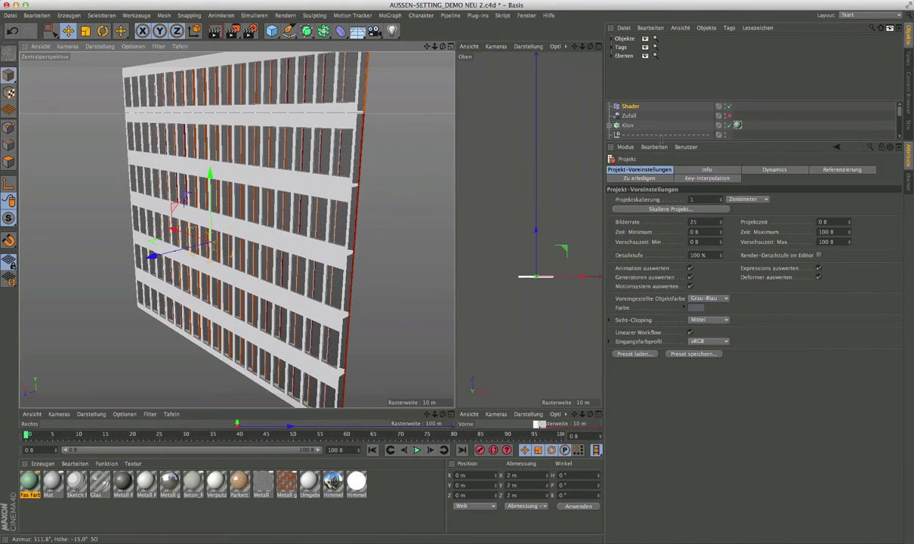
pyautogui.moveTo(657, 141); pyautogui.dragTo(662, 230)
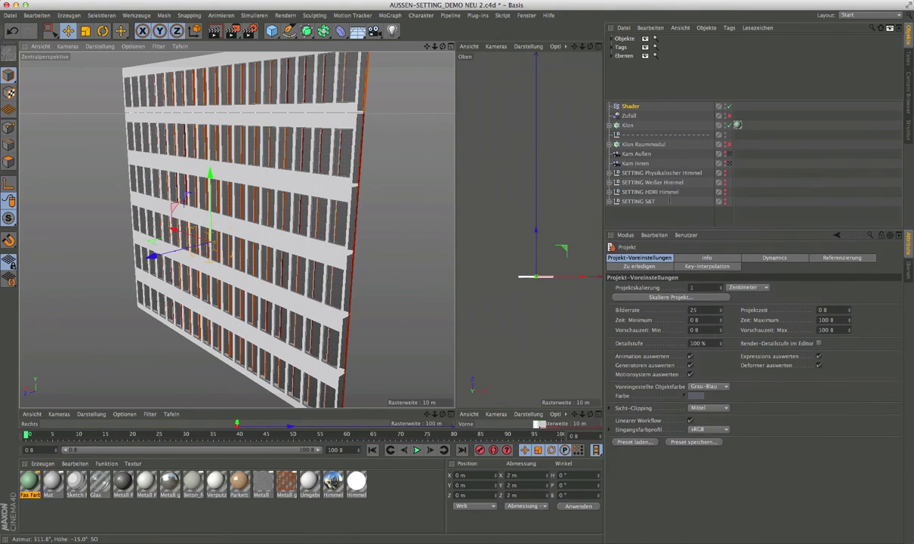
pyautogui.click(664, 156)
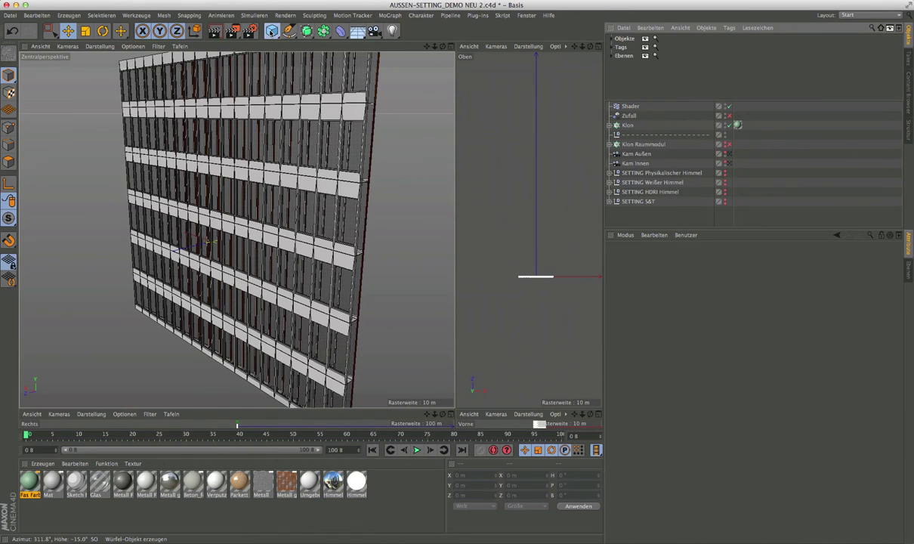
# Create a cube sized 22.5 × 0.3 × 6 m as a floor slab
pyautogui.click(271, 32)
pyautogui.click(381, 44)
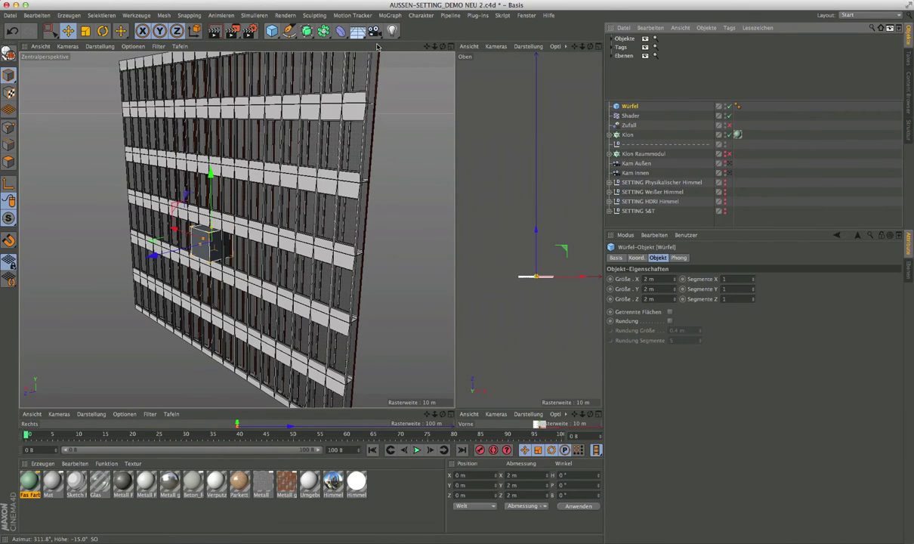
pyautogui.doubleClick(650, 299)
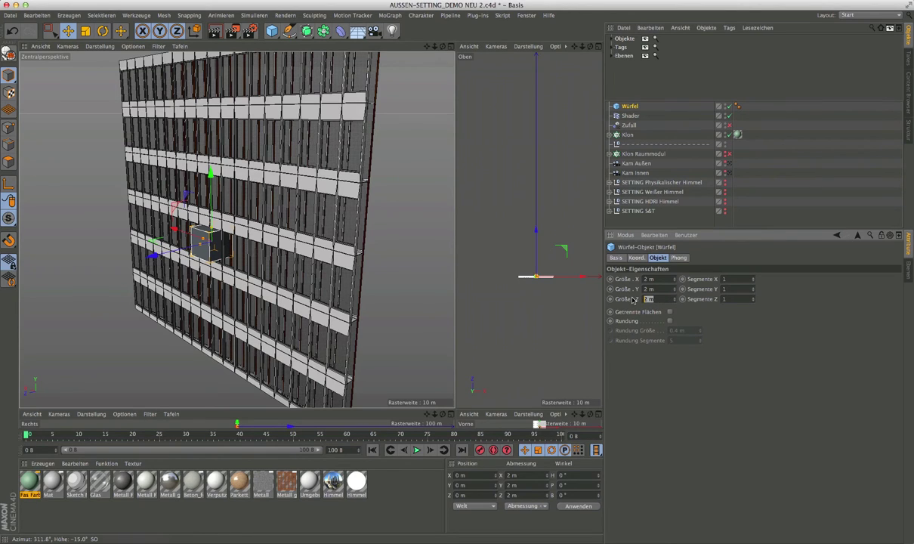
pyautogui.write('6')
pyautogui.hotkey('shift', 'Tab')
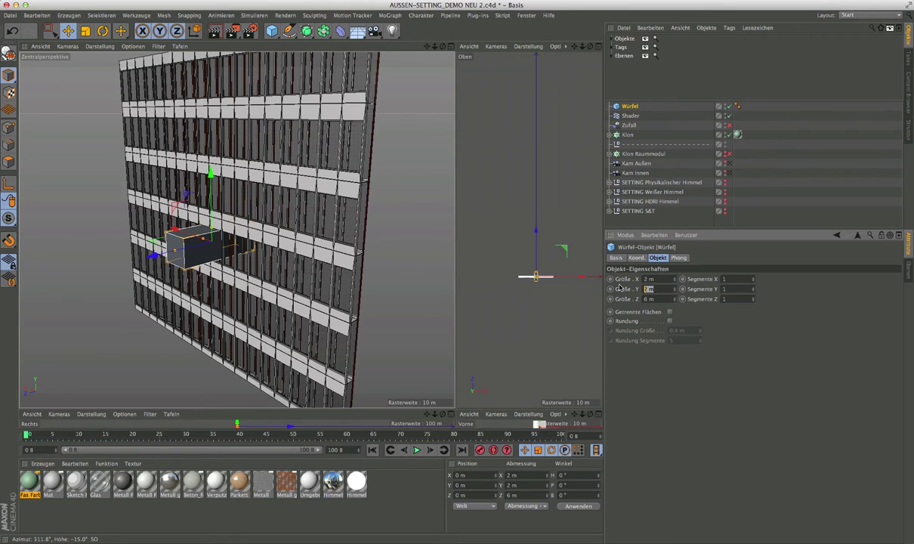
pyautogui.write(',3')
pyautogui.press('Return')
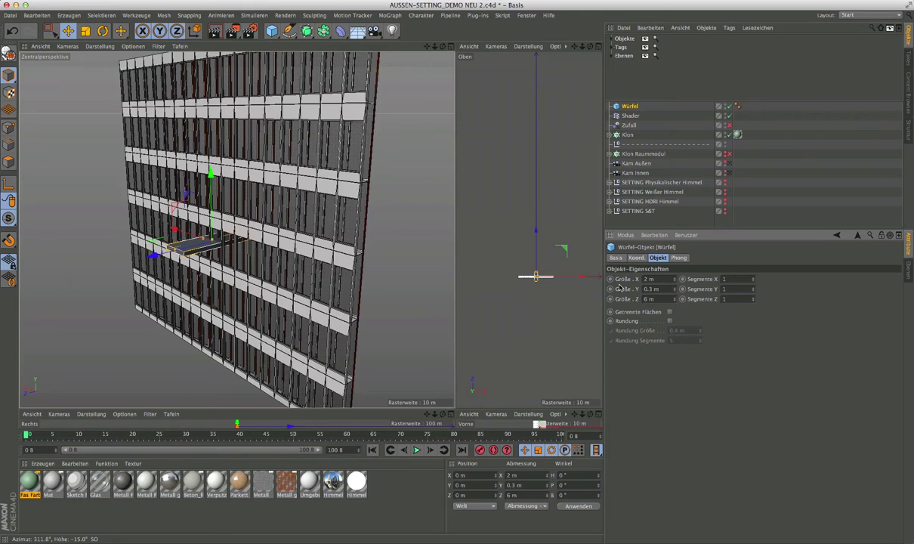
pyautogui.hotkey('shift', 'Tab')
pyautogui.write('3')
pyautogui.press('Return')
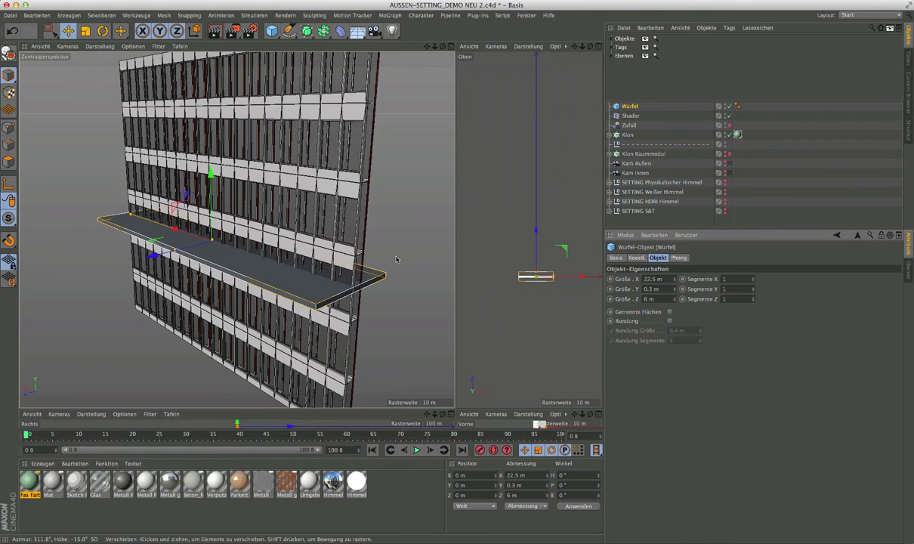
# Drag the slab down and outward in front of the facade
pyautogui.moveTo(333, 263)
pyautogui.keyDown('alt'); pyautogui.mouseDown()
pyautogui.moveTo(318, 269)
pyautogui.moveTo(339, 297)
pyautogui.mouseUp(); pyautogui.keyUp('alt')
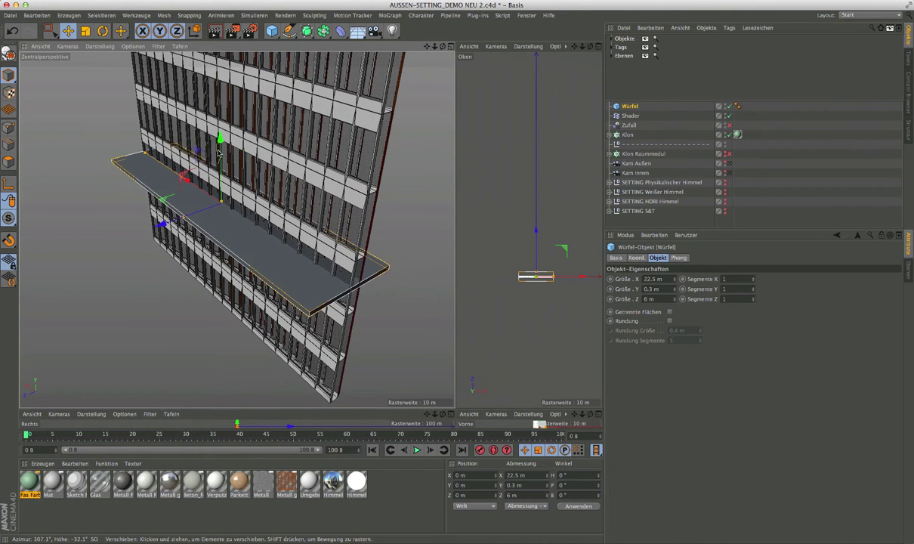
pyautogui.moveTo(219, 136); pyautogui.dragTo(206, 251)
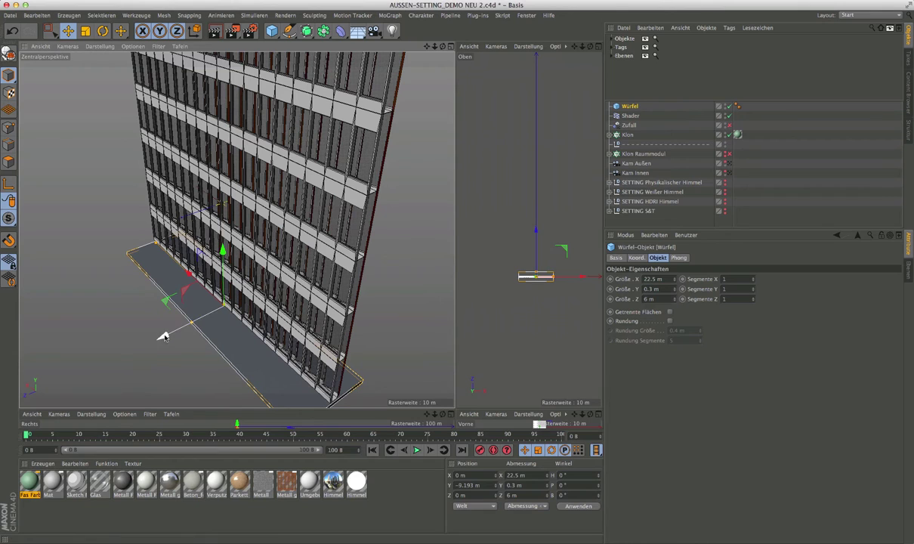
pyautogui.moveTo(163, 335); pyautogui.dragTo(135, 361)
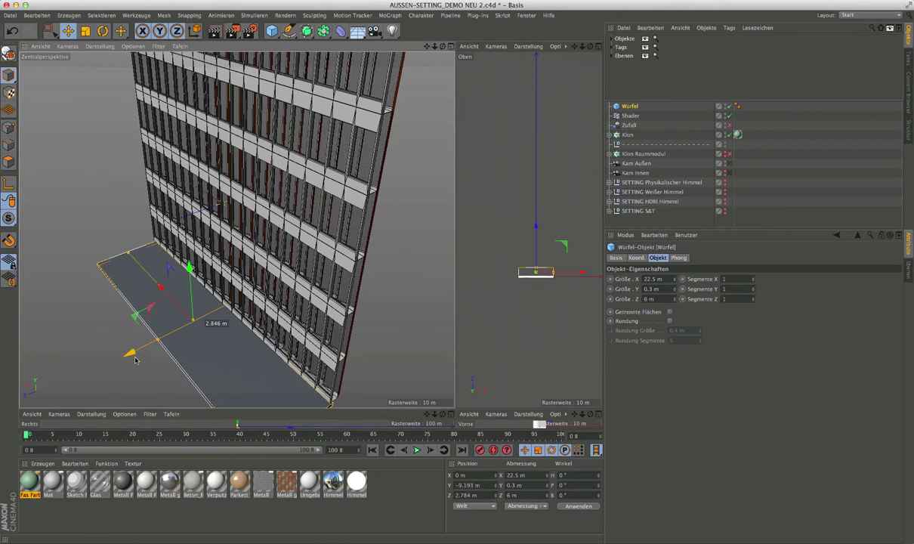
pyautogui.keyDown('alt'); pyautogui.moveTo(204, 317); pyautogui.dragTo(190, 265); pyautogui.keyUp('alt')
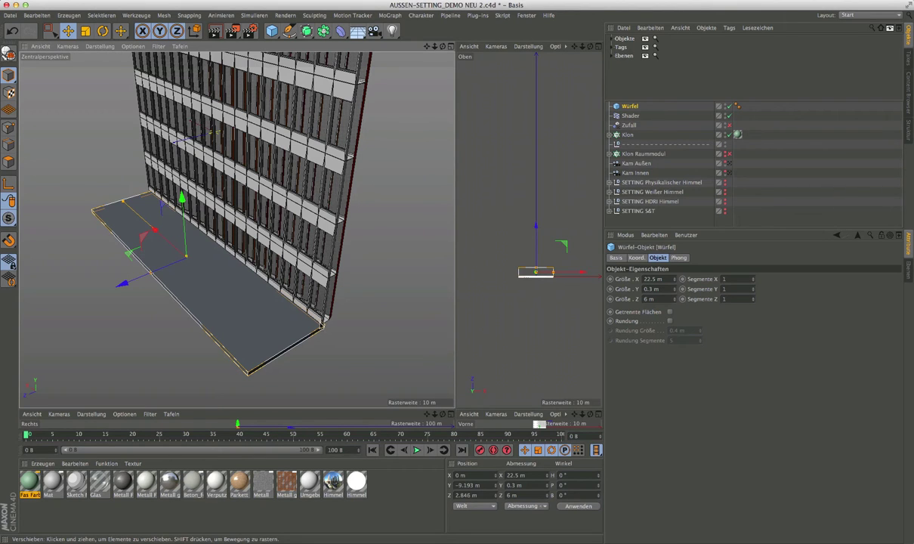
pyautogui.moveTo(325, 333)
pyautogui.keyDown('alt'); pyautogui.mouseDown()
pyautogui.moveTo(350, 319)
pyautogui.moveTo(288, 320)
pyautogui.mouseUp(); pyautogui.keyUp('alt')
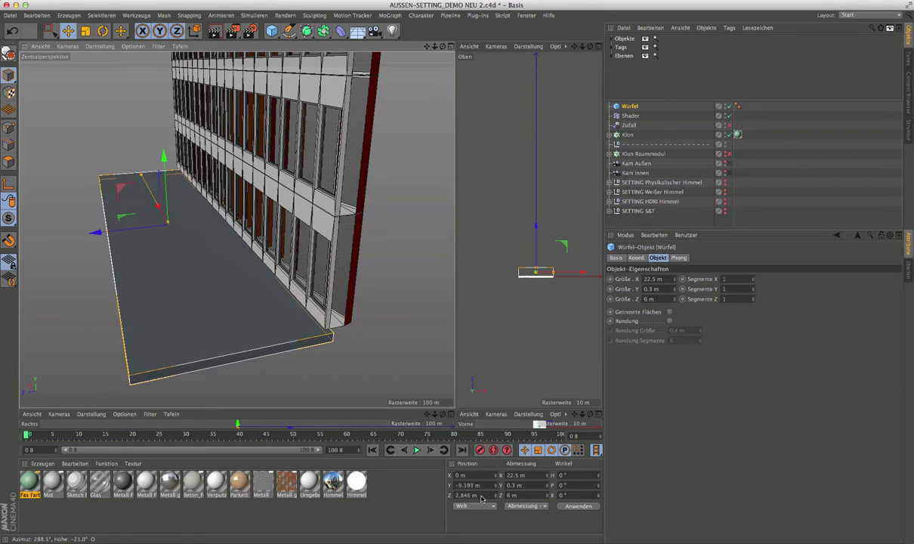
# Set the slab's position to Y -9 m and Z 3.15 m
pyautogui.click(457, 495)
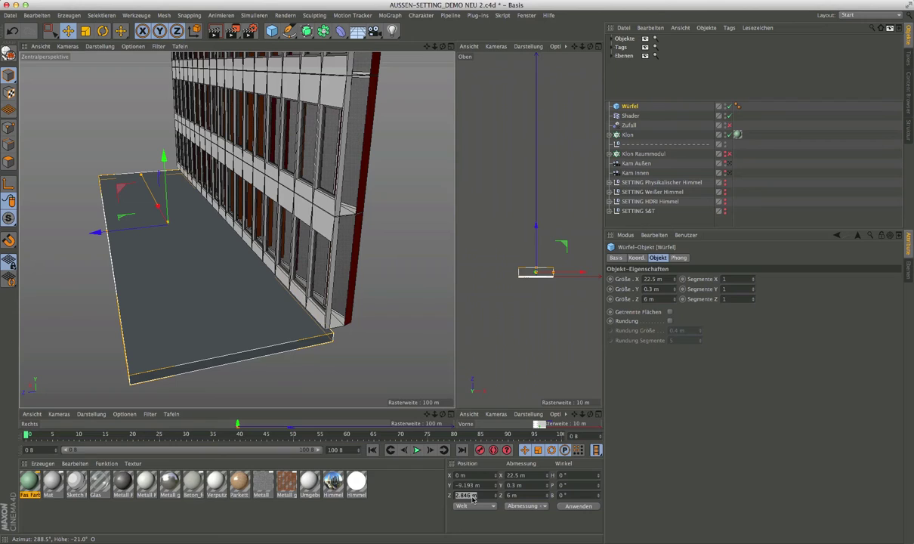
pyautogui.press('BackSpace')
pyautogui.write('3.25')
pyautogui.press('Return')
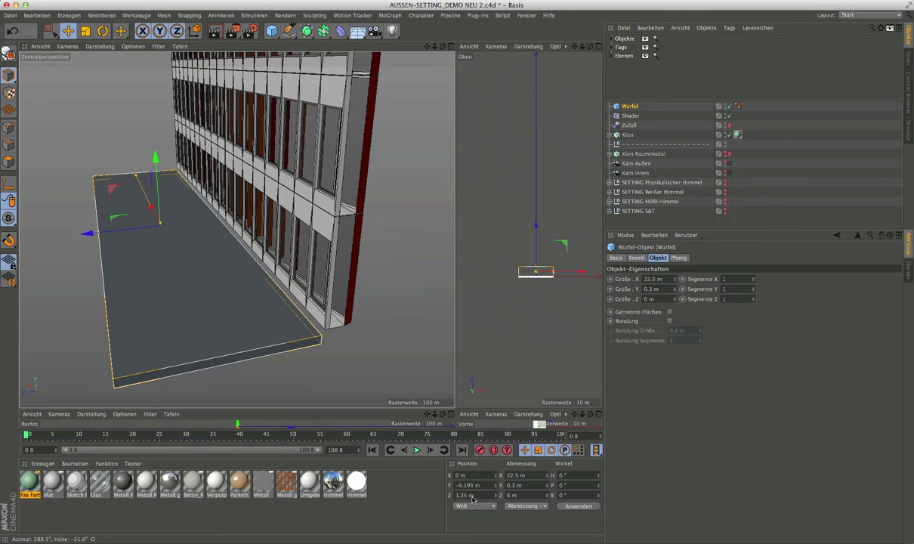
pyautogui.click(491, 487)
pyautogui.write('-')
pyautogui.press('Return')
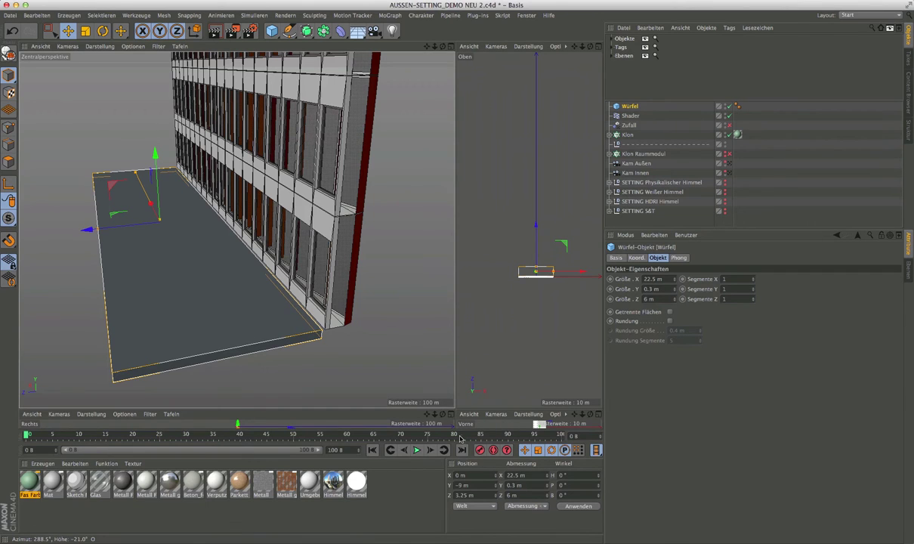
pyautogui.moveTo(363, 257)
pyautogui.keyDown('alt'); pyautogui.mouseDown()
pyautogui.moveTo(297, 300)
pyautogui.moveTo(303, 280)
pyautogui.mouseUp(); pyautogui.keyUp('alt')
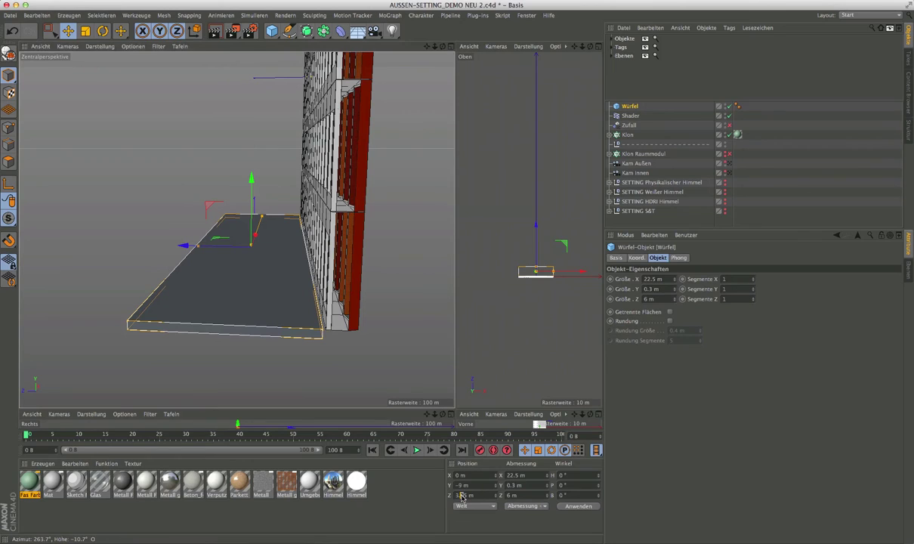
pyautogui.press('Return')
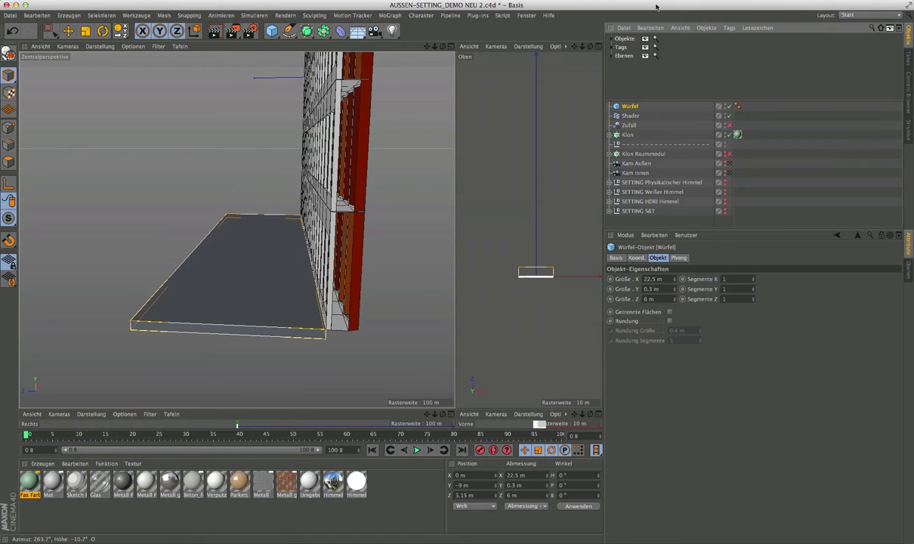
# Create cloner Klon.1 and match its position to the Würfel slab using Übernehmen
pyautogui.click(391, 16)
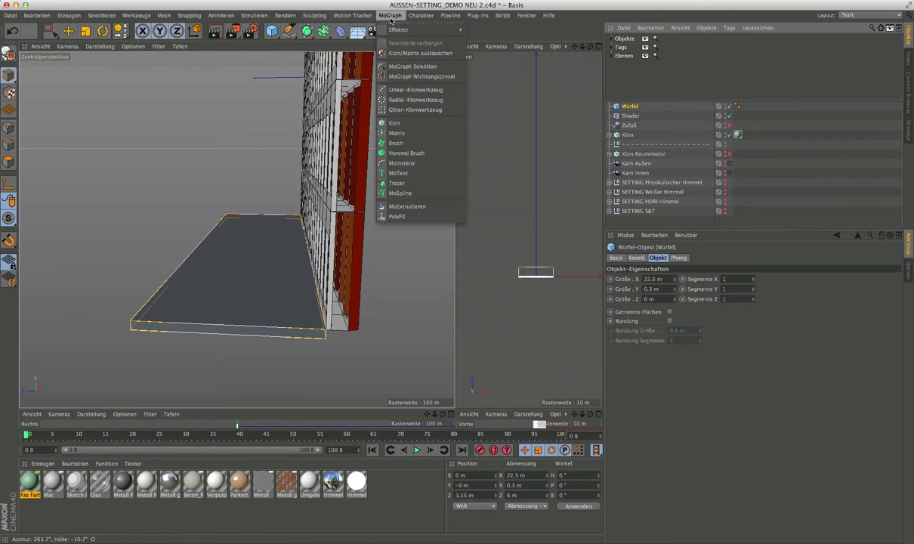
pyautogui.click(395, 124)
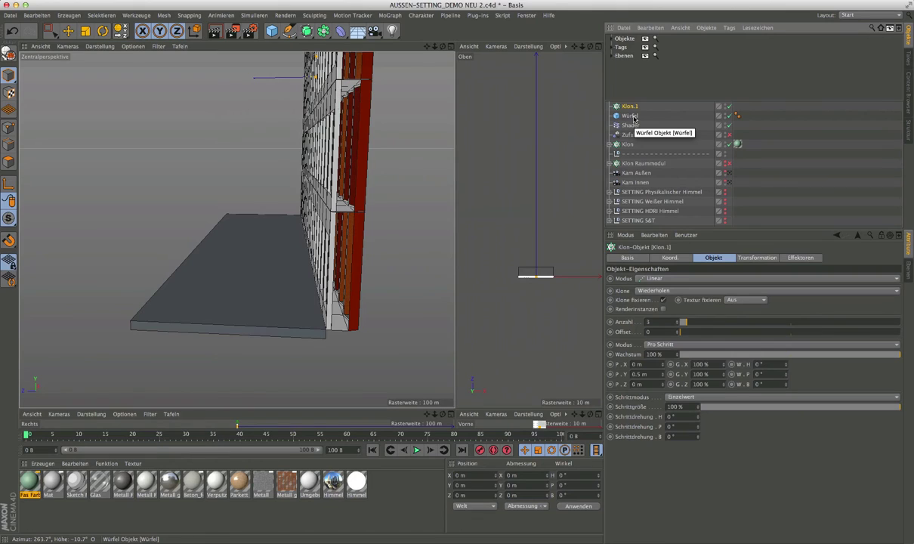
pyautogui.click(164, 16)
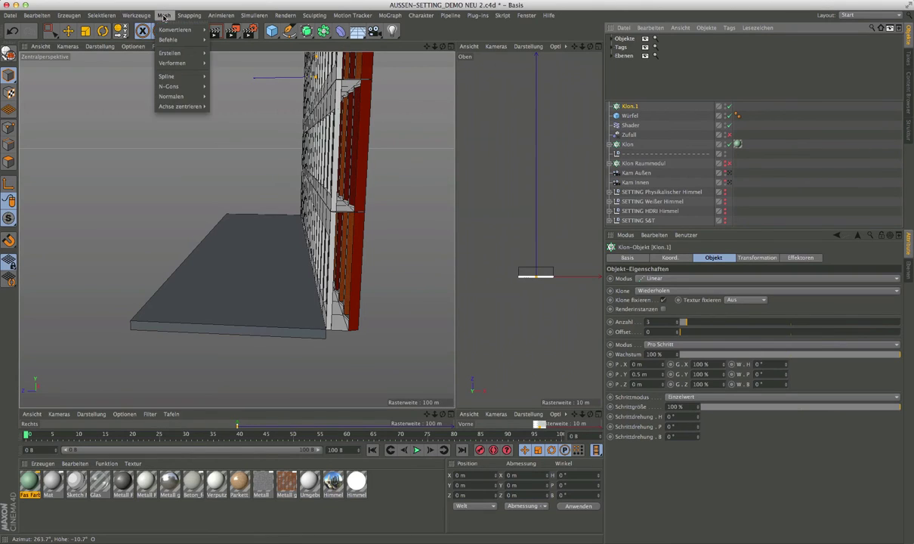
pyautogui.moveTo(155, 116)
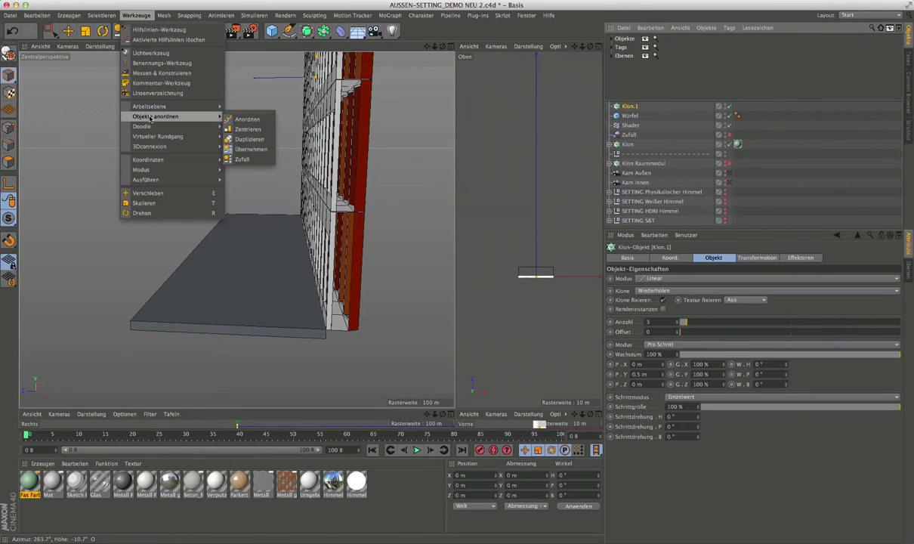
pyautogui.click(245, 151)
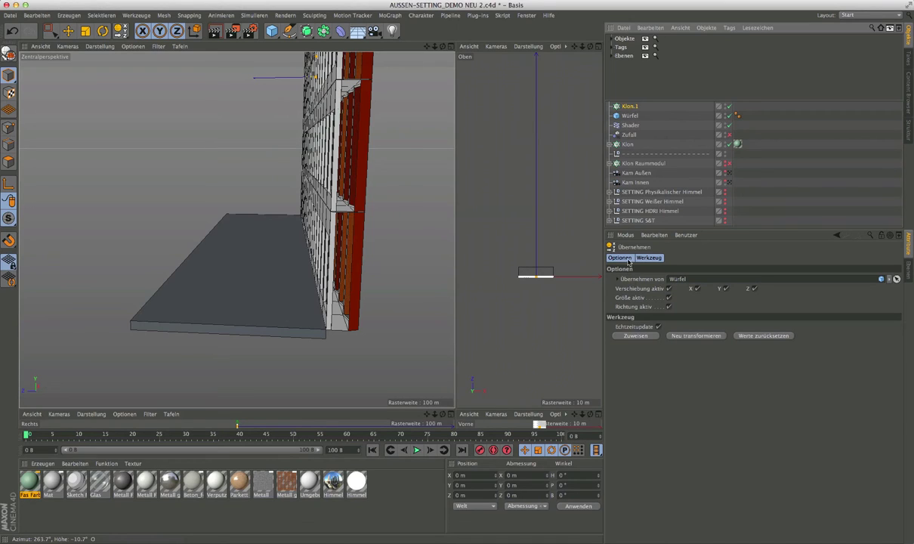
pyautogui.click(625, 118)
pyautogui.moveTo(682, 280); pyautogui.dragTo(683, 281)
pyautogui.click(635, 335)
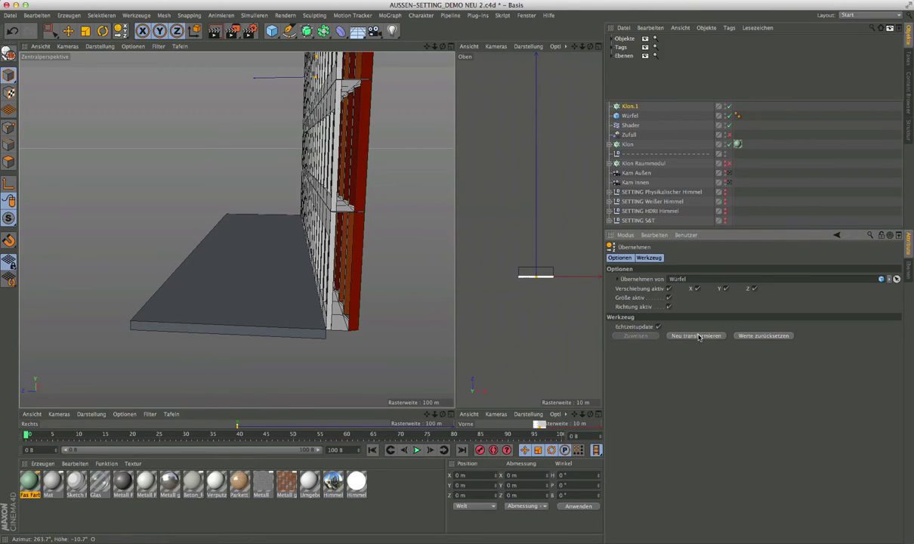
# Switch to the Move tool and select between Klon.1 and the Würfel slab
pyautogui.press('e')
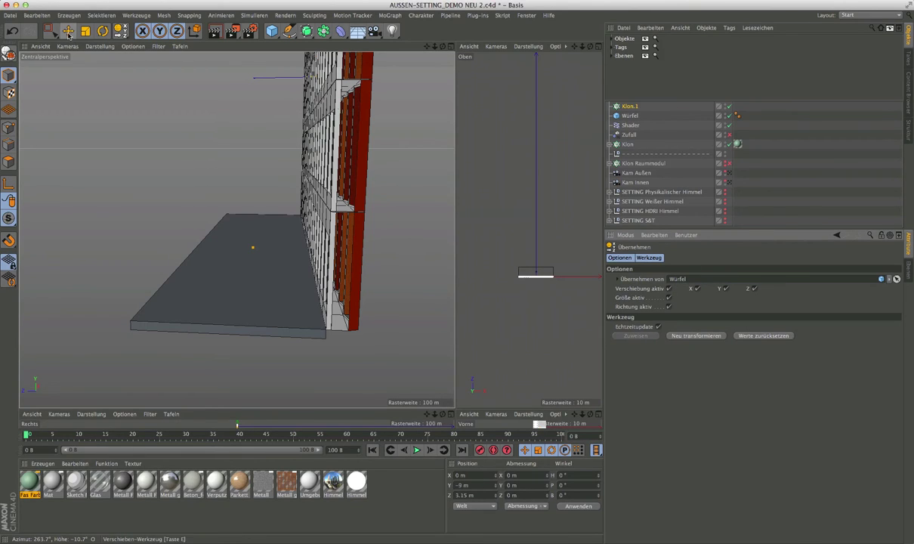
pyautogui.click(629, 107)
pyautogui.click(628, 117)
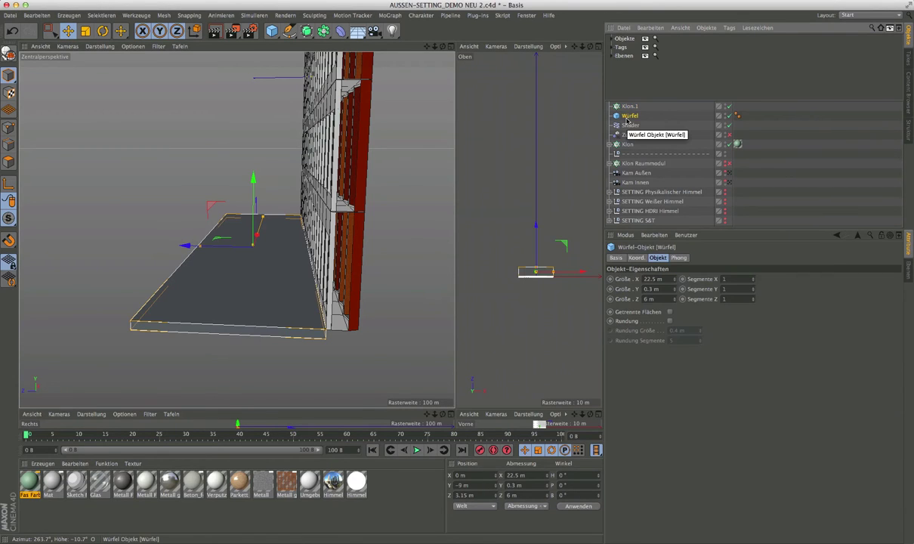
pyautogui.click(632, 108)
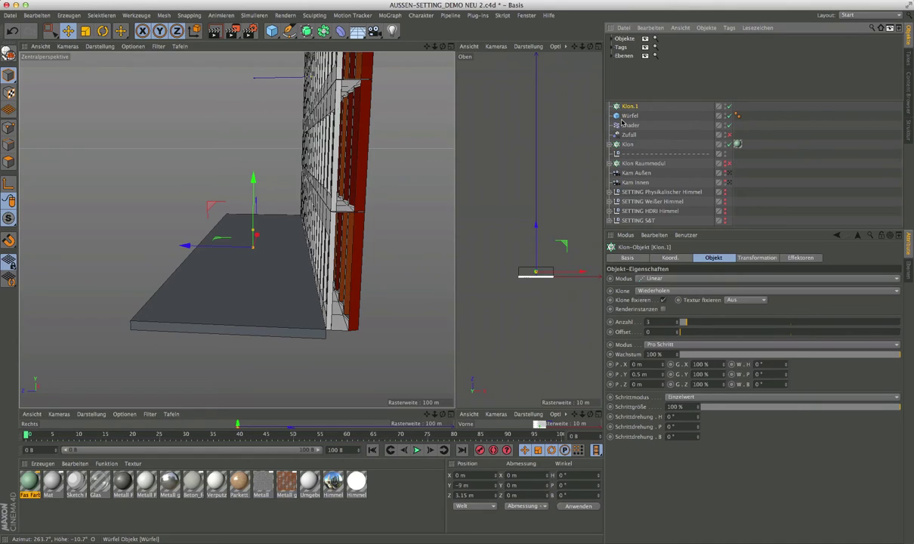
pyautogui.click(627, 117)
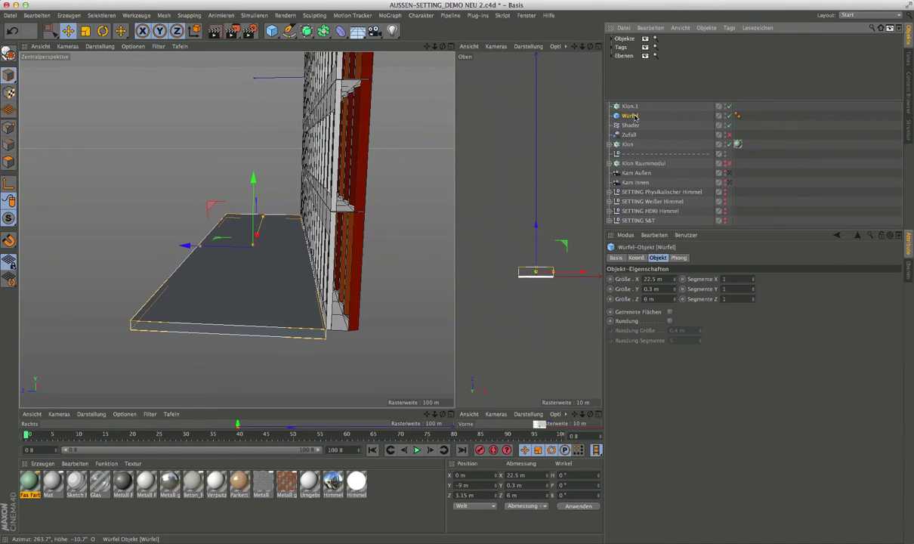
# Place the Würfel slab under Klon.1 so it becomes the cloned object
pyautogui.moveTo(628, 108); pyautogui.dragTo(638, 111)
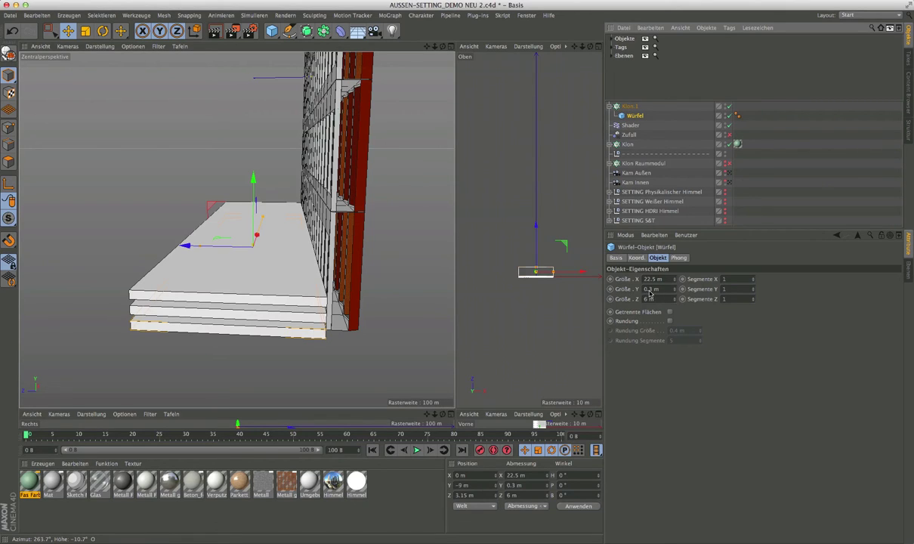
pyautogui.doubleClick(643, 290)
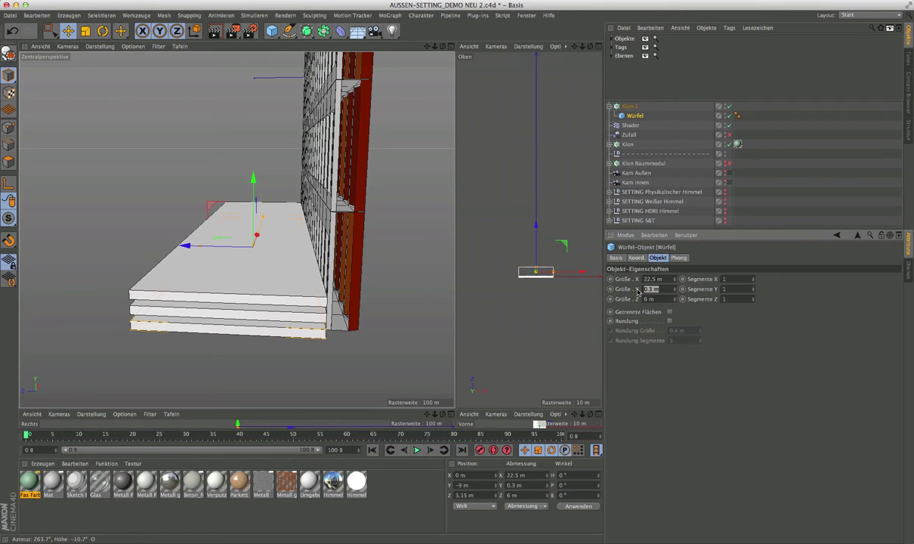
pyautogui.write('3.55')
pyautogui.press('Return')
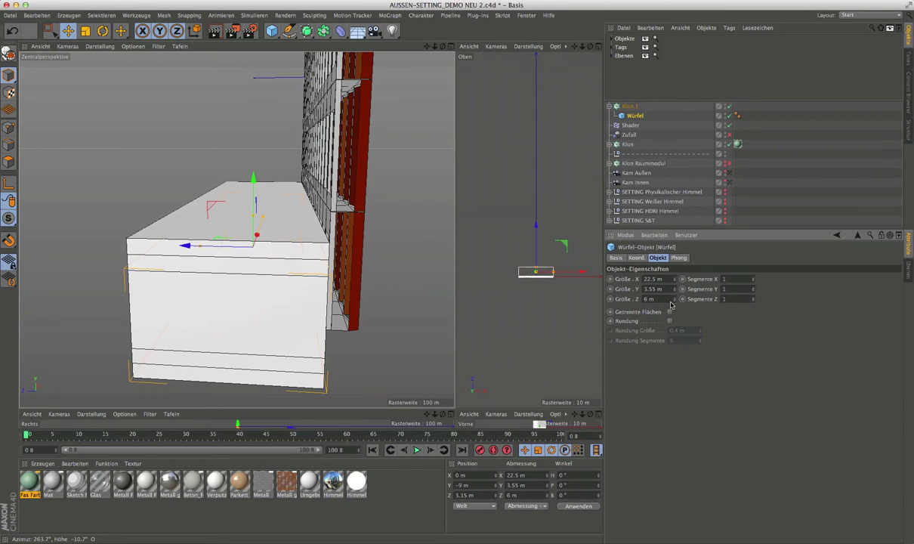
pyautogui.hotkey('ctrl', 'z')
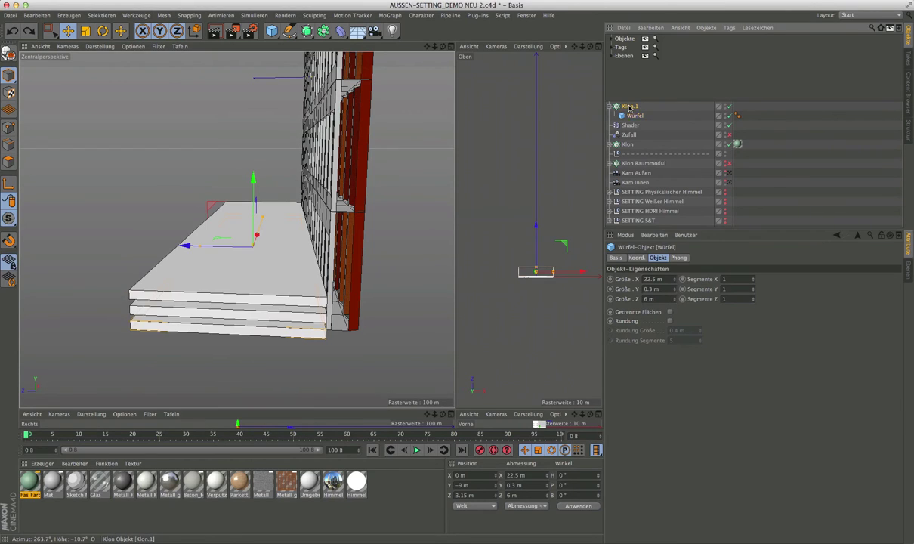
# Space the slab clones 3.55 m apart in Y, then disable Klon.1 and select Würfel
pyautogui.click(630, 108)
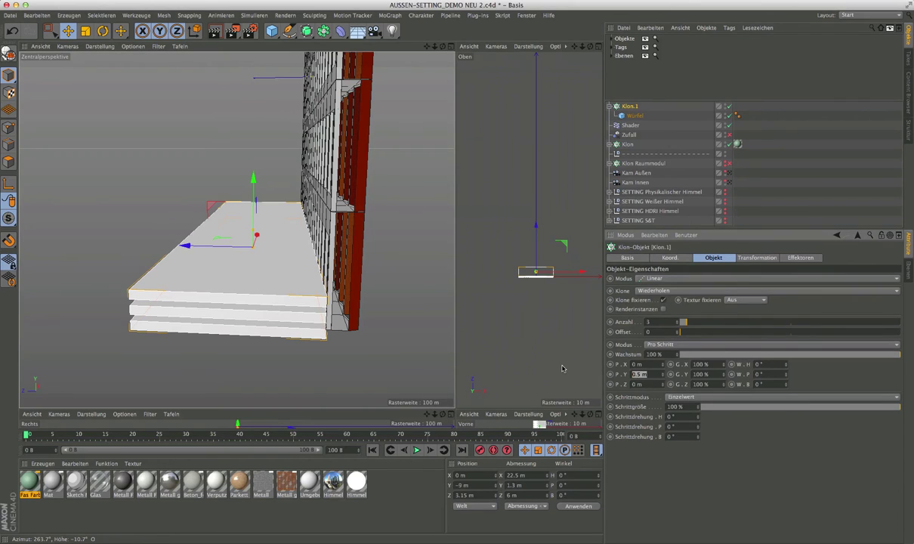
pyautogui.write('55')
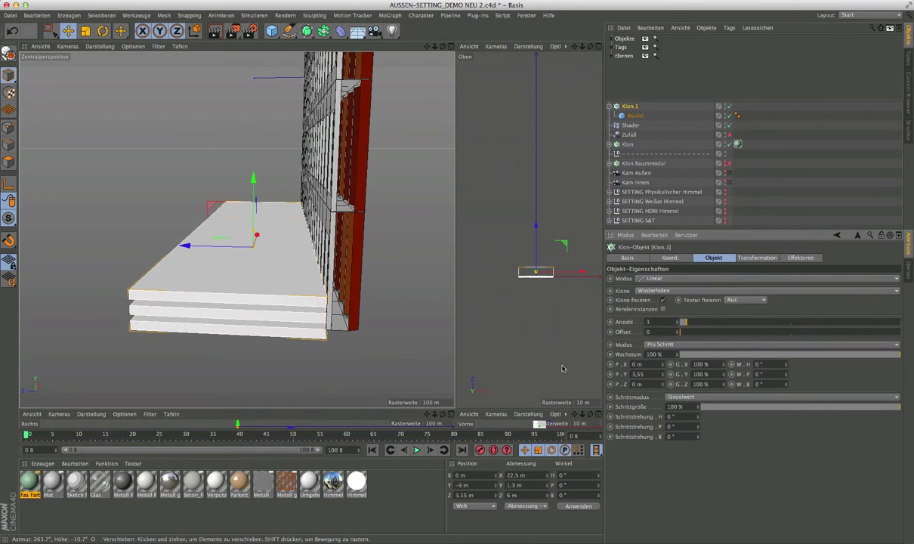
pyautogui.press('Return')
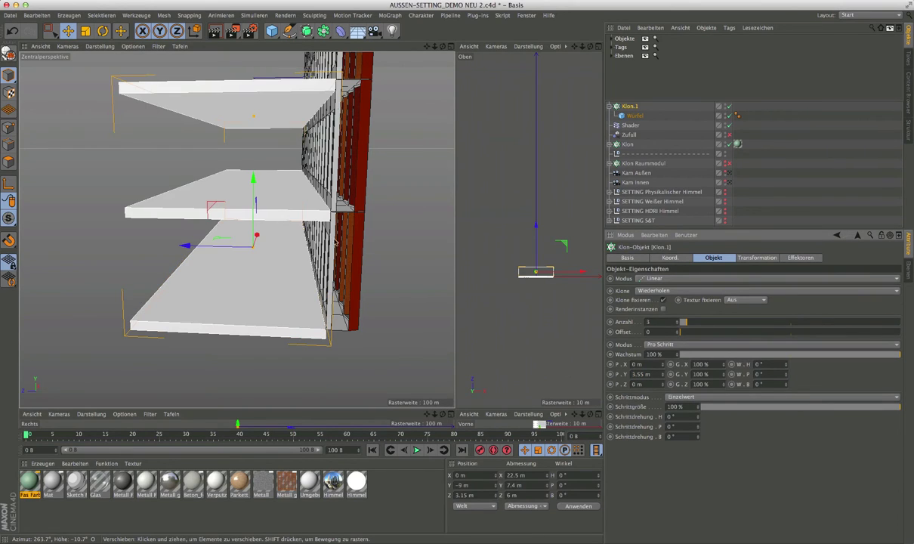
pyautogui.keyDown('alt'); pyautogui.moveTo(326, 235); pyautogui.dragTo(354, 225); pyautogui.keyUp('alt')
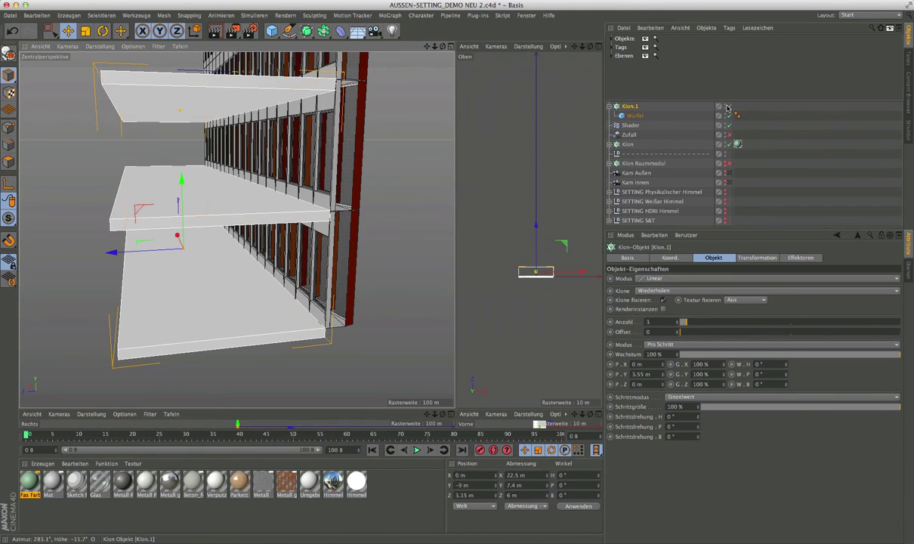
pyautogui.click(730, 106)
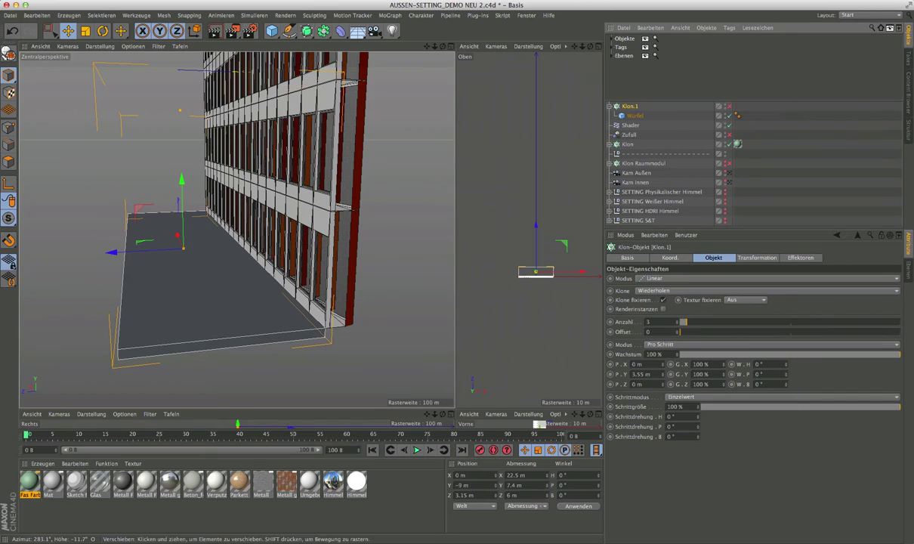
pyautogui.click(614, 115)
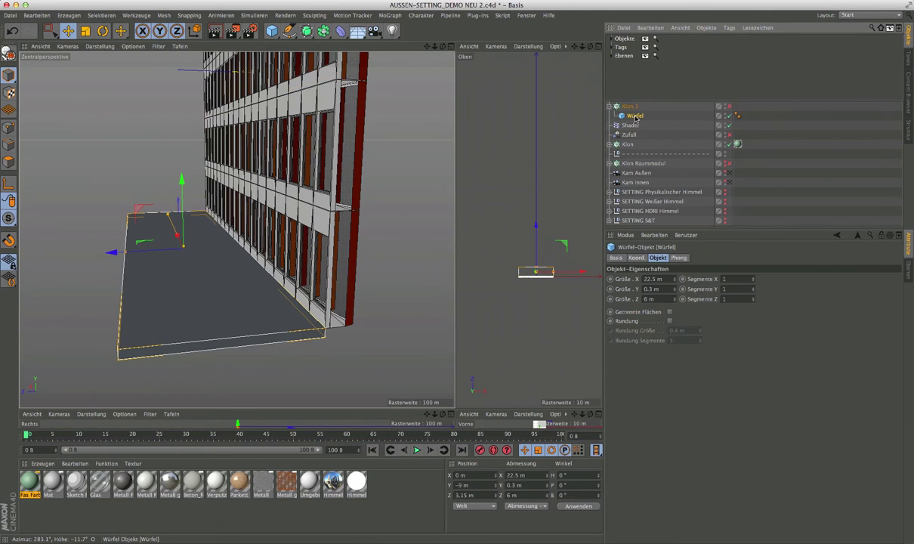
# Give the Würfel slab 3 X segments and convert it to an editable polygon object
pyautogui.click(8, 54)
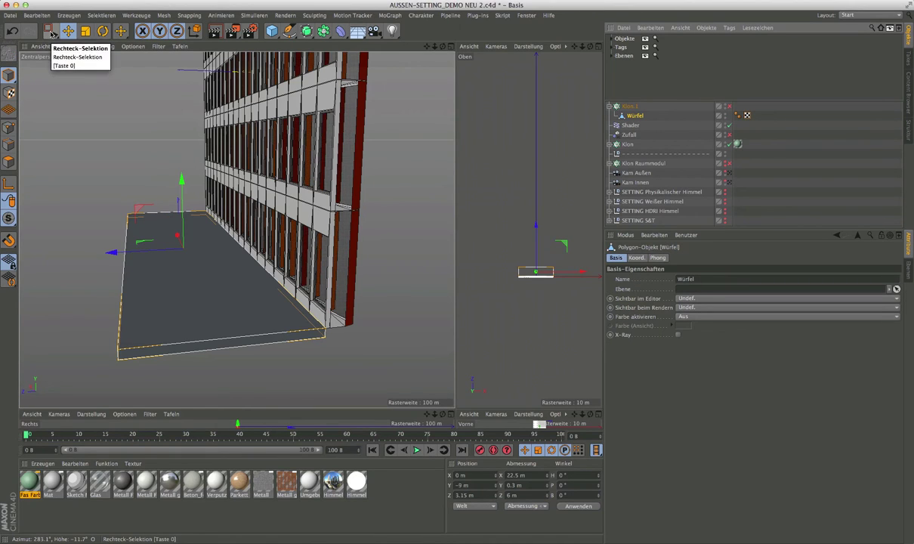
pyautogui.hotkey('ctrl', 'z')
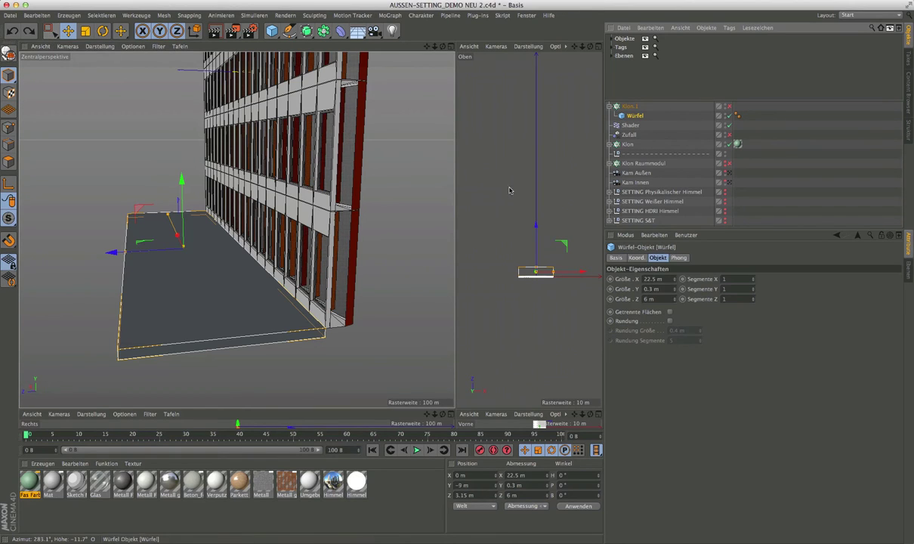
pyautogui.moveTo(249, 306)
pyautogui.keyDown('alt'); pyautogui.mouseDown()
pyautogui.moveTo(278, 314)
pyautogui.moveTo(257, 303)
pyautogui.moveTo(286, 294)
pyautogui.mouseUp(); pyautogui.keyUp('alt')
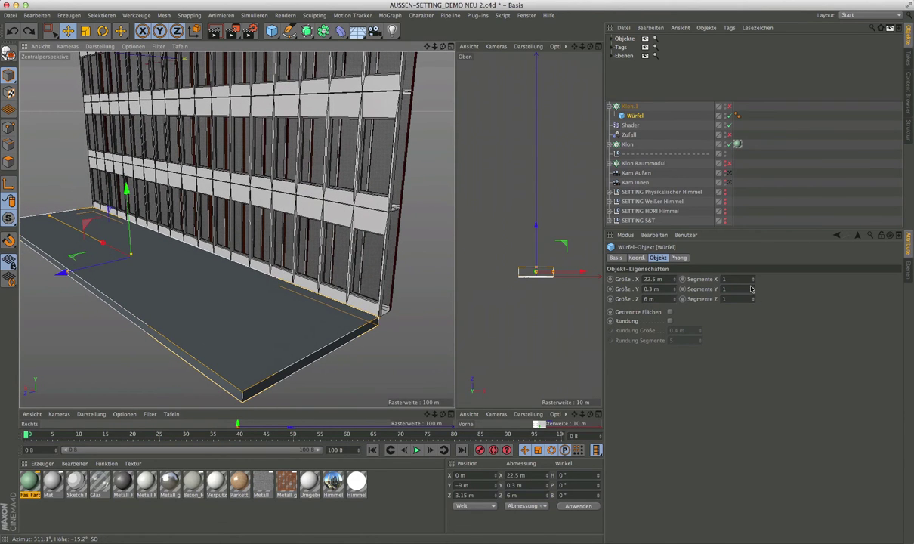
pyautogui.click(754, 281)
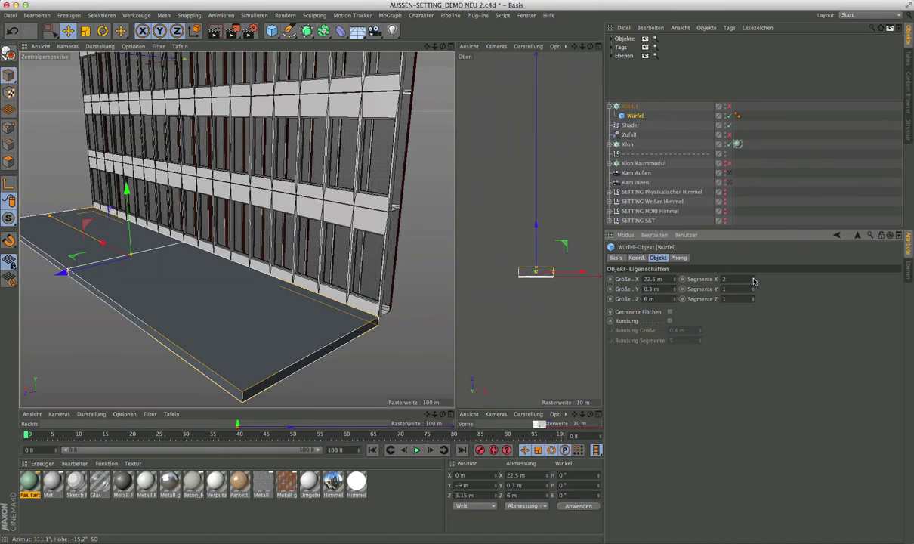
pyautogui.click(754, 281)
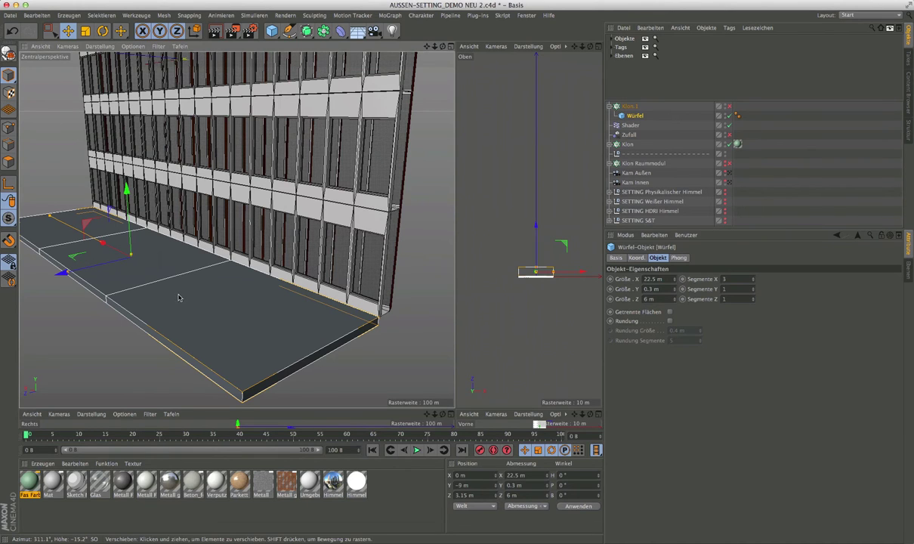
pyautogui.keyDown('alt'); pyautogui.moveTo(108, 303); pyautogui.dragTo(217, 309); pyautogui.keyUp('alt')
pyautogui.keyDown('alt'); pyautogui.moveTo(217, 310); pyautogui.dragTo(304, 311, button='middle'); pyautogui.keyUp('alt')
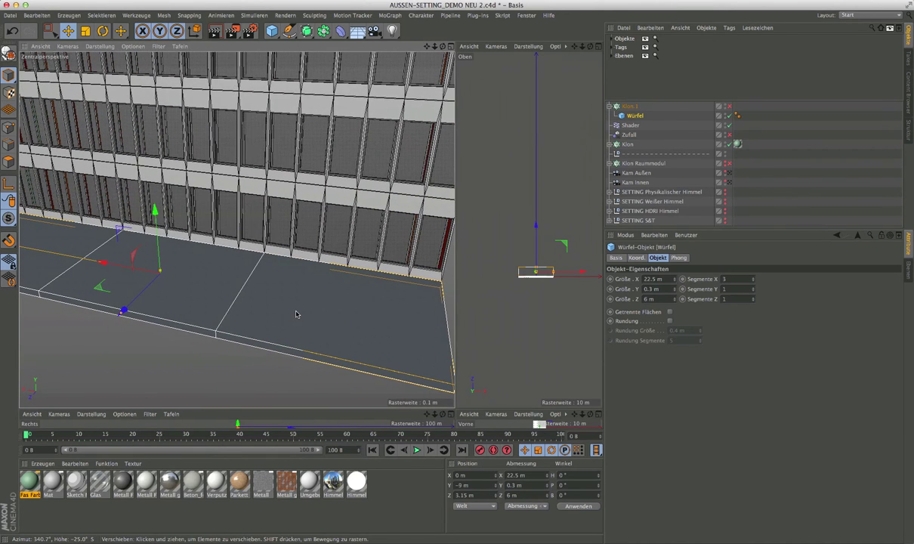
pyautogui.keyDown('alt'); pyautogui.moveTo(304, 311); pyautogui.dragTo(237, 295); pyautogui.keyUp('alt')
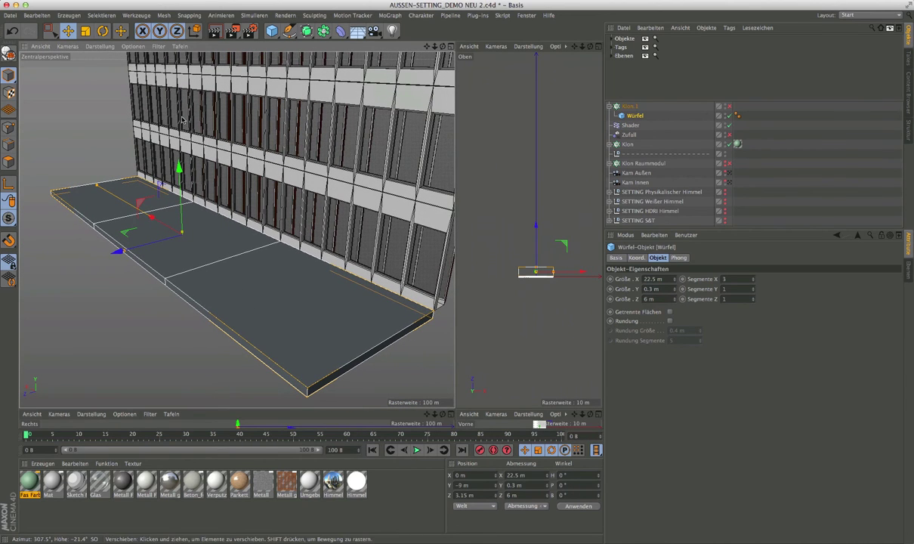
pyautogui.click(7, 53)
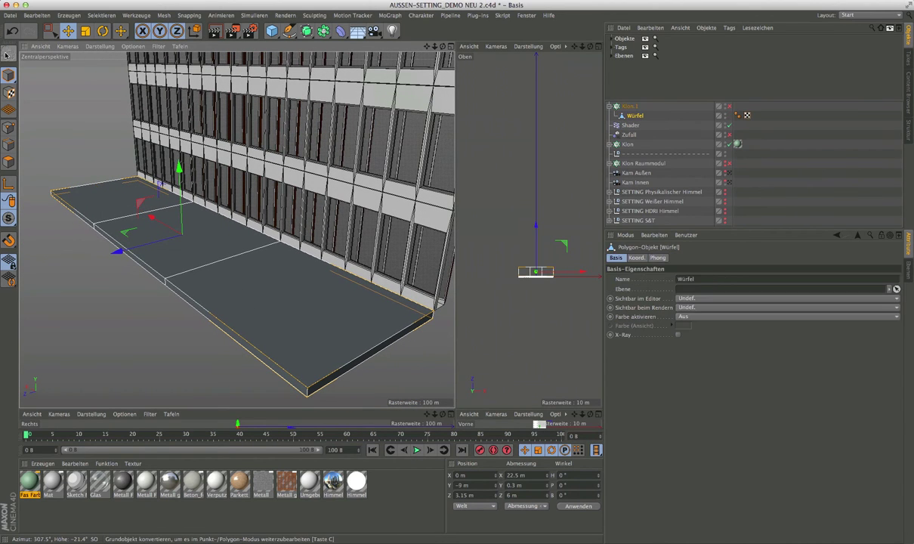
# Switch to Edge mode and select the slab's back edge
pyautogui.click(9, 145)
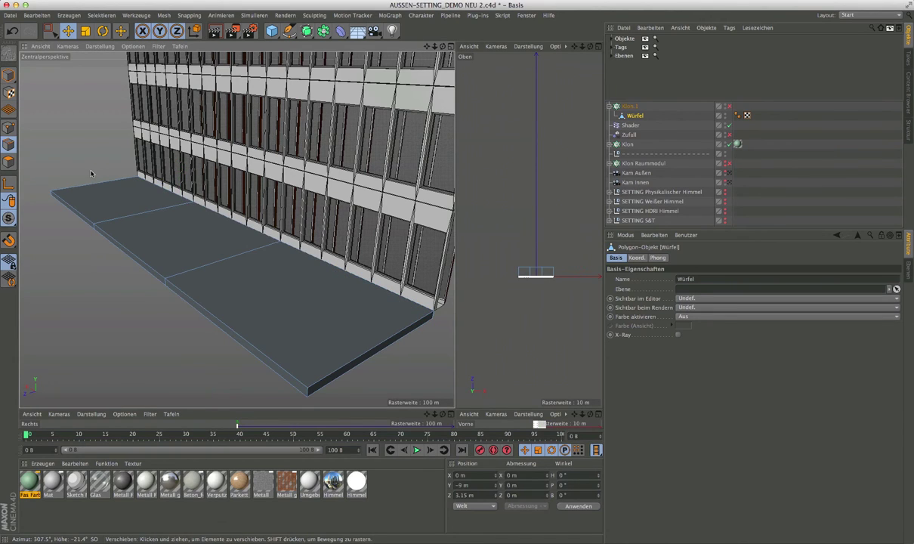
pyautogui.click(87, 178)
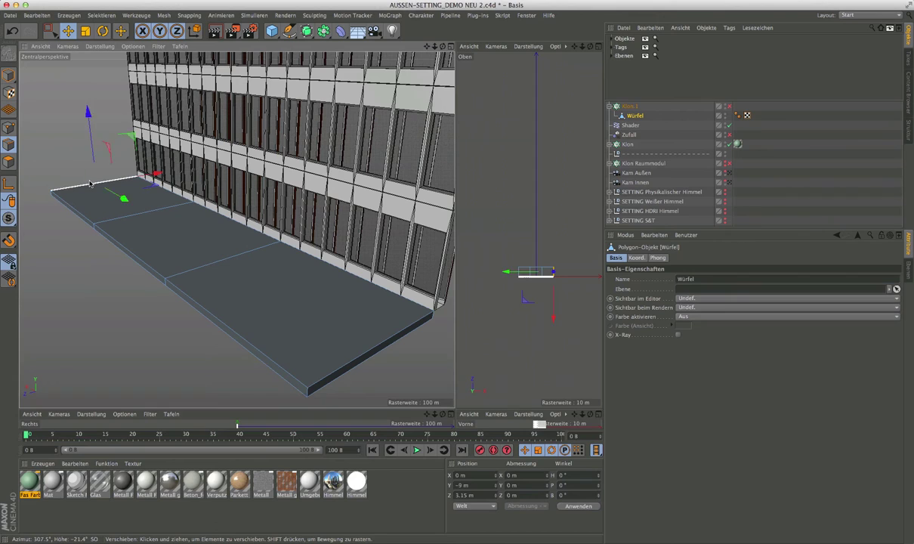
pyautogui.click(75, 202)
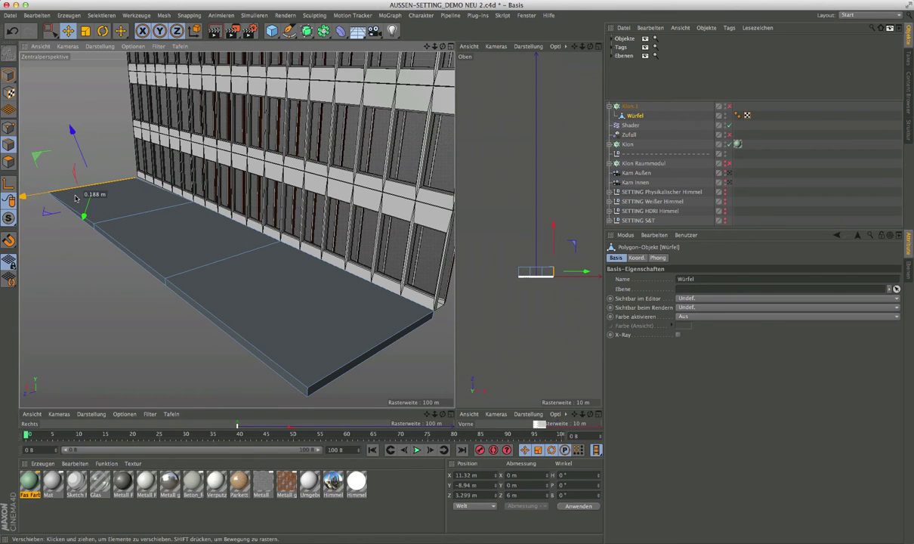
pyautogui.hotkey('ctrl', 'z')
# With Live Selection, add the slab's cross edges, long front edge and left short edge
pyautogui.click(50, 31)
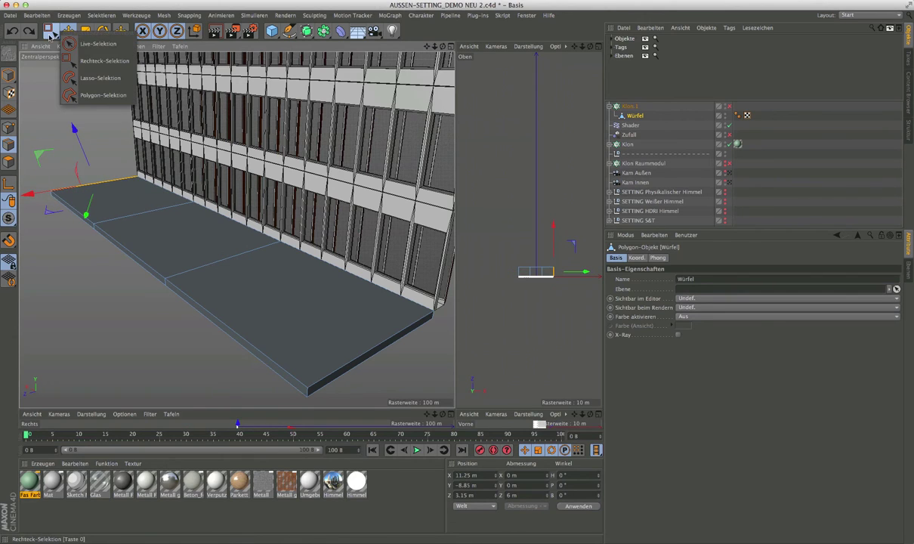
pyautogui.click(79, 46)
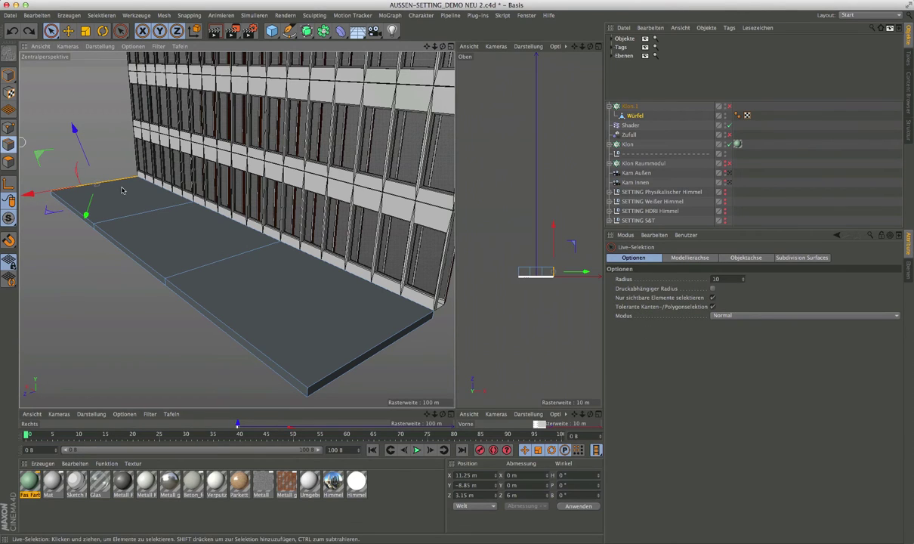
pyautogui.keyDown('shift'); pyautogui.click(140, 209); pyautogui.keyUp('shift')
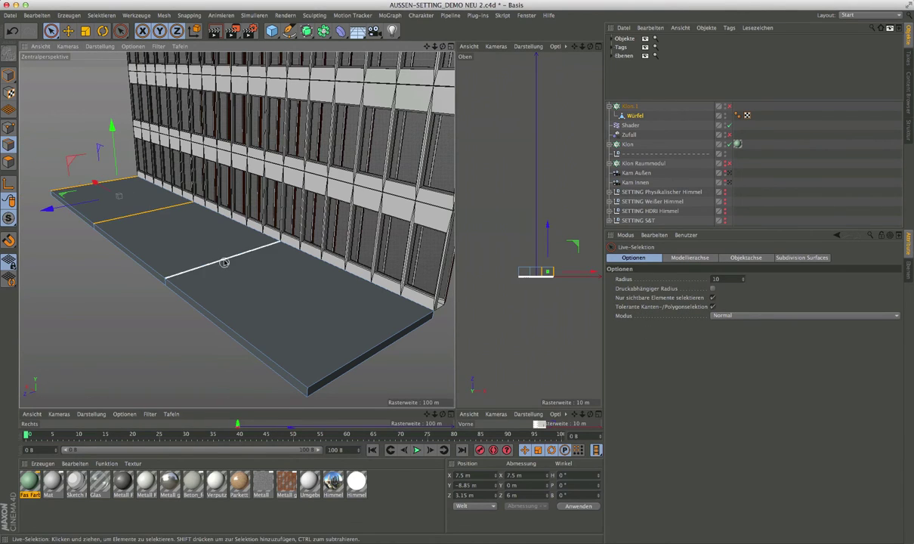
pyautogui.keyDown('shift'); pyautogui.click(216, 260); pyautogui.keyUp('shift')
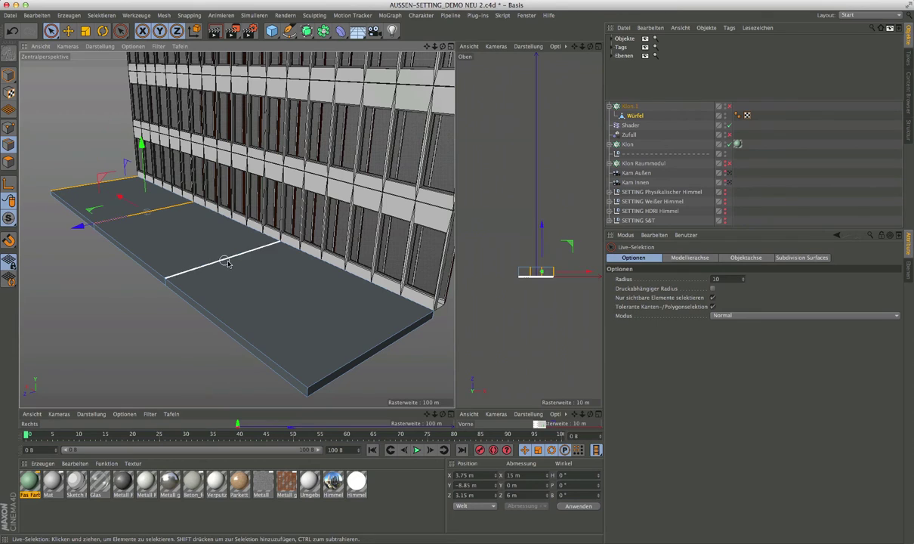
pyautogui.keyDown('shift'); pyautogui.click(361, 361); pyautogui.keyUp('shift')
pyautogui.keyDown('shift'); pyautogui.click(275, 362); pyautogui.keyUp('shift')
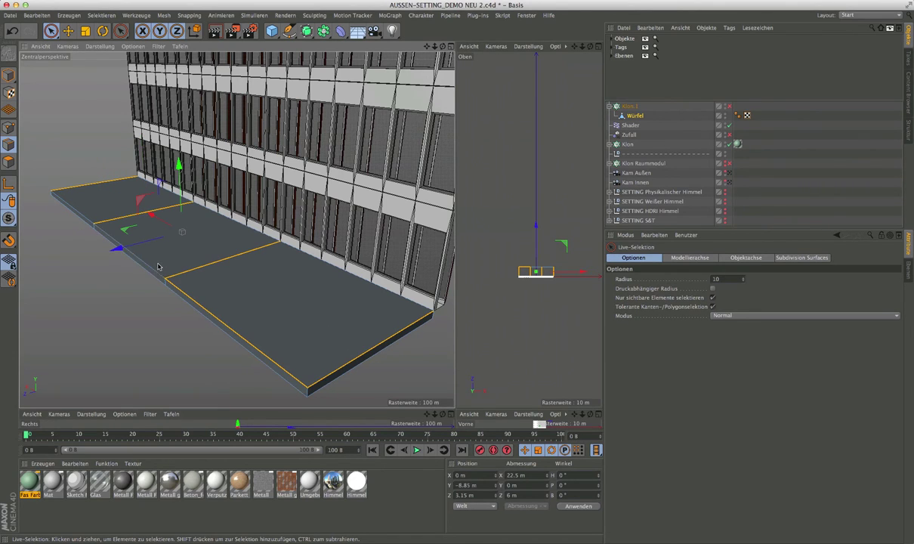
pyautogui.keyDown('shift'); pyautogui.click(129, 252); pyautogui.keyUp('shift')
pyautogui.keyDown('shift'); pyautogui.click(79, 209); pyautogui.keyUp('shift')
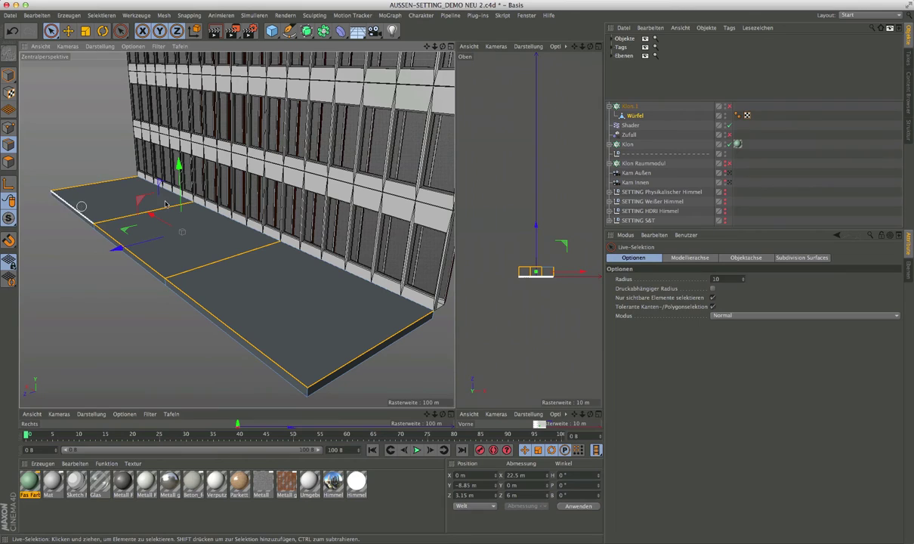
pyautogui.keyDown('shift'); pyautogui.click(84, 209); pyautogui.keyUp('shift')
pyautogui.click(119, 31)
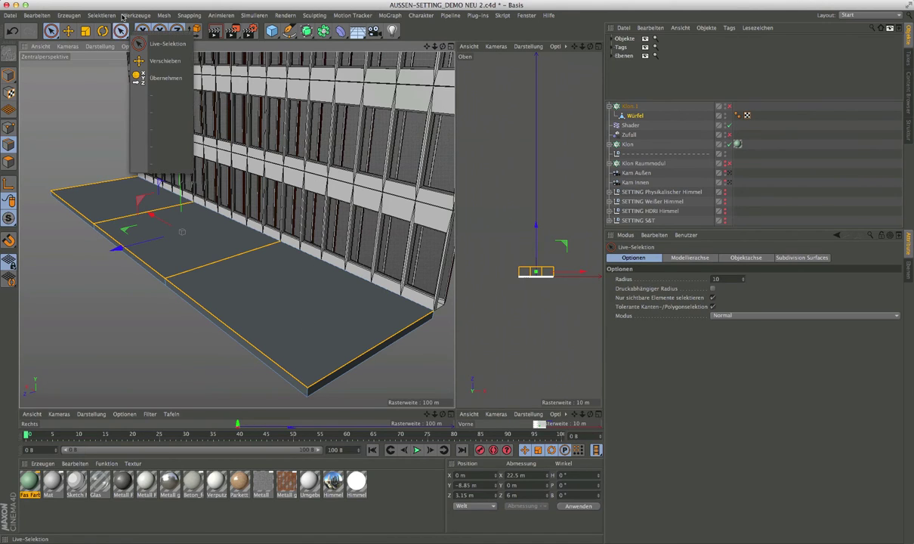
pyautogui.click(114, 15)
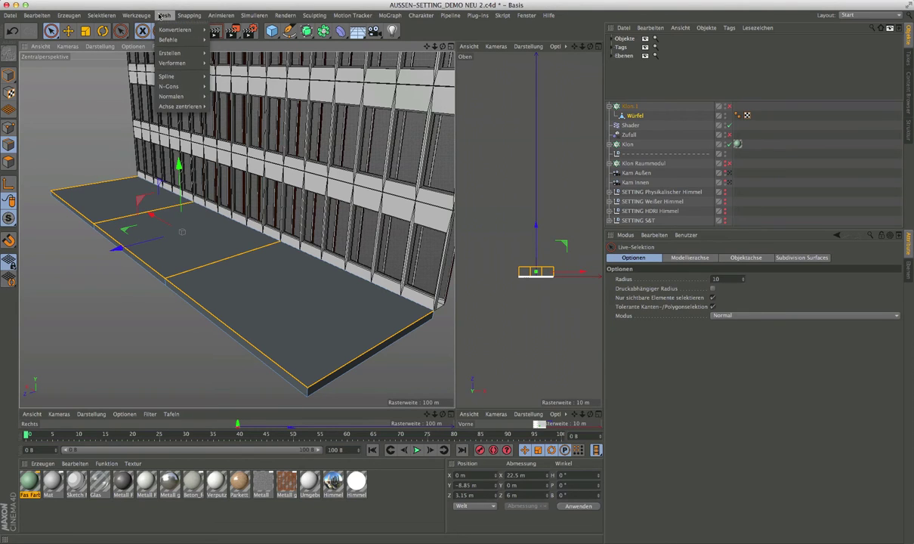
# Extrude the selected slab edges with Extrudieren at a 3.25 m offset
pyautogui.press('e')
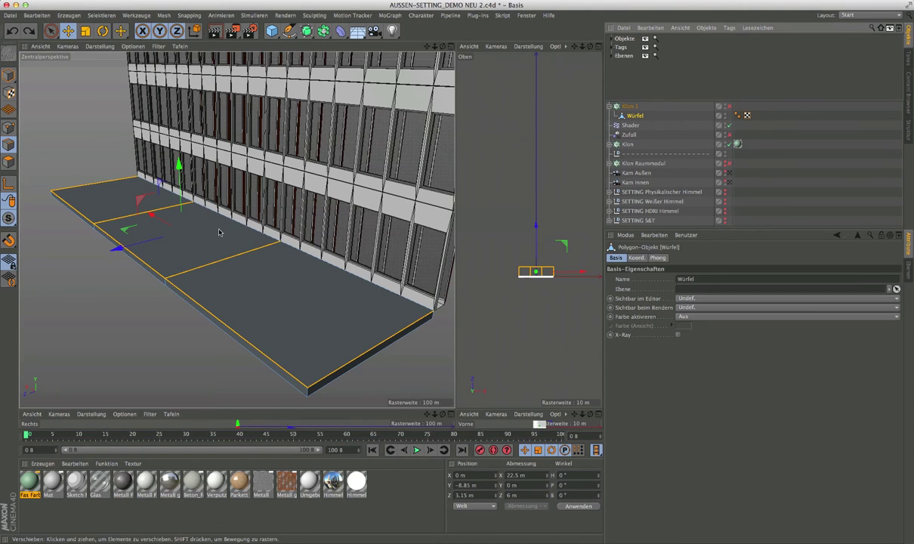
pyautogui.rightClick(211, 245)
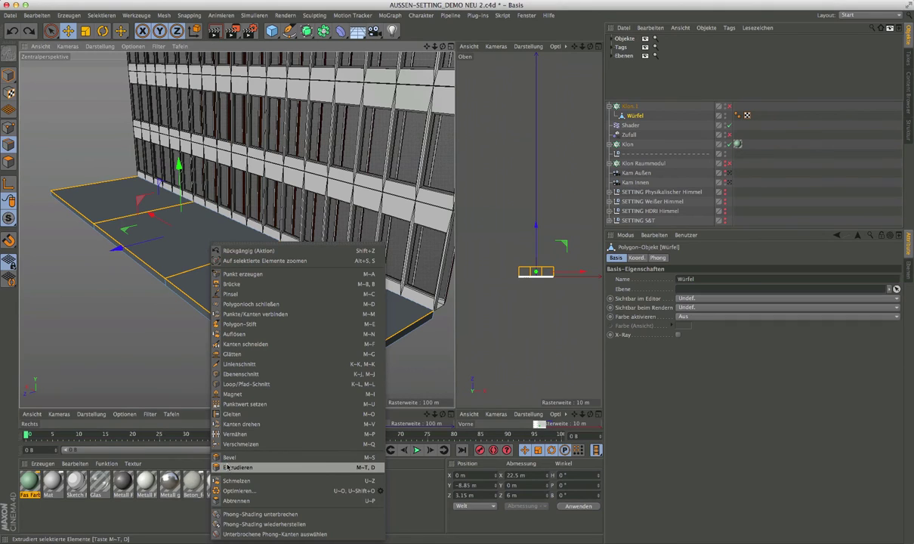
pyautogui.click(227, 468)
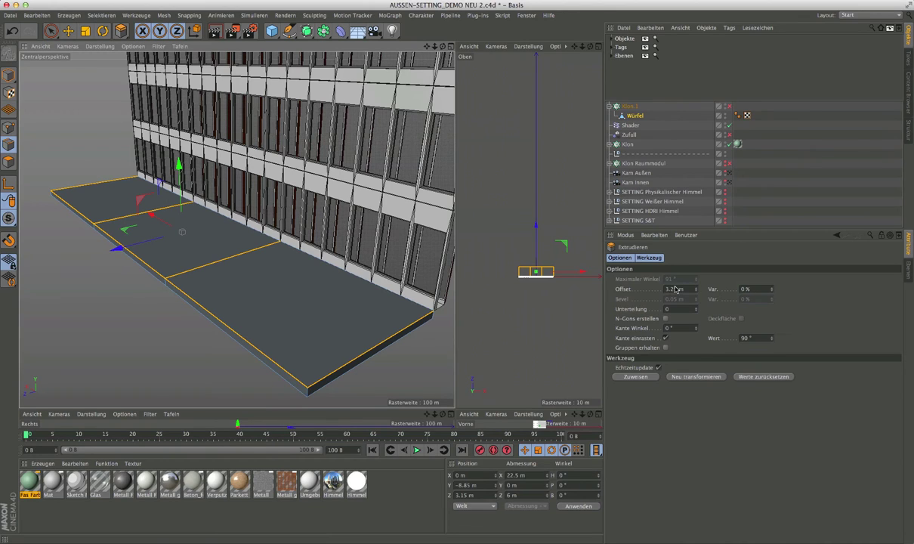
pyautogui.click(693, 377)
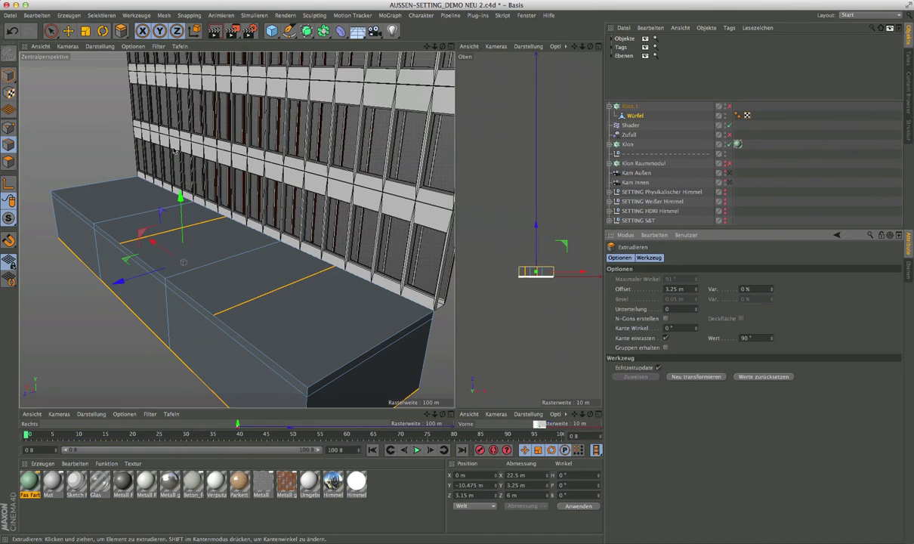
pyautogui.click(69, 35)
pyautogui.moveTo(261, 270)
pyautogui.keyDown('alt'); pyautogui.mouseDown()
pyautogui.moveTo(143, 207)
pyautogui.moveTo(139, 218)
pyautogui.moveTo(194, 247)
pyautogui.moveTo(308, 294)
pyautogui.moveTo(315, 289)
pyautogui.moveTo(235, 286)
pyautogui.mouseUp(); pyautogui.keyUp('alt')
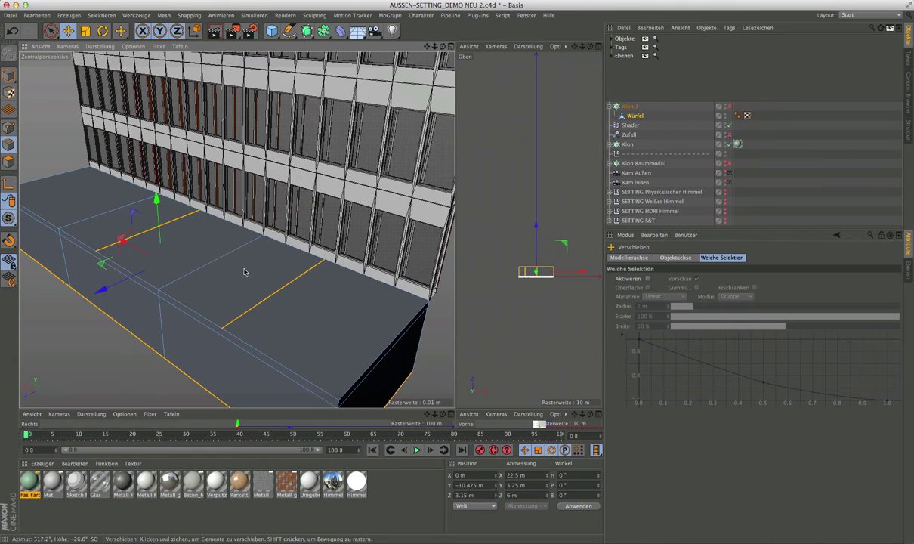
pyautogui.moveTo(302, 306)
pyautogui.keyDown('alt'); pyautogui.mouseDown()
pyautogui.moveTo(309, 300)
pyautogui.moveTo(285, 303)
pyautogui.moveTo(294, 302)
pyautogui.mouseUp(); pyautogui.keyUp('alt')
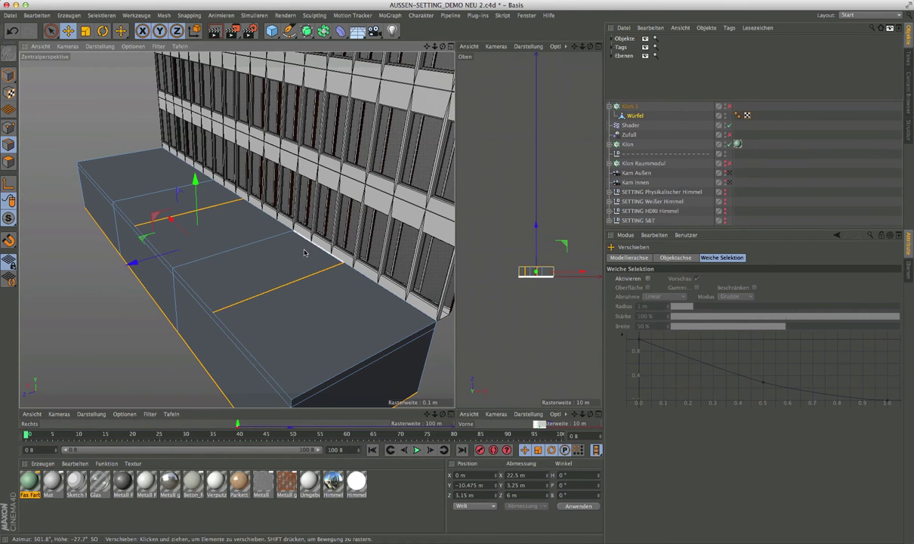
pyautogui.scroll(-2, 236, 230)
pyautogui.scroll(-2, 237, 230)
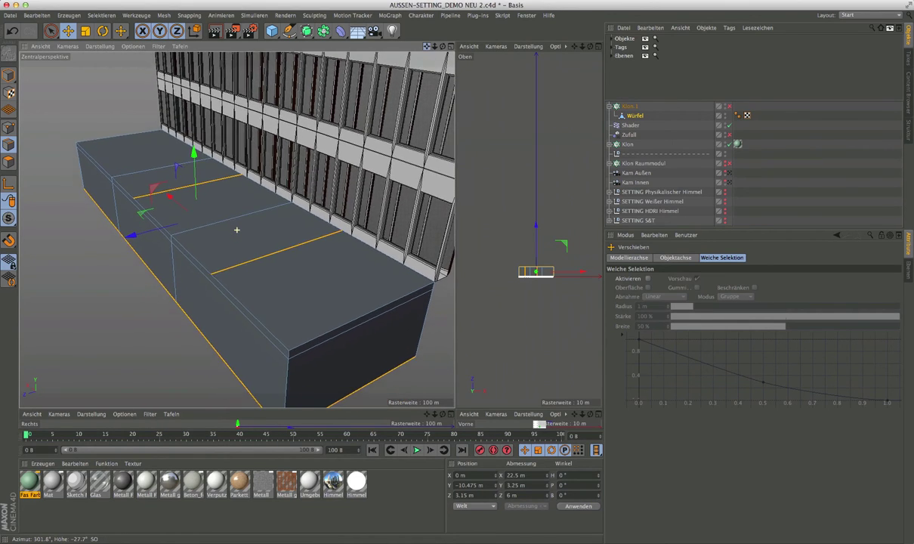
pyautogui.keyDown('alt'); pyautogui.moveTo(276, 228); pyautogui.dragTo(296, 237); pyautogui.keyUp('alt')
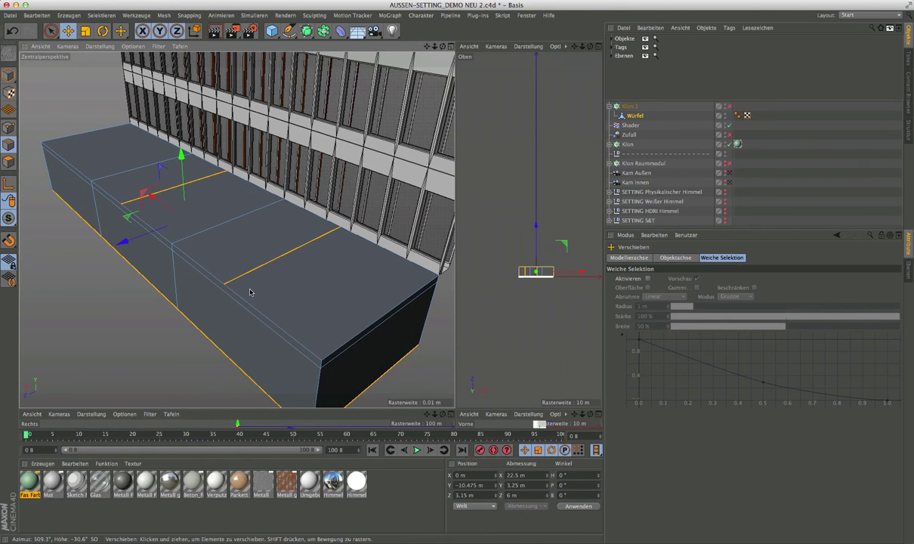
# Undo the edge extrusion and reactivate Extrudieren with its Offset set to 0 m
pyautogui.hotkey('ctrl', 'z')
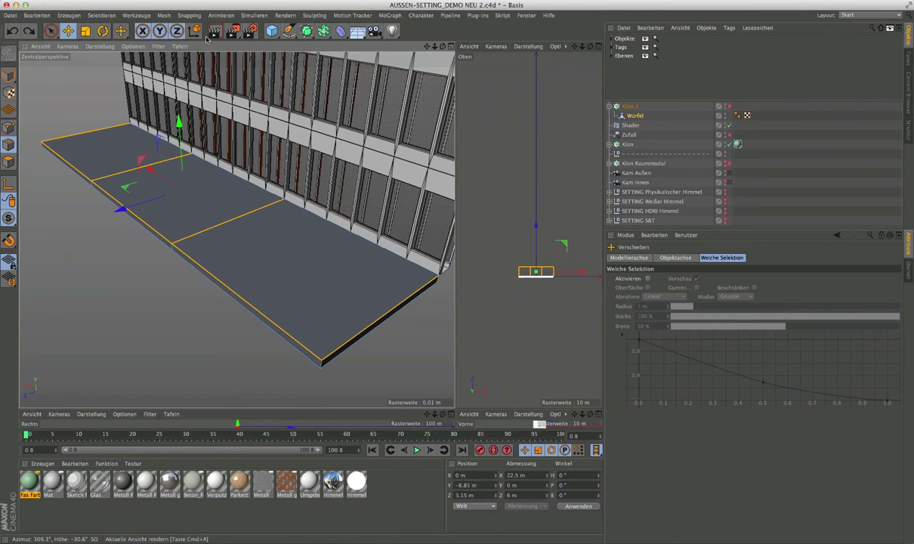
pyautogui.click(121, 37)
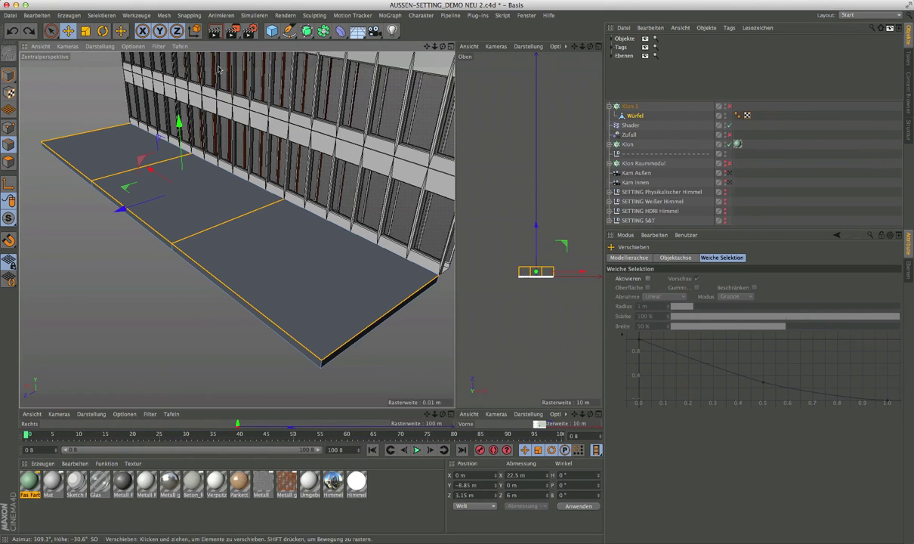
pyautogui.click(120, 34)
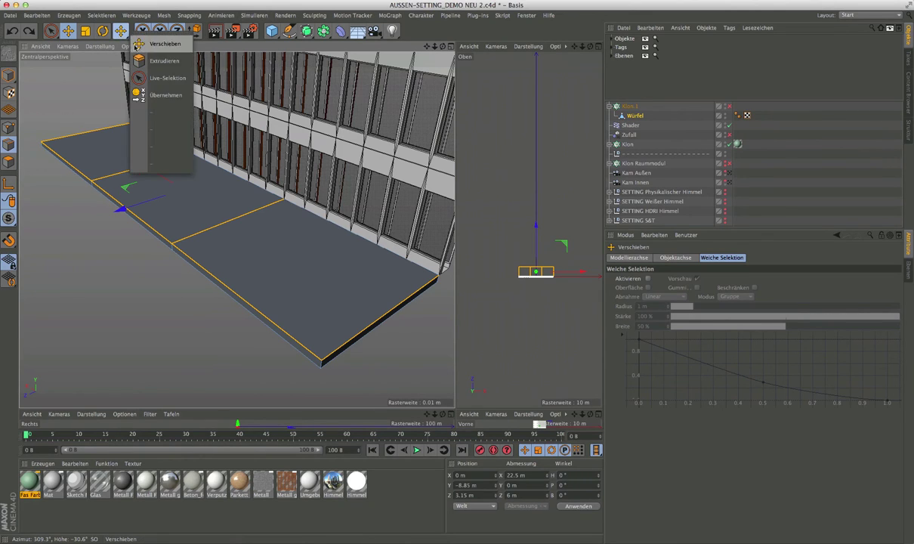
pyautogui.click(158, 62)
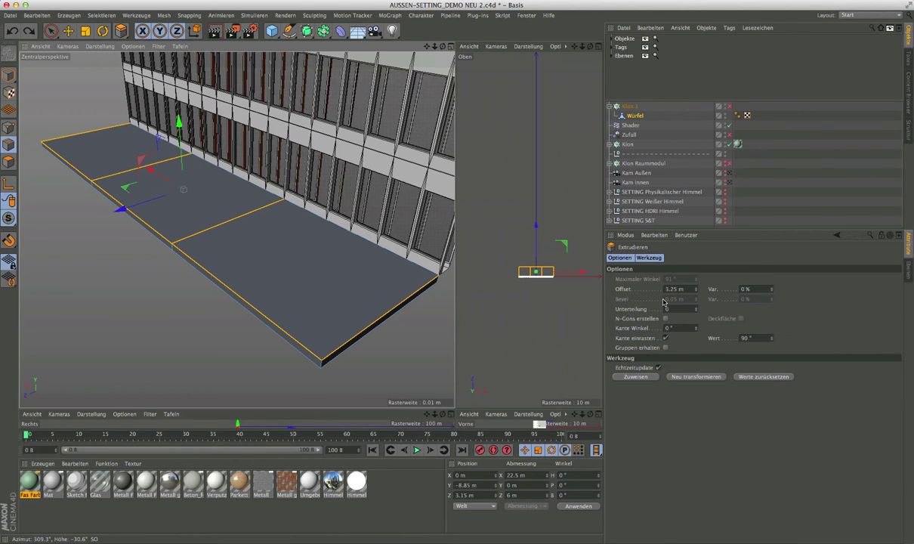
pyautogui.click(668, 290)
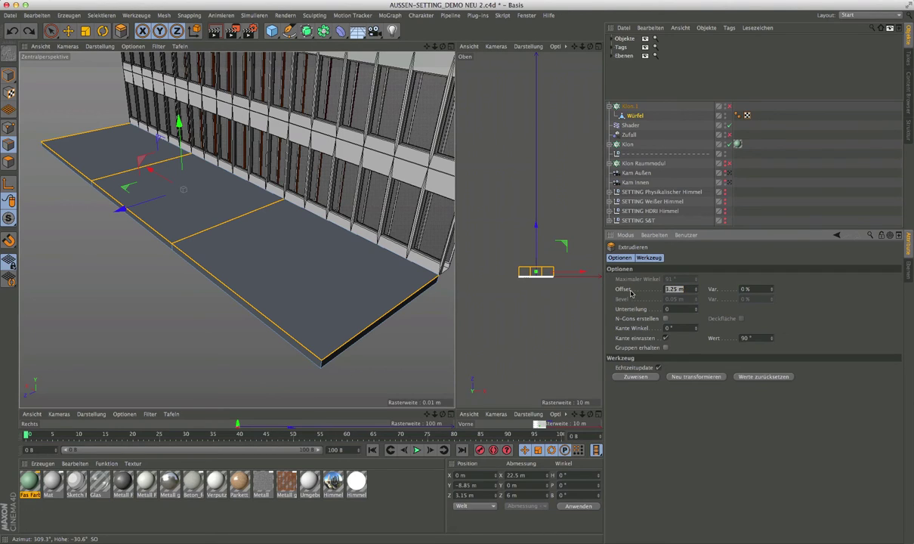
pyautogui.write('0')
pyautogui.click(696, 376)
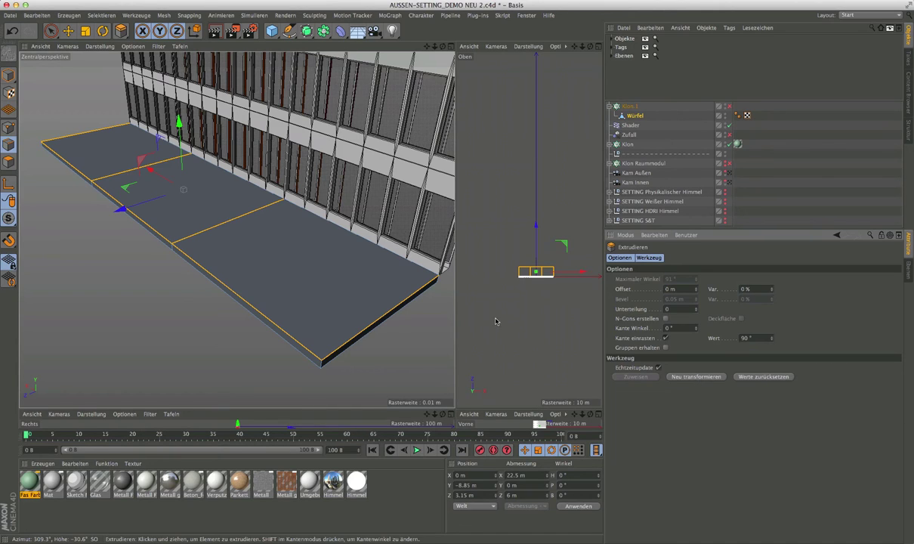
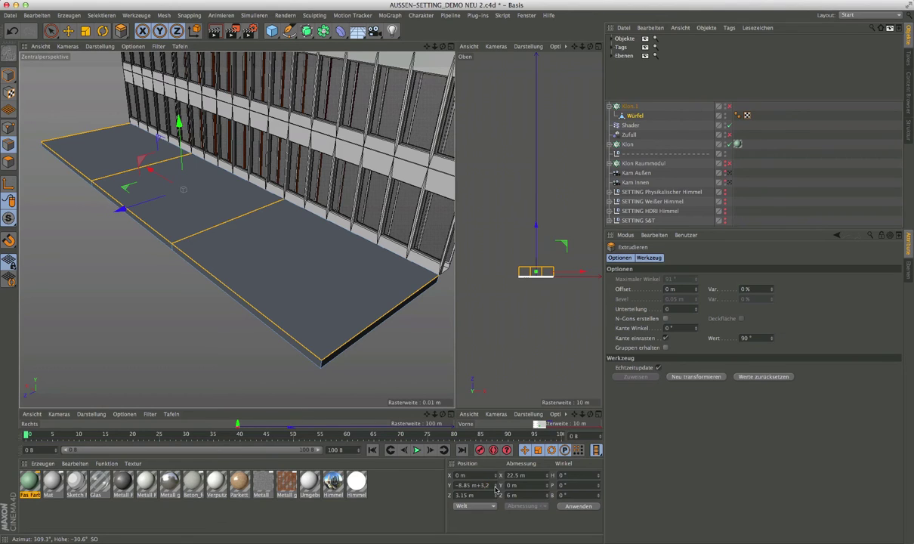
# Commit the walls at Y -5.6 m and view the three open compartments from above
pyautogui.press('Return')
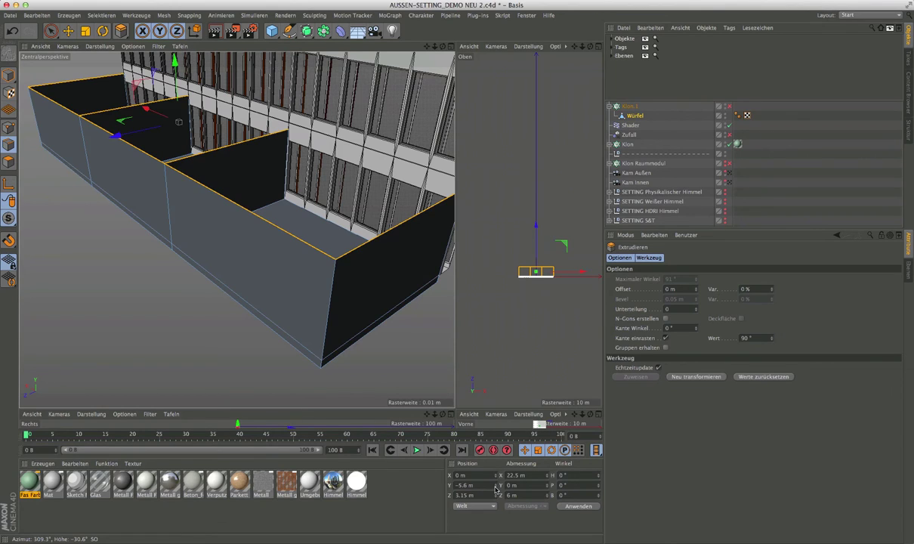
pyautogui.keyDown('alt'); pyautogui.moveTo(241, 279); pyautogui.dragTo(297, 180); pyautogui.keyUp('alt')
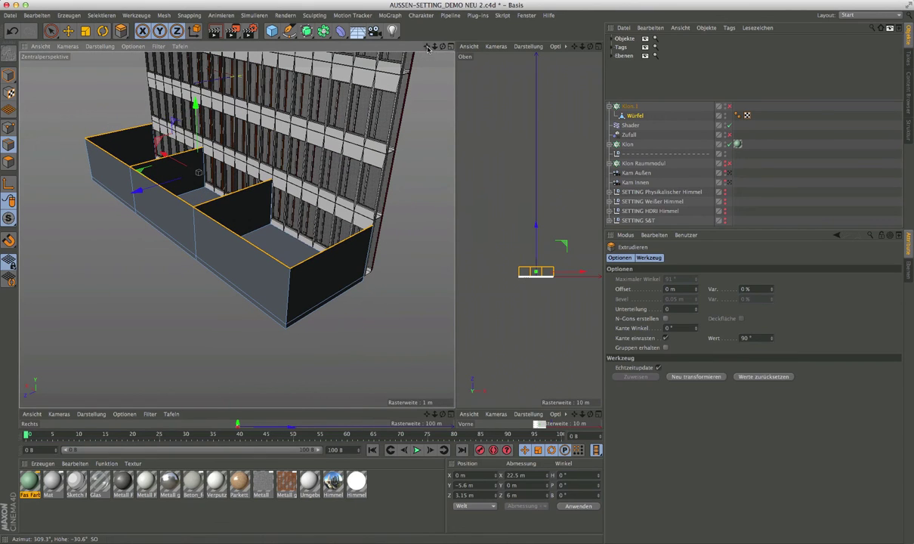
pyautogui.moveTo(428, 48); pyautogui.dragTo(427, 81)
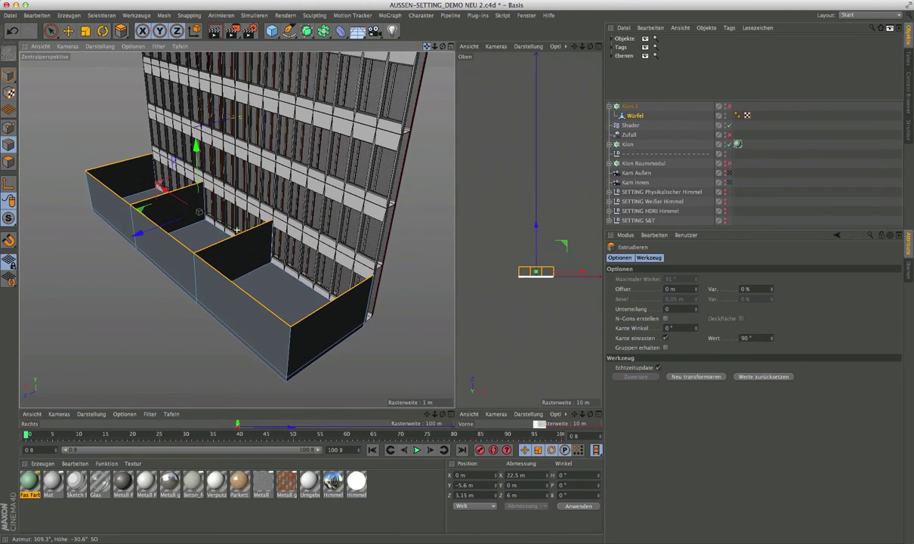
pyautogui.keyDown('alt'); pyautogui.moveTo(237, 229); pyautogui.dragTo(313, 192); pyautogui.keyUp('alt')
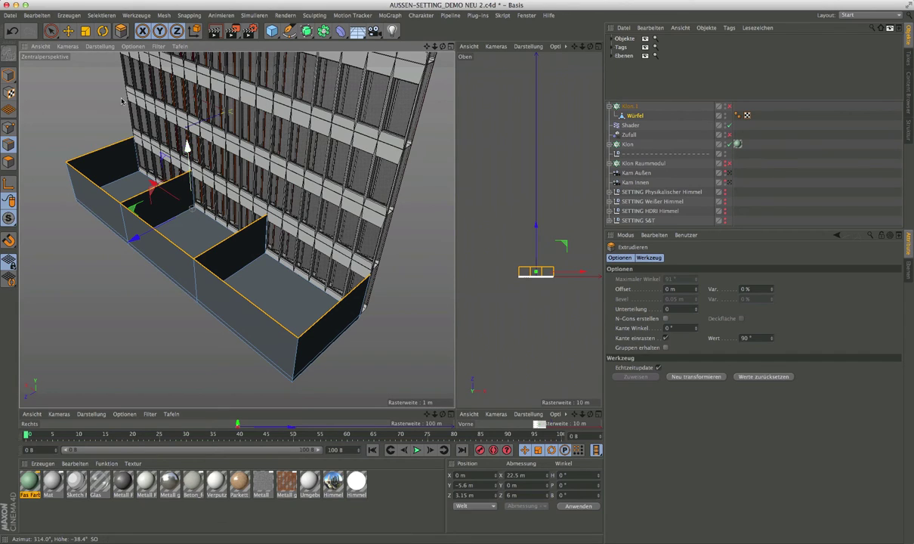
# In Polygon mode, delete the top polygon of the left box
pyautogui.click(68, 31)
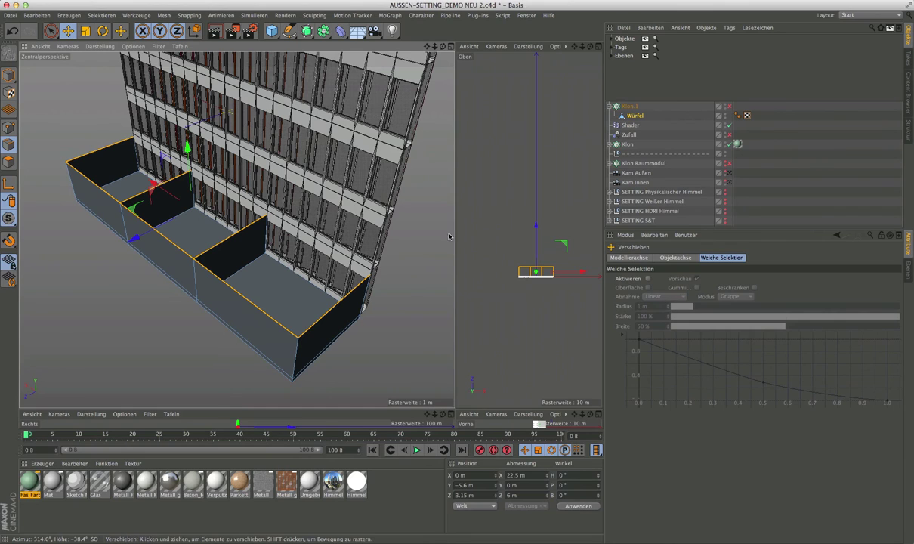
pyautogui.keyDown('alt'); pyautogui.moveTo(348, 250); pyautogui.dragTo(363, 248); pyautogui.keyUp('alt')
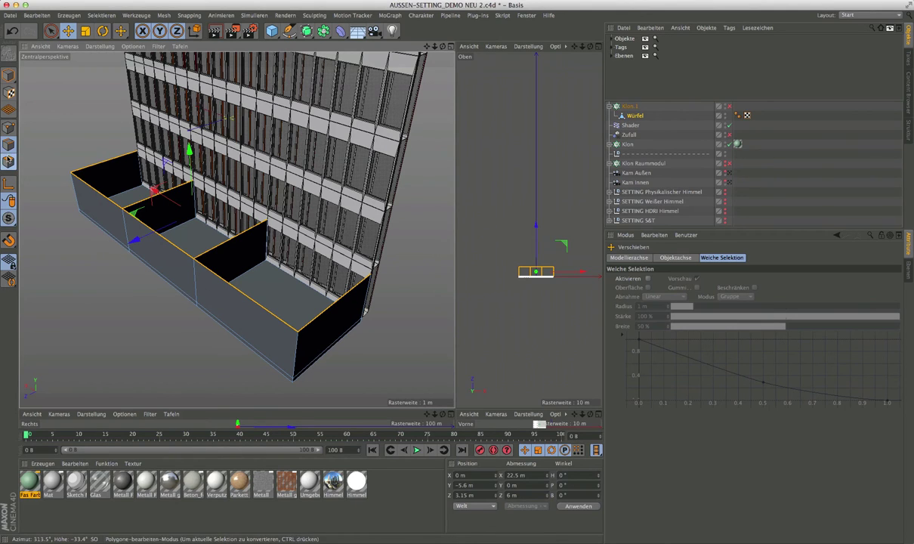
pyautogui.click(9, 161)
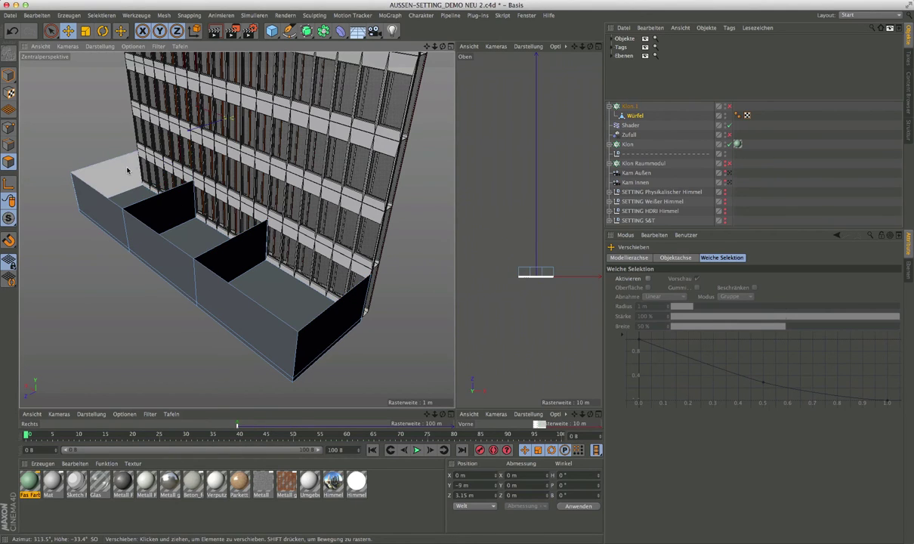
pyautogui.click(130, 198)
pyautogui.press('Delete')
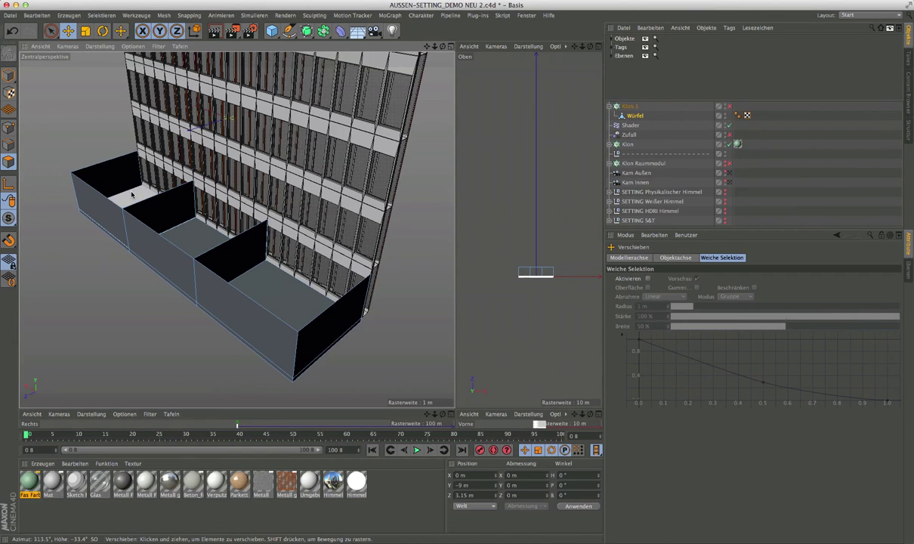
# Select the compartment floor polygons and apply the Beton_fein concrete material to them
pyautogui.click(132, 195)
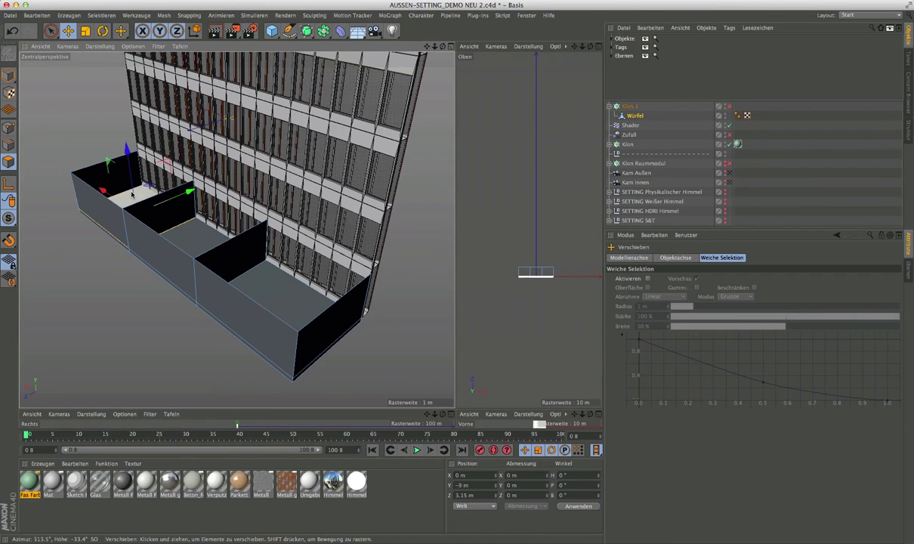
pyautogui.keyDown('shift'); pyautogui.click(203, 240); pyautogui.keyUp('shift')
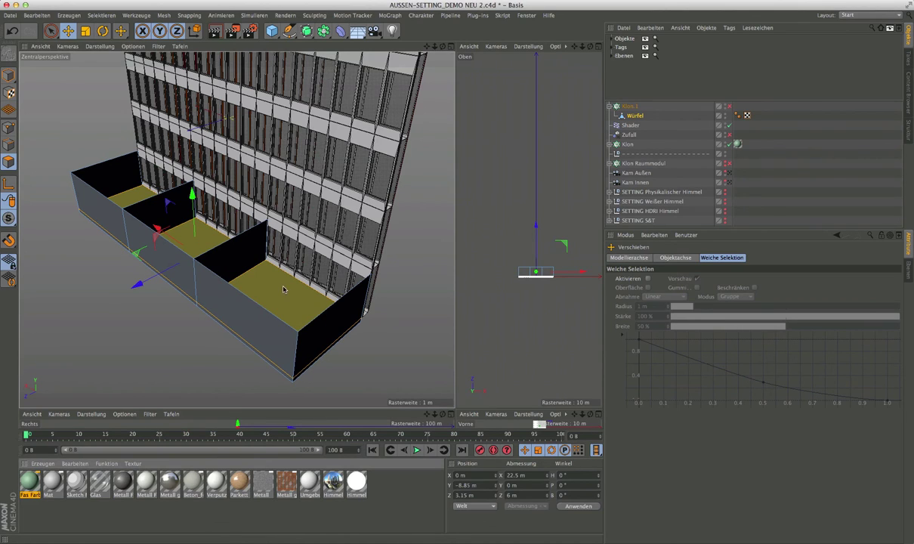
pyautogui.moveTo(285, 289); pyautogui.dragTo(269, 275)
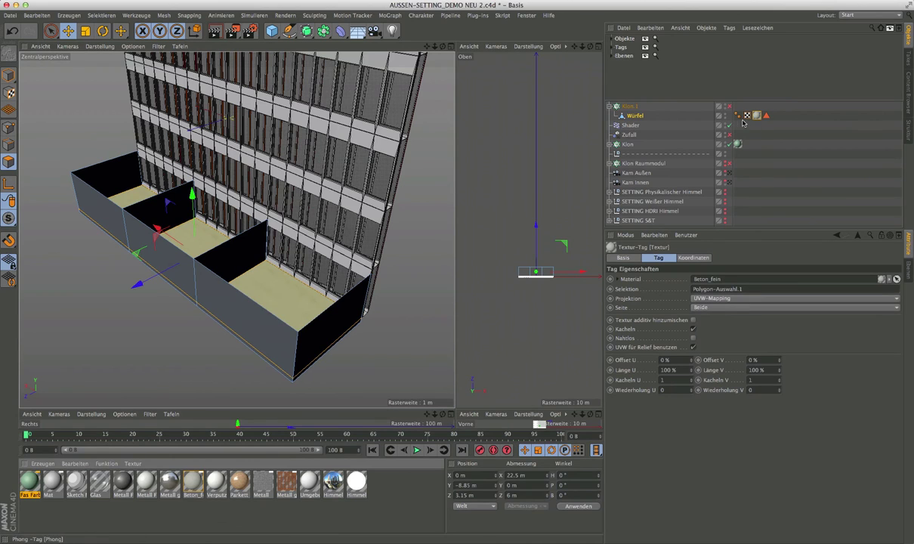
# Switch the floor concrete texture's projection to Quader-Mapping (cube mapping)
pyautogui.click(725, 299)
pyautogui.click(690, 324)
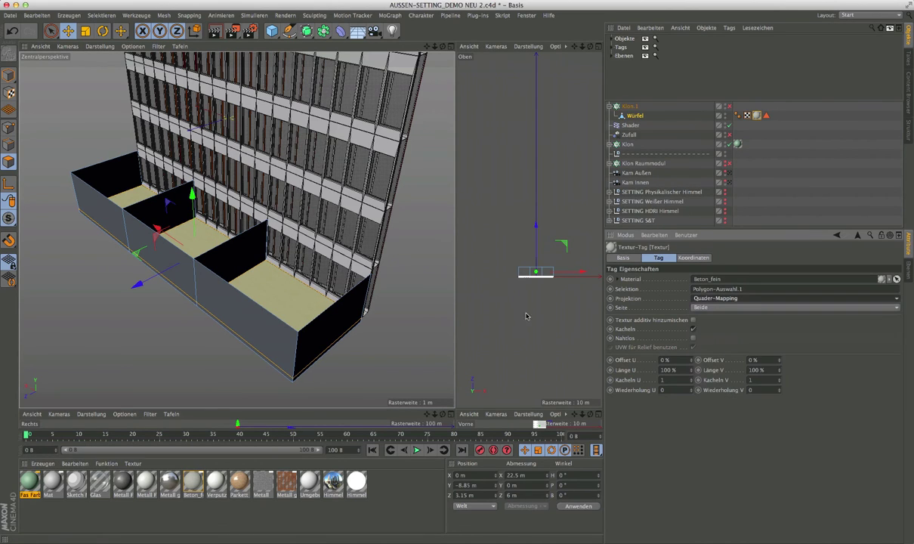
pyautogui.keyDown('alt'); pyautogui.moveTo(409, 310); pyautogui.dragTo(349, 306); pyautogui.keyUp('alt')
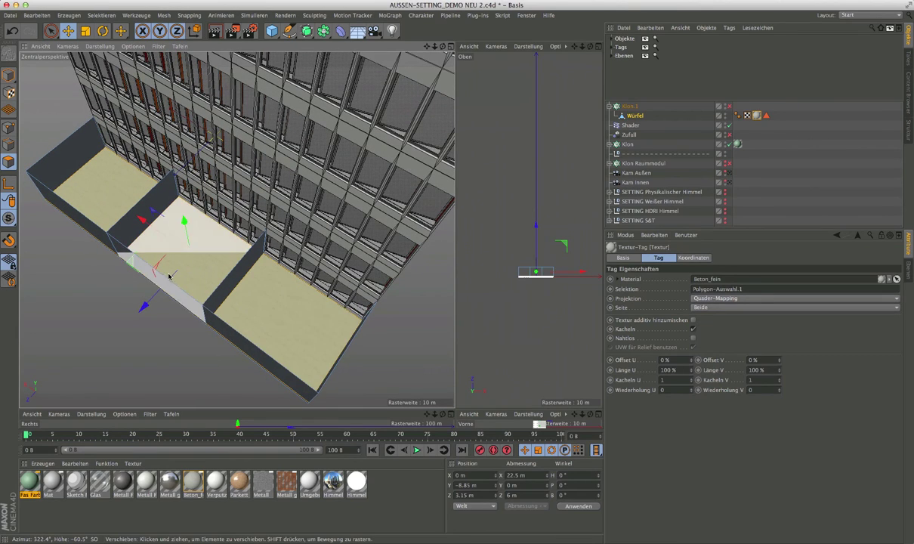
pyautogui.keyDown('alt'); pyautogui.moveTo(169, 277); pyautogui.dragTo(371, 296, button='right'); pyautogui.keyUp('alt')
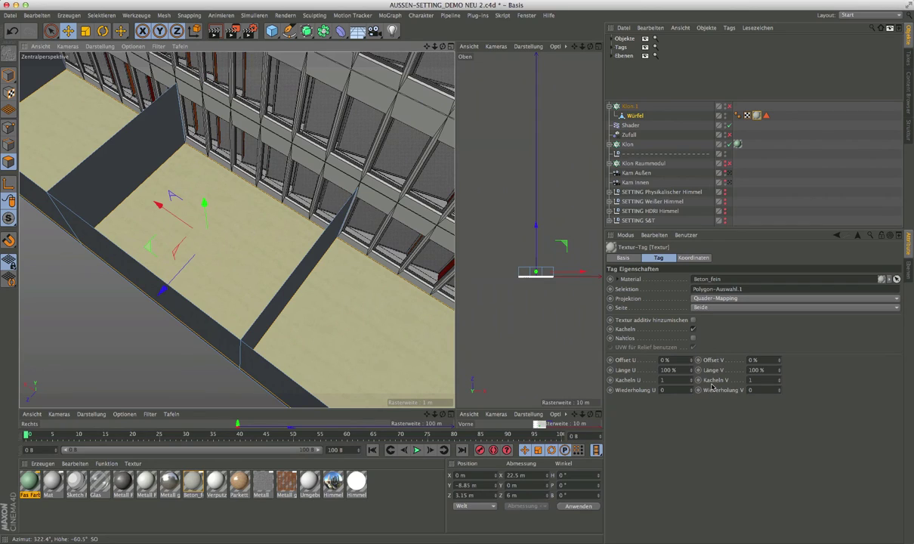
# Tile the concrete 3 times along U, then deselect and view the floors top-down
pyautogui.click(667, 383)
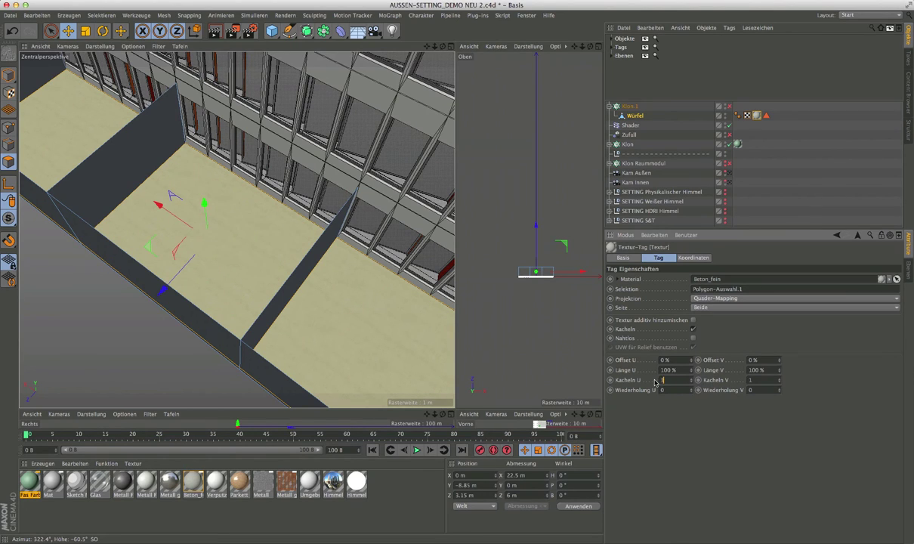
pyautogui.write('3')
pyautogui.press('Return')
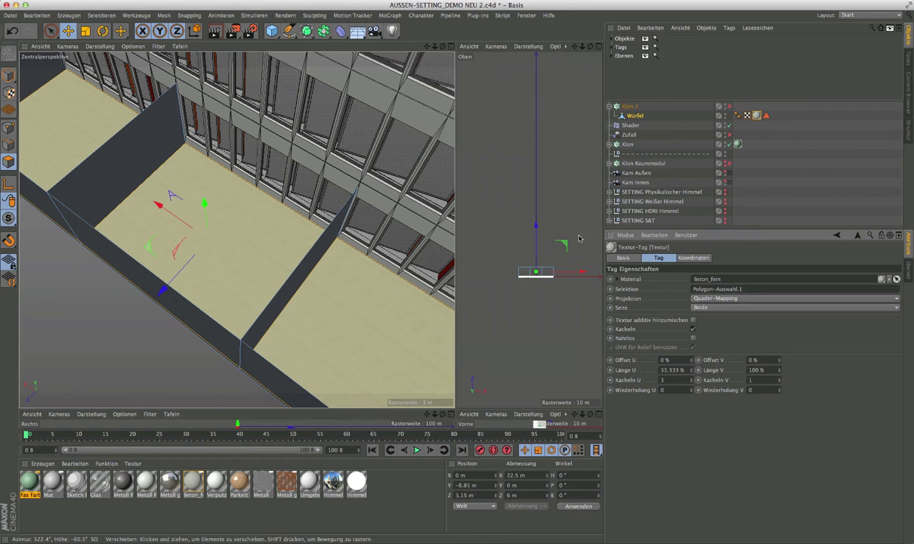
pyautogui.click(394, 286)
pyautogui.moveTo(251, 310)
pyautogui.keyDown('alt'); pyautogui.mouseDown()
pyautogui.moveTo(288, 338)
pyautogui.moveTo(302, 272)
pyautogui.moveTo(285, 259)
pyautogui.moveTo(300, 271)
pyautogui.mouseUp(); pyautogui.keyUp('alt')
pyautogui.scroll(-3, 300, 272)
pyautogui.scroll(-2, 338, 281)
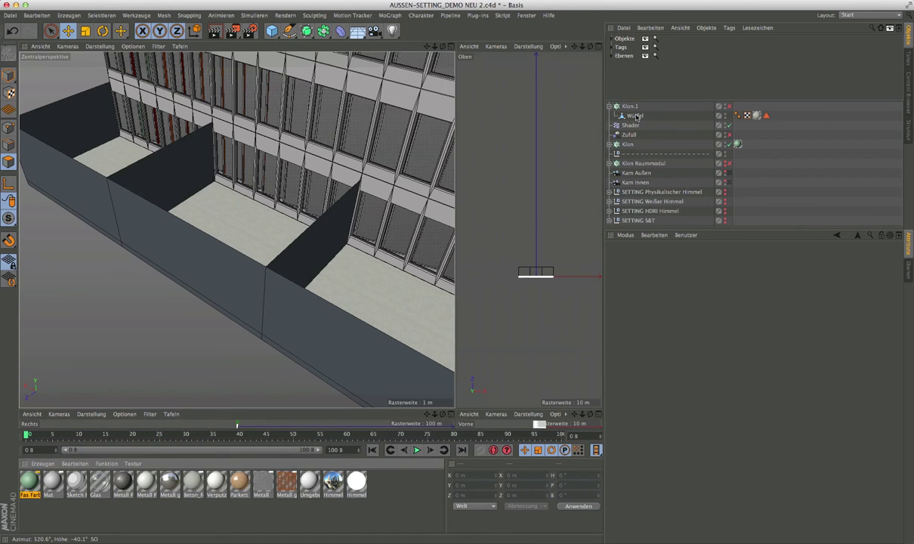
# Apply Verputz_weiß plaster to Würfel, ordering its tag before the Beton tag
pyautogui.moveTo(636, 116); pyautogui.dragTo(637, 118)
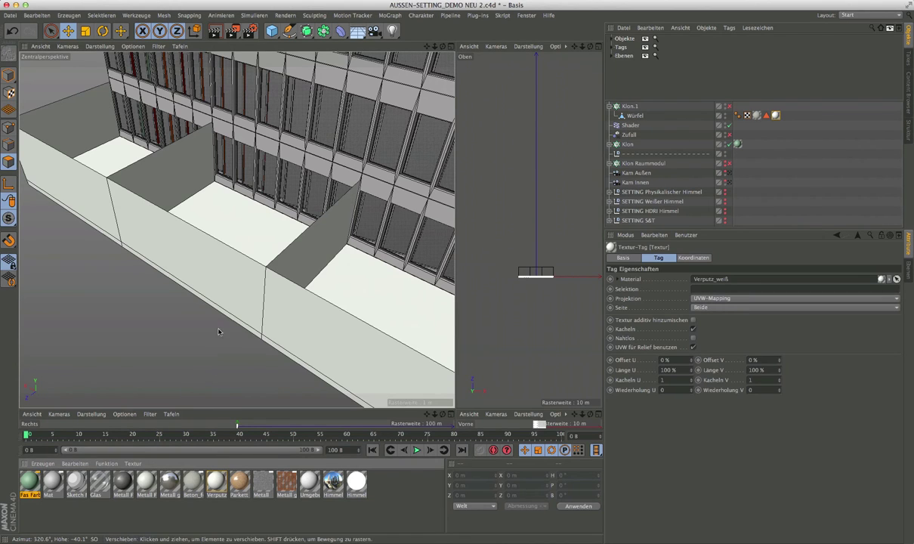
pyautogui.moveTo(221, 332)
pyautogui.keyDown('alt'); pyautogui.mouseDown()
pyautogui.moveTo(272, 290)
pyautogui.moveTo(212, 261)
pyautogui.moveTo(159, 310)
pyautogui.moveTo(232, 298)
pyautogui.moveTo(231, 278)
pyautogui.mouseUp(); pyautogui.keyUp('alt')
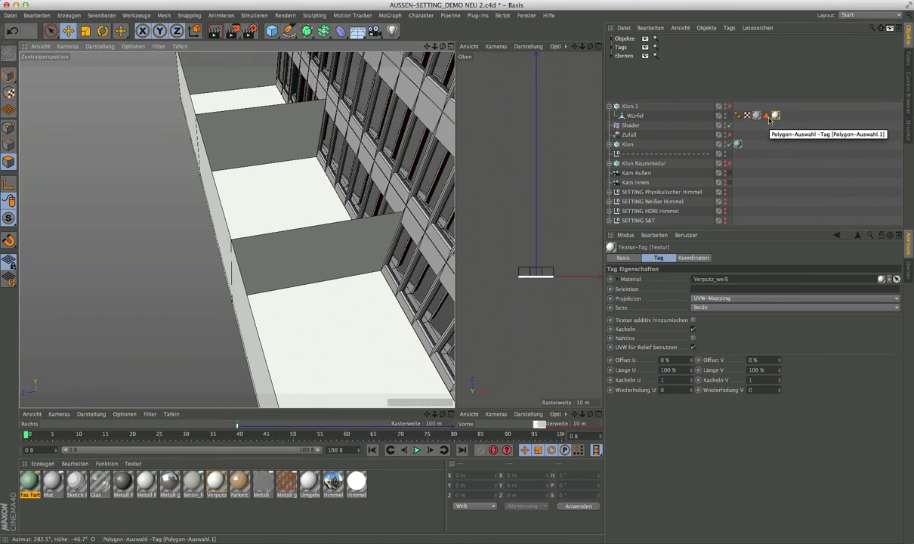
pyautogui.moveTo(776, 115); pyautogui.dragTo(753, 115)
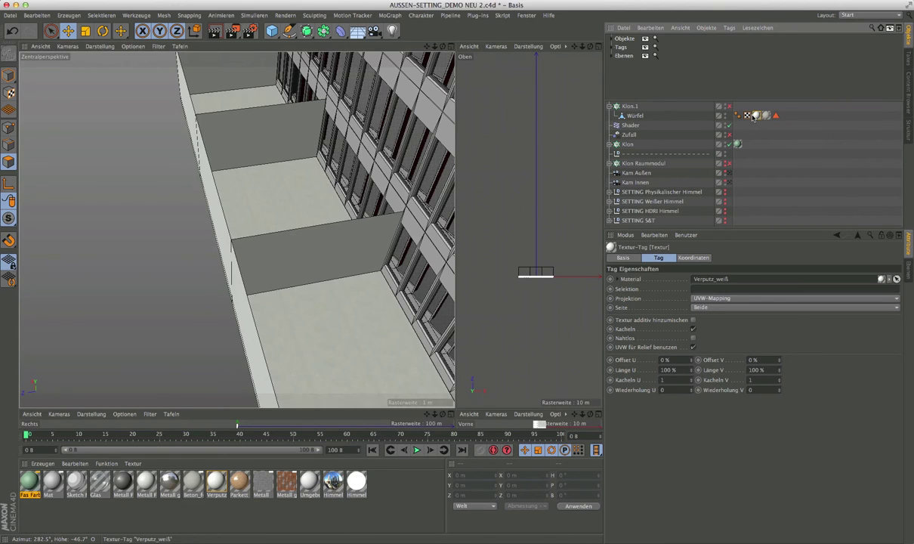
pyautogui.keyDown('alt'); pyautogui.moveTo(314, 270); pyautogui.dragTo(253, 251); pyautogui.keyUp('alt')
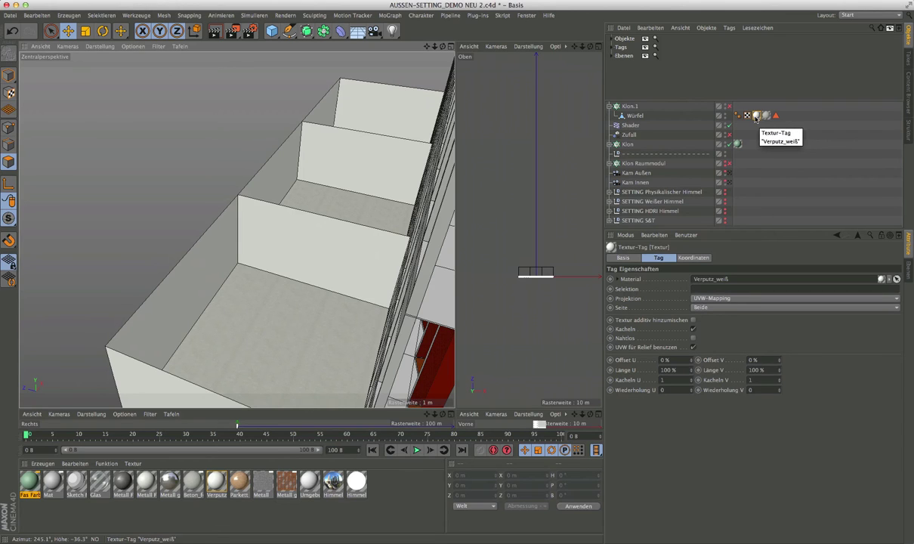
pyautogui.moveTo(257, 294)
pyautogui.keyDown('alt'); pyautogui.mouseDown()
pyautogui.moveTo(265, 303)
pyautogui.moveTo(326, 271)
pyautogui.moveTo(378, 282)
pyautogui.moveTo(337, 274)
pyautogui.moveTo(277, 297)
pyautogui.mouseUp(); pyautogui.keyUp('alt')
pyautogui.keyDown('alt'); pyautogui.moveTo(277, 297); pyautogui.dragTo(241, 331, button='middle'); pyautogui.keyUp('alt')
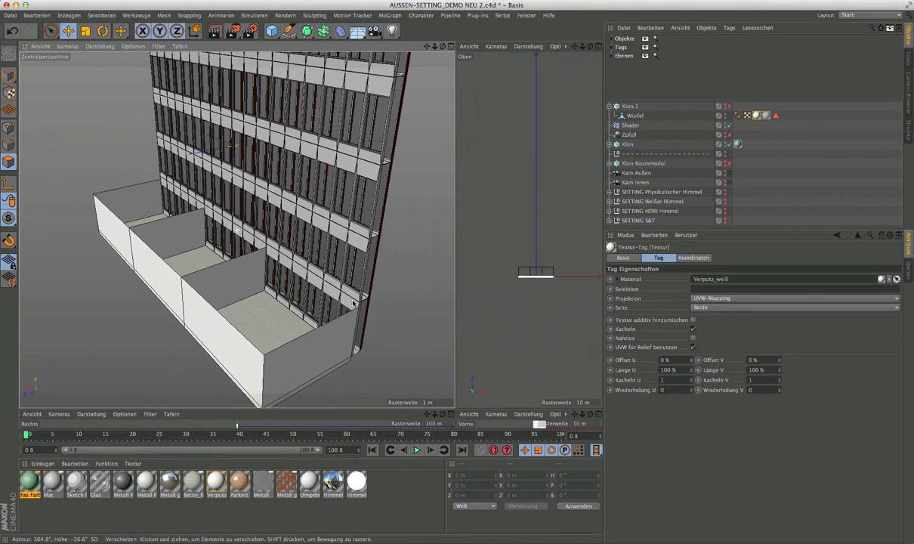
# Enable Klon.1 so the room modules stack into storeys
pyautogui.click(729, 106)
pyautogui.scroll(-2, 279, 288)
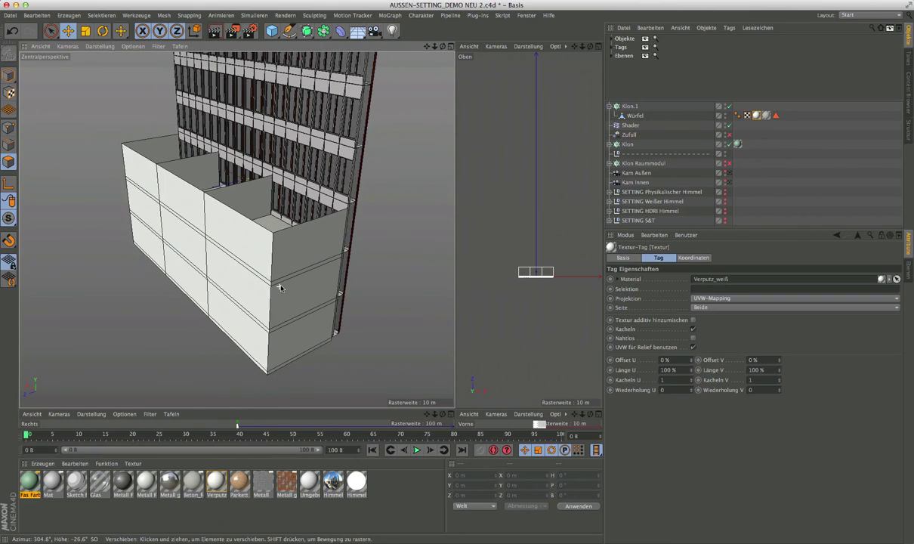
pyautogui.keyDown('alt'); pyautogui.moveTo(280, 309); pyautogui.dragTo(300, 342); pyautogui.keyUp('alt')
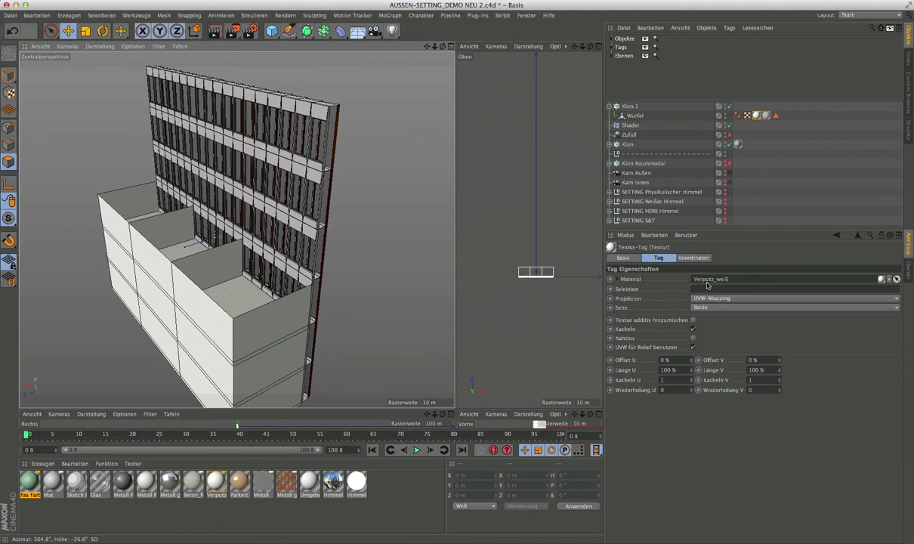
# Raise Klon.1's clone count (Anzahl) to 7
pyautogui.click(627, 106)
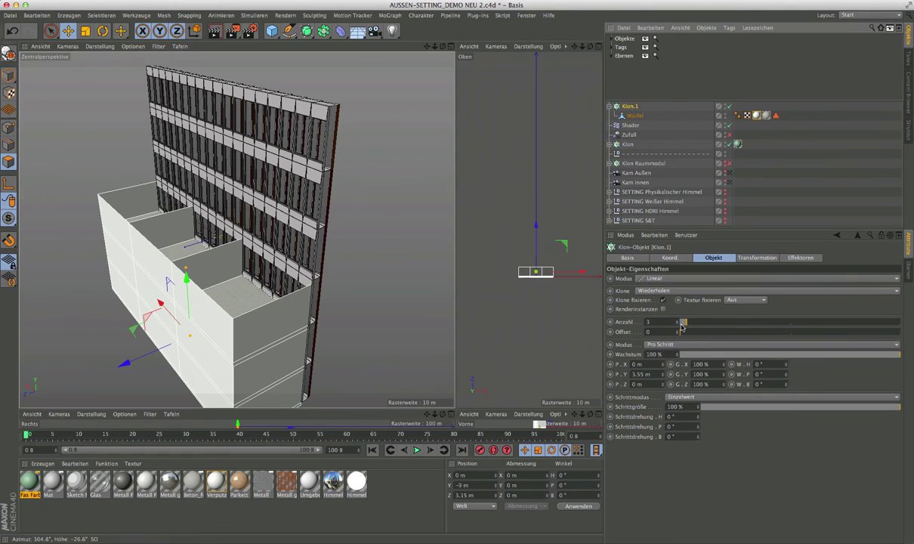
pyautogui.click(678, 321)
pyautogui.click(678, 321)
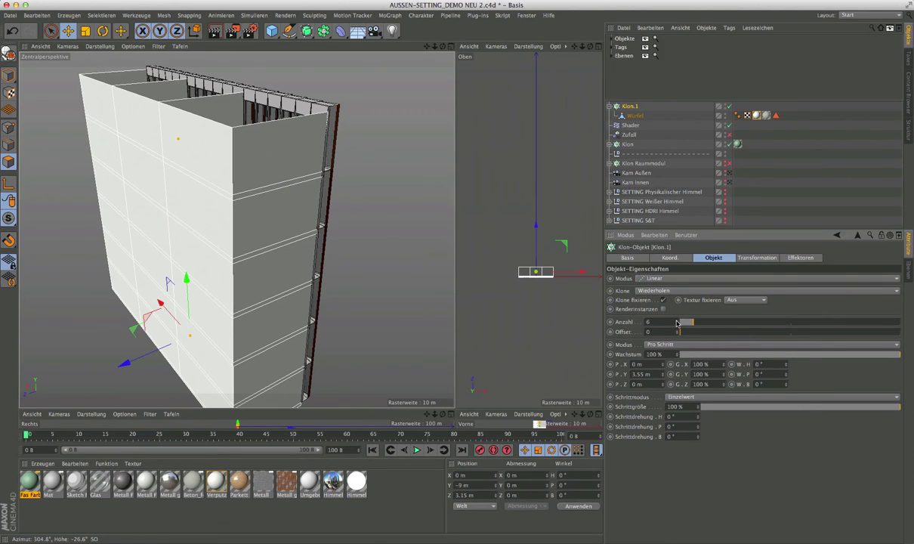
pyautogui.keyDown('alt'); pyautogui.moveTo(364, 197); pyautogui.dragTo(294, 232); pyautogui.keyUp('alt')
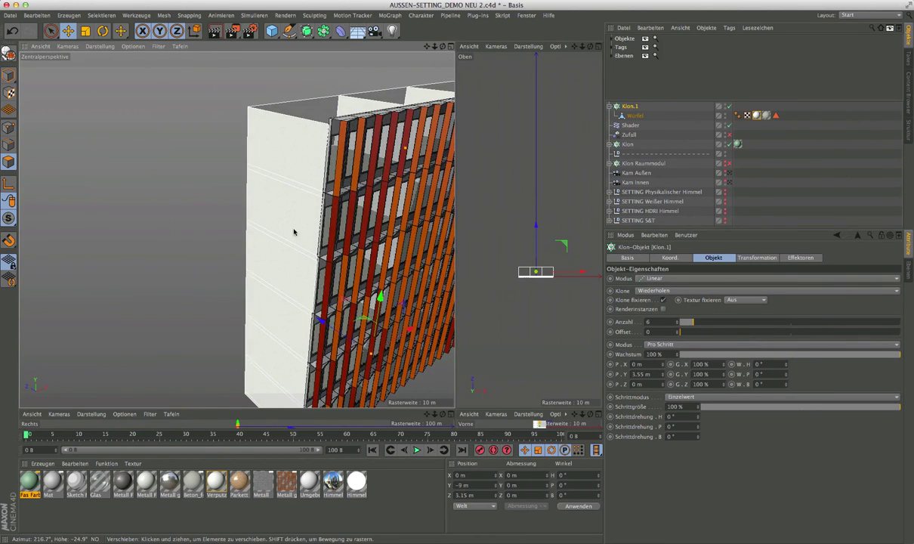
pyautogui.press('o')
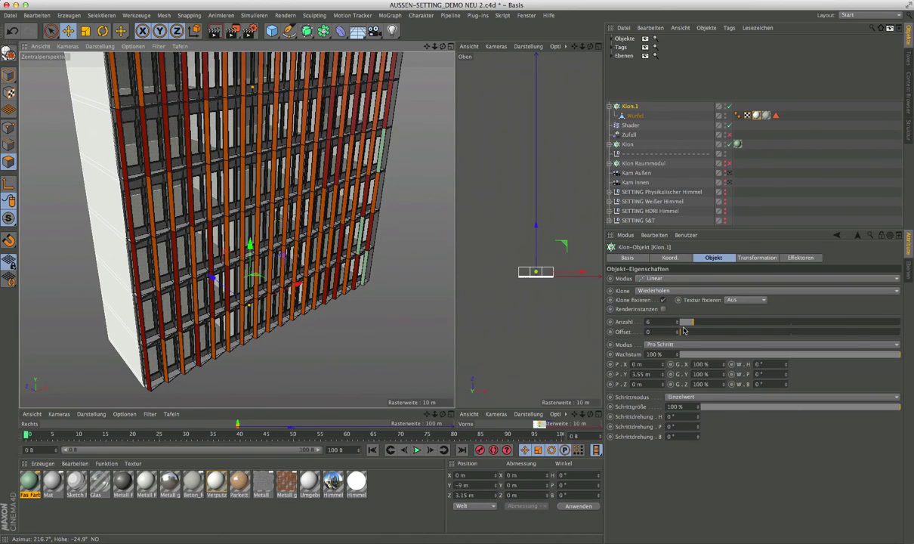
pyautogui.click(678, 321)
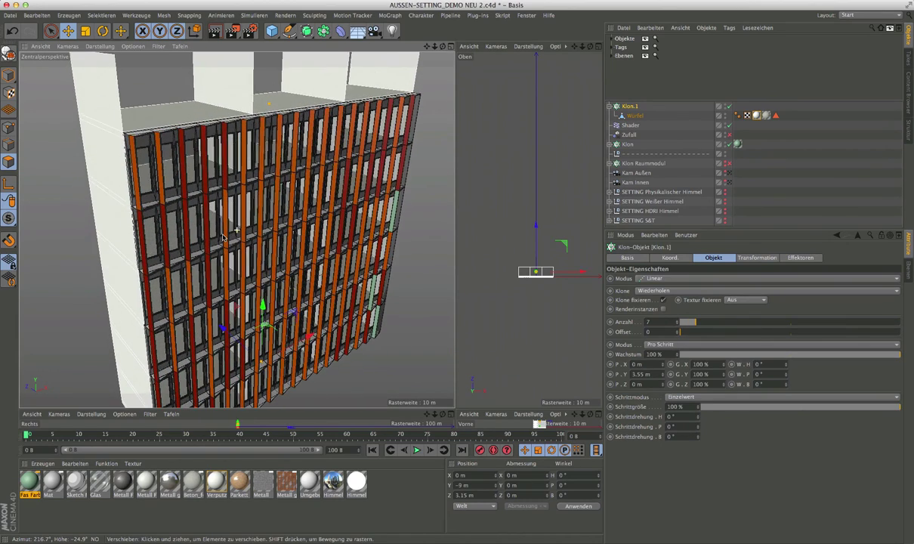
# Inspect the taller coloured louvre stack on the facade, then collapse Klon.1
pyautogui.keyDown('alt'); pyautogui.moveTo(282, 187); pyautogui.dragTo(239, 156); pyautogui.keyUp('alt')
pyautogui.keyDown('alt'); pyautogui.moveTo(311, 254); pyautogui.dragTo(275, 173); pyautogui.keyUp('alt')
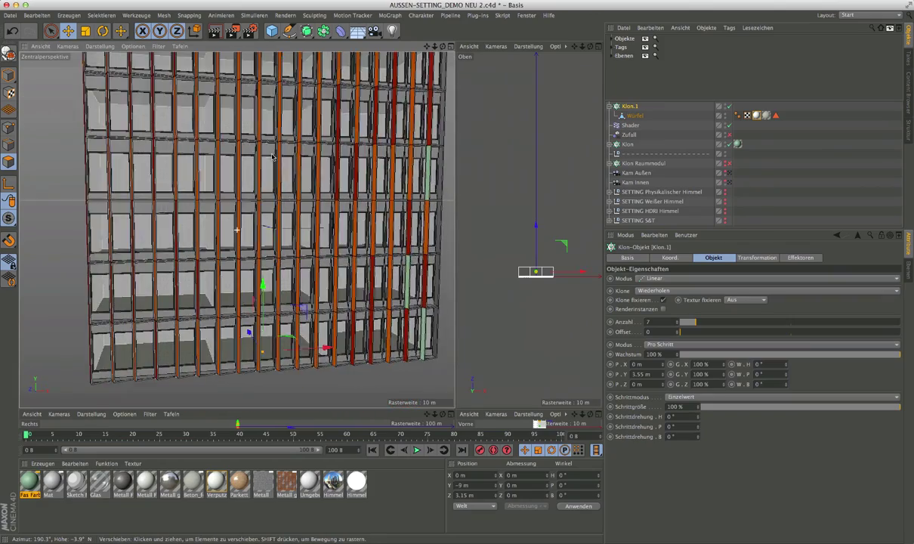
pyautogui.scroll(3, 294, 221)
pyautogui.scroll(2, 294, 222)
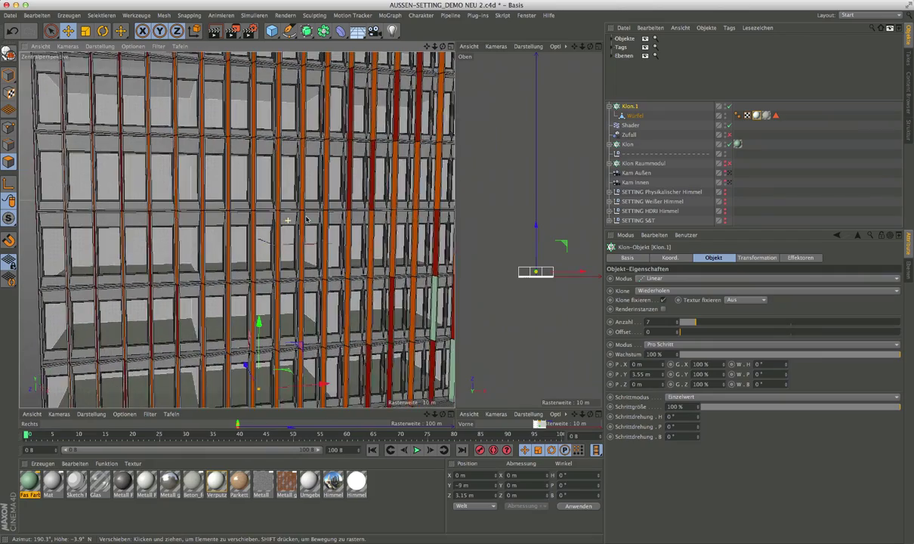
pyautogui.scroll(2, 299, 220)
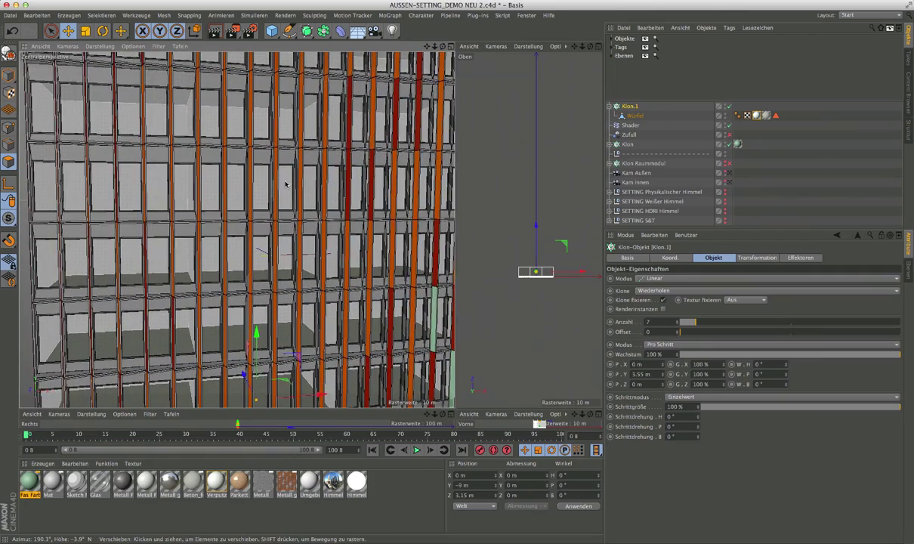
pyautogui.moveTo(301, 221)
pyautogui.keyDown('alt'); pyautogui.mouseDown()
pyautogui.moveTo(309, 176)
pyautogui.moveTo(298, 179)
pyautogui.mouseUp(); pyautogui.keyUp('alt')
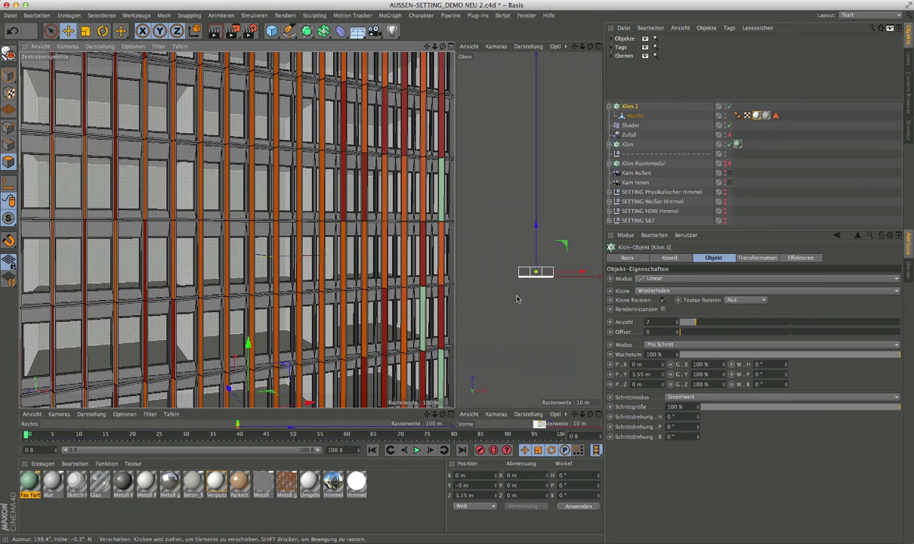
pyautogui.click(610, 106)
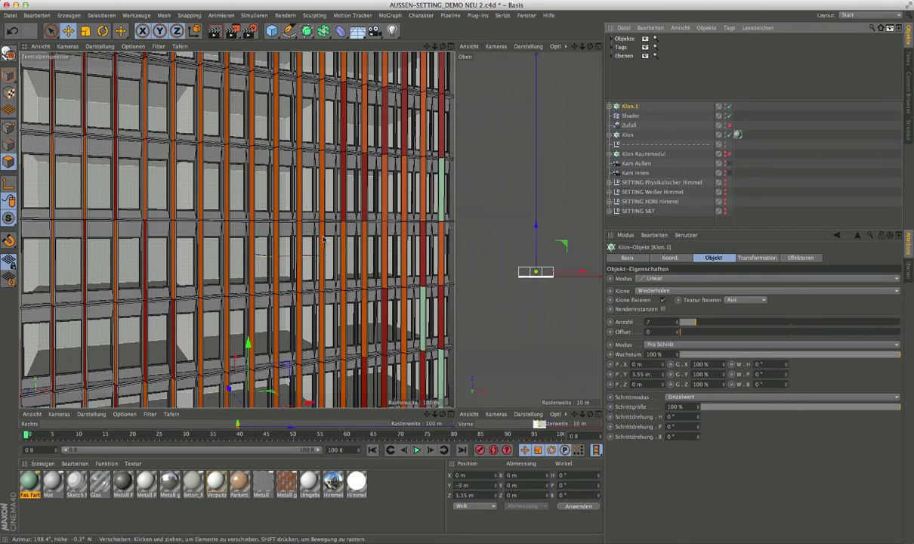
# Make SETTING Physikalischer Himmel visible and expand its contents
pyautogui.click(725, 184)
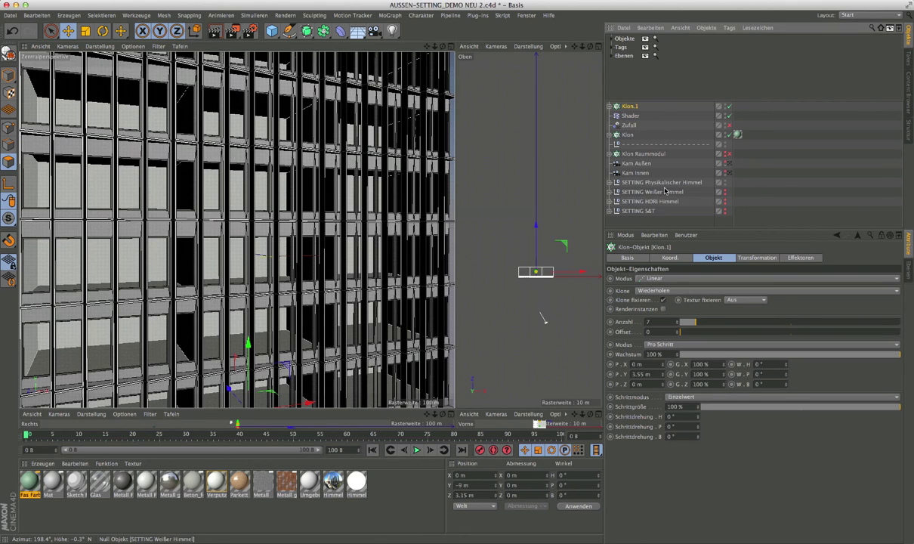
pyautogui.click(647, 186)
pyautogui.click(609, 184)
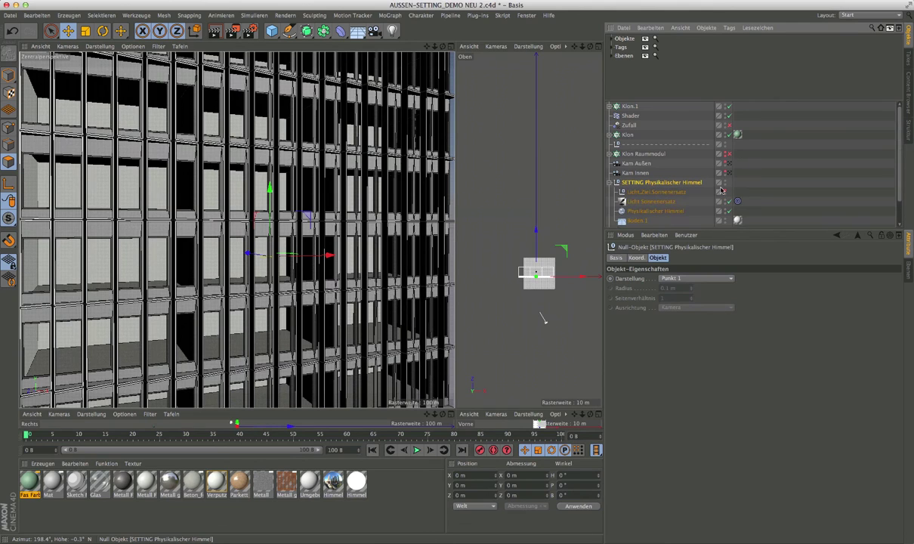
# Move the Licht Sonnenersatz sun light to X -35.132, Y 20.174, Z -27.481 m
pyautogui.click(664, 202)
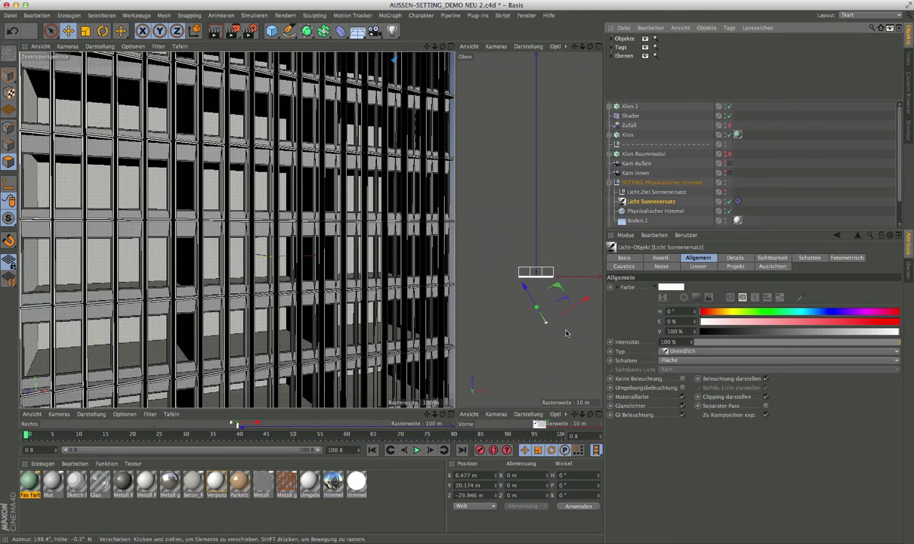
pyautogui.moveTo(523, 330)
pyautogui.mouseDown()
pyautogui.moveTo(561, 334)
pyautogui.moveTo(506, 325)
pyautogui.mouseUp()
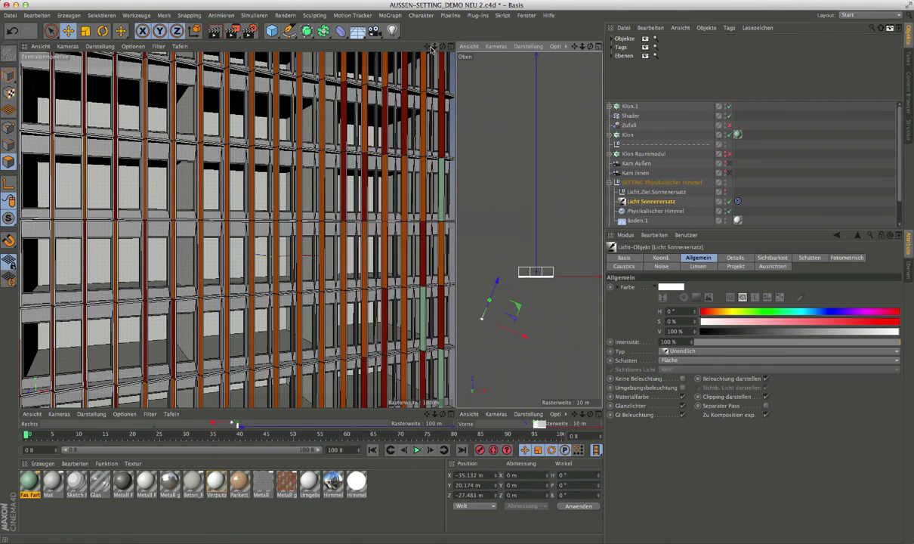
pyautogui.moveTo(428, 47); pyautogui.dragTo(434, 53)
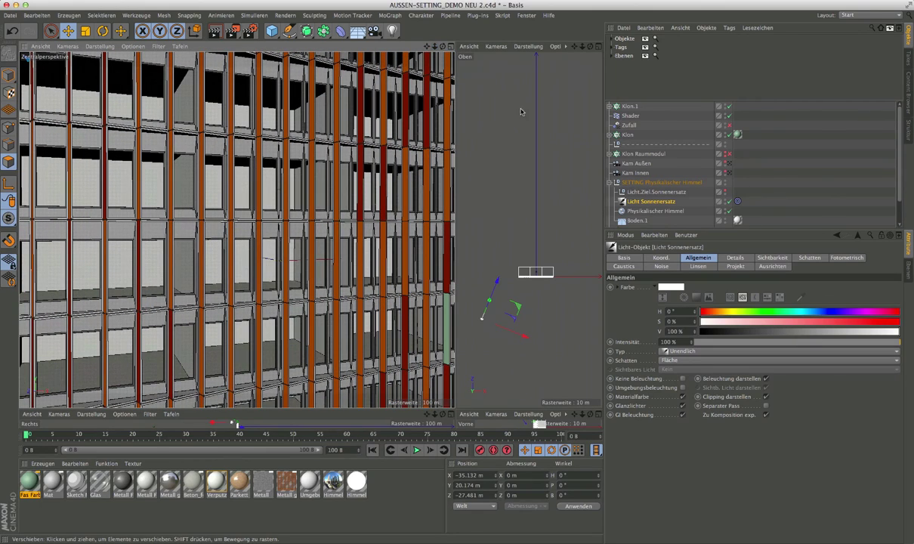
# Set GI-Setting PREVIEW as the active render preset in Rendervoreinstellungen
pyautogui.click(249, 30)
pyautogui.moveTo(232, 242); pyautogui.dragTo(322, 115)
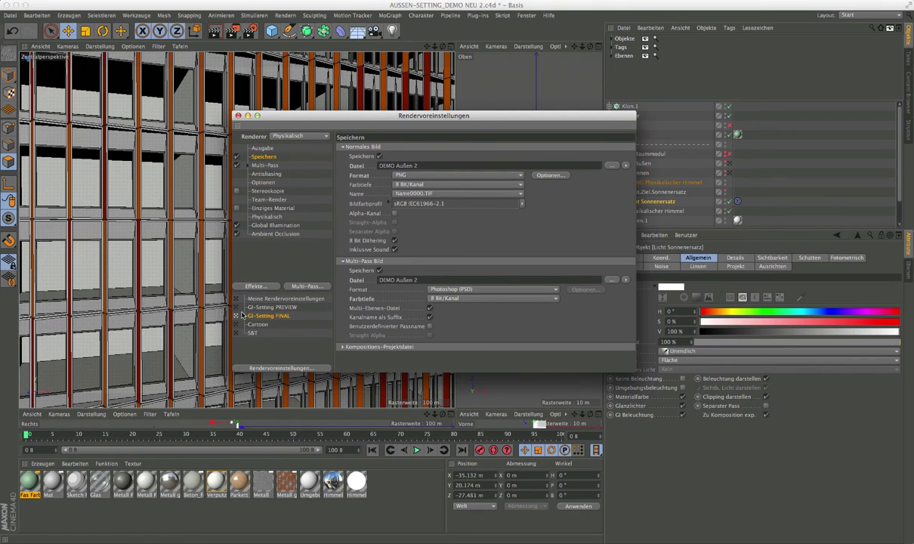
pyautogui.click(272, 307)
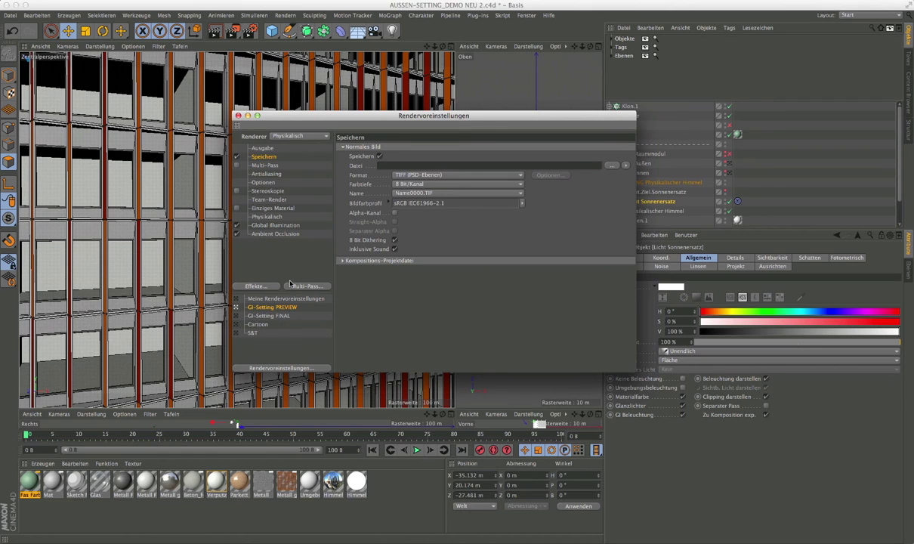
pyautogui.click(239, 116)
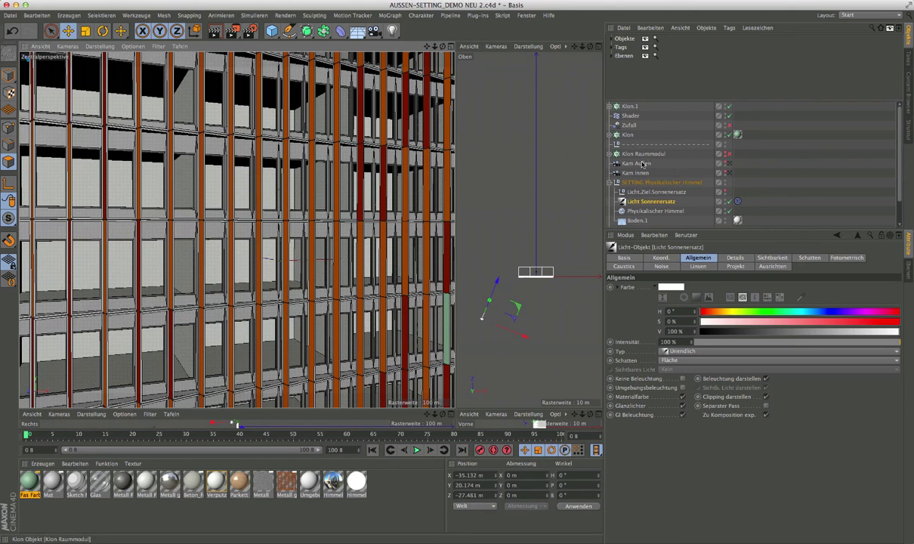
# Look through the Kam Außen camera and frame the whole louvred facade
pyautogui.click(644, 166)
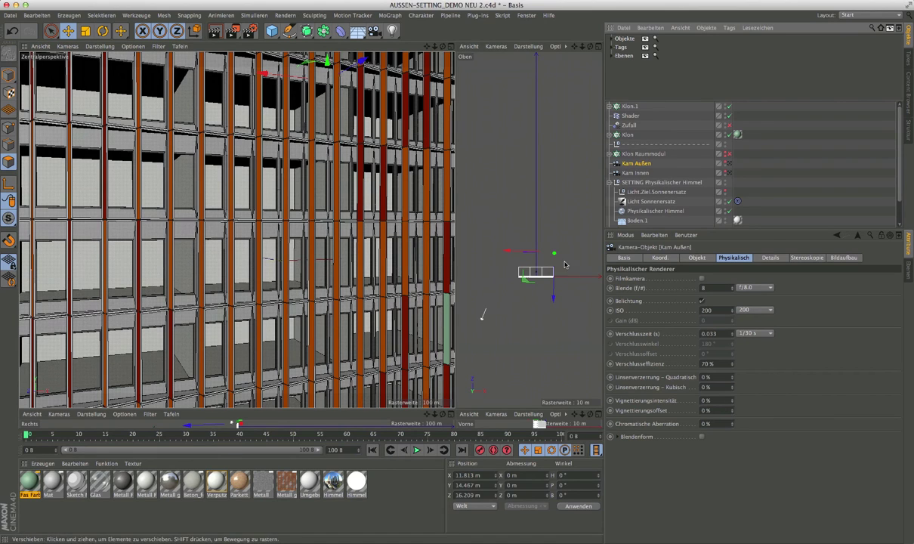
pyautogui.click(729, 163)
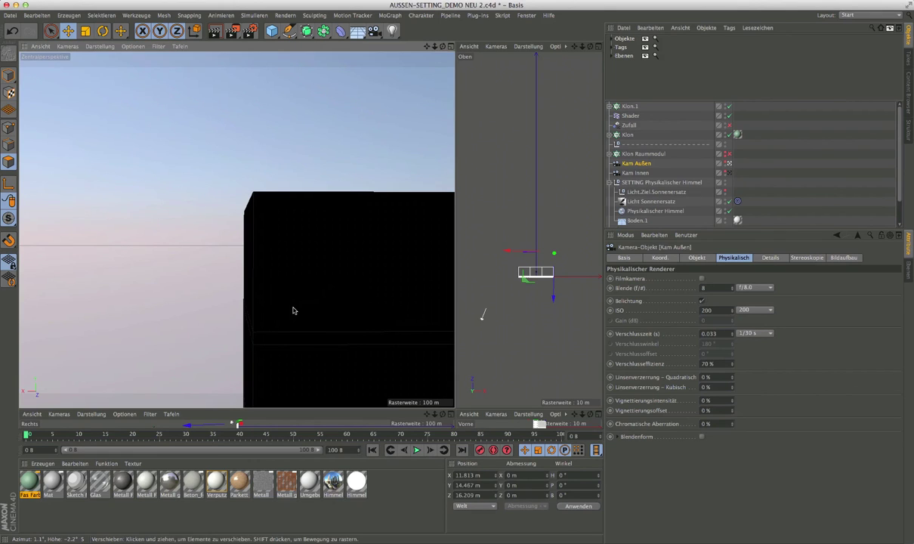
pyautogui.keyDown('alt'); pyautogui.moveTo(315, 300); pyautogui.dragTo(294, 310); pyautogui.keyUp('alt')
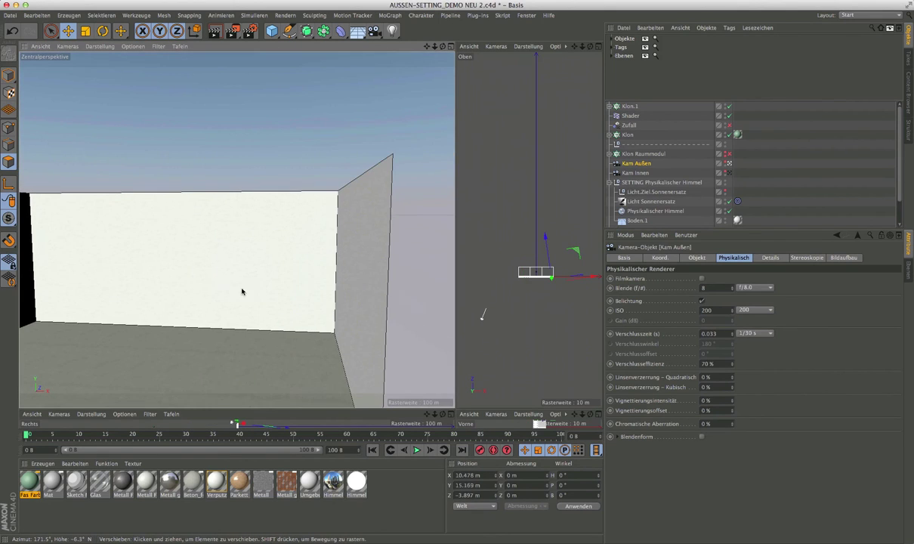
pyautogui.moveTo(243, 291)
pyautogui.keyDown('alt'); pyautogui.mouseDown(button='right')
pyautogui.moveTo(370, 96)
pyautogui.moveTo(307, 232)
pyautogui.mouseUp(button='right'); pyautogui.keyUp('alt')
pyautogui.moveTo(307, 232)
pyautogui.keyDown('alt'); pyautogui.mouseDown()
pyautogui.moveTo(298, 242)
pyautogui.moveTo(318, 239)
pyautogui.moveTo(336, 258)
pyautogui.moveTo(318, 273)
pyautogui.mouseUp(); pyautogui.keyUp('alt')
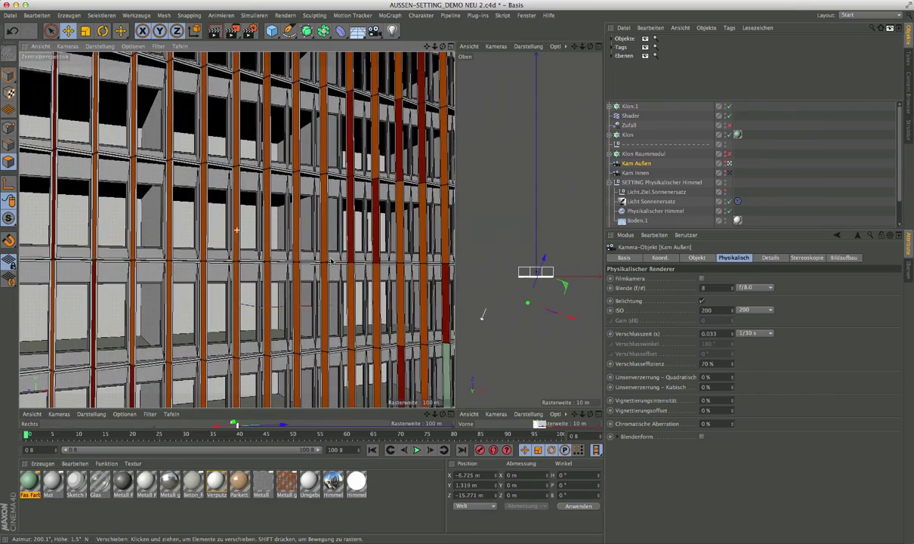
pyautogui.scroll(2, 318, 274)
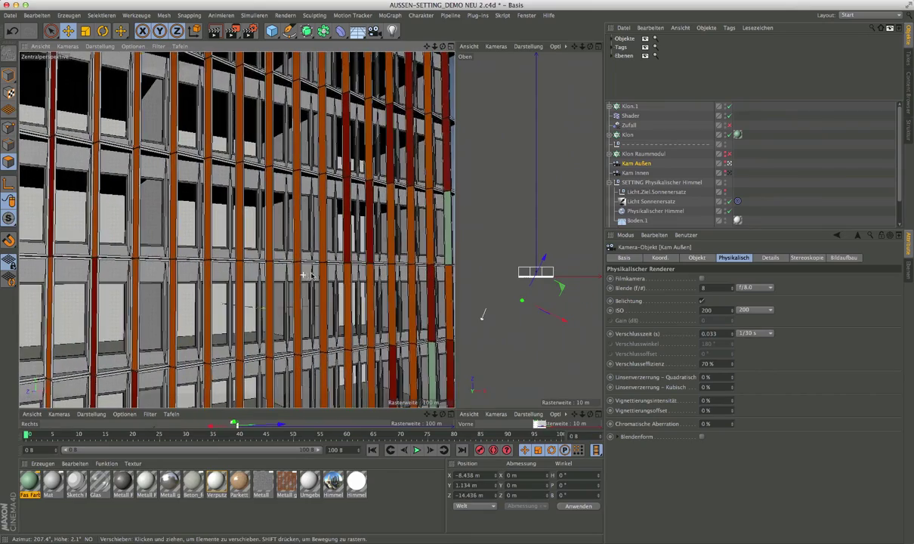
pyautogui.scroll(3, 319, 274)
pyautogui.scroll(2, 318, 274)
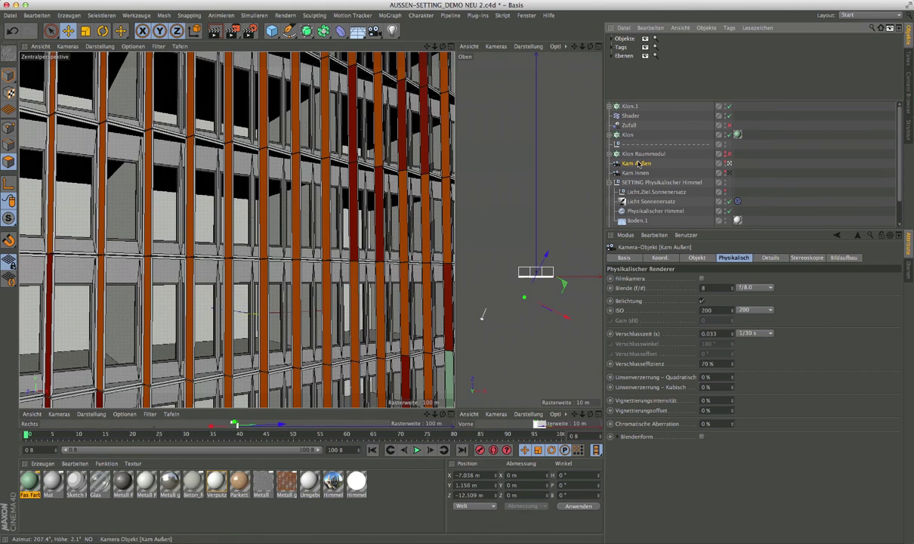
# Level the Kam Außen camera's pitch (P) to 0°
pyautogui.click(9, 74)
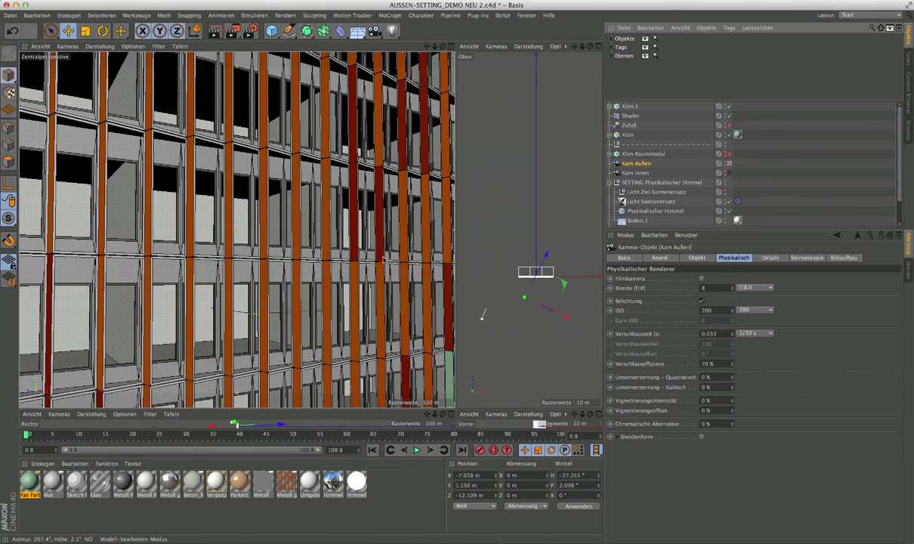
pyautogui.click(575, 486)
pyautogui.write('0')
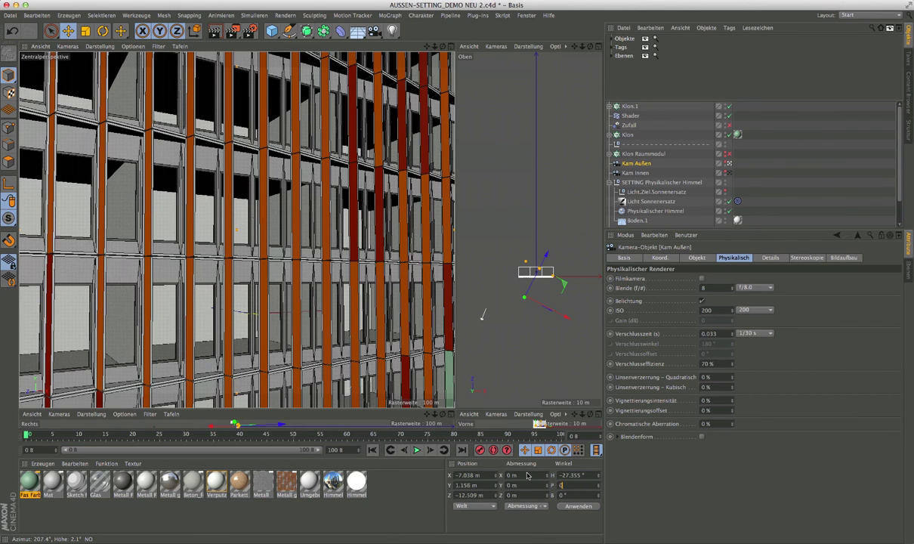
pyautogui.press('Return')
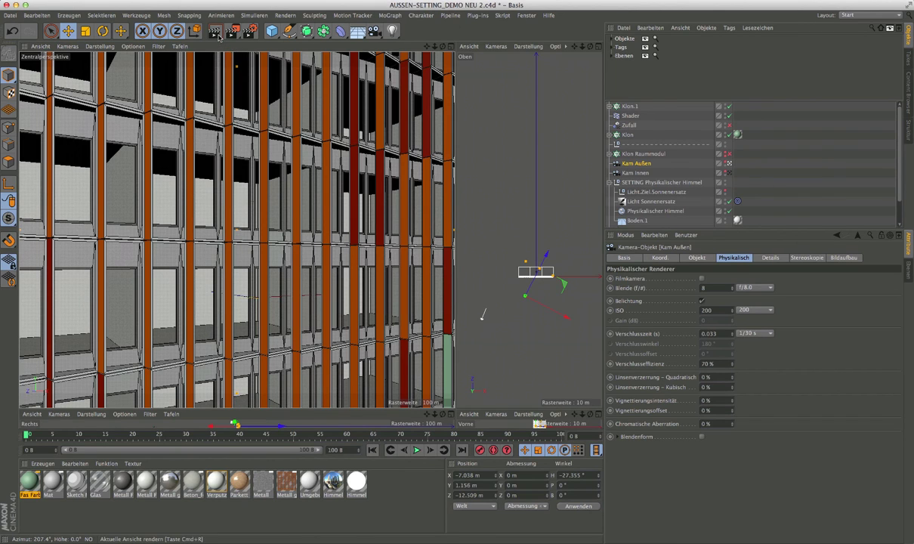
# Render the Kam Außen facade view in the viewport
pyautogui.click(216, 31)
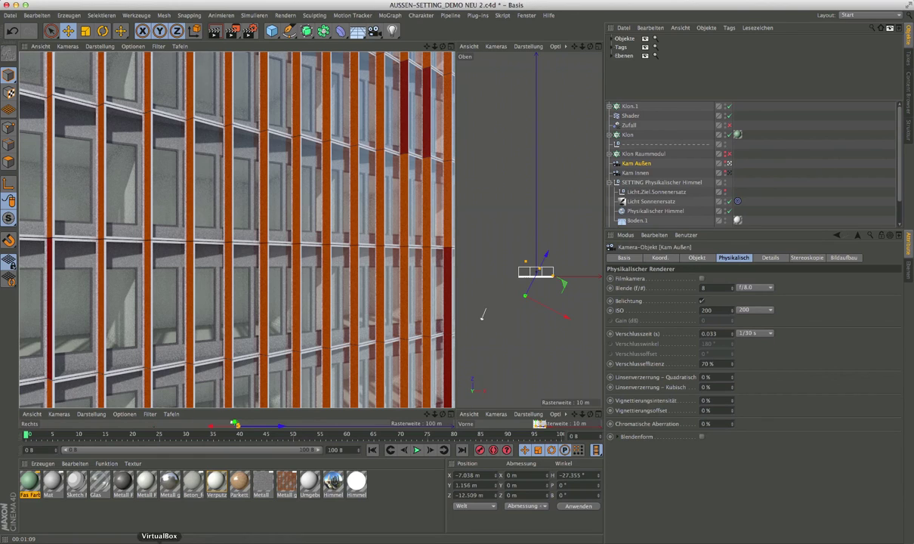
# Reduce the Glas material's Transparenz Mischstärke from 92% to about 55%
pyautogui.doubleClick(103, 484)
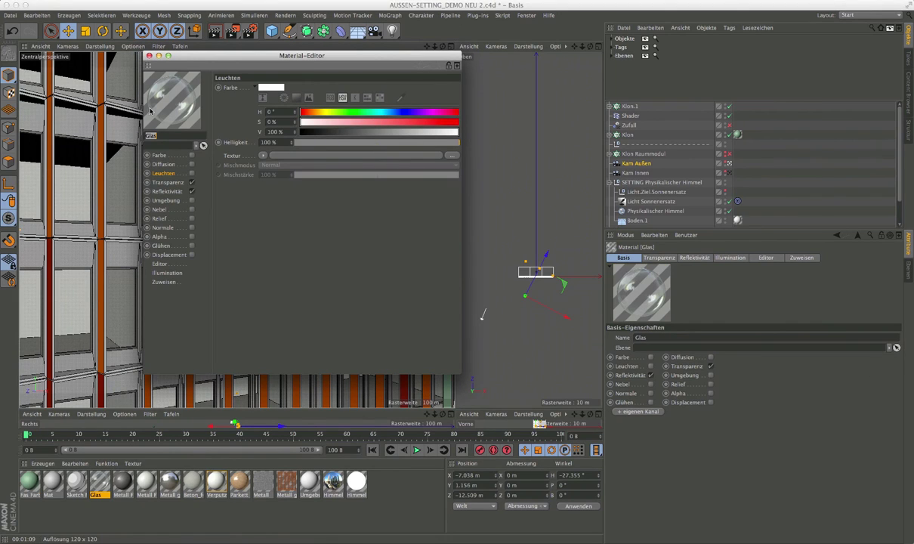
pyautogui.click(168, 183)
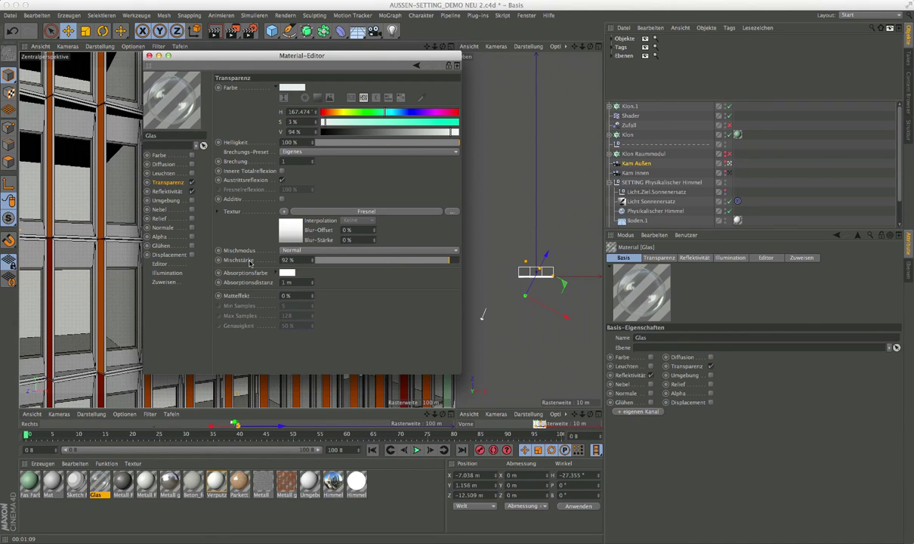
pyautogui.moveTo(417, 263); pyautogui.dragTo(408, 261)
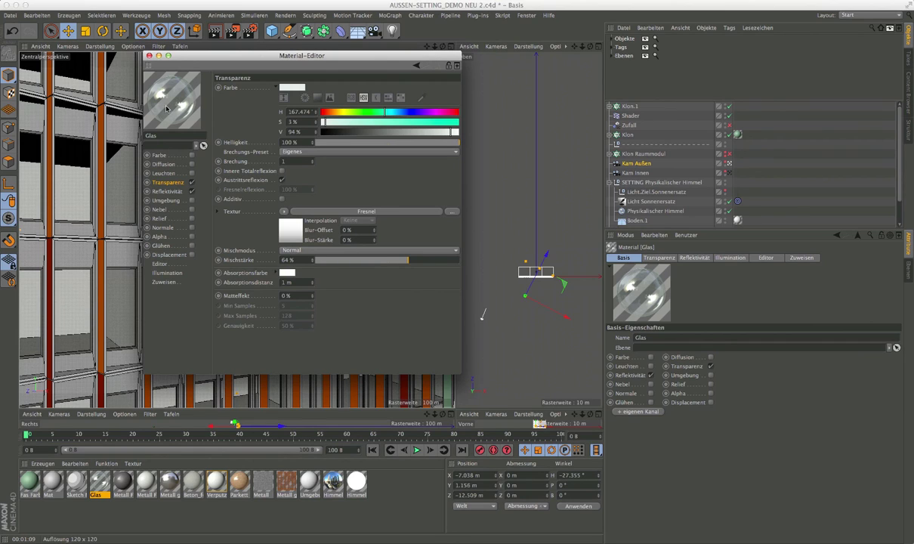
pyautogui.click(342, 260)
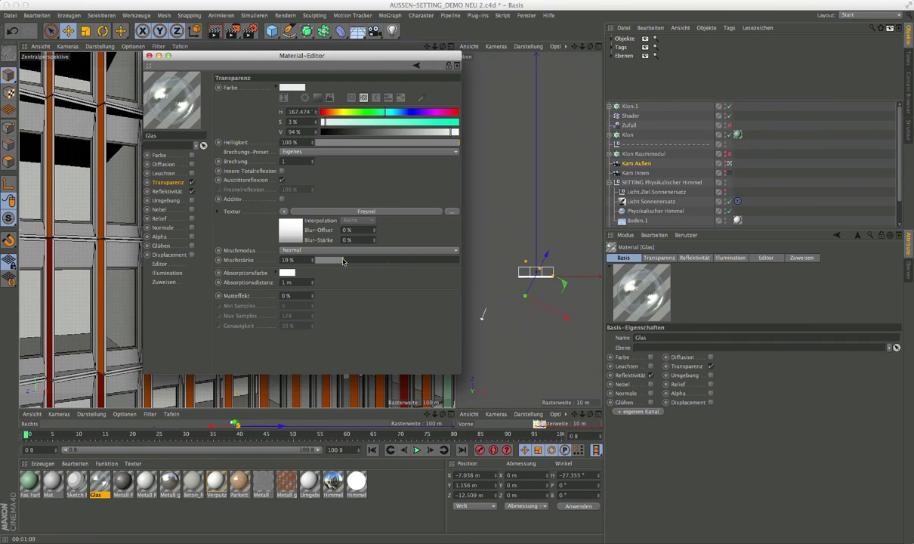
pyautogui.moveTo(342, 261); pyautogui.dragTo(396, 267)
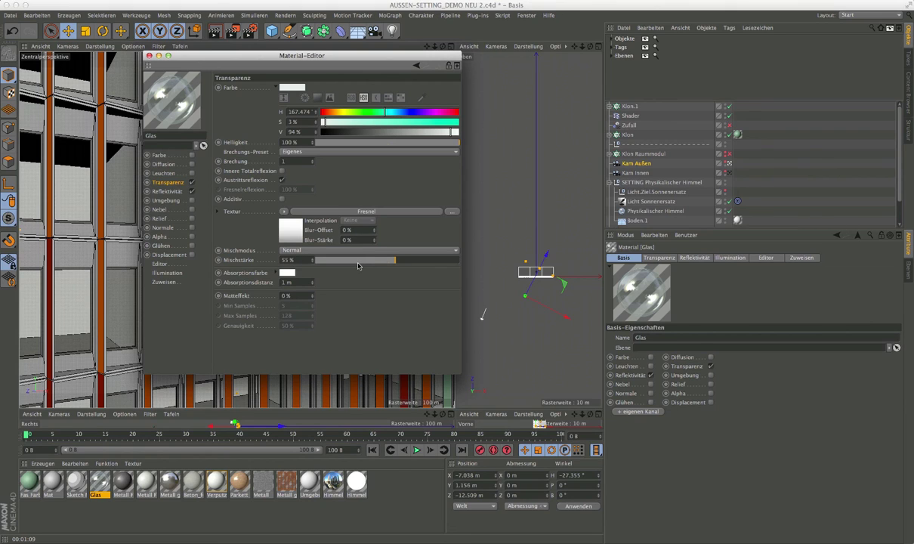
pyautogui.click(150, 58)
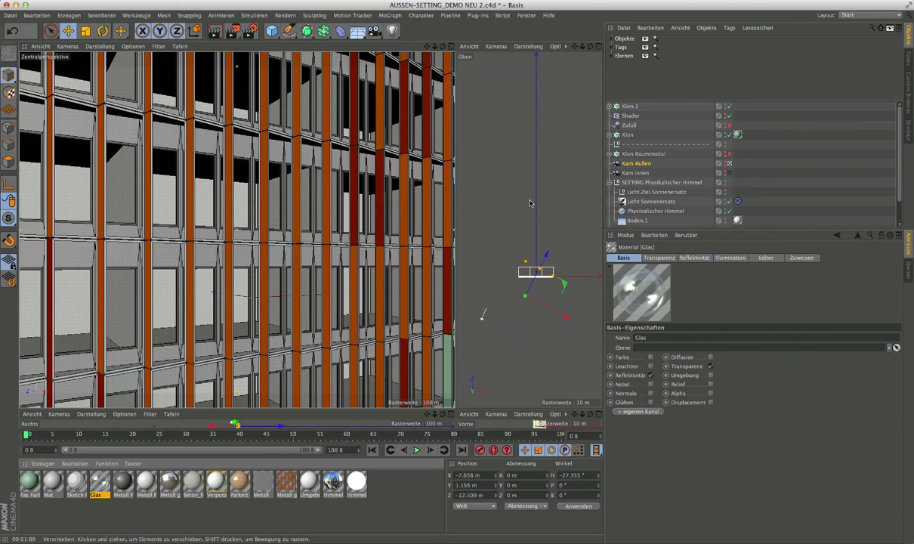
# Hide the Farbverlauf layer in the Shader effector's Ebene shader
pyautogui.click(633, 116)
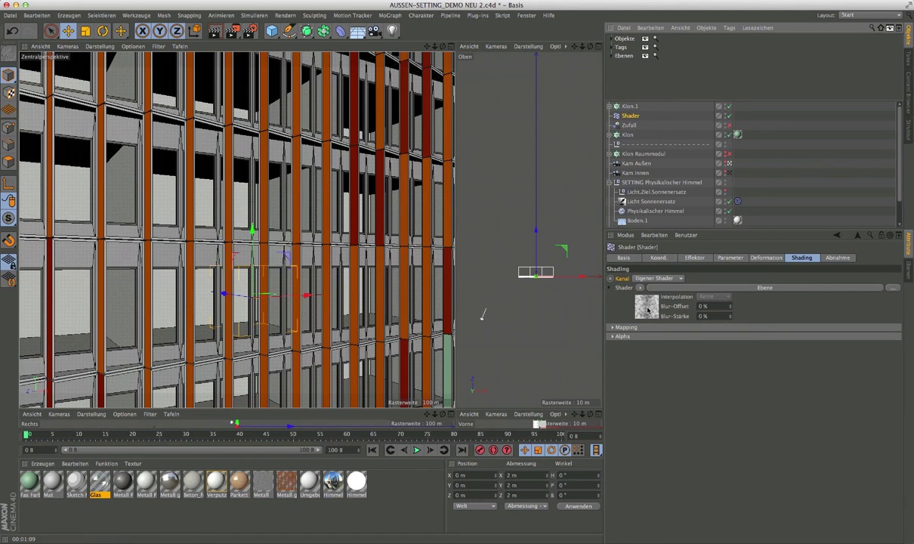
pyautogui.click(648, 309)
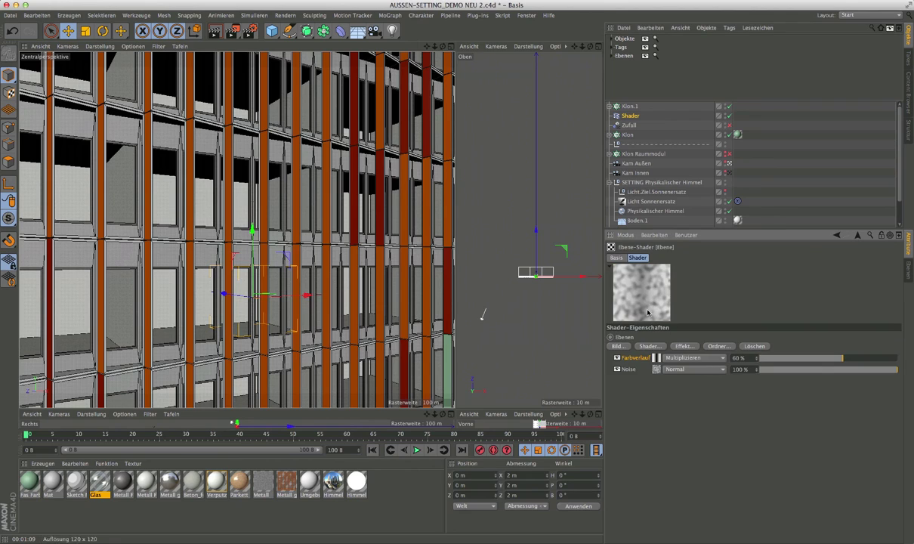
pyautogui.click(618, 358)
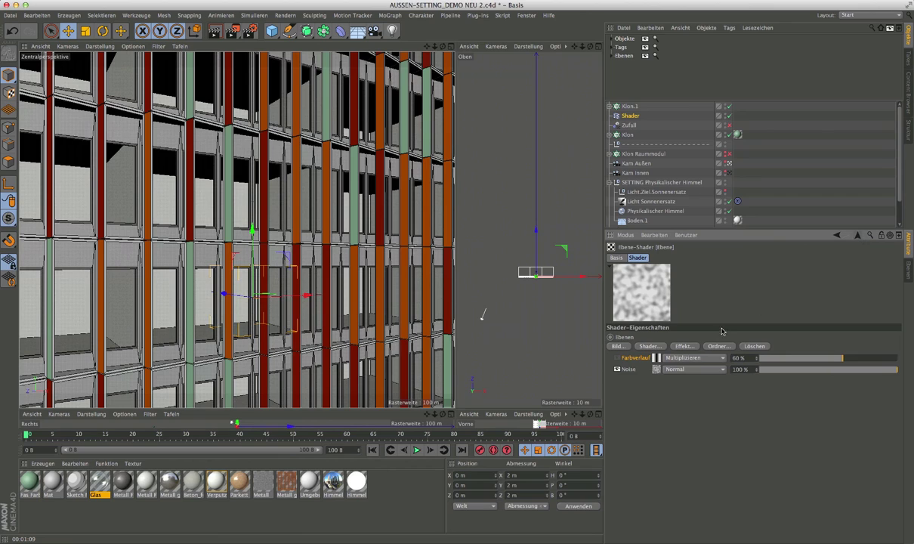
pyautogui.click(857, 236)
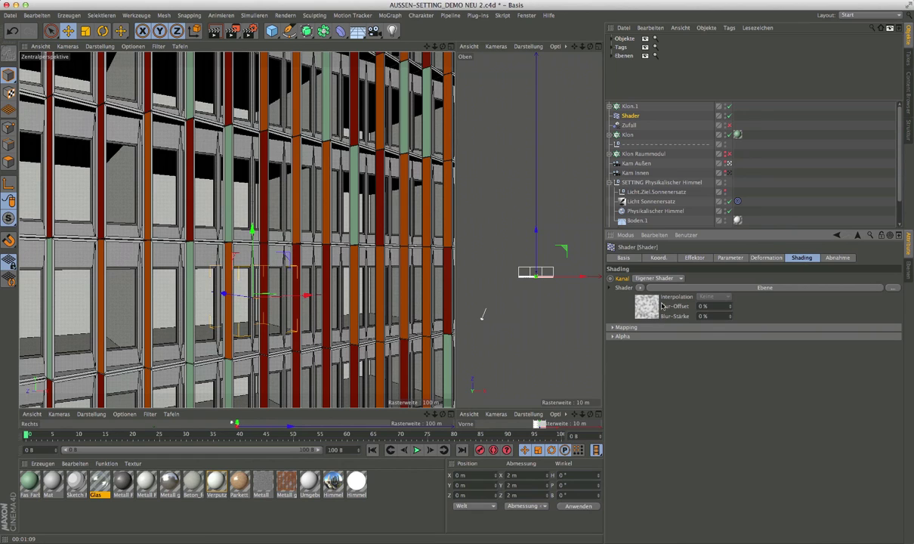
pyautogui.click(647, 308)
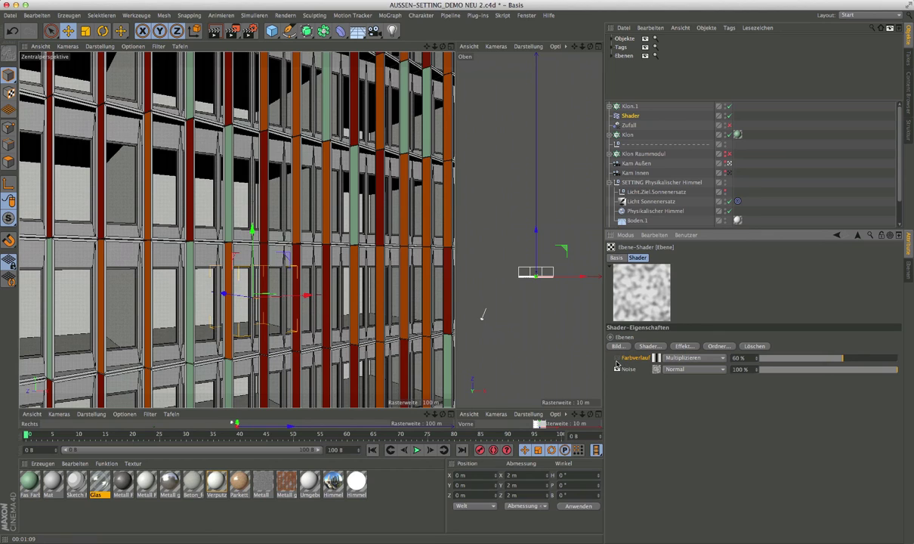
# Enable Alpha/Stärke verwenden on the effector's Parameter tab with Mischmodus set to Addieren
pyautogui.click(858, 235)
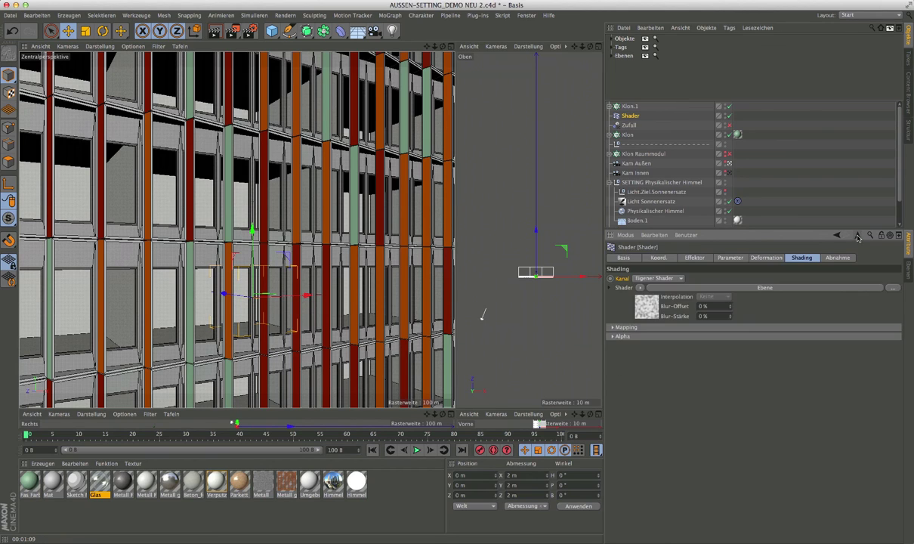
pyautogui.click(726, 233)
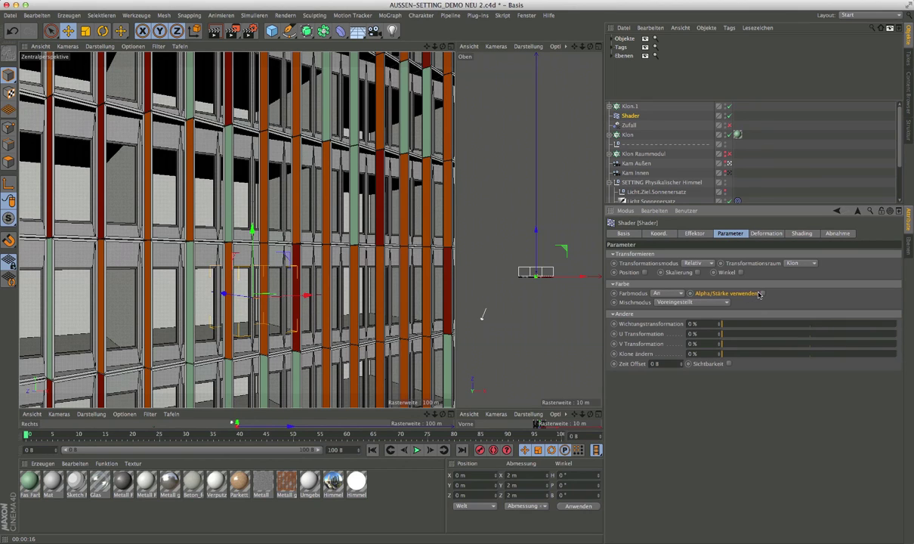
pyautogui.click(762, 294)
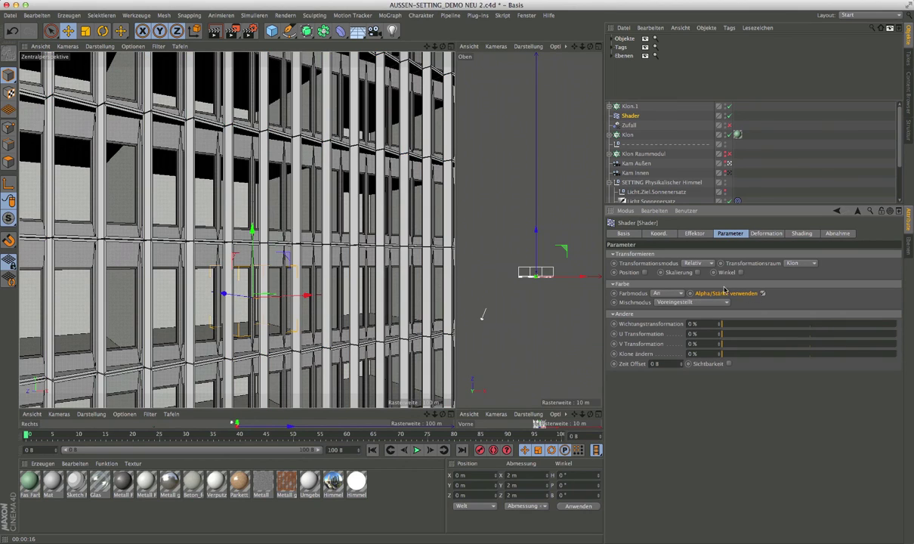
pyautogui.click(684, 302)
pyautogui.click(695, 321)
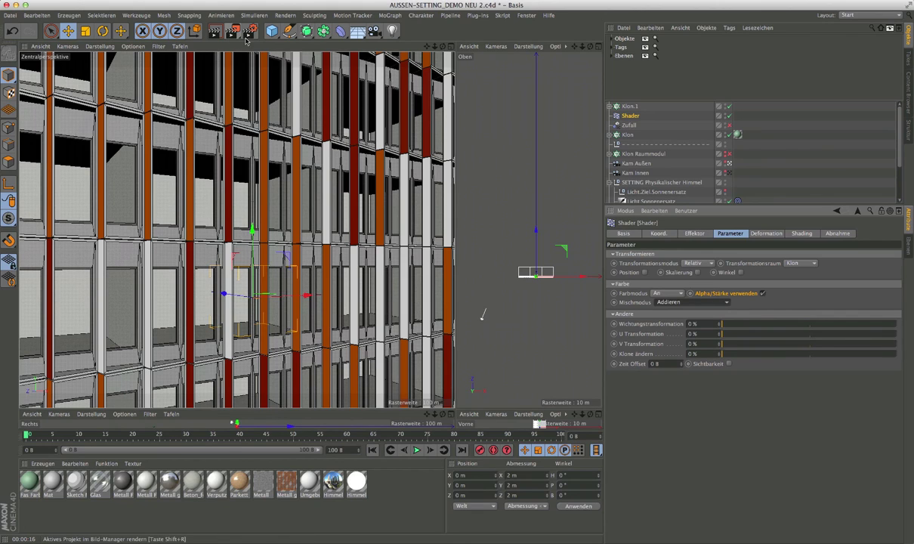
# Render the active viewport to preview the red, orange and mint louvres over the glazing
pyautogui.click(221, 36)
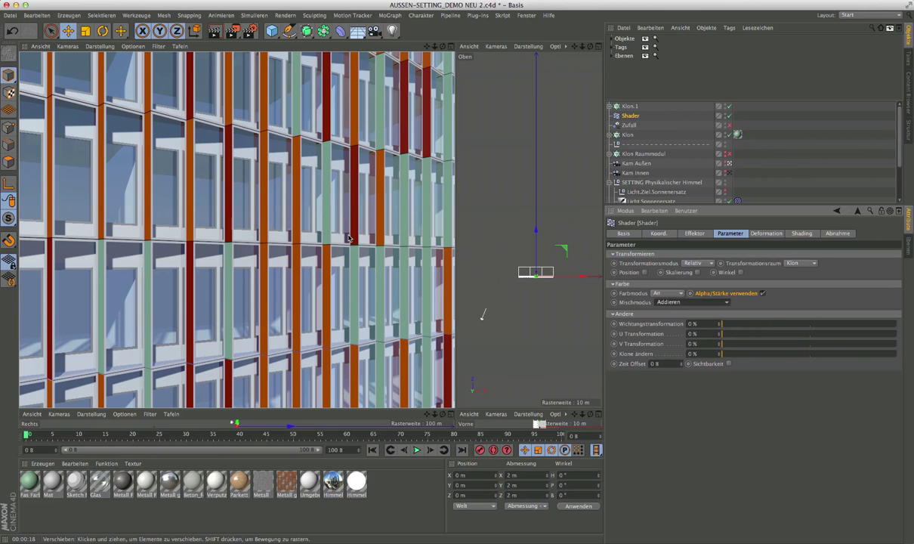
# Activate the S&T render preset in Render Settings for a Sketch and Toon look
pyautogui.click(248, 37)
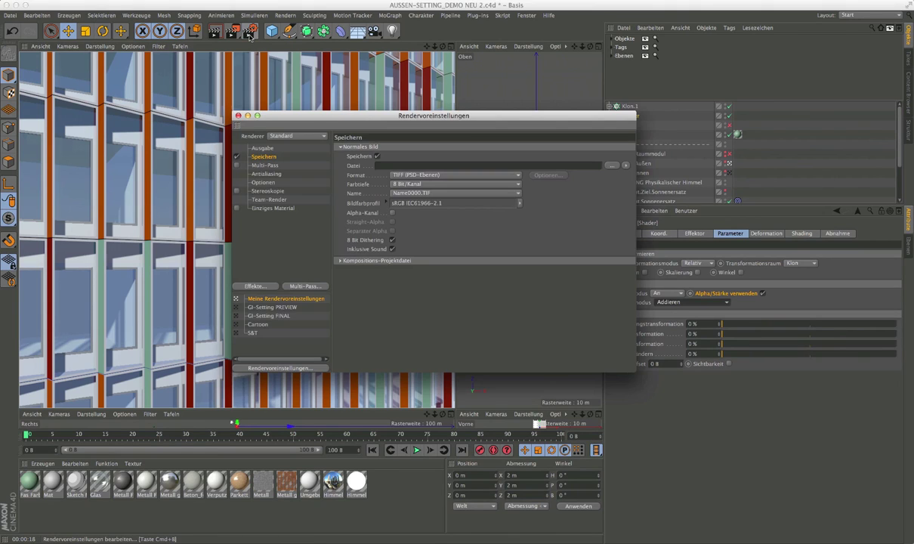
pyautogui.click(237, 335)
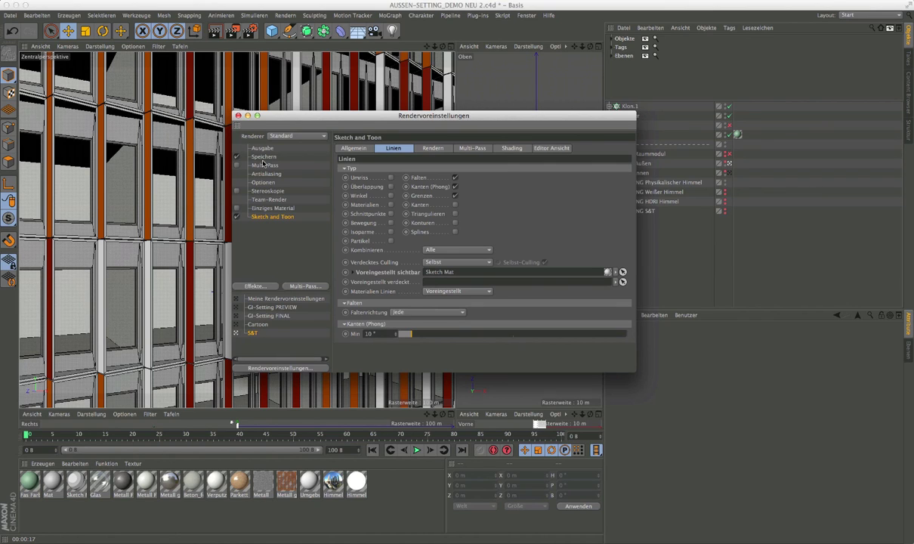
pyautogui.click(238, 115)
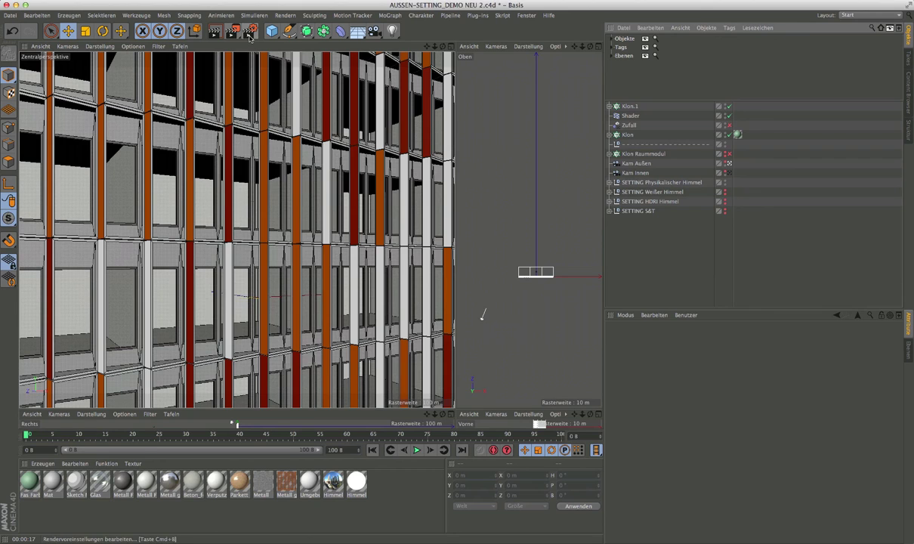
pyautogui.click(249, 32)
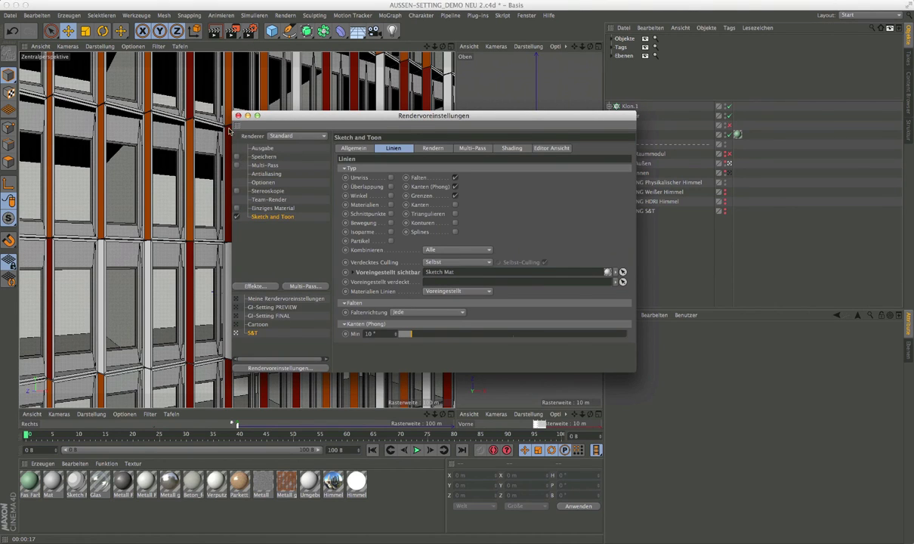
pyautogui.click(239, 116)
# Render the facade to the Bild-Manager, enlarging the window and zooming the image to 156.25 %
pyautogui.click(236, 33)
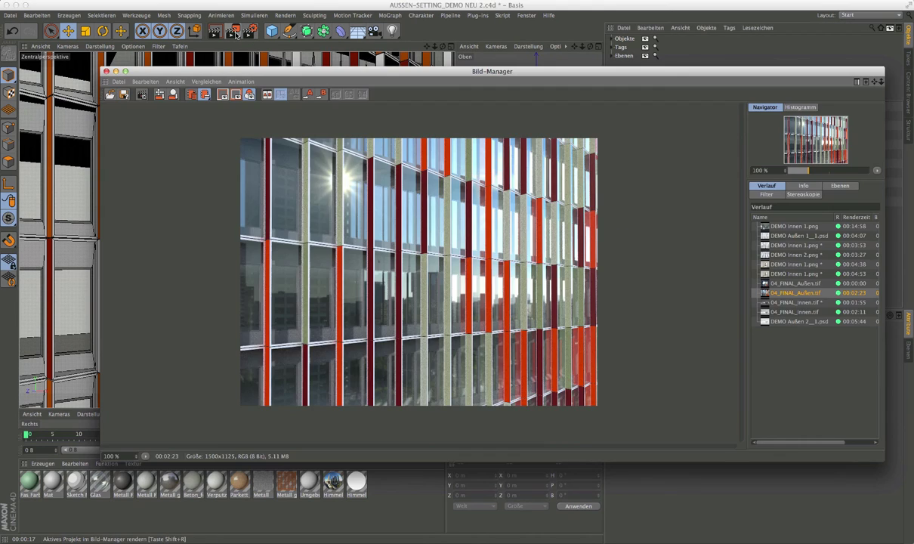
pyautogui.moveTo(237, 77); pyautogui.dragTo(163, 45)
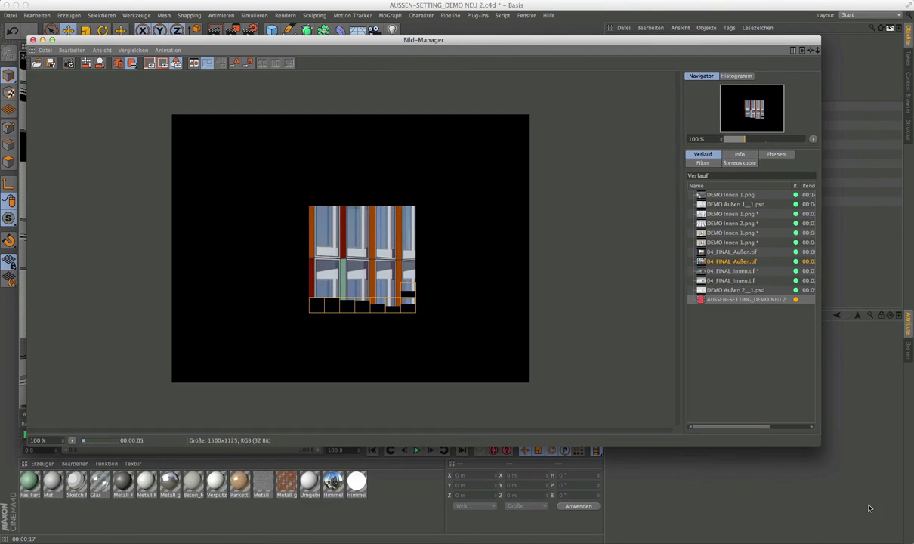
pyautogui.moveTo(808, 432); pyautogui.dragTo(883, 517)
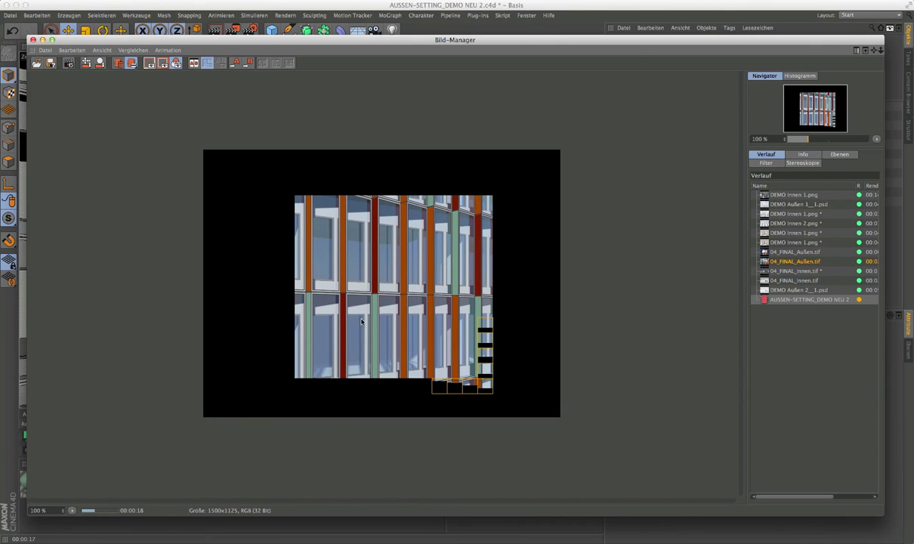
pyautogui.scroll(2, 367, 318)
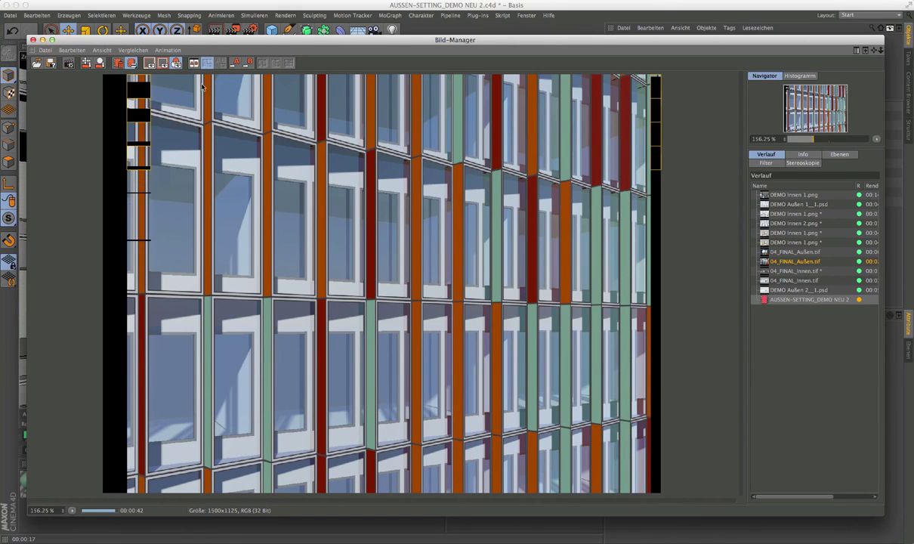
pyautogui.moveTo(267, 42); pyautogui.dragTo(263, 47)
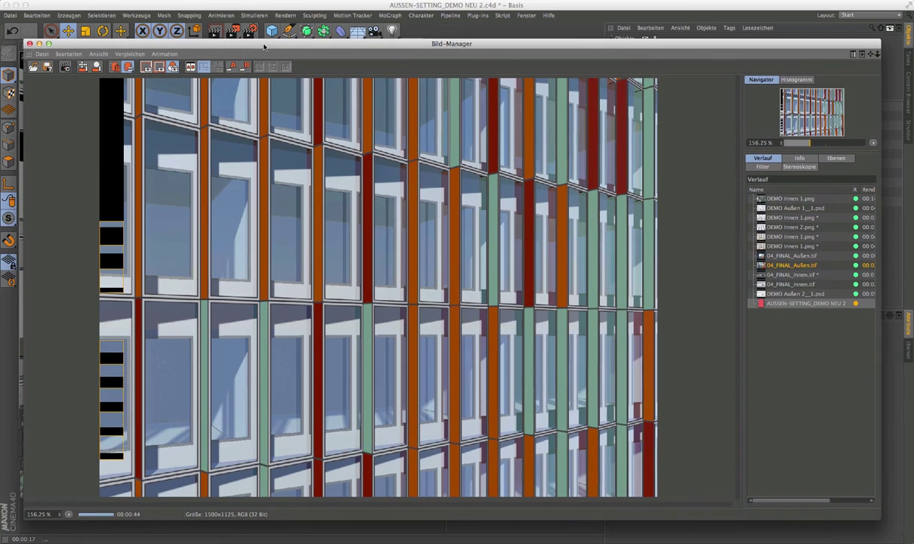